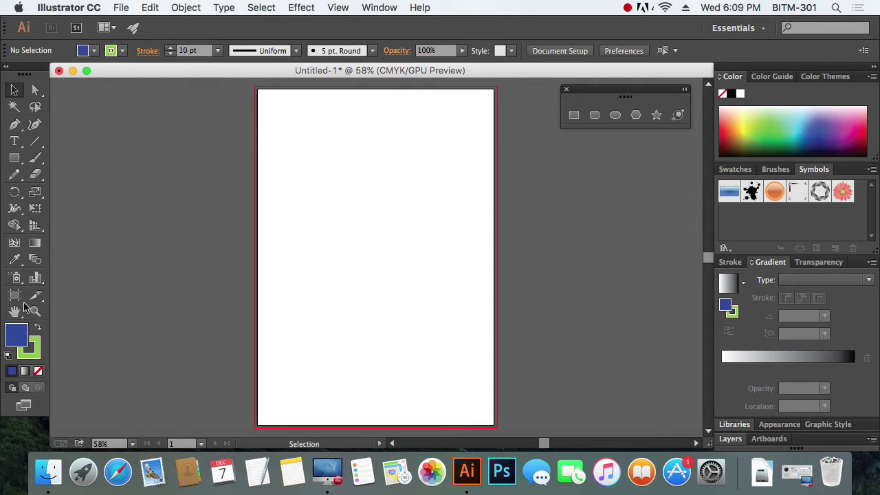
Step: Toggle the toolbar columns, reset Window > Tools to Default, and reopen the Window menu
{"action": "left_click", "coordinate": [6, 68]}
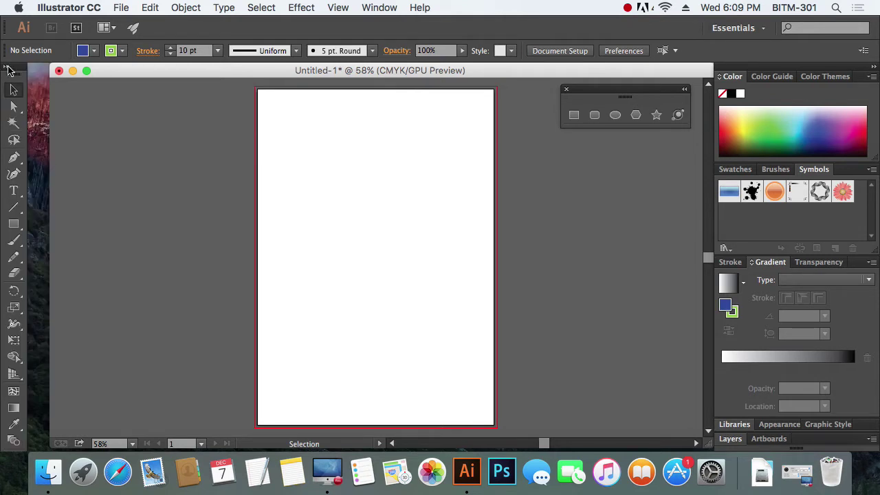
{"action": "left_click", "coordinate": [6, 67]}
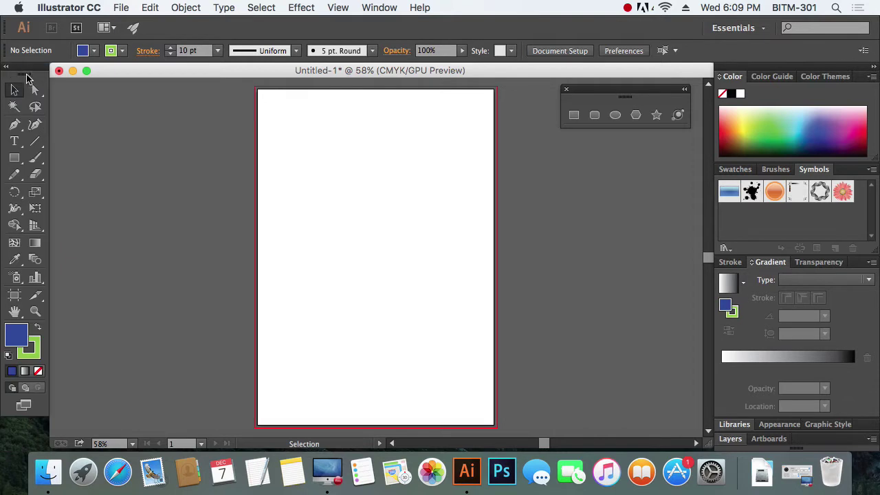
{"action": "left_click", "coordinate": [385, 8]}
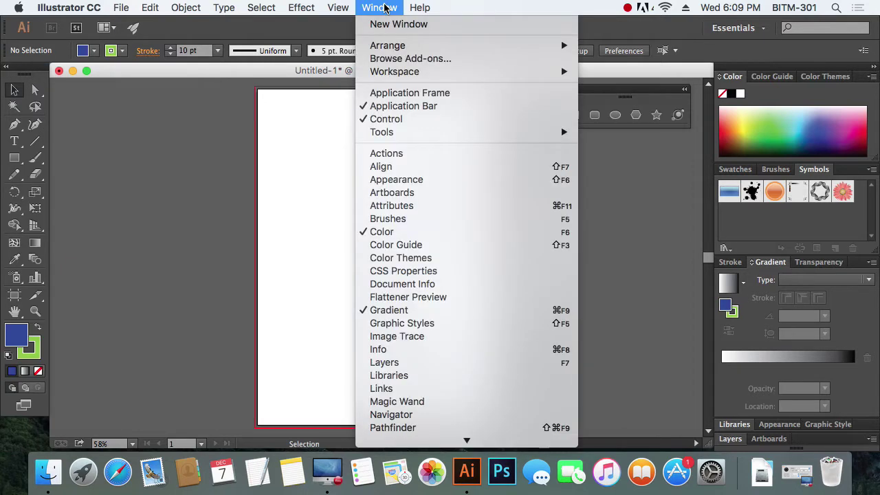
{"action": "mouse_move", "coordinate": [399, 132]}
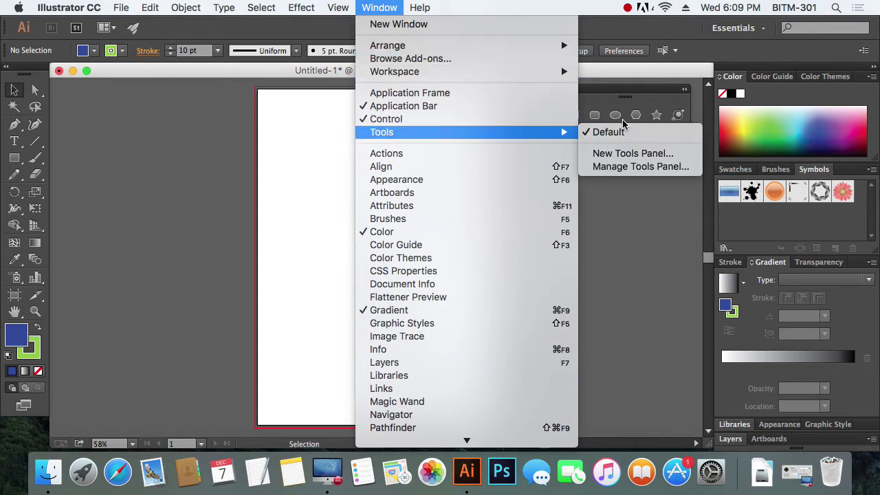
{"action": "left_click", "coordinate": [621, 134]}
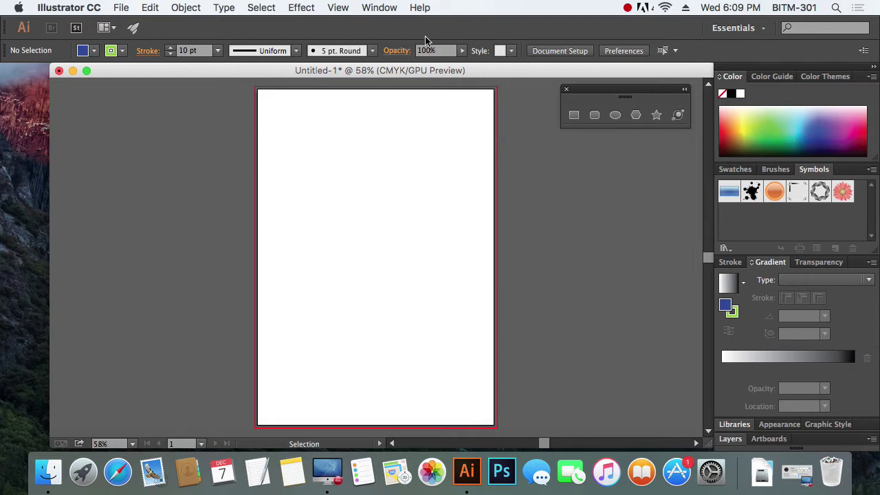
{"action": "left_click", "coordinate": [393, 9]}
{"action": "mouse_move", "coordinate": [382, 132]}
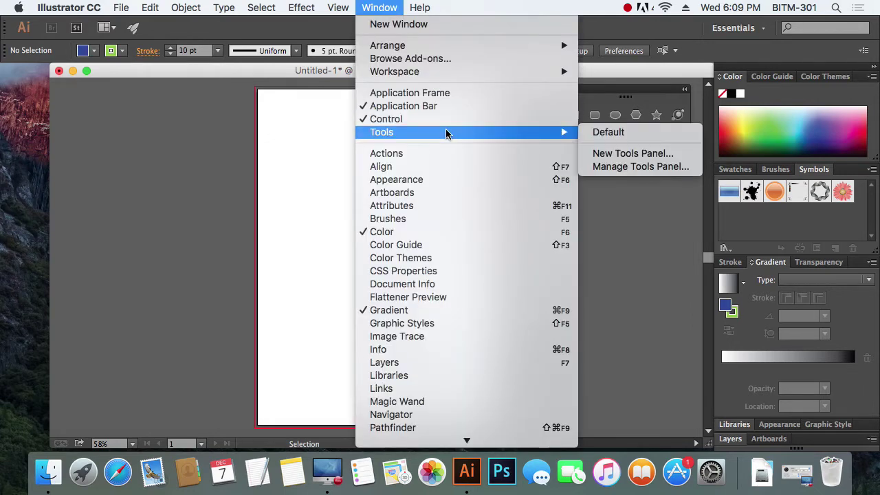
{"action": "left_click", "coordinate": [609, 133]}
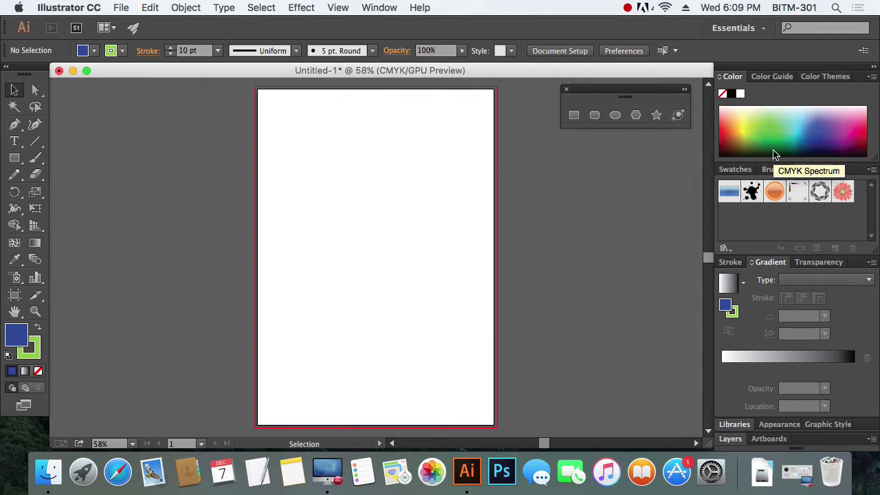
{"action": "left_click", "coordinate": [382, 8]}
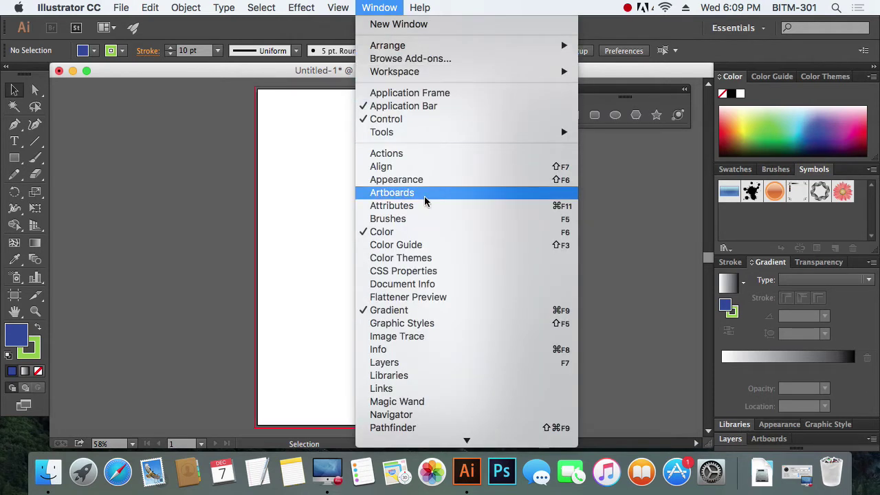
Step: Open the Actions panel beside the shapes panel, widen it, and collapse Default Actions
{"action": "left_click", "coordinate": [429, 159]}
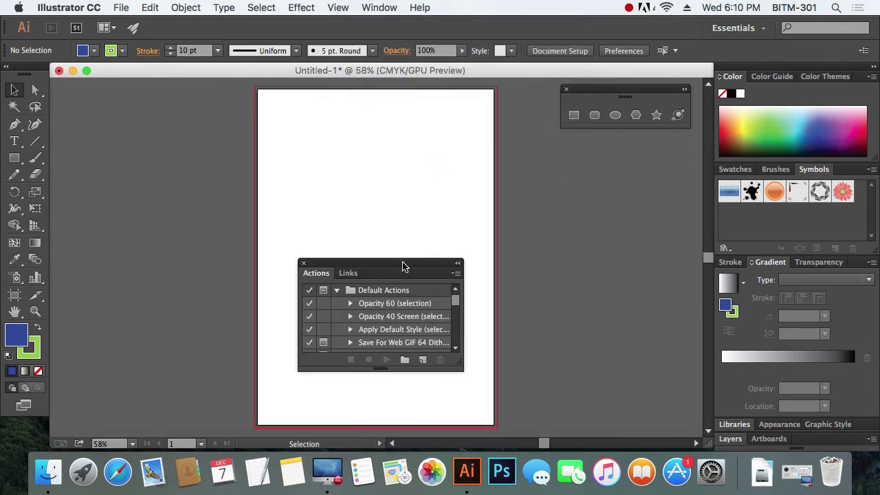
{"action": "left_click_drag", "start_coordinate": [404, 267], "coordinate": [606, 155]}
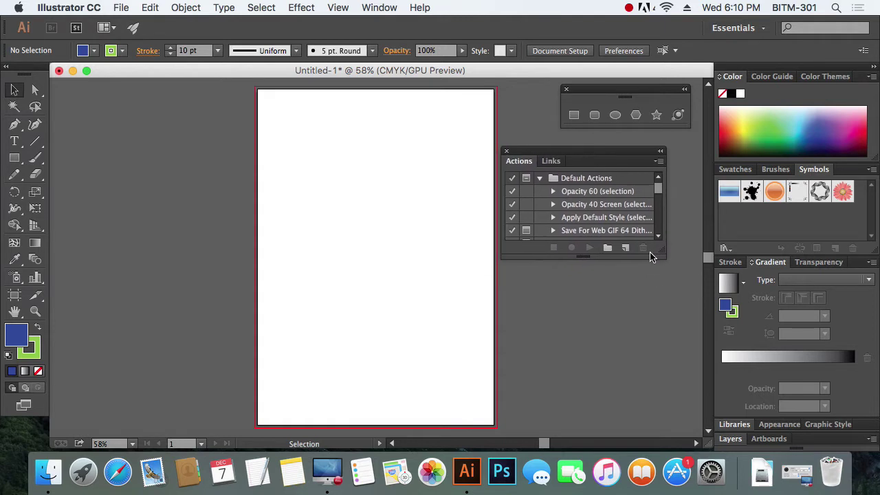
{"action": "mouse_move", "coordinate": [662, 256]}
{"action": "left_mouse_down"}
{"action": "mouse_move", "coordinate": [681, 256]}
{"action": "mouse_move", "coordinate": [685, 378]}
{"action": "left_mouse_up"}
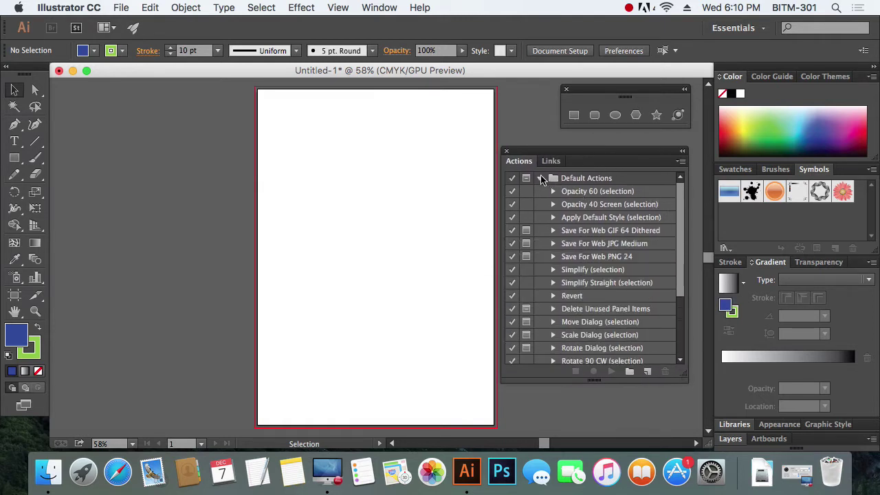
{"action": "left_click", "coordinate": [541, 179]}
{"action": "mouse_move", "coordinate": [563, 150]}
{"action": "left_mouse_down"}
{"action": "mouse_move", "coordinate": [575, 142]}
{"action": "mouse_move", "coordinate": [567, 150]}
{"action": "left_mouse_up"}
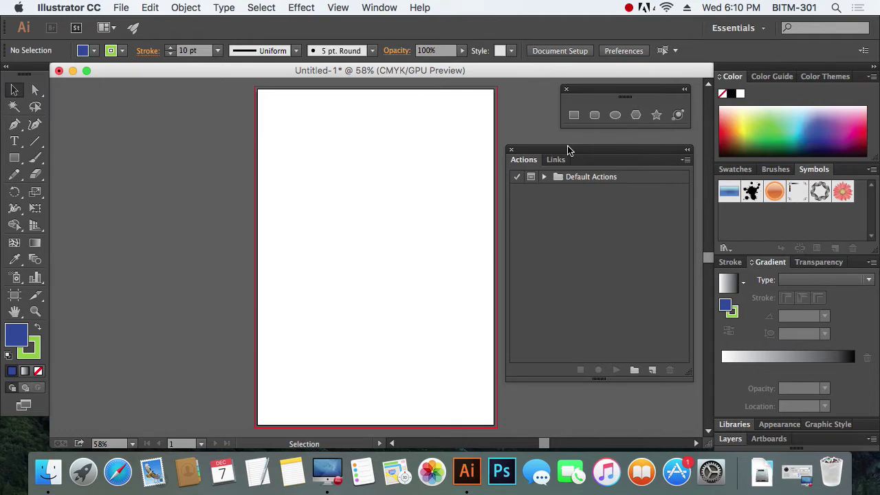
Step: Open the Align panel, close the Actions panel, and move Align off the page
{"action": "left_click", "coordinate": [379, 8]}
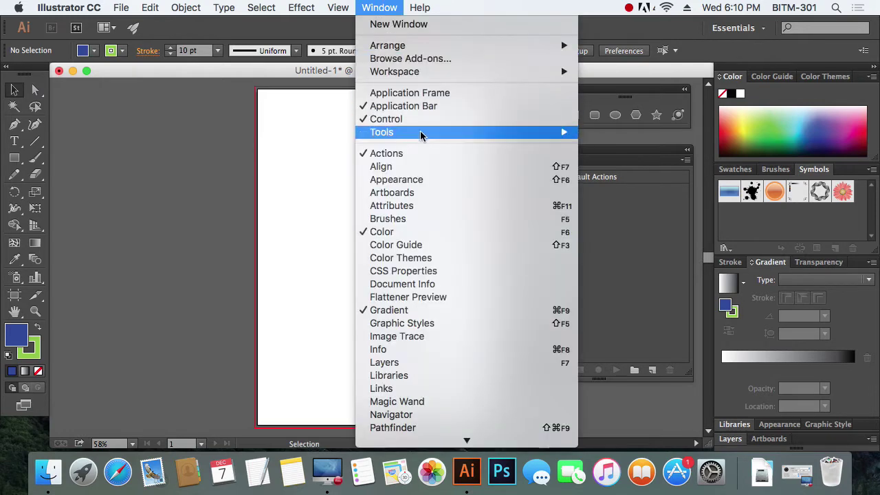
{"action": "left_click", "coordinate": [411, 169]}
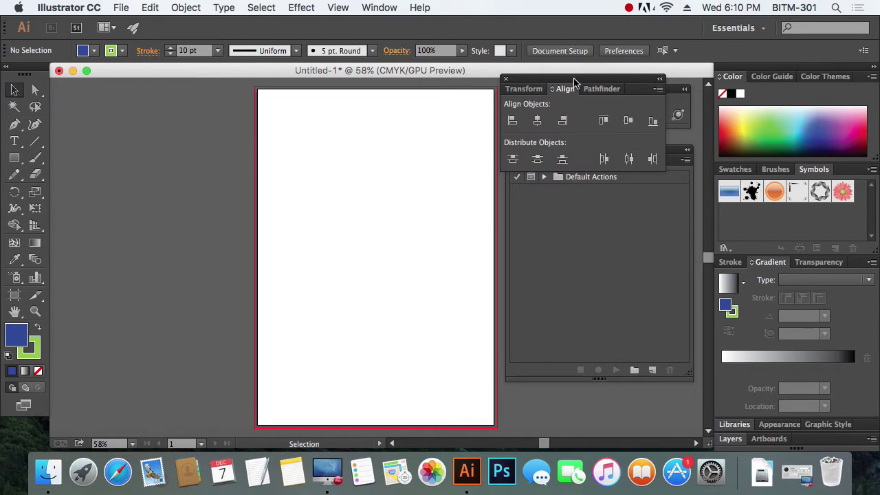
{"action": "left_click_drag", "start_coordinate": [575, 82], "coordinate": [370, 94]}
{"action": "left_click", "coordinate": [510, 150]}
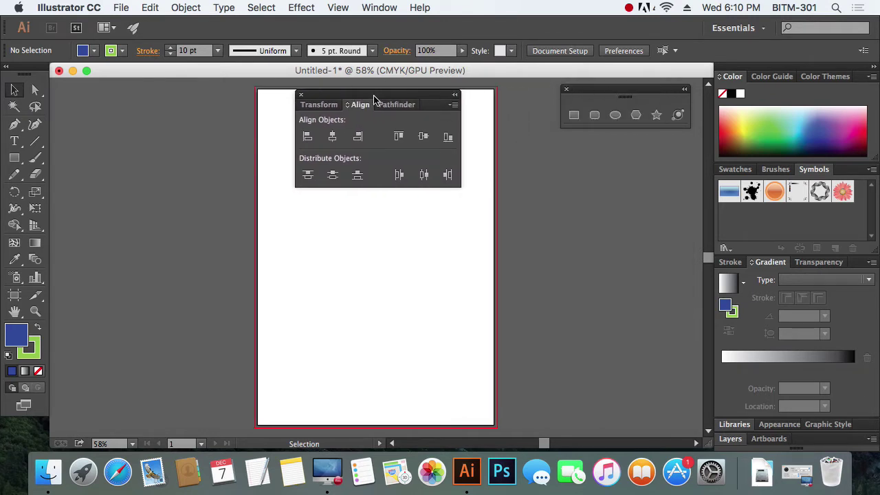
{"action": "mouse_move", "coordinate": [374, 100]}
{"action": "left_mouse_down"}
{"action": "mouse_move", "coordinate": [596, 159]}
{"action": "mouse_move", "coordinate": [602, 140]}
{"action": "left_mouse_up"}
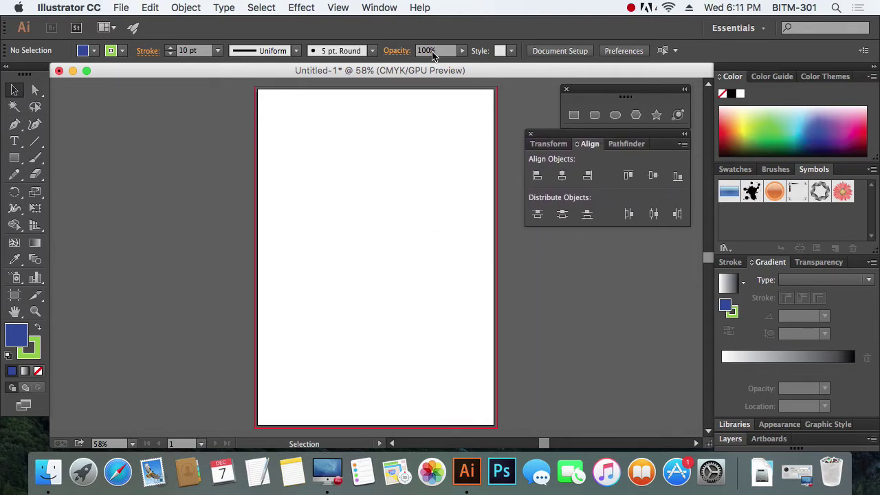
Step: Float and widen the Appearance panel, and close the Align and shapes panels
{"action": "left_click", "coordinate": [379, 8]}
{"action": "left_click", "coordinate": [424, 181]}
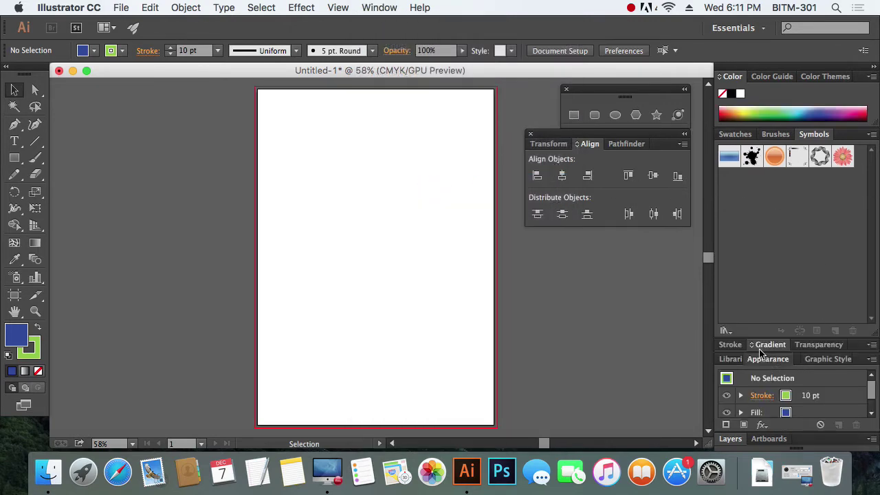
{"action": "left_click_drag", "start_coordinate": [779, 365], "coordinate": [134, 117]}
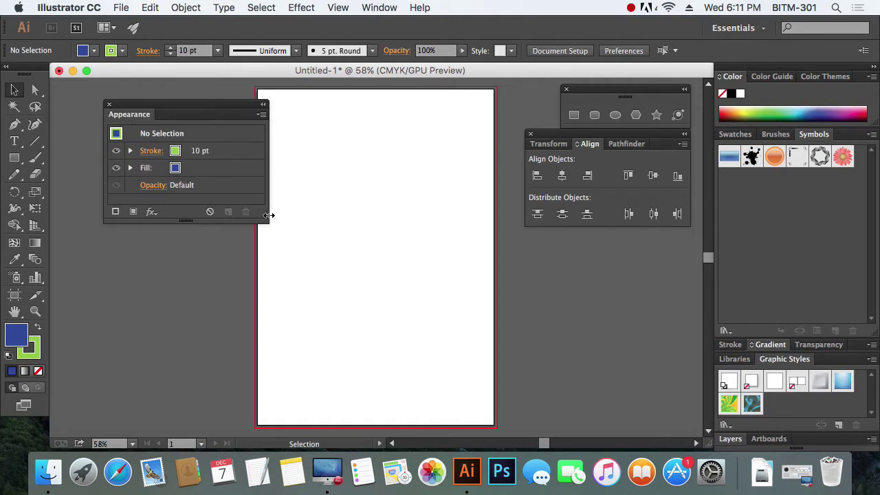
{"action": "left_click_drag", "start_coordinate": [269, 217], "coordinate": [278, 282]}
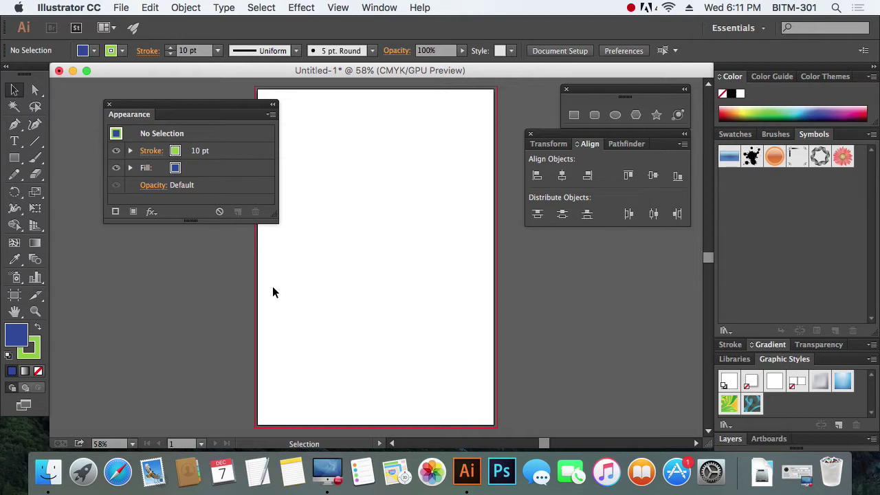
{"action": "mouse_move", "coordinate": [207, 111]}
{"action": "left_mouse_down"}
{"action": "mouse_move", "coordinate": [519, 257]}
{"action": "mouse_move", "coordinate": [599, 267]}
{"action": "left_mouse_up"}
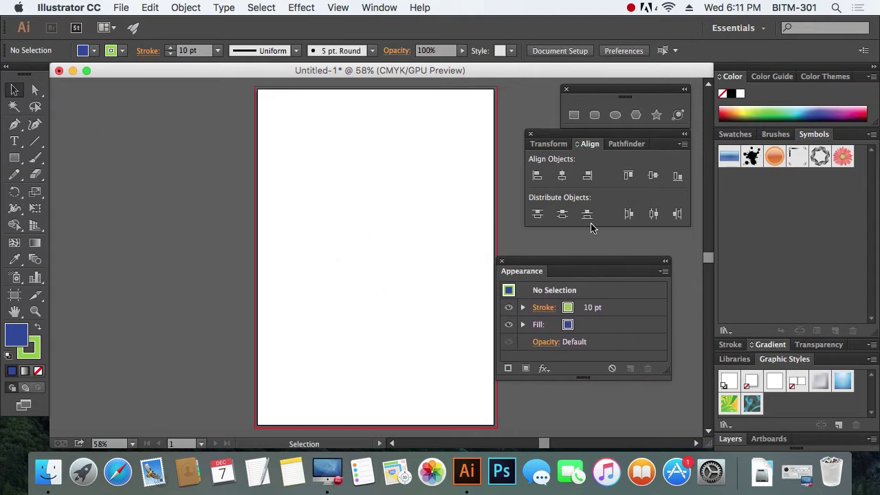
{"action": "left_click", "coordinate": [529, 135]}
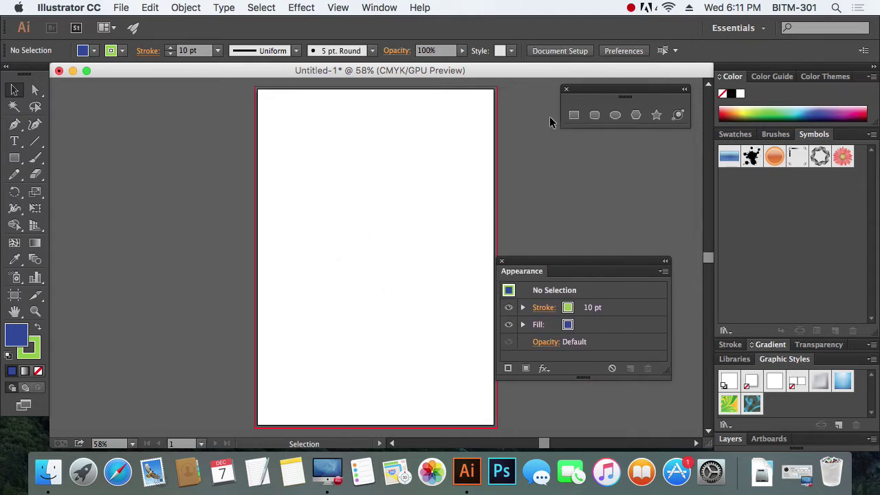
{"action": "left_click", "coordinate": [566, 88]}
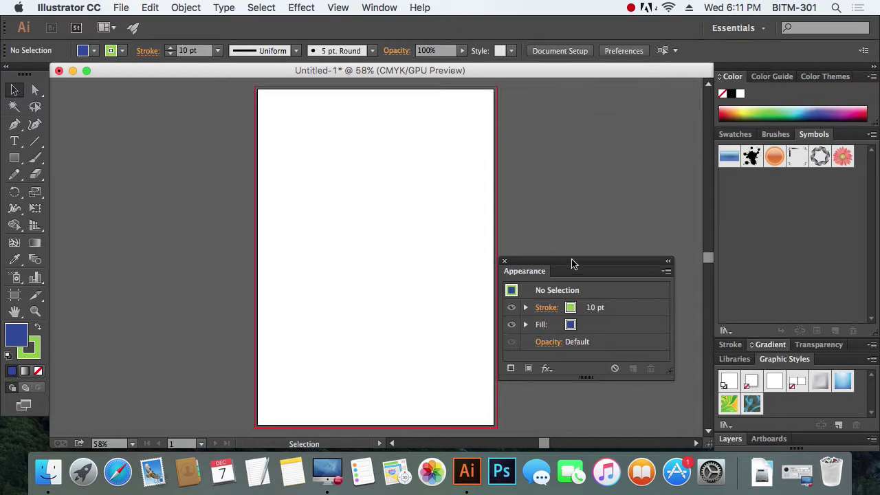
{"action": "left_click_drag", "start_coordinate": [567, 261], "coordinate": [579, 161]}
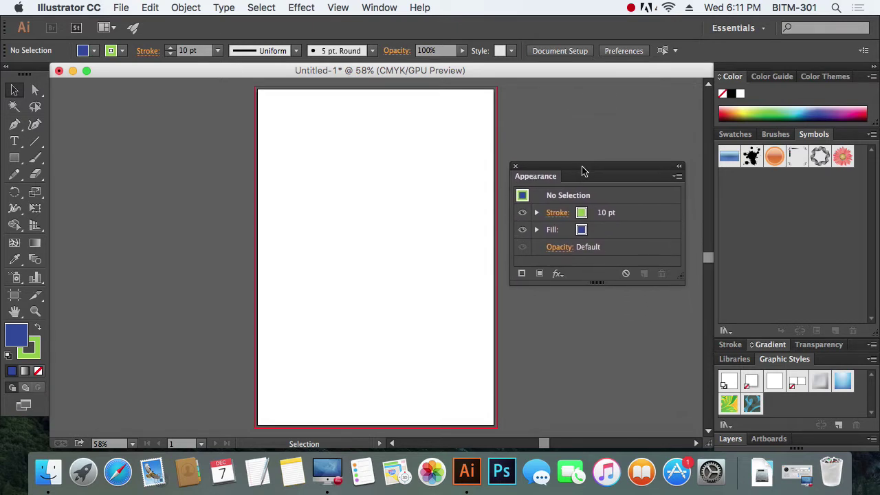
Step: Draw a large blue rectangle with a 10 pt green stroke and zoom in on it
{"action": "left_click", "coordinate": [13, 158]}
{"action": "mouse_move", "coordinate": [307, 165]}
{"action": "left_mouse_down"}
{"action": "mouse_move", "coordinate": [413, 287]}
{"action": "mouse_move", "coordinate": [451, 312]}
{"action": "left_mouse_up"}
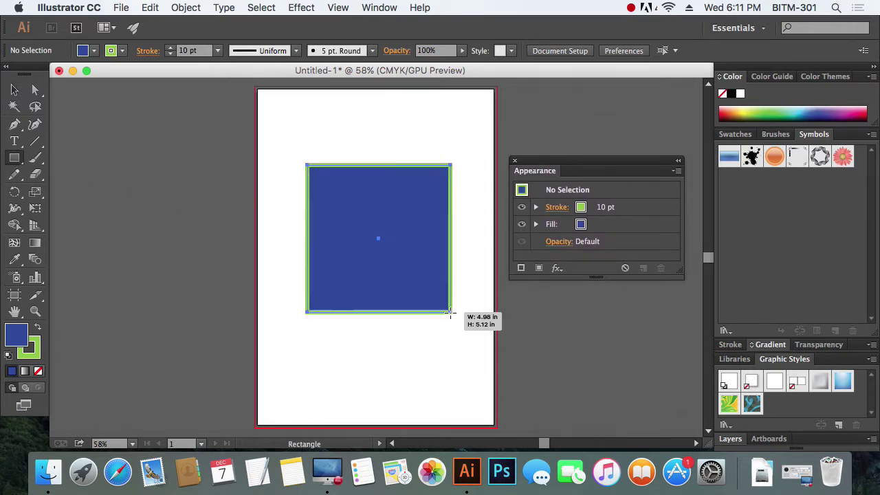
{"action": "left_click", "coordinate": [15, 89]}
{"action": "left_click", "coordinate": [478, 402]}
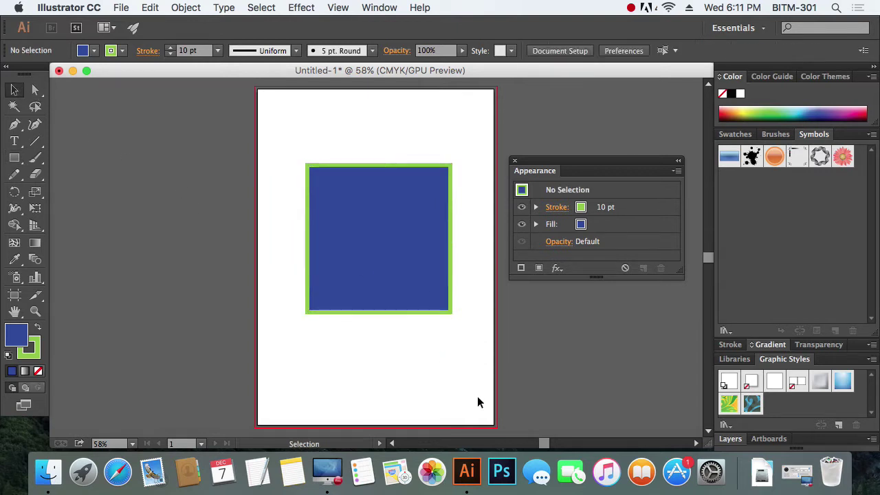
{"action": "key", "text": "z"}
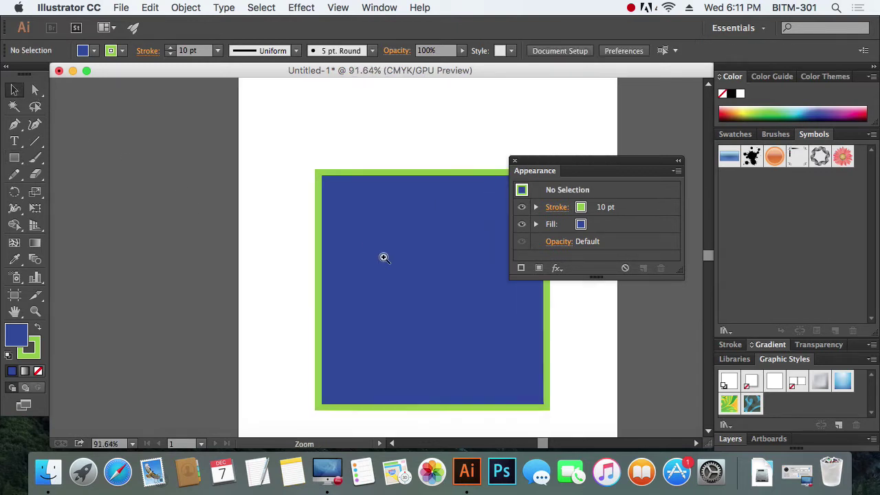
{"action": "mouse_move", "coordinate": [290, 154]}
{"action": "left_mouse_down"}
{"action": "mouse_move", "coordinate": [430, 288]}
{"action": "mouse_move", "coordinate": [329, 264]}
{"action": "left_mouse_up"}
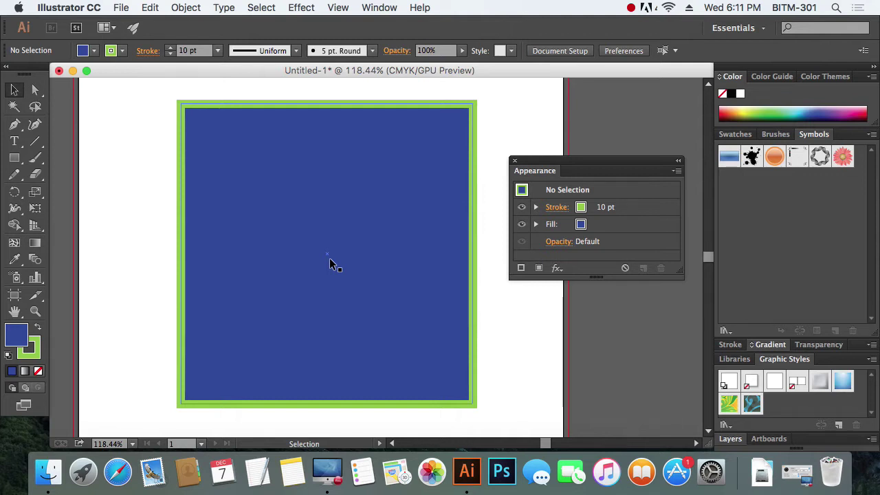
Step: Add a second stroke to the blue rectangle, colour it yellow, and thin it to 4 pt
{"action": "left_click", "coordinate": [330, 259]}
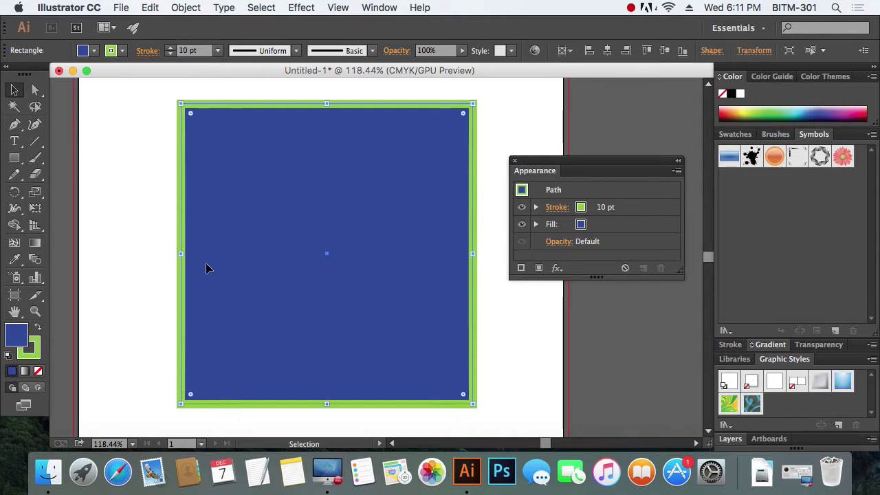
{"action": "left_click", "coordinate": [35, 355]}
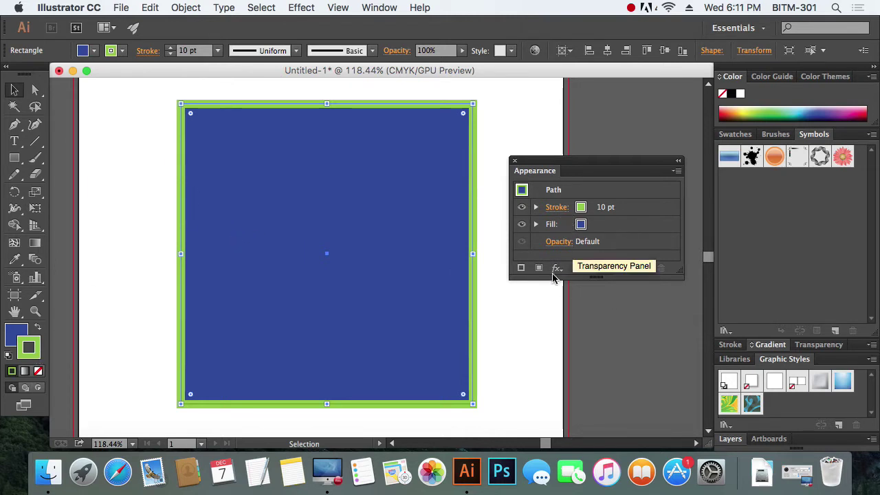
{"action": "left_click", "coordinate": [522, 269]}
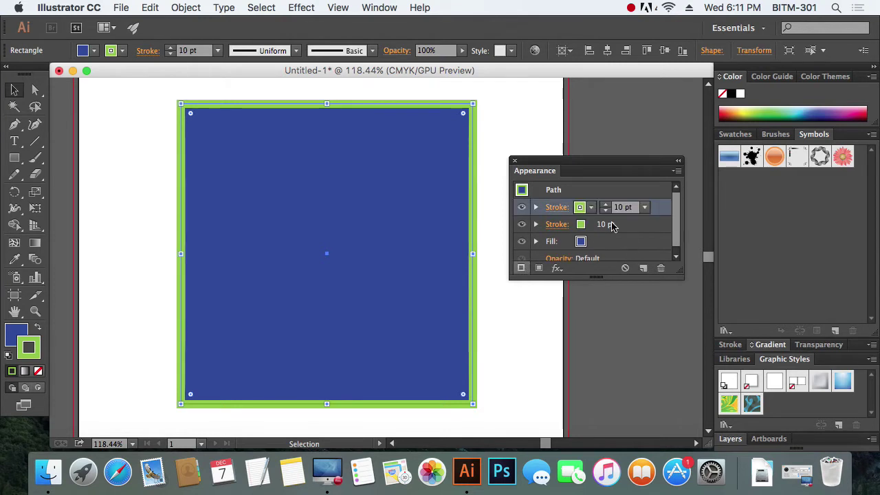
{"action": "left_click", "coordinate": [592, 208]}
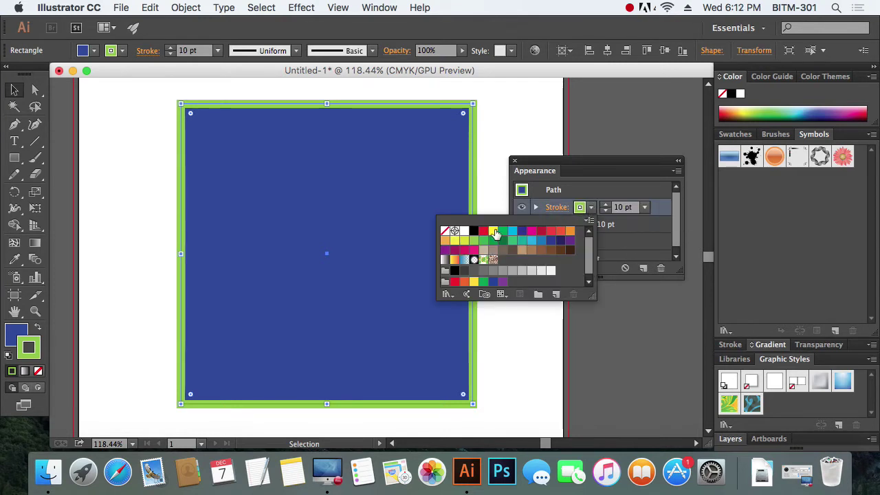
{"action": "left_click", "coordinate": [492, 230]}
{"action": "left_click", "coordinate": [599, 165]}
{"action": "left_click", "coordinate": [604, 209]}
{"action": "left_click", "coordinate": [604, 209]}
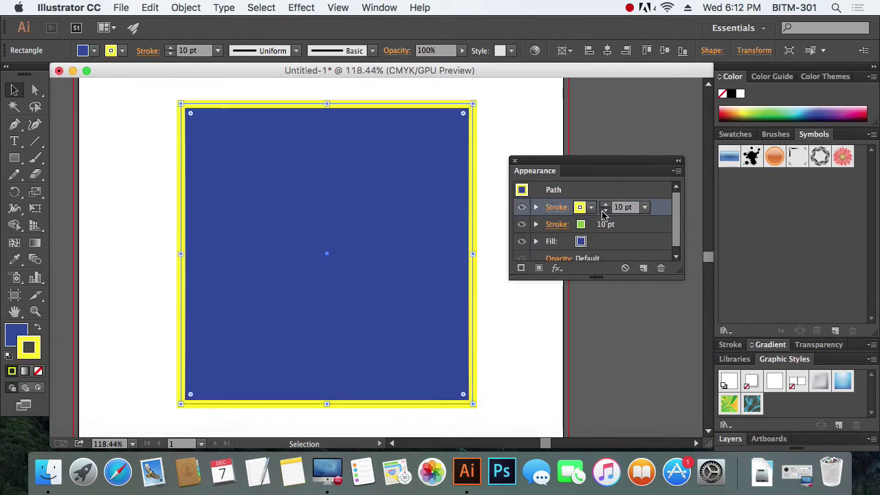
{"action": "left_click", "coordinate": [603, 211]}
{"action": "left_click", "coordinate": [604, 210]}
{"action": "left_click", "coordinate": [604, 210]}
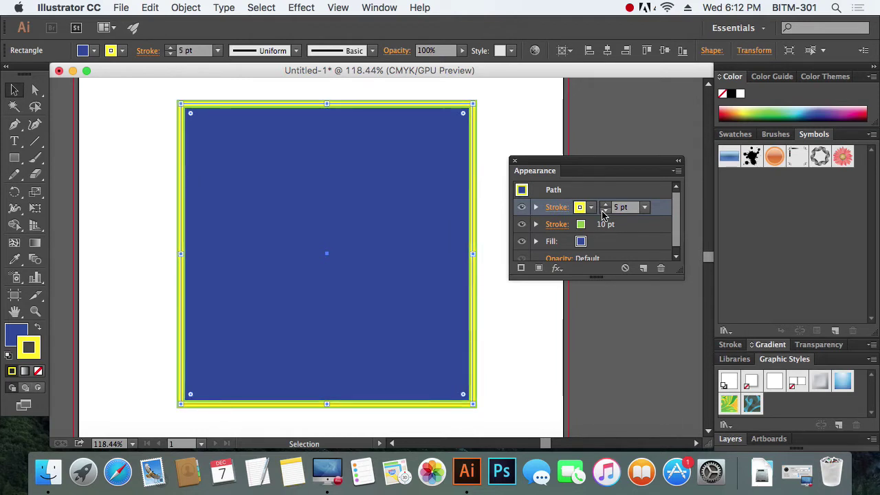
{"action": "left_click", "coordinate": [603, 210]}
{"action": "left_click", "coordinate": [541, 304]}
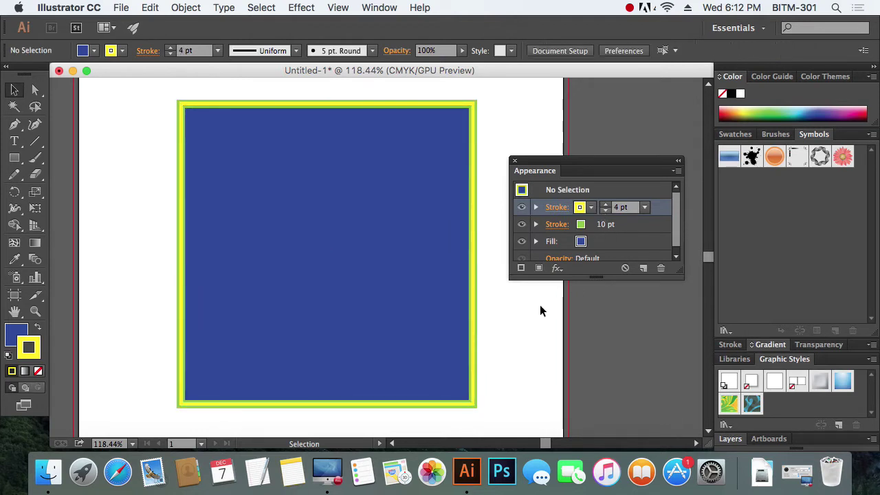
Step: Turn the rectangle's outer green stroke red, then zoom in on its right edge
{"action": "left_click", "coordinate": [472, 294]}
{"action": "left_click", "coordinate": [583, 224]}
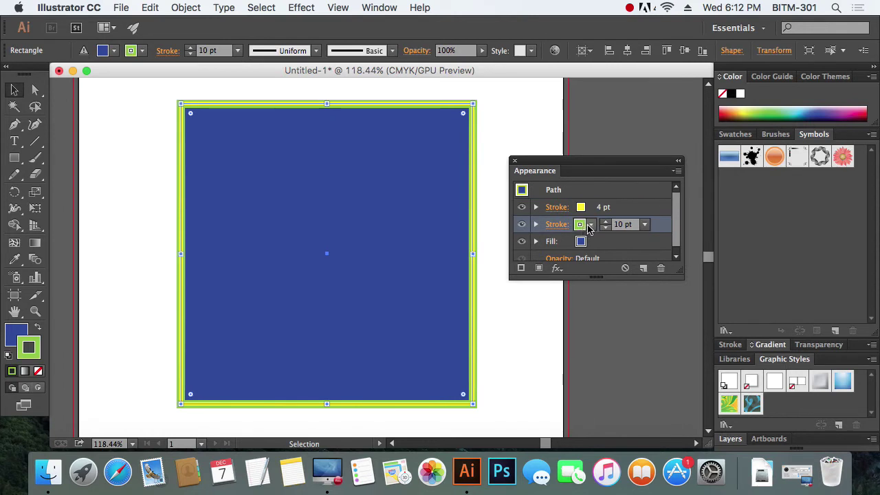
{"action": "left_click", "coordinate": [590, 225]}
{"action": "left_click", "coordinate": [483, 247]}
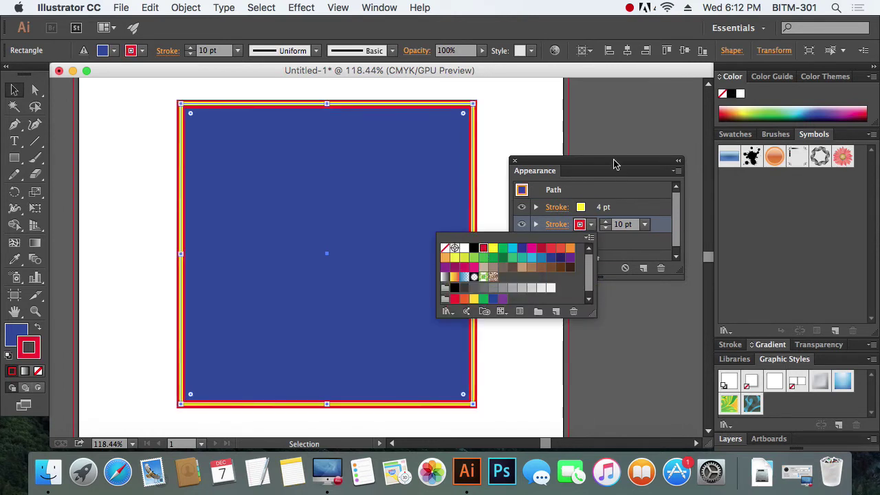
{"action": "left_click", "coordinate": [541, 328]}
{"action": "key", "text": "z"}
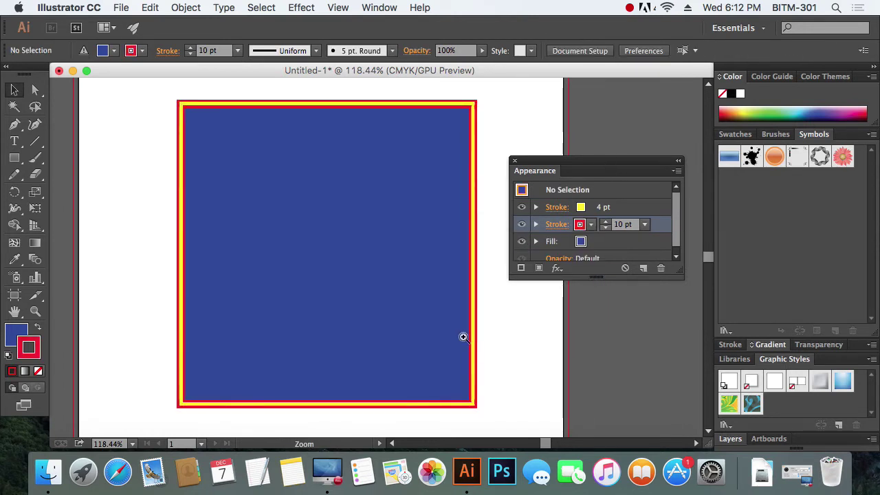
{"action": "mouse_move", "coordinate": [464, 336]}
{"action": "left_mouse_down"}
{"action": "mouse_move", "coordinate": [566, 391]}
{"action": "mouse_move", "coordinate": [463, 336]}
{"action": "mouse_move", "coordinate": [527, 343]}
{"action": "left_mouse_up"}
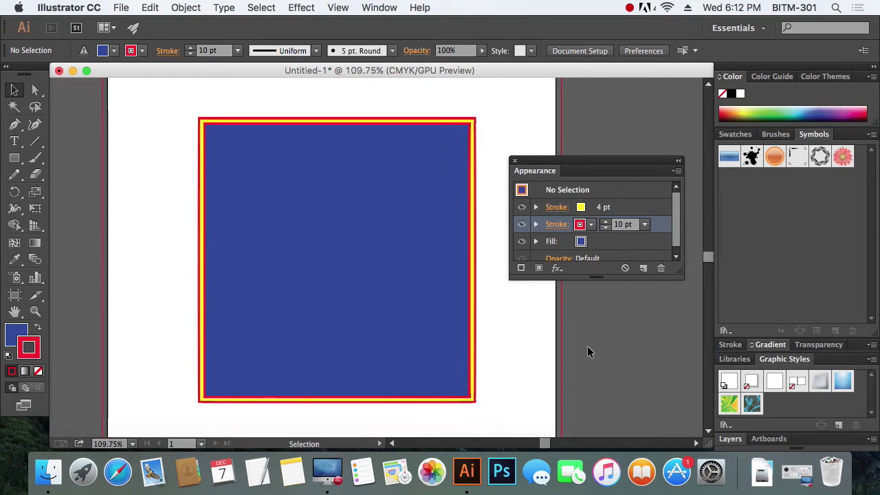
Step: Open the Graphic Styles panel beside the artboard and close the Appearance panel
{"action": "left_click", "coordinate": [379, 7]}
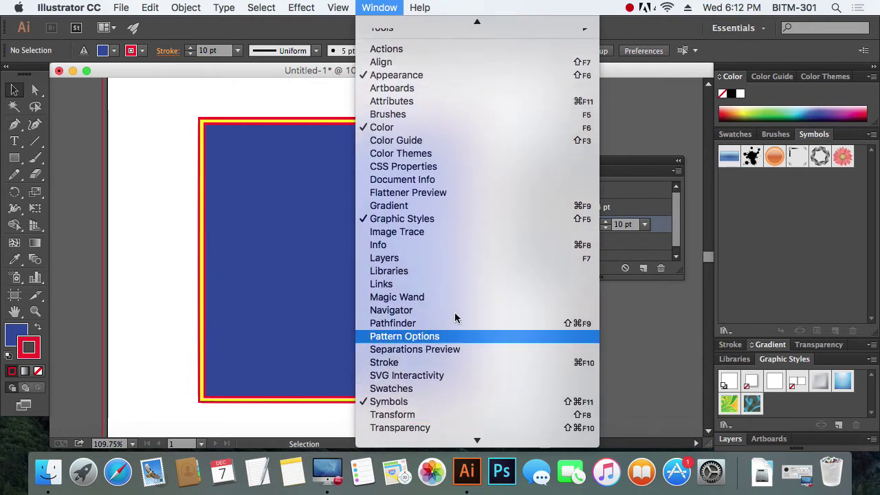
{"action": "scroll", "coordinate": [460, 323], "scroll_direction": "down", "scroll_amount": 3}
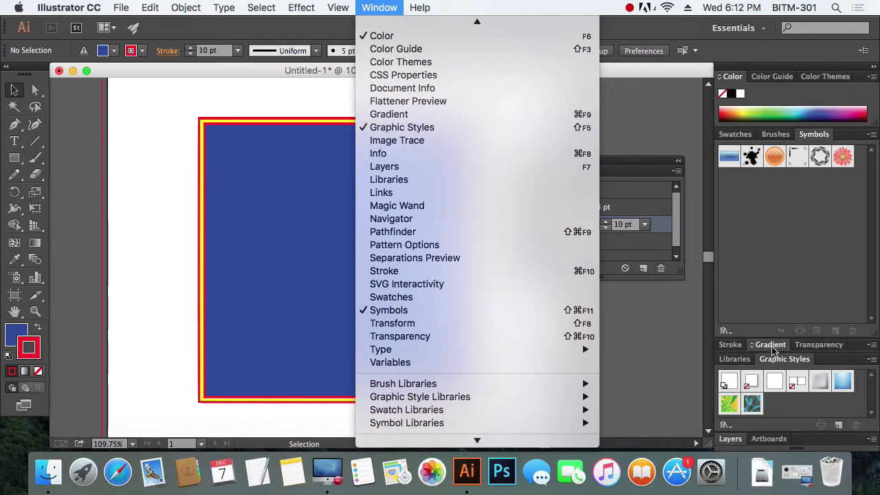
{"action": "left_click", "coordinate": [776, 362]}
{"action": "mouse_move", "coordinate": [777, 363]}
{"action": "left_mouse_down"}
{"action": "mouse_move", "coordinate": [612, 323]}
{"action": "mouse_move", "coordinate": [250, 159]}
{"action": "left_mouse_up"}
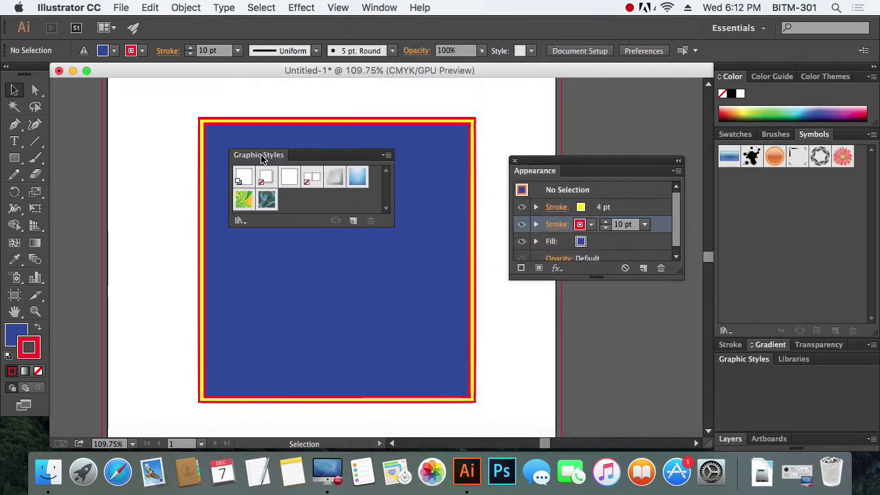
{"action": "left_click", "coordinate": [514, 160]}
{"action": "left_click_drag", "start_coordinate": [277, 147], "coordinate": [553, 135]}
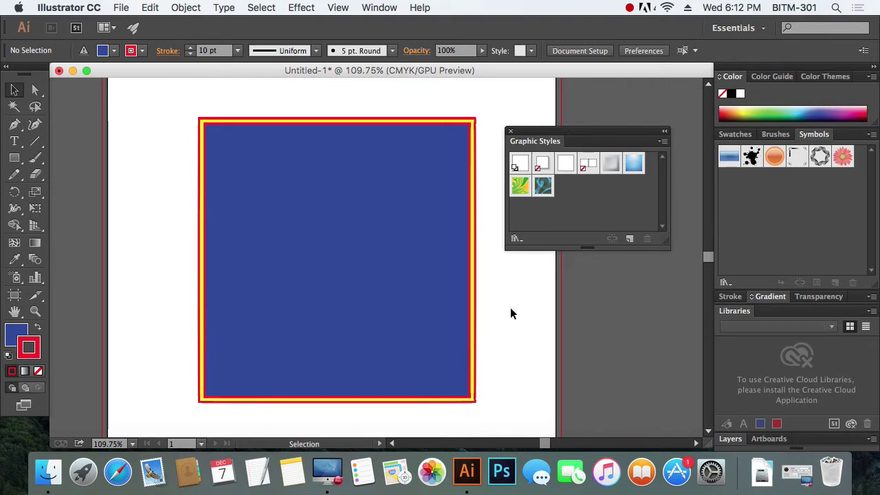
Step: Apply the grey gradient graphic style to the rectangle and move it right past the artboard
{"action": "left_click", "coordinate": [362, 262]}
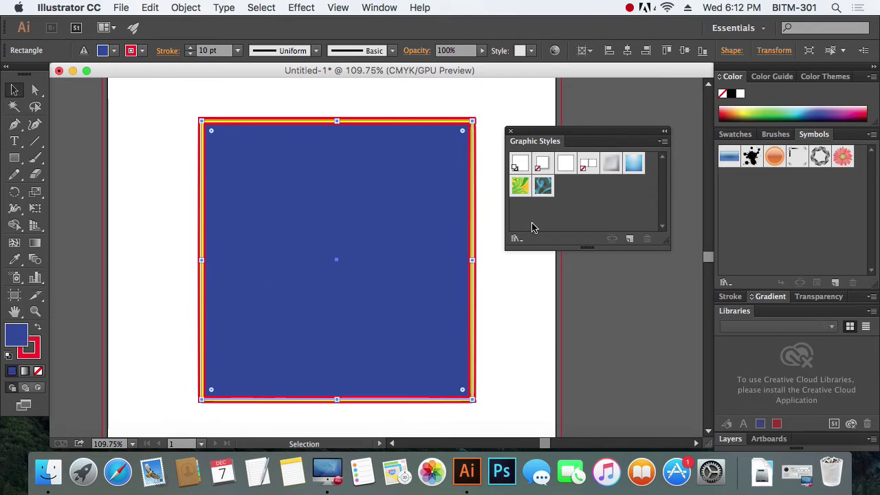
{"action": "left_click", "coordinate": [519, 184]}
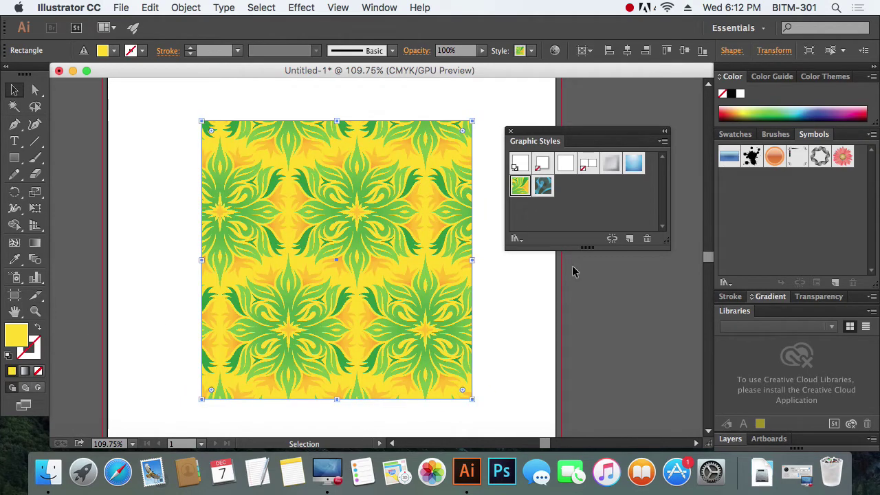
{"action": "left_click", "coordinate": [611, 163]}
{"action": "left_click", "coordinate": [525, 351]}
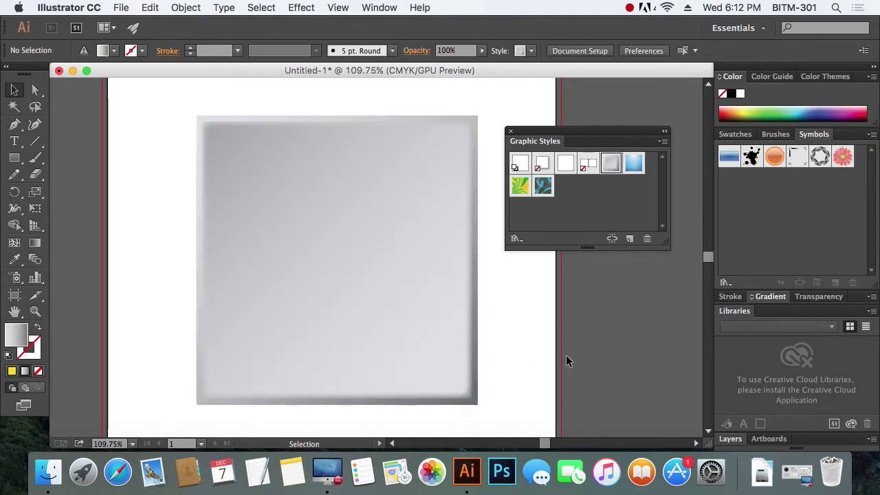
{"action": "left_click_drag", "start_coordinate": [532, 338], "coordinate": [347, 283]}
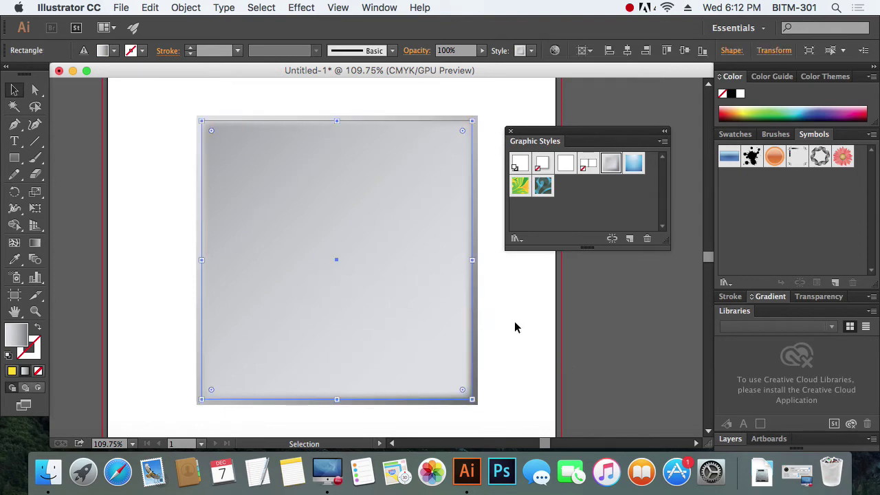
{"action": "left_click_drag", "start_coordinate": [280, 238], "coordinate": [561, 319]}
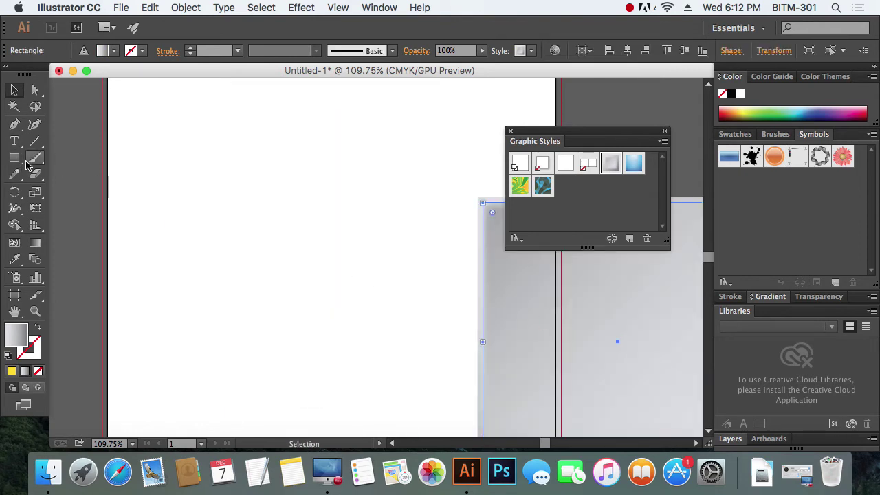
{"action": "left_click", "coordinate": [15, 142]}
{"action": "left_click", "coordinate": [231, 239]}
{"action": "type", "text": "BITM"}
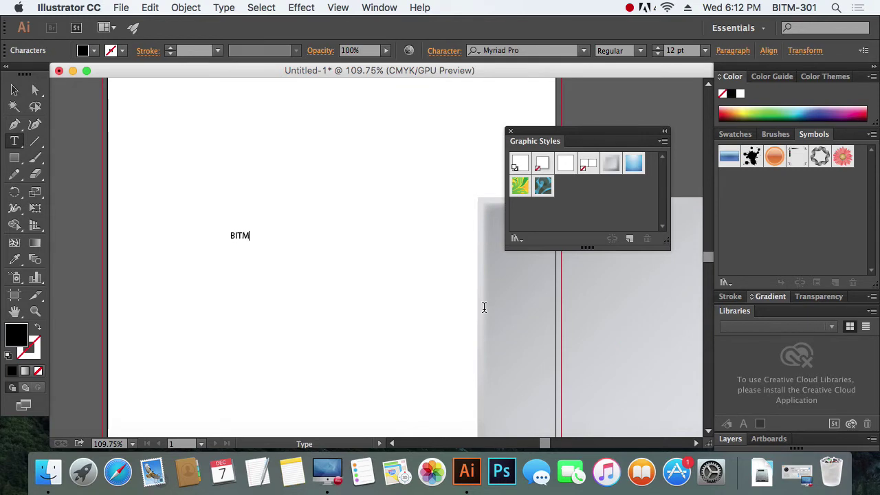
Step: Enlarge the BITM text, move it right, and try the blue outlined and grey gradient styles
{"action": "left_click", "coordinate": [14, 90]}
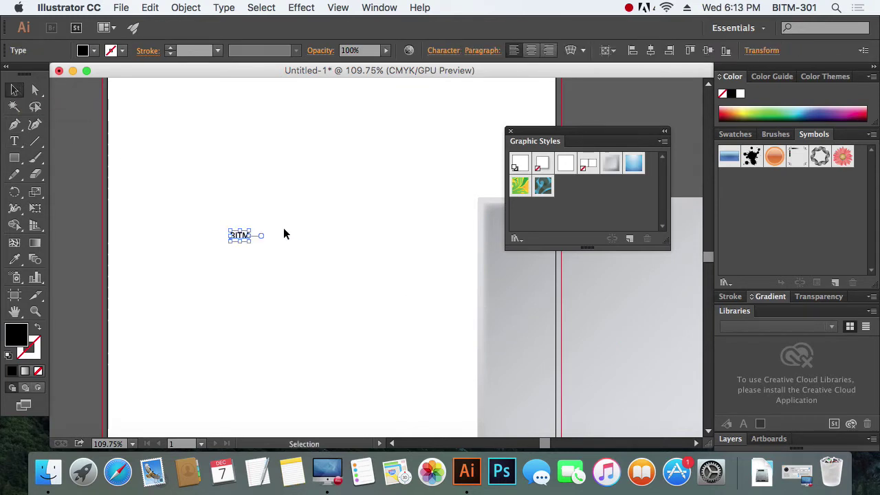
{"action": "left_click_drag", "start_coordinate": [251, 241], "coordinate": [448, 344]}
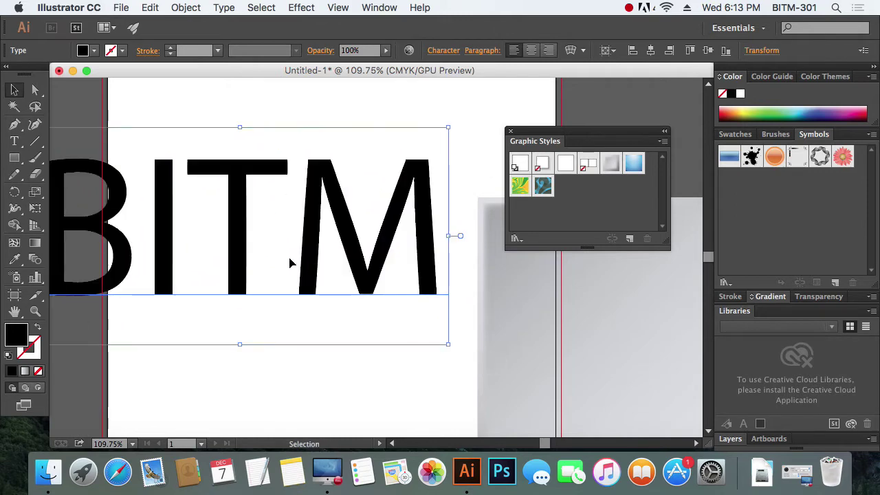
{"action": "left_click_drag", "start_coordinate": [291, 265], "coordinate": [424, 275]}
{"action": "left_click", "coordinate": [610, 163]}
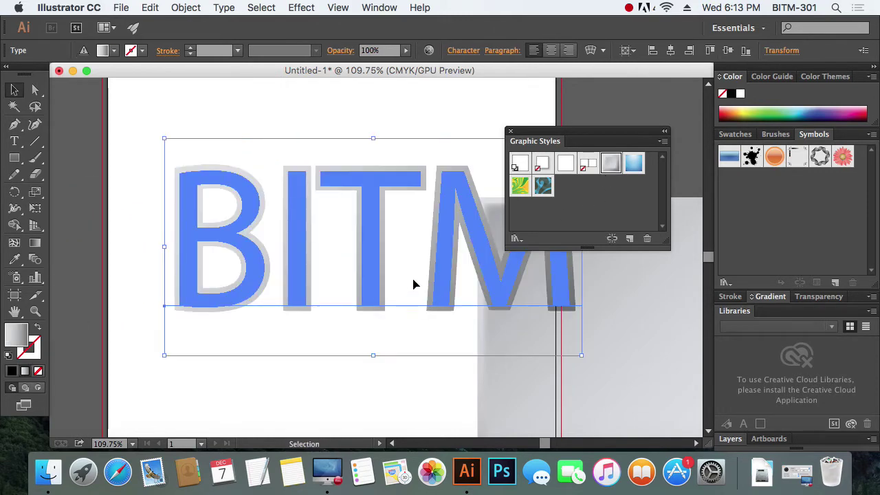
{"action": "left_click", "coordinate": [193, 111]}
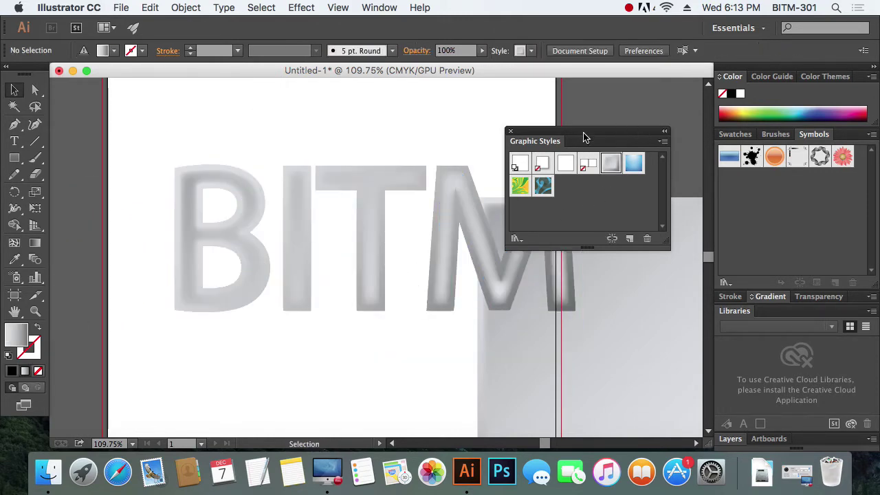
{"action": "left_click_drag", "start_coordinate": [584, 136], "coordinate": [650, 112]}
Step: Bring the grey gradient rectangle back down-left onto the artboard
{"action": "left_click_drag", "start_coordinate": [500, 277], "coordinate": [335, 196]}
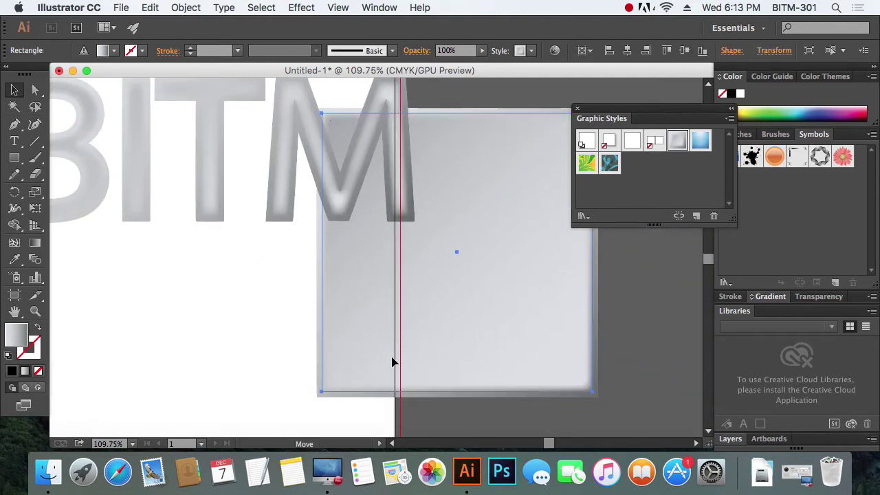
{"action": "left_click_drag", "start_coordinate": [392, 350], "coordinate": [495, 357]}
{"action": "left_click", "coordinate": [281, 365]}
{"action": "key", "text": "z"}
{"action": "left_click", "coordinate": [332, 300], "text": "alt"}
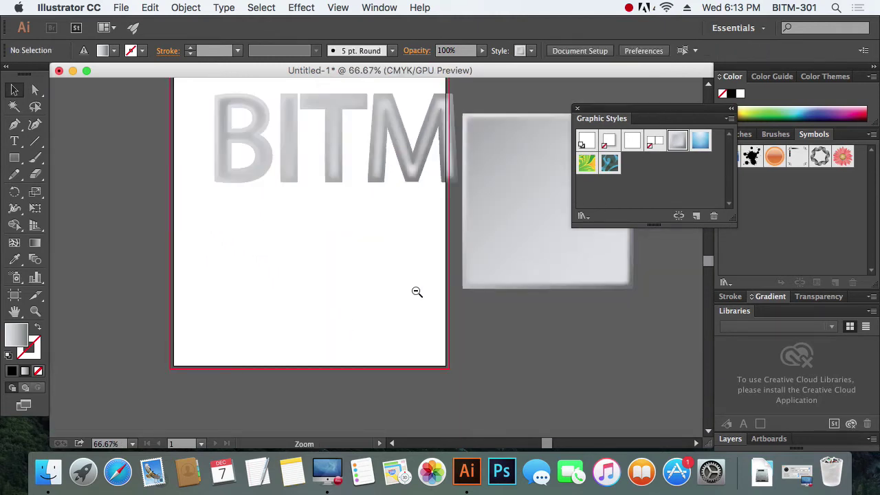
{"action": "key", "text": "v"}
{"action": "mouse_move", "coordinate": [541, 244]}
{"action": "left_mouse_down"}
{"action": "mouse_move", "coordinate": [303, 393]}
{"action": "mouse_move", "coordinate": [296, 352]}
{"action": "left_mouse_up"}
{"action": "left_click", "coordinate": [482, 319]}
{"action": "scroll", "coordinate": [474, 309], "scroll_direction": "up", "scroll_amount": 5}
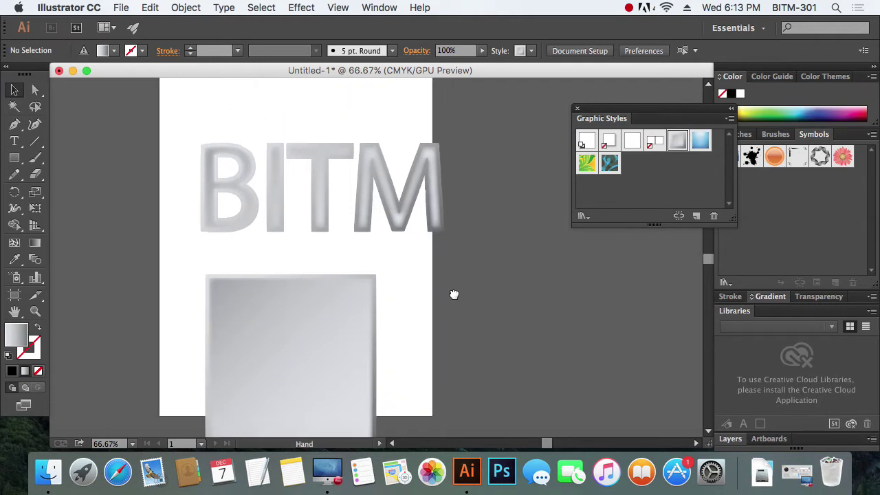
Step: Apply the blue gradient graphic style to the BITM text and move it up
{"action": "left_click", "coordinate": [382, 210]}
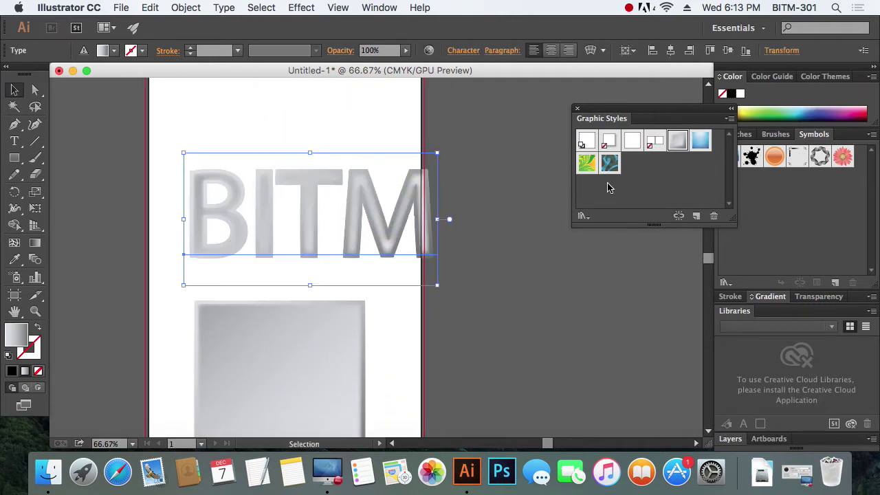
{"action": "left_click", "coordinate": [701, 141]}
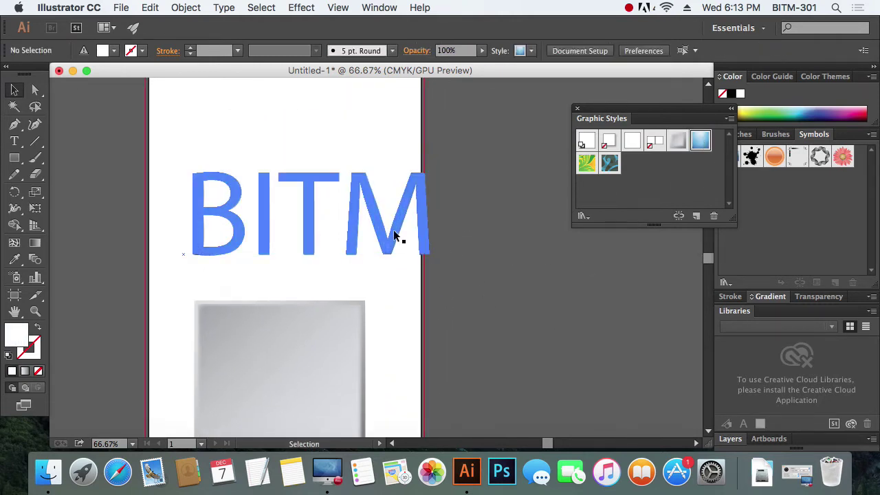
{"action": "left_click_drag", "start_coordinate": [396, 235], "coordinate": [373, 200]}
{"action": "left_click", "coordinate": [545, 315]}
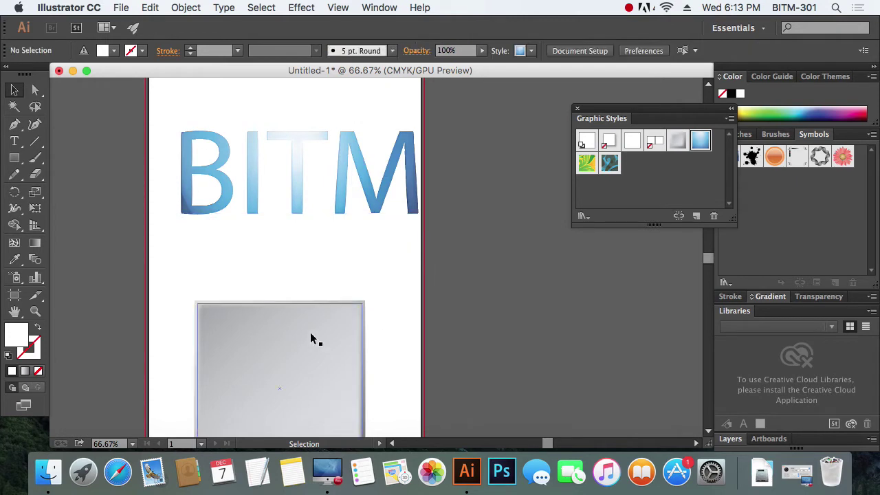
Step: Delete the BITM text and reposition the grey rectangle higher on the artboard
{"action": "left_click_drag", "start_coordinate": [310, 337], "coordinate": [327, 290]}
{"action": "left_click", "coordinate": [341, 191]}
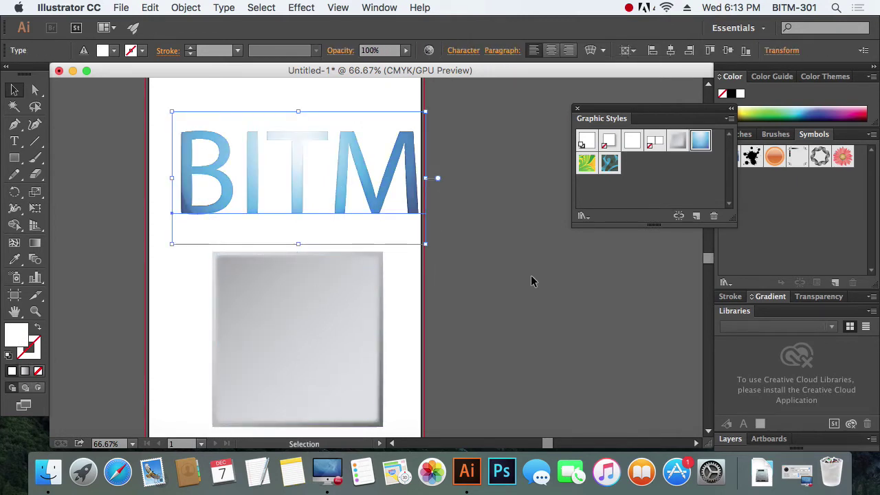
{"action": "key", "text": "Delete"}
{"action": "left_click_drag", "start_coordinate": [309, 340], "coordinate": [309, 294]}
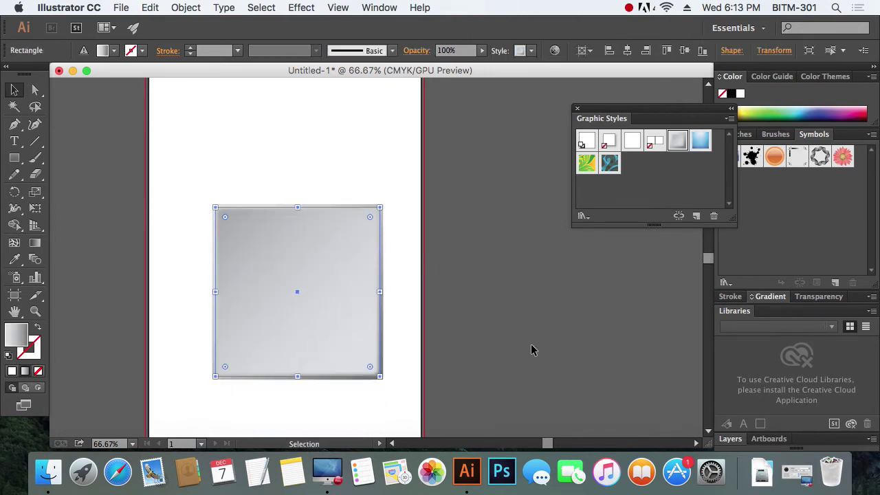
{"action": "scroll", "coordinate": [243, 236], "scroll_direction": "up", "scroll_amount": 3}
{"action": "scroll", "coordinate": [271, 284], "scroll_direction": "up", "scroll_amount": 2}
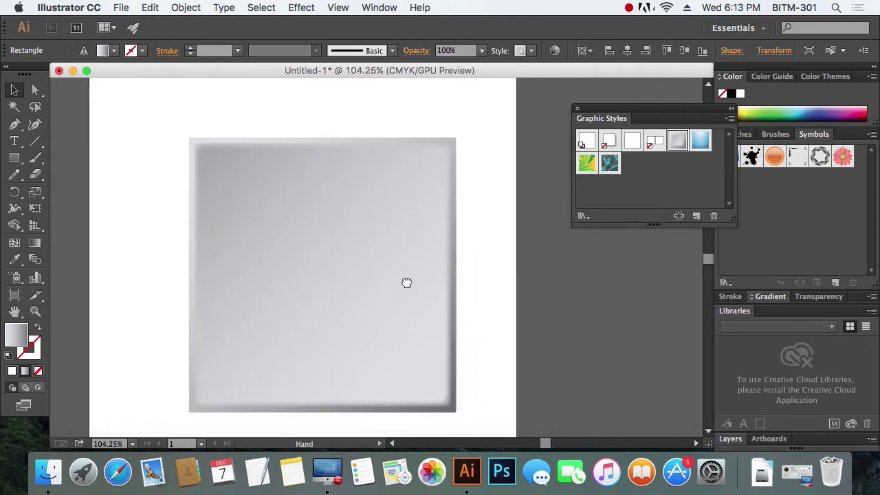
{"action": "left_click_drag", "start_coordinate": [406, 282], "coordinate": [422, 277]}
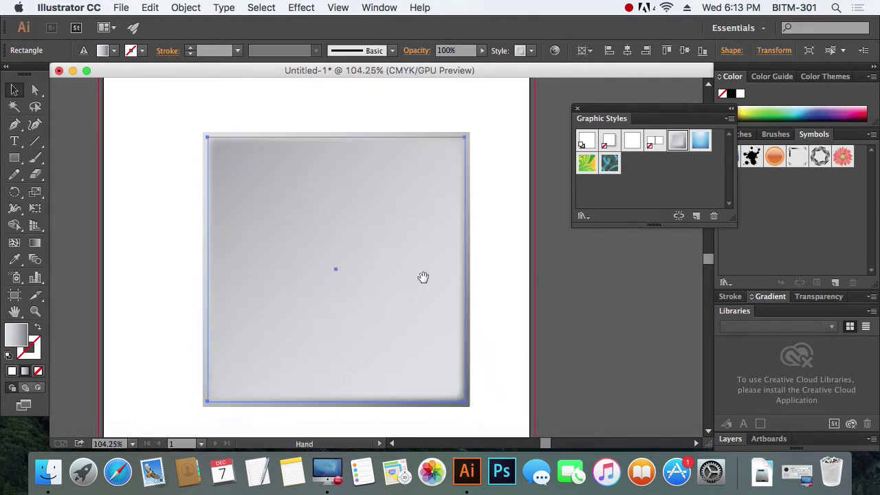
Step: Open and enlarge the Neon Effects style library, then apply its pink neon style to the square
{"action": "left_click", "coordinate": [730, 120]}
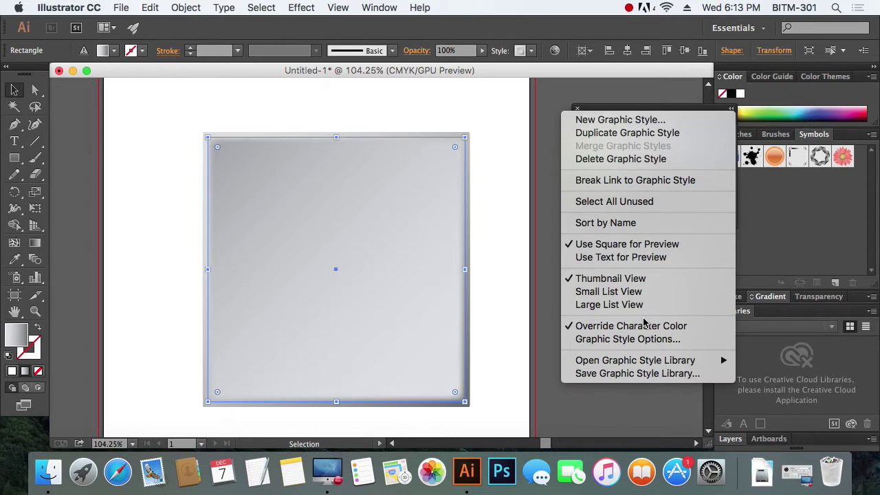
{"action": "mouse_move", "coordinate": [635, 360]}
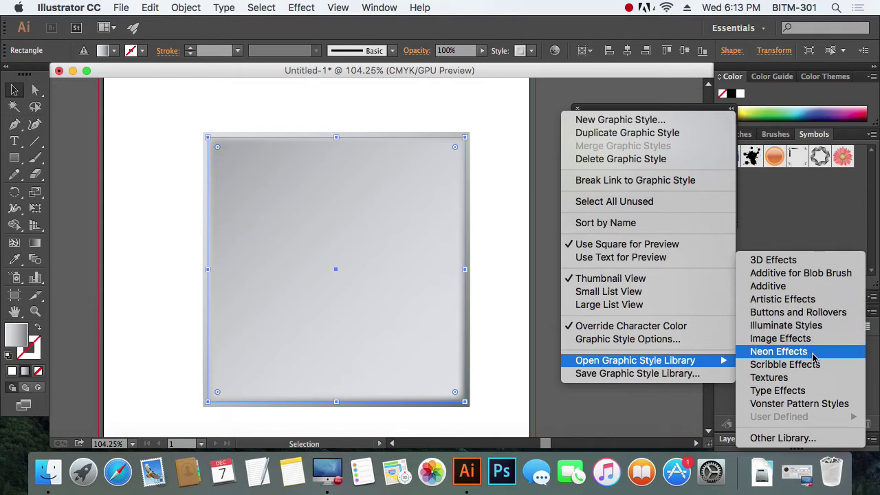
{"action": "left_click", "coordinate": [813, 354]}
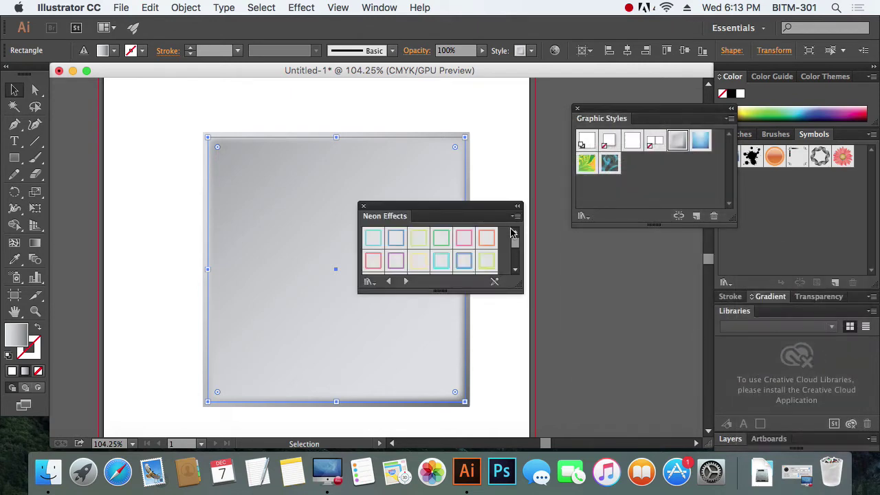
{"action": "left_click_drag", "start_coordinate": [432, 206], "coordinate": [529, 212]}
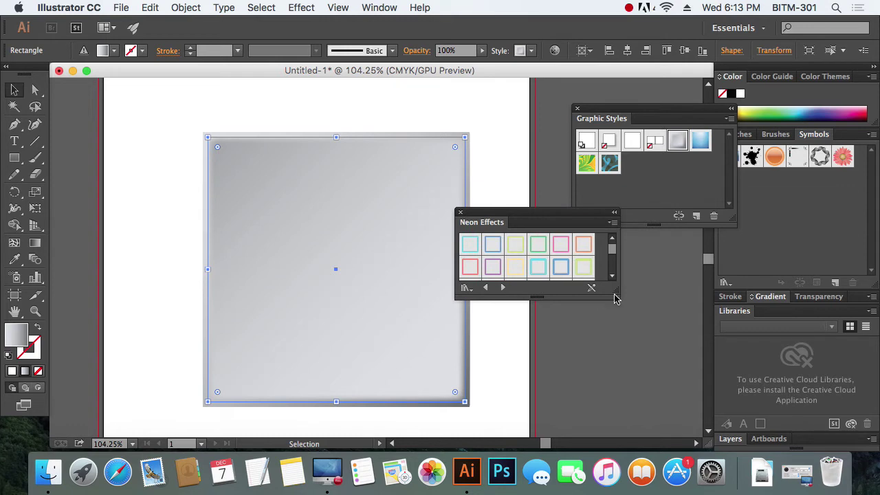
{"action": "left_click_drag", "start_coordinate": [613, 288], "coordinate": [639, 360]}
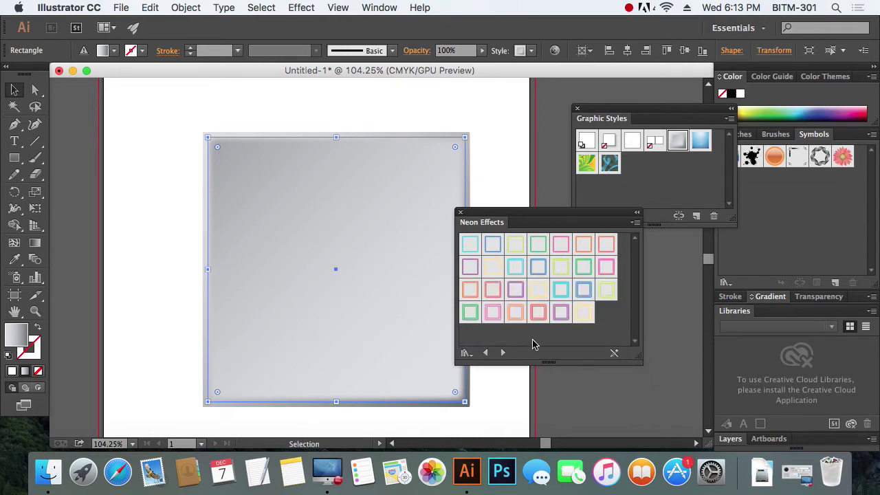
{"action": "left_click", "coordinate": [538, 314]}
Step: Zoom in on the square's pink neon corner, then zoom back out to the whole artboard
{"action": "left_click", "coordinate": [166, 164]}
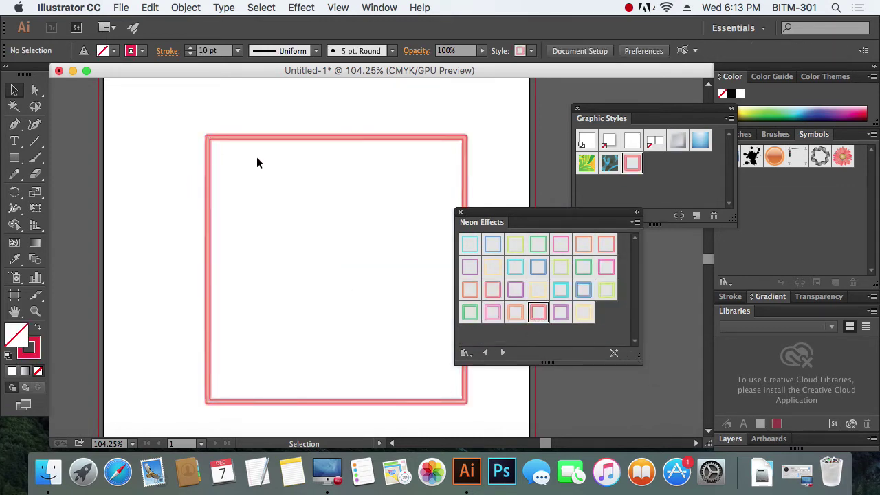
{"action": "key", "text": "z"}
{"action": "left_click_drag", "start_coordinate": [193, 127], "coordinate": [373, 239]}
{"action": "left_click", "coordinate": [343, 236], "text": "alt"}
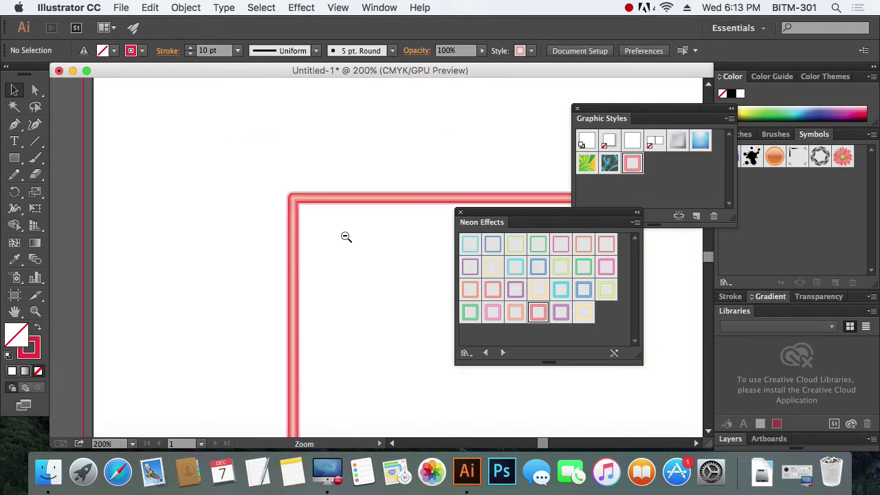
{"action": "left_click", "coordinate": [344, 236], "text": "alt"}
{"action": "left_click", "coordinate": [343, 236], "text": "alt"}
Step: Select the neon square, drag it to the page's left edge, and delete it
{"action": "key", "text": "v"}
{"action": "left_click_drag", "start_coordinate": [212, 186], "coordinate": [289, 237]}
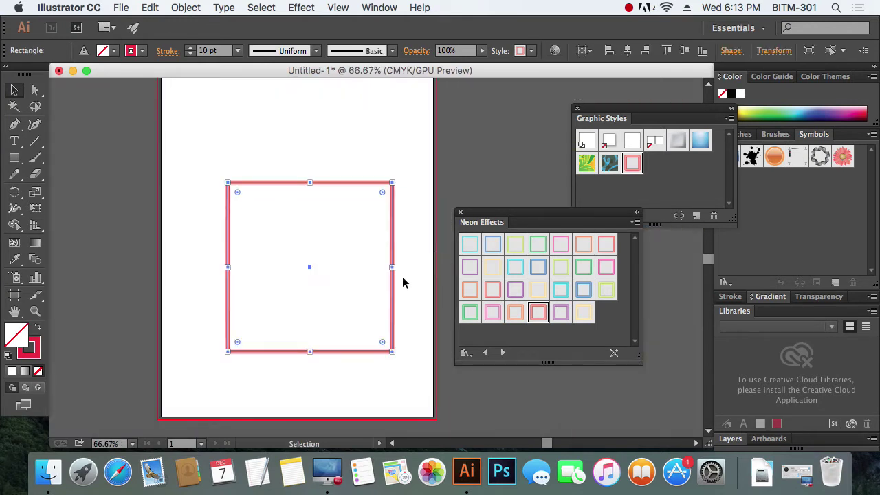
{"action": "left_click_drag", "start_coordinate": [392, 291], "coordinate": [154, 238]}
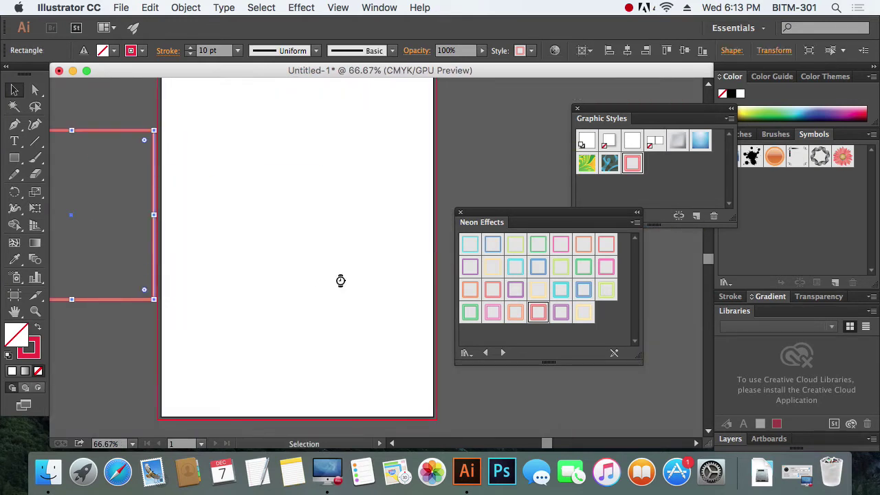
{"action": "key", "text": "Delete"}
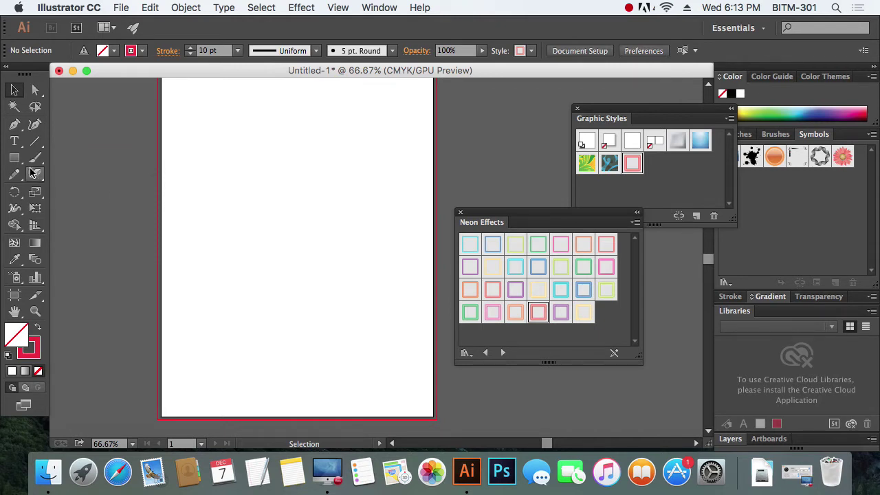
Step: Browse the toolbar flyouts and select the Pencil tool
{"action": "left_click", "coordinate": [39, 159]}
{"action": "left_click", "coordinate": [40, 146]}
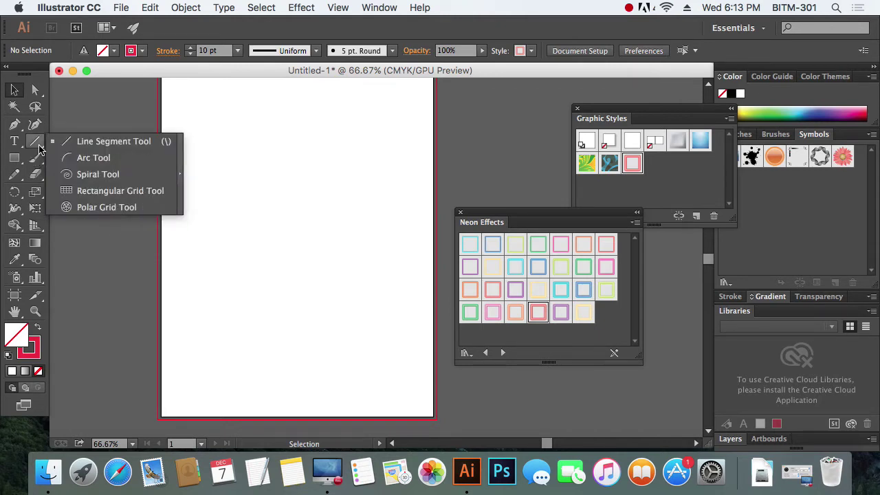
{"action": "left_click", "coordinate": [14, 157]}
{"action": "left_click", "coordinate": [17, 142]}
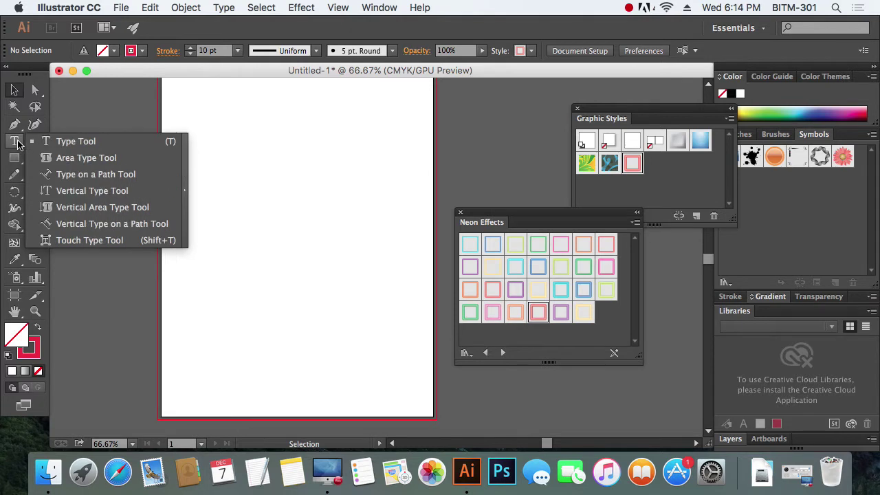
{"action": "left_click", "coordinate": [14, 174]}
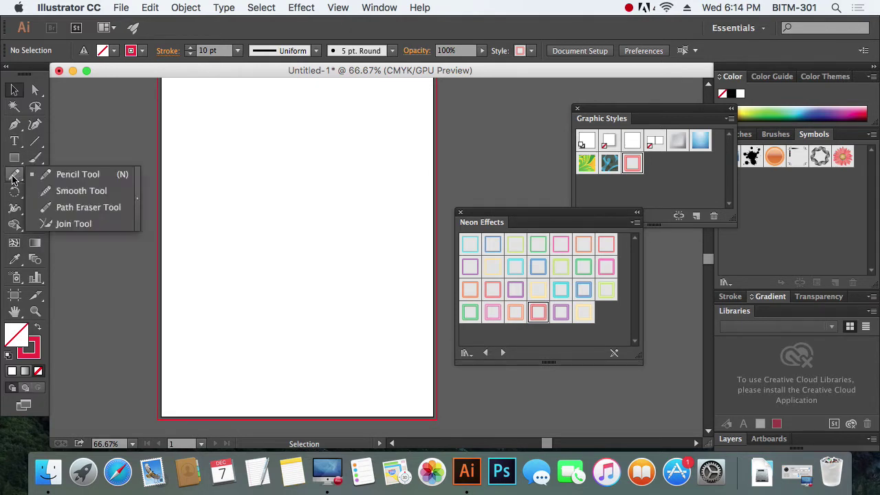
{"action": "left_click", "coordinate": [78, 176]}
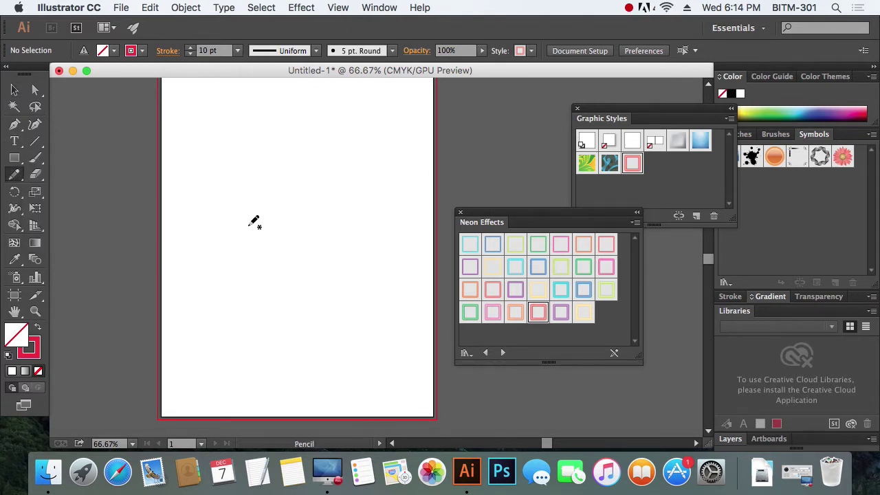
Step: Draw three freehand red scribble strokes, then select them all and shift them left and down
{"action": "left_click_drag", "start_coordinate": [246, 224], "coordinate": [209, 206]}
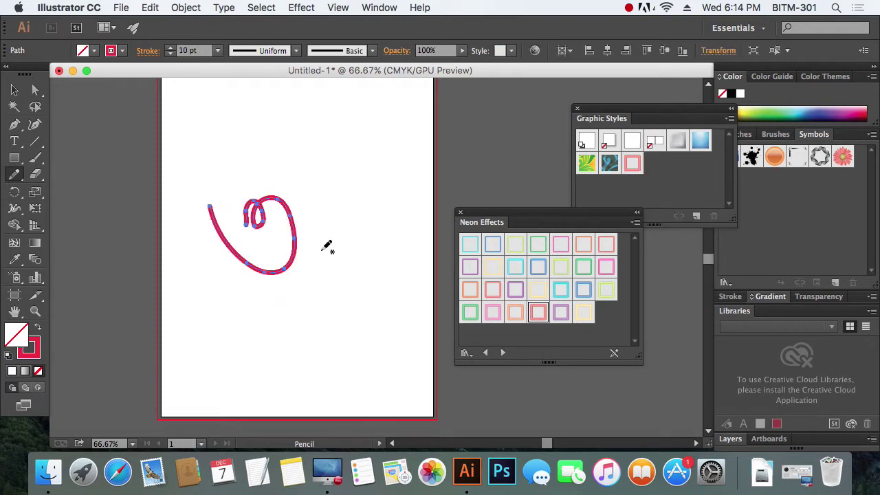
{"action": "mouse_move", "coordinate": [286, 238]}
{"action": "left_mouse_down"}
{"action": "mouse_move", "coordinate": [364, 144]}
{"action": "mouse_move", "coordinate": [387, 92]}
{"action": "left_mouse_up"}
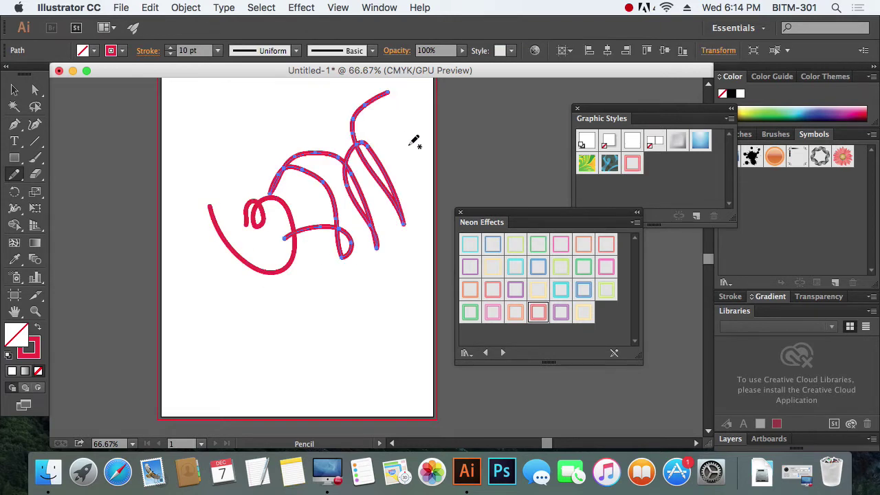
{"action": "mouse_move", "coordinate": [399, 122]}
{"action": "left_mouse_down"}
{"action": "mouse_move", "coordinate": [407, 166]}
{"action": "mouse_move", "coordinate": [404, 118]}
{"action": "left_mouse_up"}
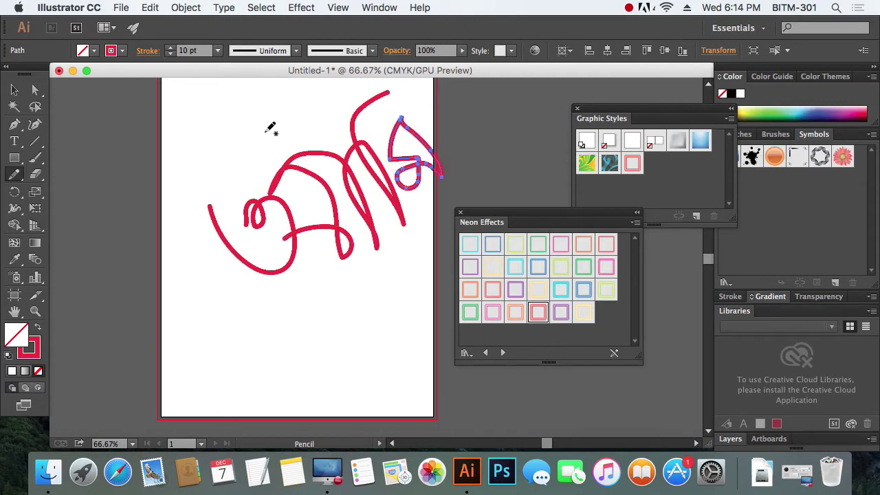
{"action": "left_click", "coordinate": [17, 91]}
{"action": "left_click_drag", "start_coordinate": [206, 100], "coordinate": [416, 277]}
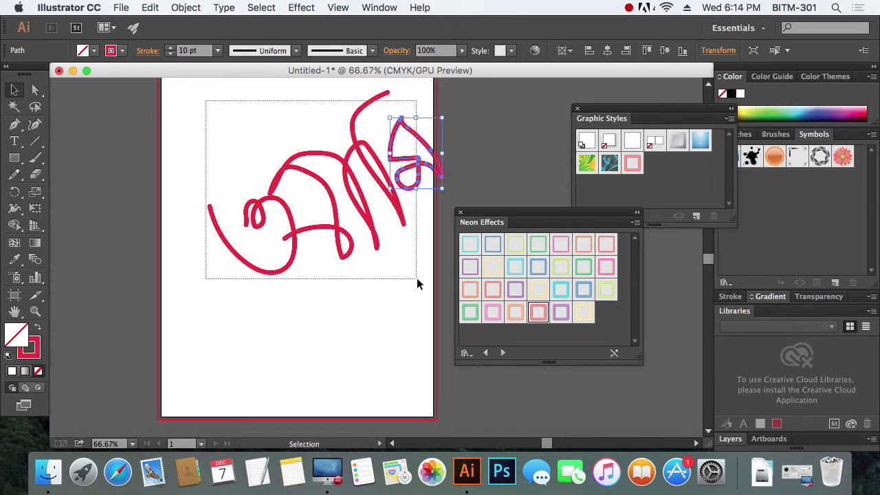
{"action": "mouse_move", "coordinate": [401, 216]}
{"action": "left_mouse_down"}
{"action": "mouse_move", "coordinate": [345, 241]}
{"action": "mouse_move", "coordinate": [360, 237]}
{"action": "left_mouse_up"}
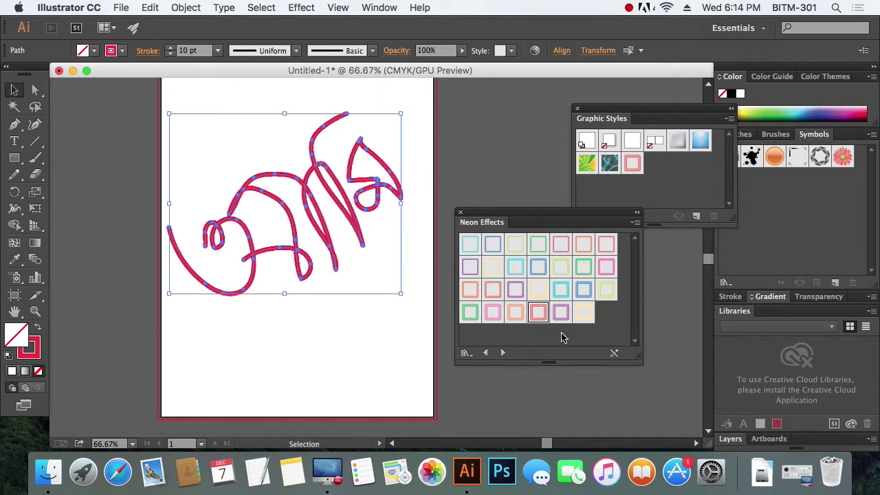
Step: Apply the purple neon graphic style to the scribble strokes
{"action": "left_click", "coordinate": [32, 353]}
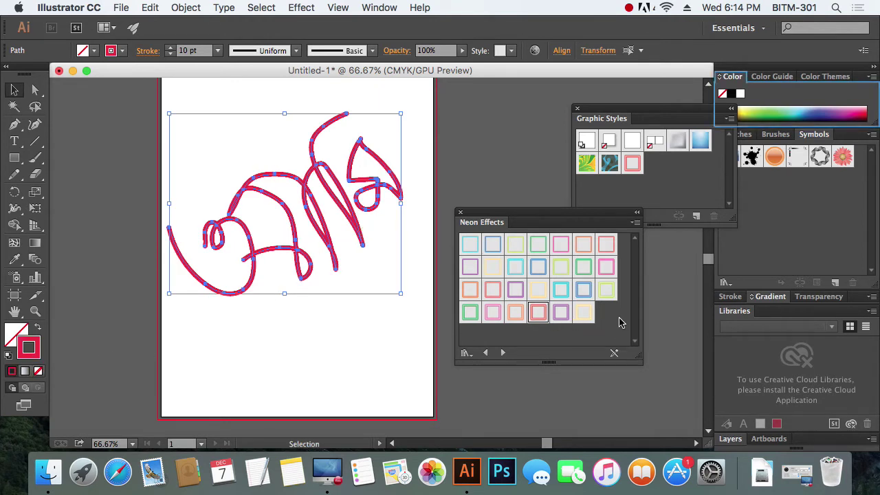
{"action": "left_click", "coordinate": [560, 313]}
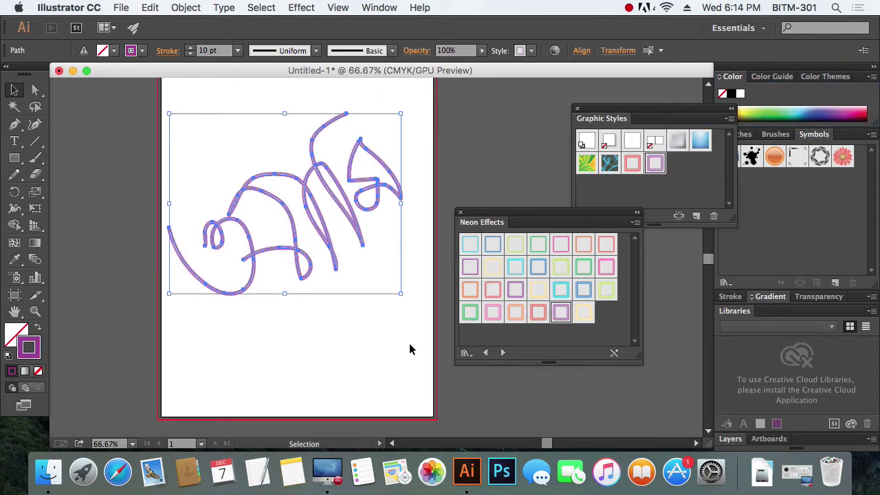
{"action": "left_click", "coordinate": [350, 349]}
Step: Zoom and pan over the glowing scribbles, then close the Neon Effects library
{"action": "scroll", "coordinate": [246, 219], "scroll_direction": "up", "scroll_amount": 5}
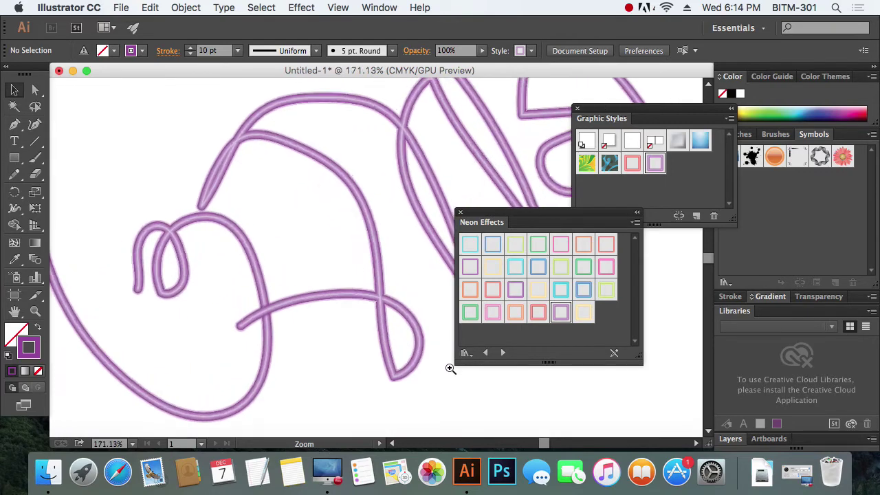
{"action": "scroll", "coordinate": [265, 305], "scroll_direction": "up", "scroll_amount": 2}
{"action": "scroll", "coordinate": [365, 360], "scroll_direction": "up", "scroll_amount": 3}
{"action": "scroll", "coordinate": [388, 250], "scroll_direction": "down", "scroll_amount": 2}
{"action": "scroll", "coordinate": [355, 293], "scroll_direction": "down", "scroll_amount": 1}
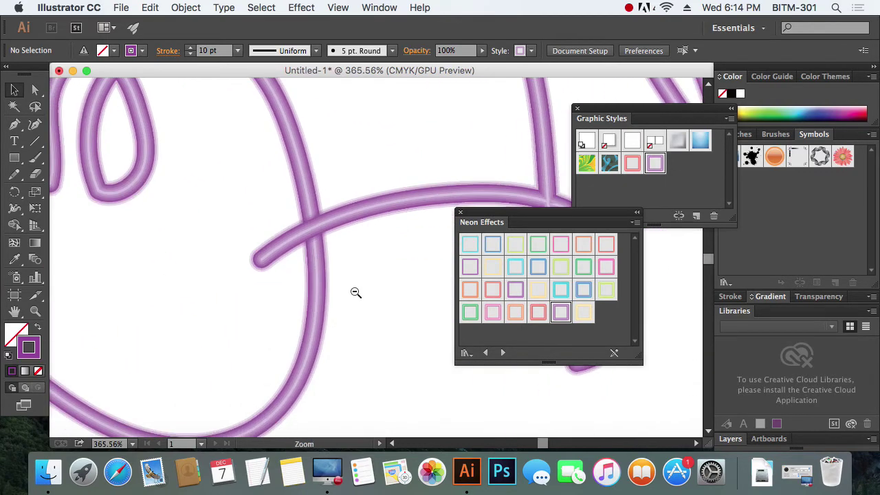
{"action": "scroll", "coordinate": [364, 296], "scroll_direction": "down", "scroll_amount": 2}
{"action": "left_click_drag", "start_coordinate": [363, 297], "coordinate": [261, 333]}
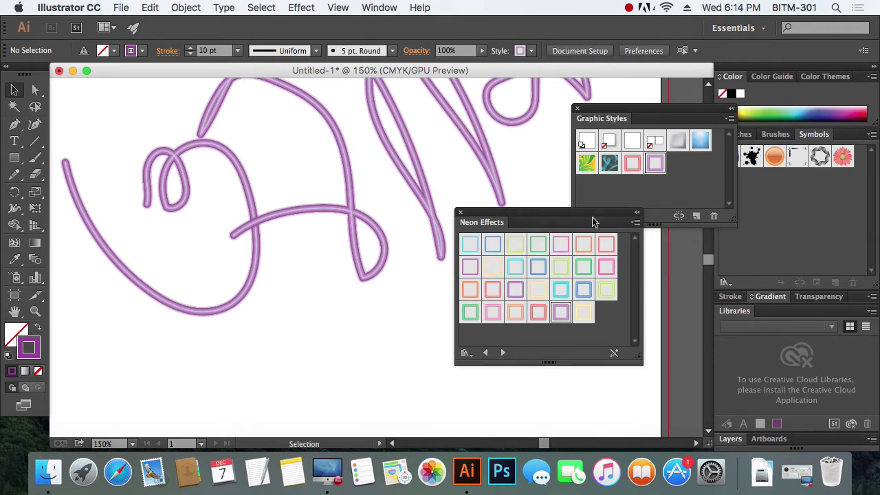
{"action": "left_click", "coordinate": [460, 212]}
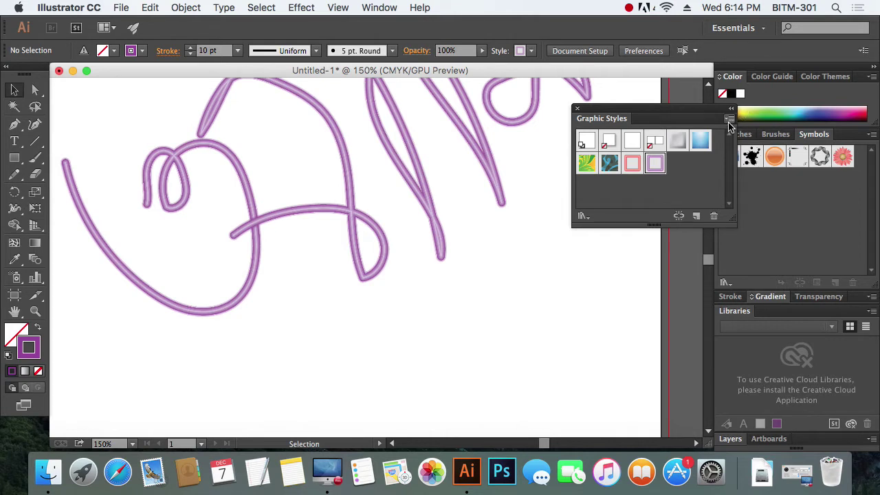
{"action": "left_click", "coordinate": [730, 118]}
{"action": "mouse_move", "coordinate": [635, 360]}
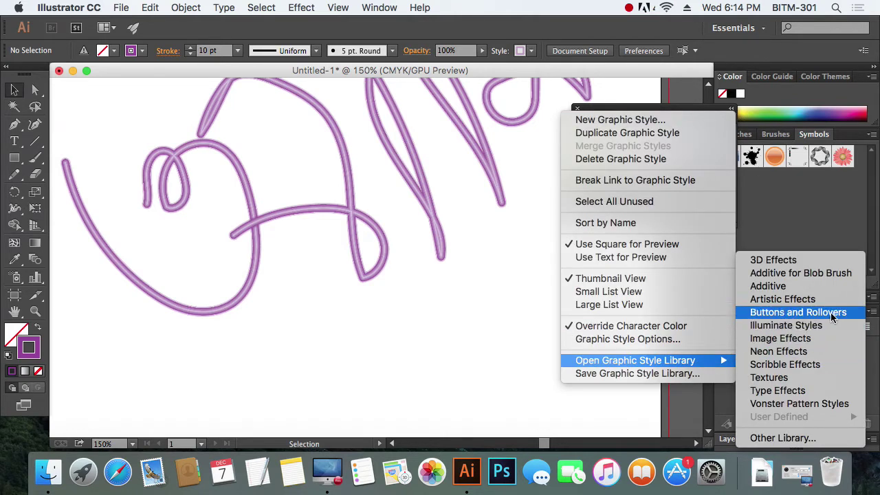
Step: Open the Type Effects library and try the gold, silver and rainbow gradient styles on the scribbles
{"action": "left_click", "coordinate": [816, 395]}
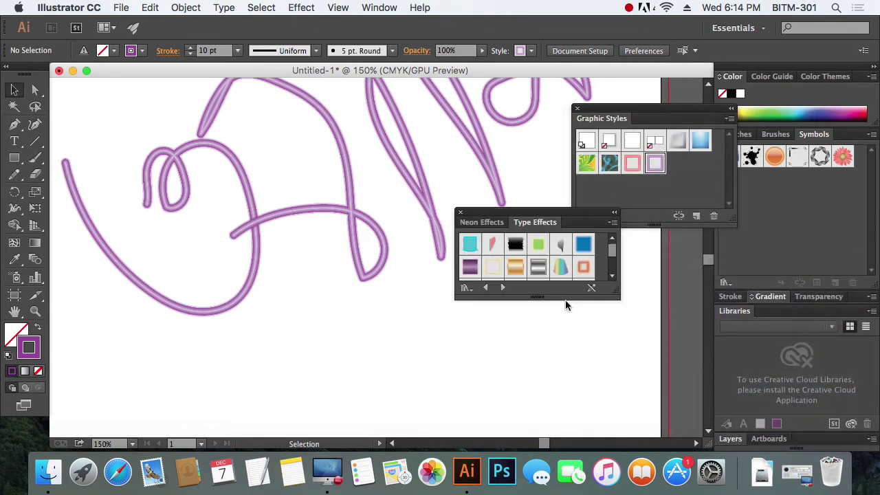
{"action": "left_click", "coordinate": [339, 310], "text": "alt+super"}
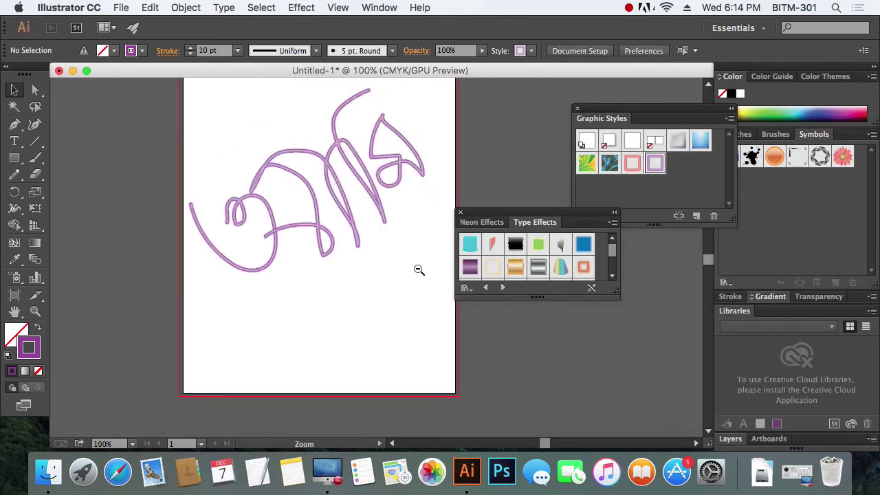
{"action": "left_click", "coordinate": [332, 290], "text": "alt+super"}
{"action": "left_click_drag", "start_coordinate": [197, 351], "coordinate": [367, 199]}
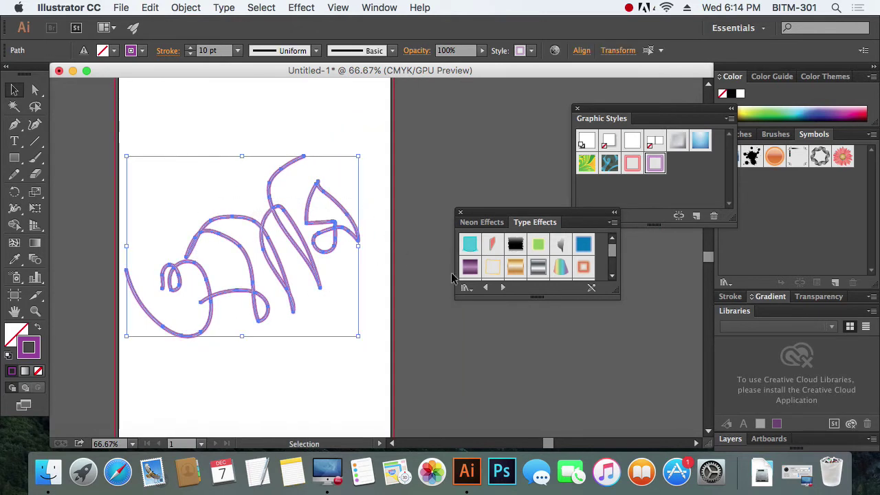
{"action": "left_click", "coordinate": [515, 266]}
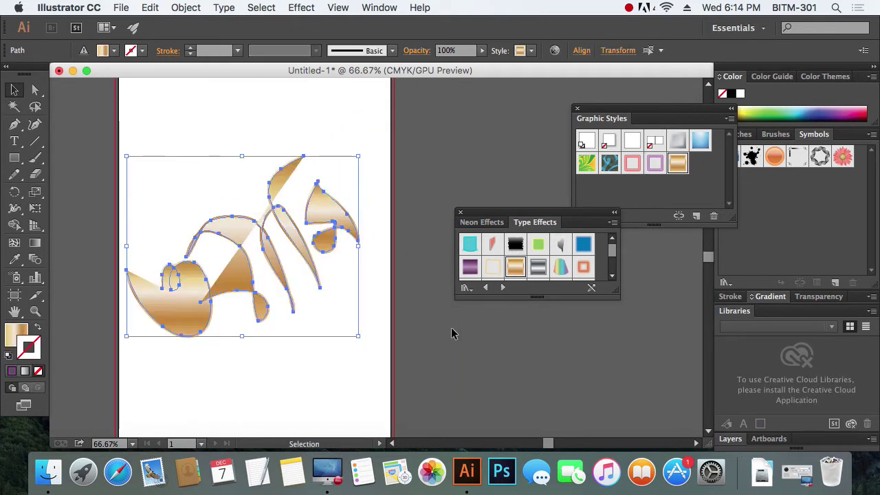
{"action": "left_click", "coordinate": [538, 266]}
{"action": "left_click", "coordinate": [561, 266]}
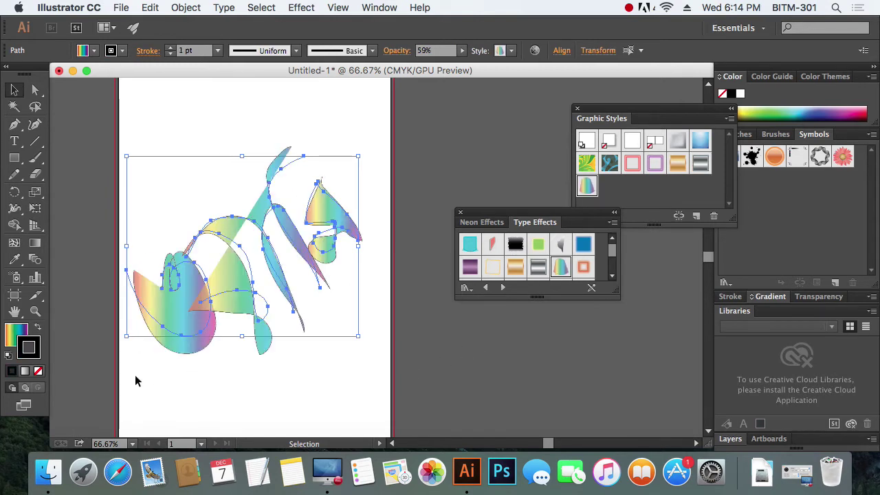
{"action": "left_click", "coordinate": [38, 370]}
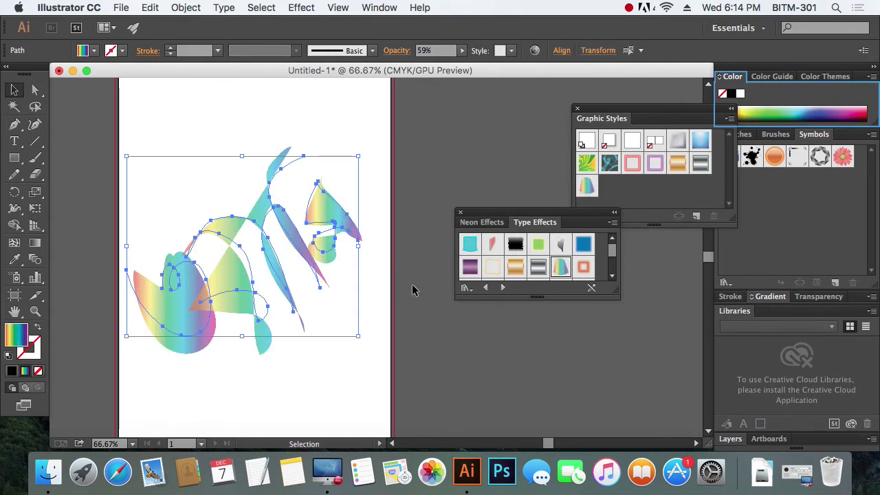
Step: Preview more Type Effects styles on the artwork: grey brushed, Rainbow Glow, purple and blue
{"action": "left_click_drag", "start_coordinate": [615, 295], "coordinate": [669, 398]}
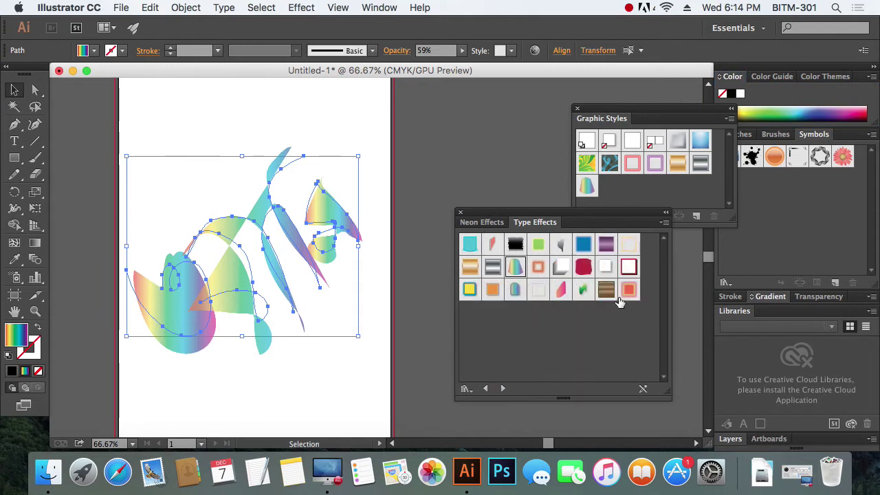
{"action": "left_click", "coordinate": [561, 268]}
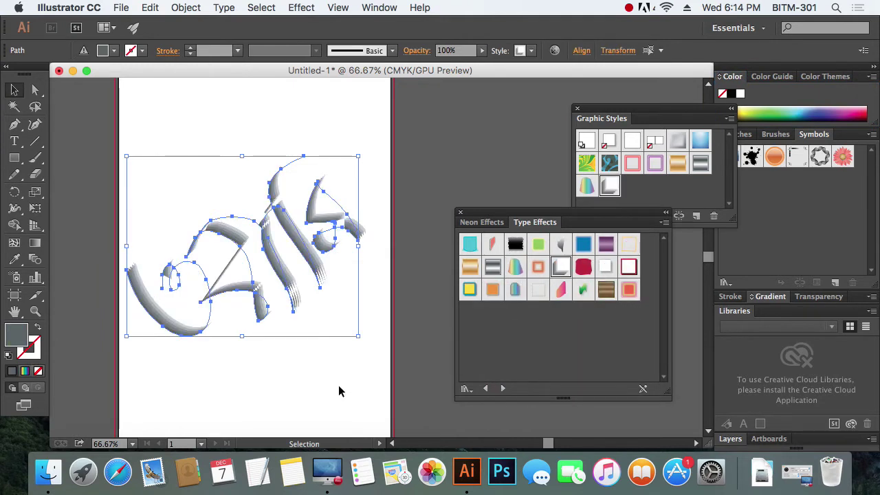
{"action": "left_click", "coordinate": [628, 290]}
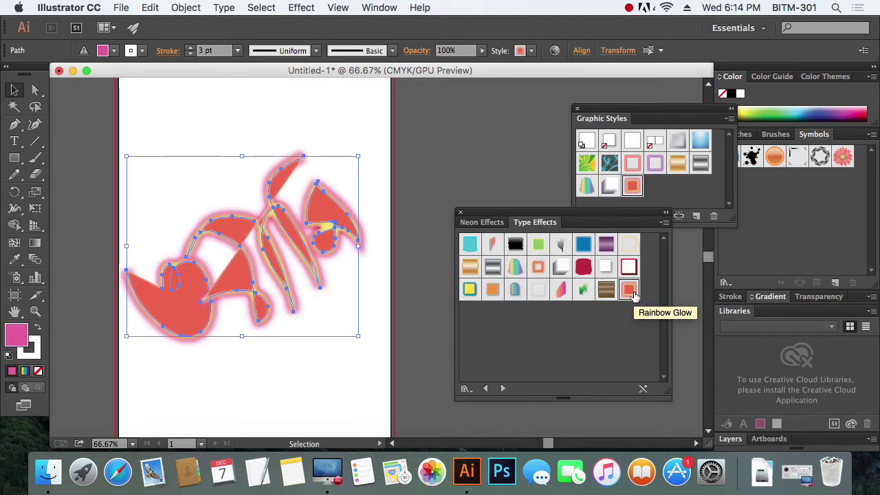
{"action": "left_click", "coordinate": [382, 365]}
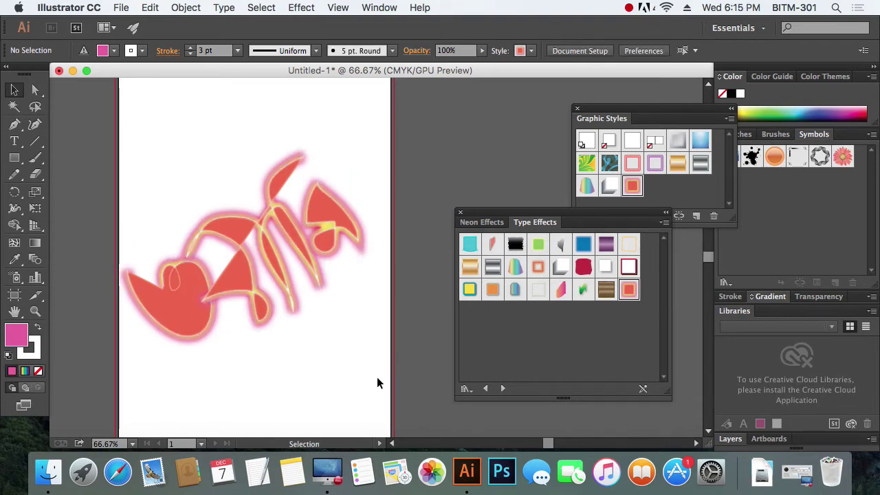
{"action": "left_click_drag", "start_coordinate": [379, 378], "coordinate": [138, 186]}
{"action": "left_click", "coordinate": [237, 297]}
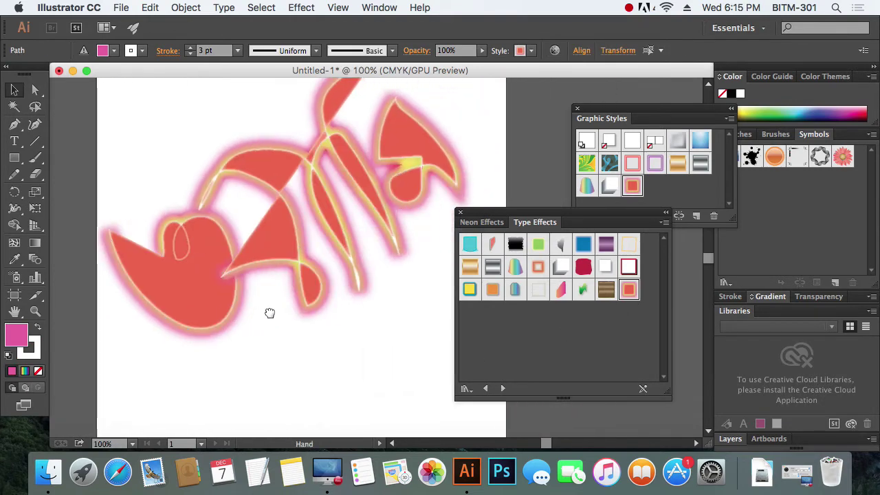
{"action": "left_click", "coordinate": [605, 245]}
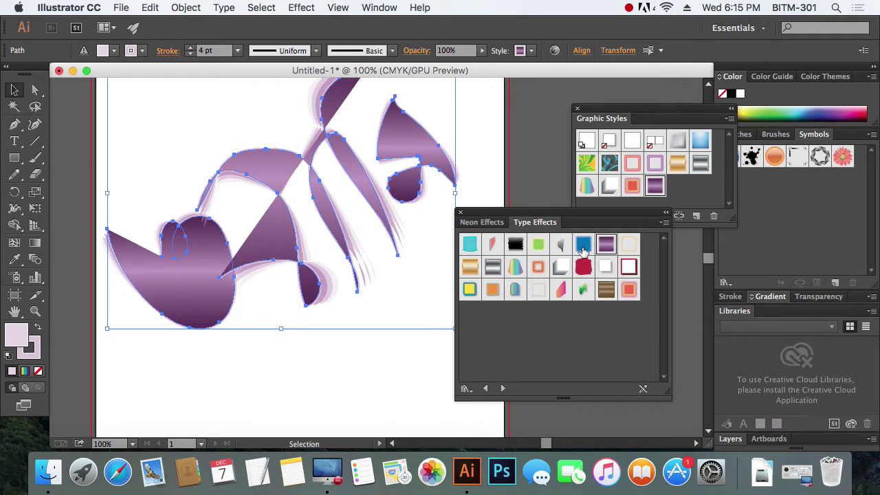
{"action": "left_click", "coordinate": [582, 246]}
Step: Apply the yellow-fill, teal-outline style to the scribbles and close the Type Effects library
{"action": "left_click", "coordinate": [319, 349]}
{"action": "left_click_drag", "start_coordinate": [345, 347], "coordinate": [355, 337]}
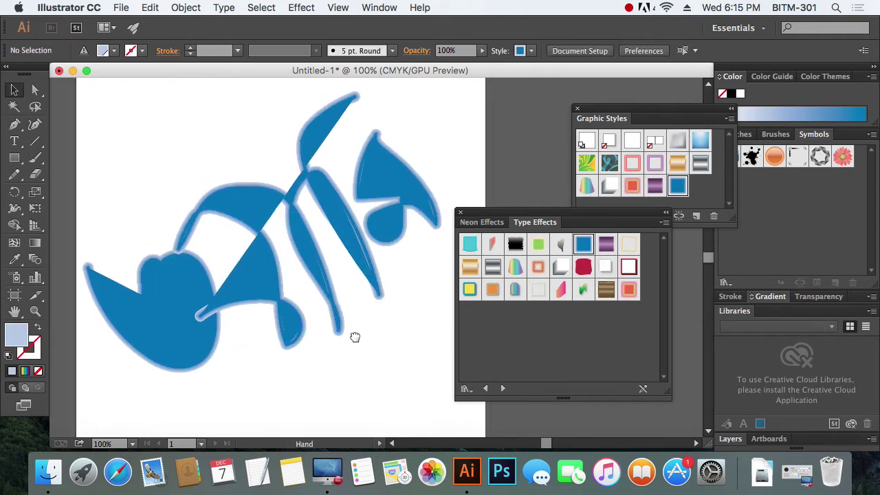
{"action": "left_click_drag", "start_coordinate": [416, 359], "coordinate": [157, 147]}
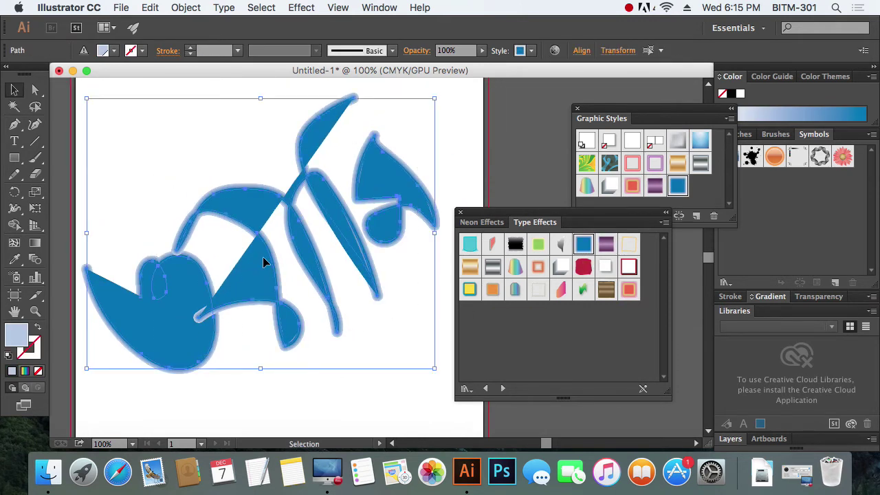
{"action": "left_click", "coordinate": [470, 289]}
{"action": "mouse_move", "coordinate": [386, 383]}
{"action": "left_mouse_down"}
{"action": "mouse_move", "coordinate": [367, 353]}
{"action": "mouse_move", "coordinate": [152, 157]}
{"action": "left_mouse_up"}
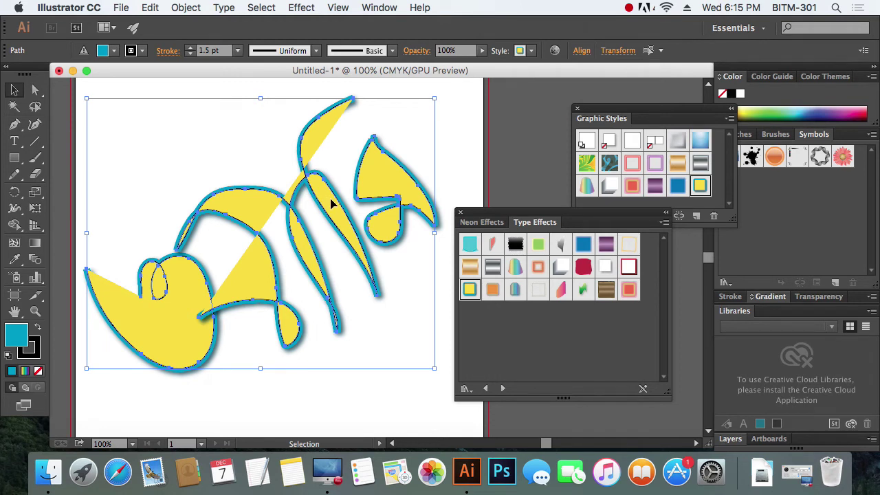
{"action": "left_click", "coordinate": [460, 213]}
Step: Open the Artboards panel floating over the canvas and close the Graphic Styles library
{"action": "left_click", "coordinate": [462, 217]}
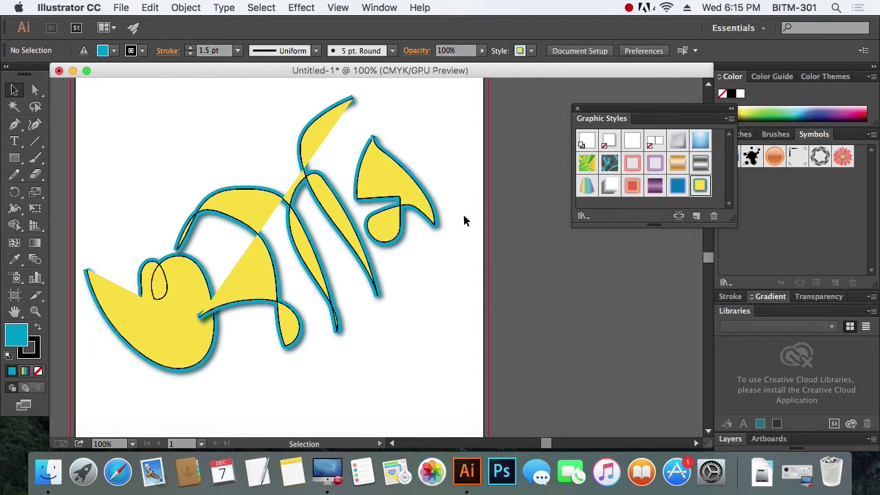
{"action": "left_click", "coordinate": [389, 8]}
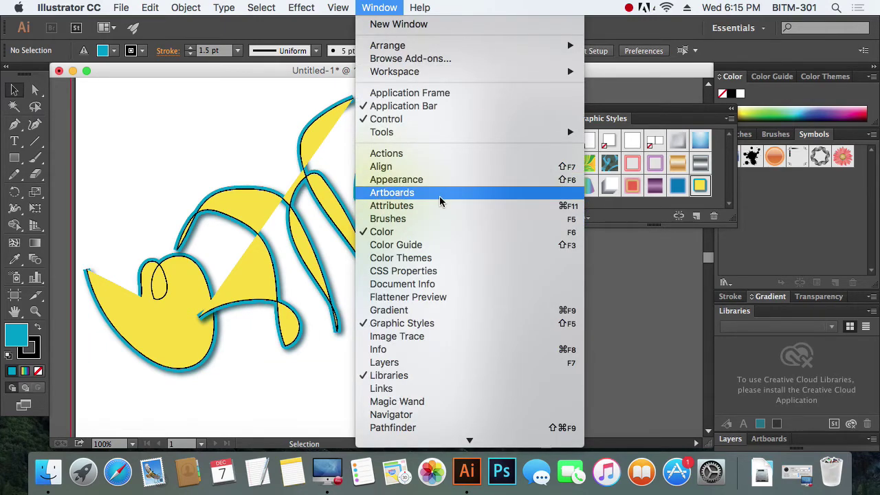
{"action": "left_click", "coordinate": [440, 195]}
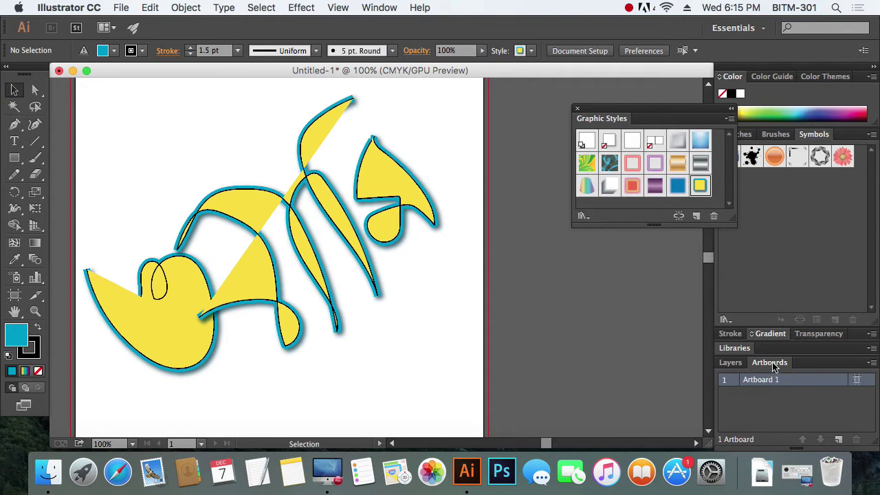
{"action": "mouse_move", "coordinate": [775, 366]}
{"action": "left_mouse_down"}
{"action": "mouse_move", "coordinate": [386, 251]}
{"action": "mouse_move", "coordinate": [587, 189]}
{"action": "left_mouse_up"}
{"action": "left_click", "coordinate": [577, 108]}
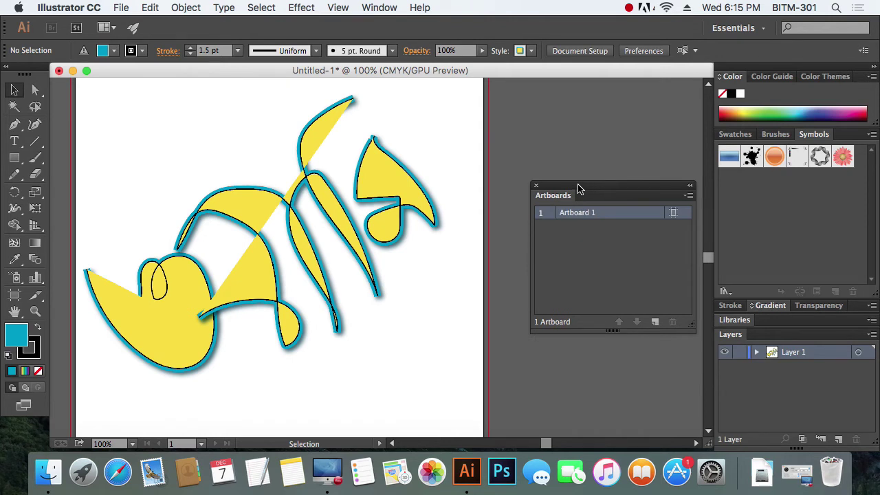
{"action": "left_click_drag", "start_coordinate": [578, 189], "coordinate": [594, 163]}
Step: Zoom out to 25% to view the whole artboard and artwork
{"action": "left_click", "coordinate": [383, 251], "text": "alt+super"}
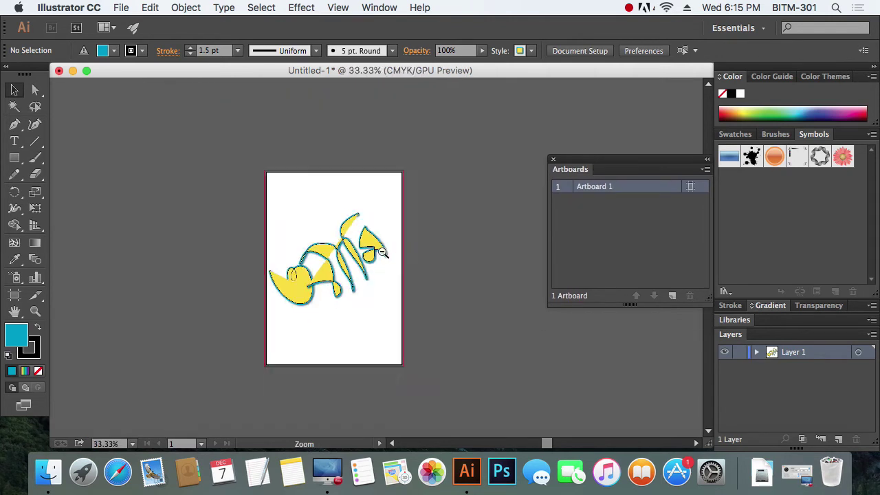
{"action": "left_click", "coordinate": [383, 251], "text": "alt+super"}
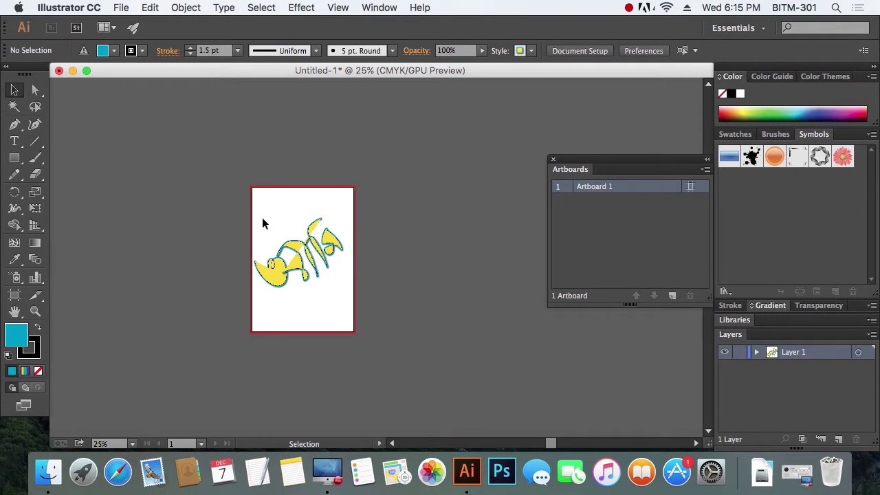
{"action": "left_click_drag", "start_coordinate": [262, 218], "coordinate": [387, 318]}
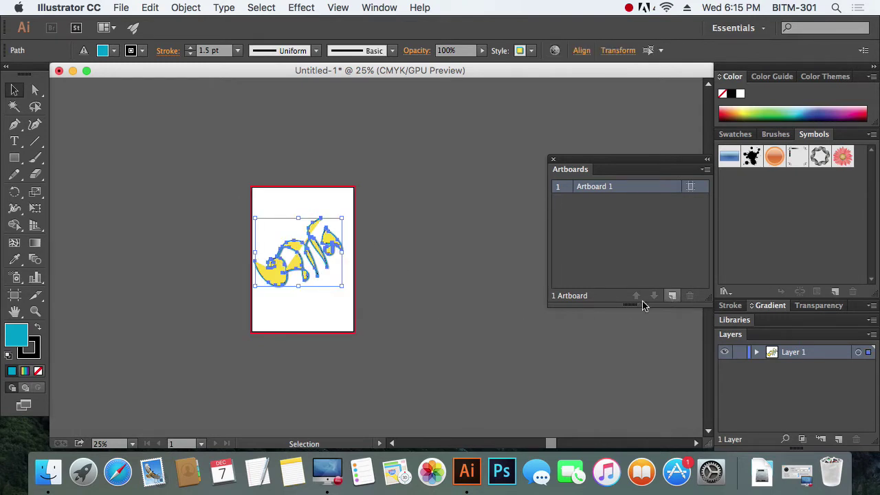
{"action": "left_click", "coordinate": [473, 328]}
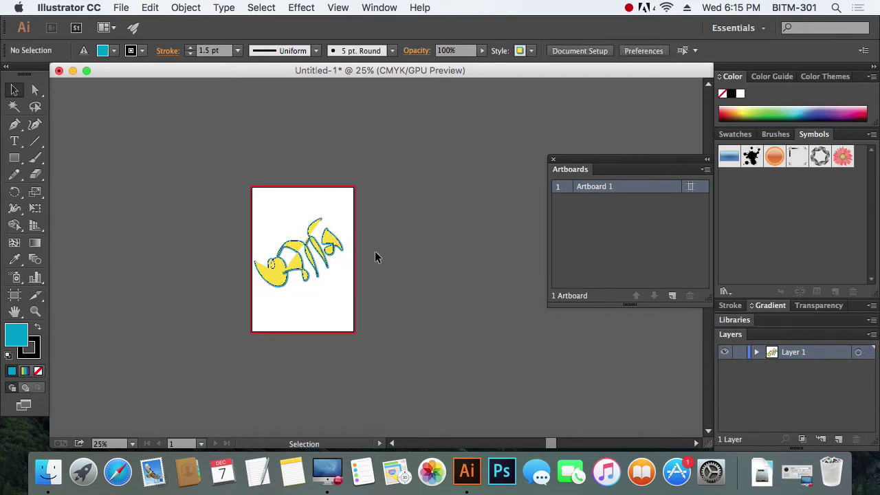
Step: Add Artboard 2 and copy the scribble artwork onto it
{"action": "left_click", "coordinate": [672, 296]}
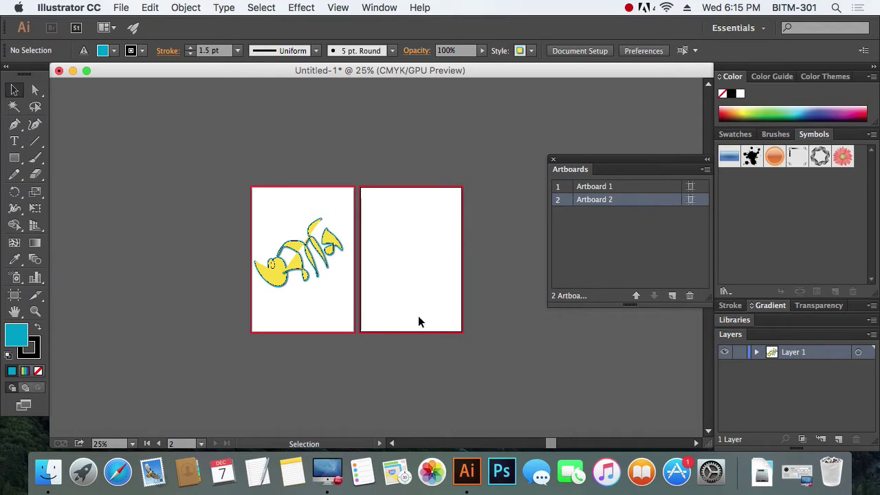
{"action": "left_click_drag", "start_coordinate": [224, 219], "coordinate": [374, 297]}
{"action": "left_click_drag", "start_coordinate": [331, 273], "coordinate": [443, 271]}
{"action": "left_click", "coordinate": [526, 340]}
{"action": "left_click", "coordinate": [398, 245]}
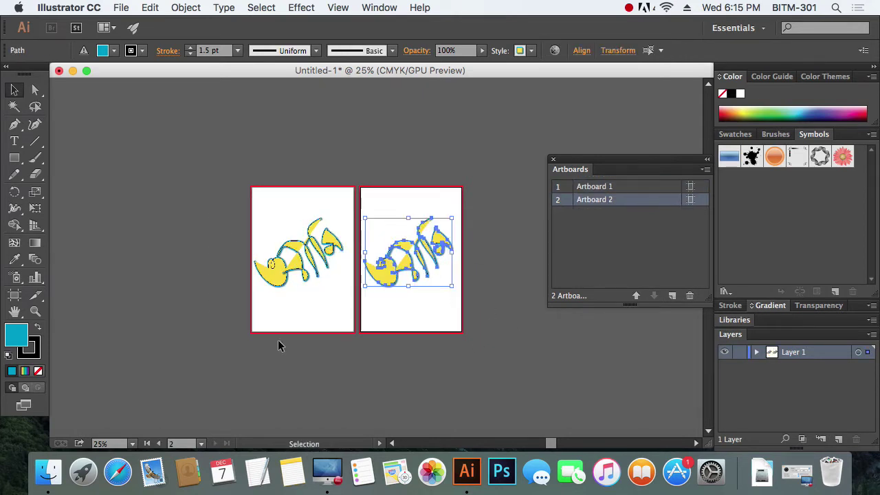
Step: Reset the copy to a default white fill and thin black stroke
{"action": "left_click", "coordinate": [25, 371]}
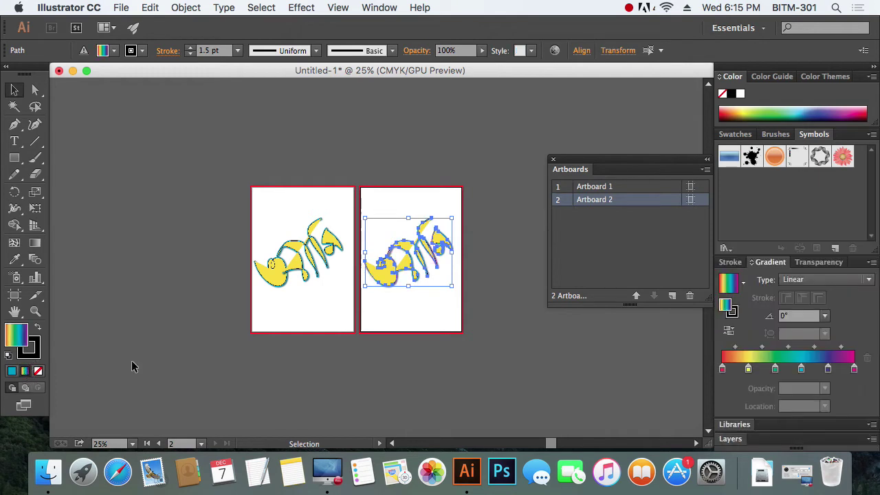
{"action": "left_click", "coordinate": [31, 348]}
{"action": "left_click", "coordinate": [38, 371]}
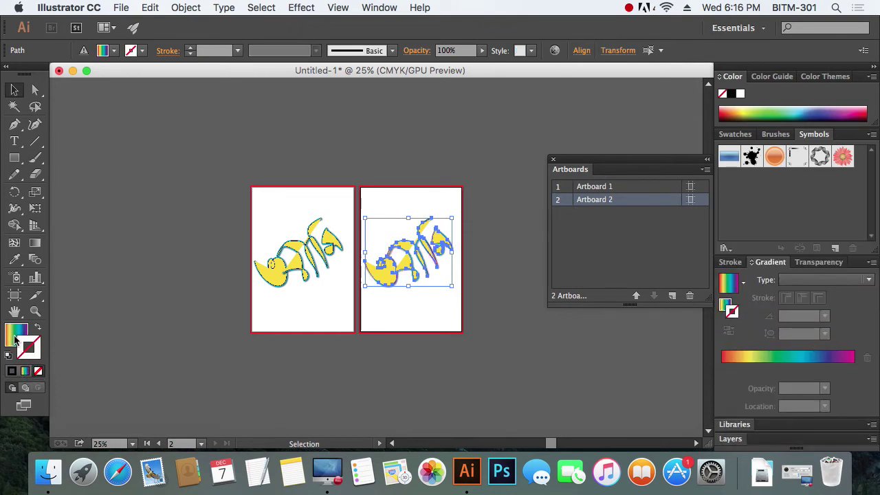
{"action": "left_click", "coordinate": [8, 355]}
{"action": "left_click", "coordinate": [524, 345]}
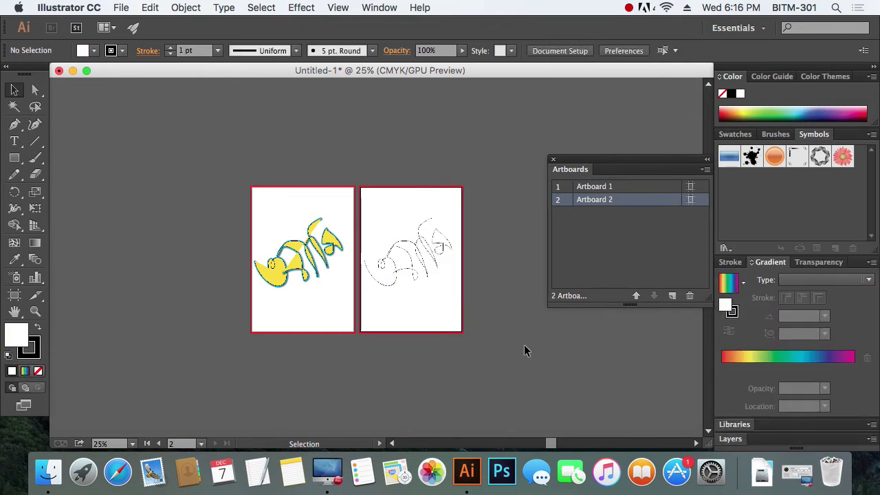
{"action": "scroll", "coordinate": [418, 275], "scroll_direction": "up", "scroll_amount": 5}
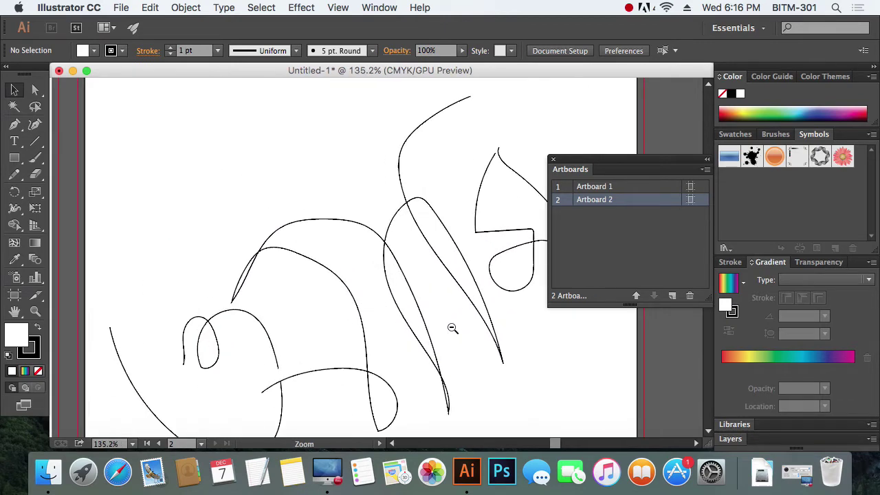
{"action": "scroll", "coordinate": [392, 310], "scroll_direction": "down", "scroll_amount": 1}
{"action": "scroll", "coordinate": [387, 310], "scroll_direction": "down", "scroll_amount": 3}
{"action": "left_click_drag", "start_coordinate": [344, 268], "coordinate": [378, 346]}
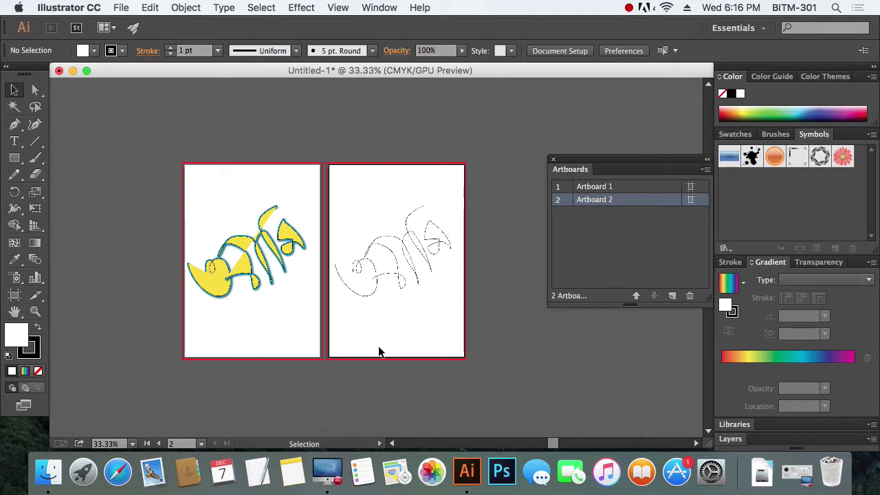
Step: Add artboards until there are nine, then jump back to Artboard 1
{"action": "double_click", "coordinate": [673, 296]}
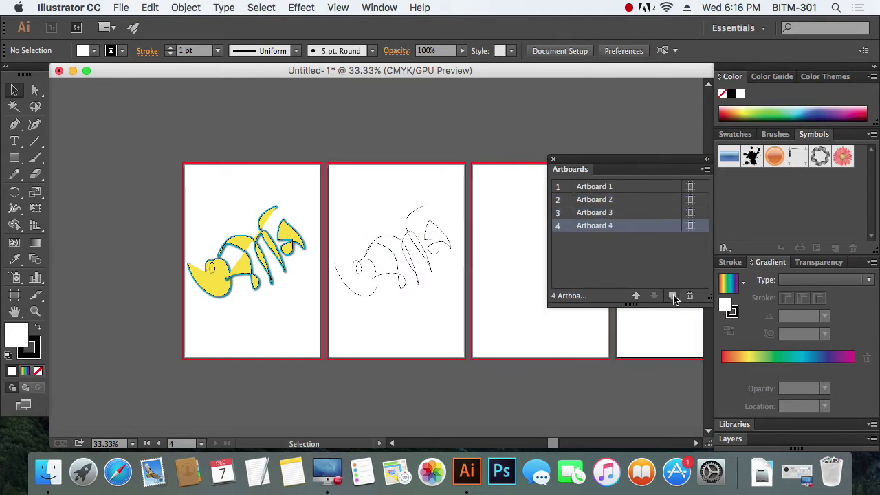
{"action": "triple_click", "coordinate": [673, 297]}
{"action": "double_click", "coordinate": [673, 297]}
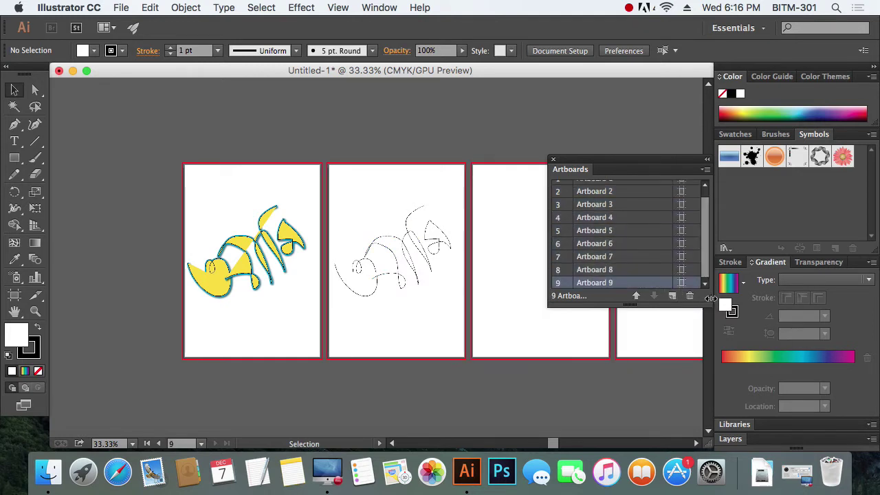
{"action": "left_click_drag", "start_coordinate": [708, 301], "coordinate": [733, 301]}
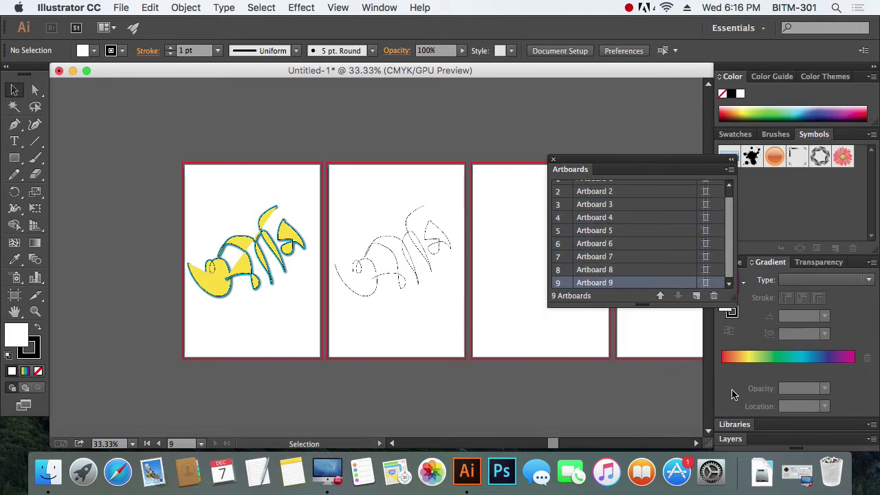
{"action": "double_click", "coordinate": [558, 283]}
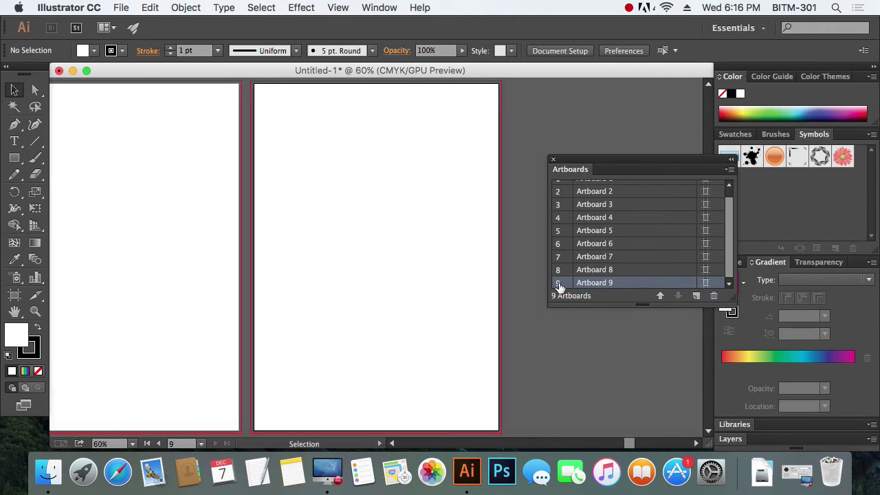
{"action": "scroll", "coordinate": [558, 284], "scroll_direction": "up", "scroll_amount": 2}
{"action": "double_click", "coordinate": [559, 188]}
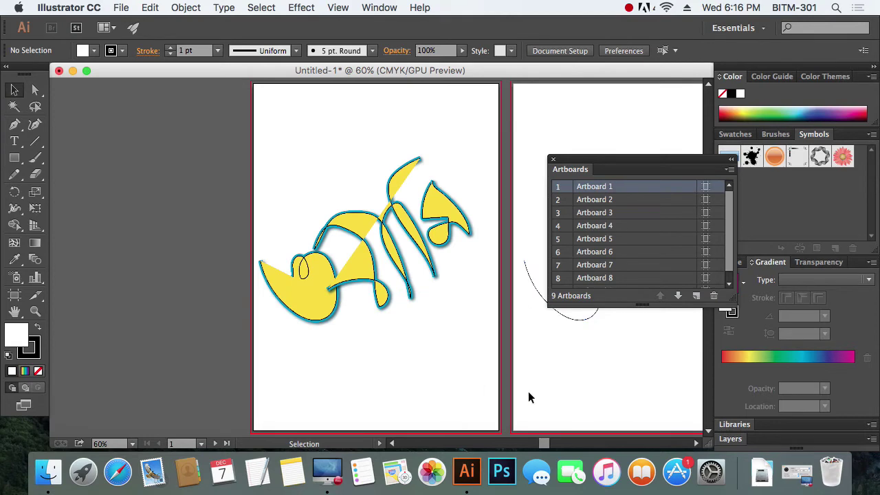
{"action": "left_click_drag", "start_coordinate": [434, 314], "coordinate": [614, 403]}
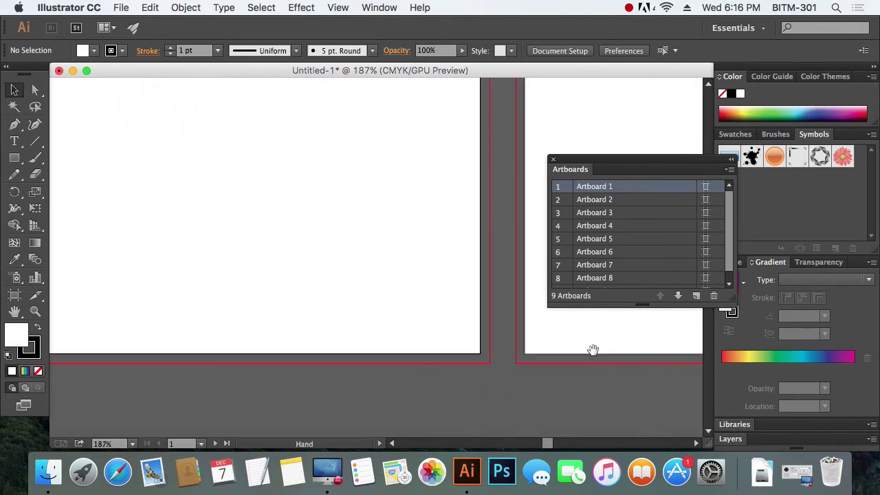
{"action": "left_click_drag", "start_coordinate": [592, 349], "coordinate": [533, 331]}
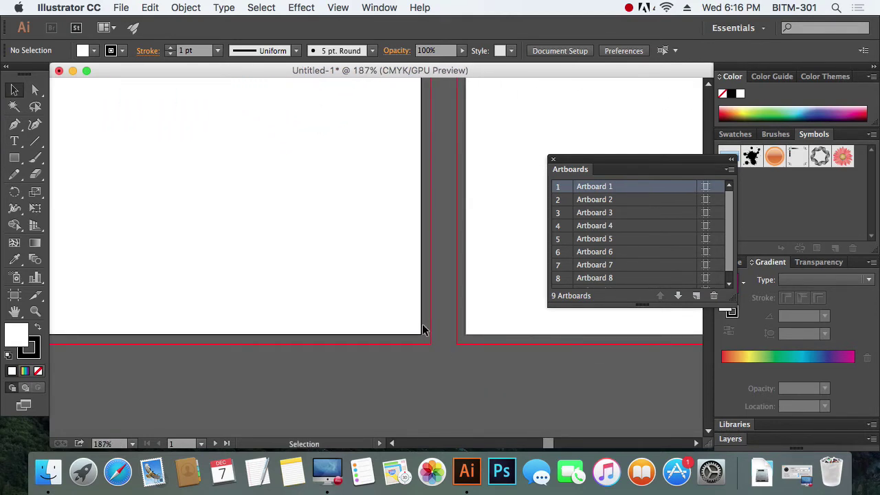
Step: Select Artboards 2–9 and delete them with the trash button
{"action": "left_click", "coordinate": [560, 200]}
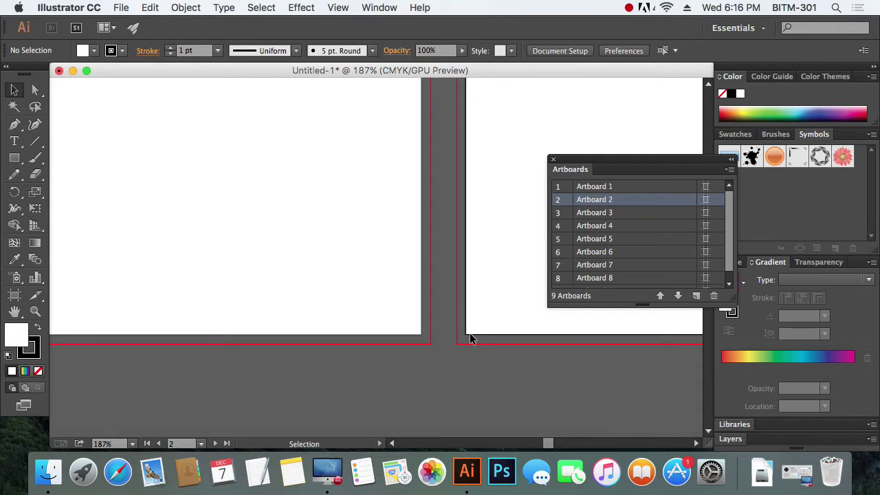
{"action": "scroll", "coordinate": [645, 283], "scroll_direction": "down", "scroll_amount": 1}
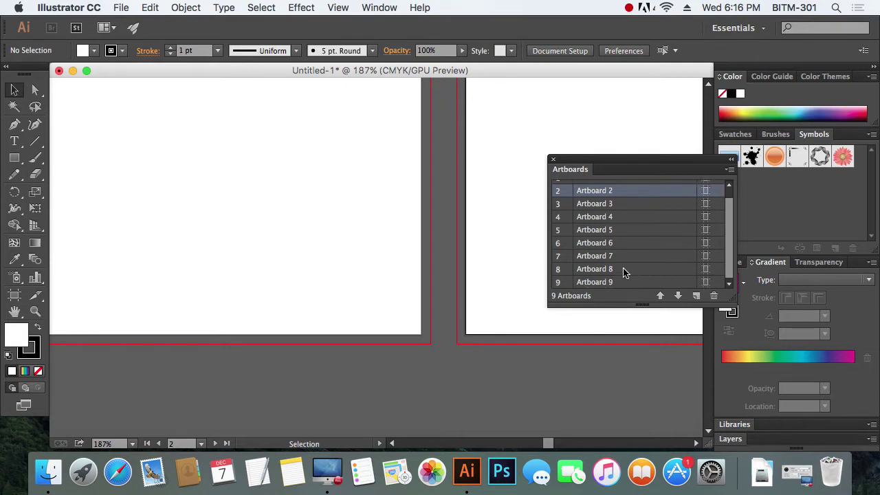
{"action": "left_click", "coordinate": [639, 281]}
{"action": "left_click", "coordinate": [713, 295]}
{"action": "left_click", "coordinate": [713, 296]}
{"action": "left_click", "coordinate": [713, 296]}
{"action": "left_click", "coordinate": [713, 295]}
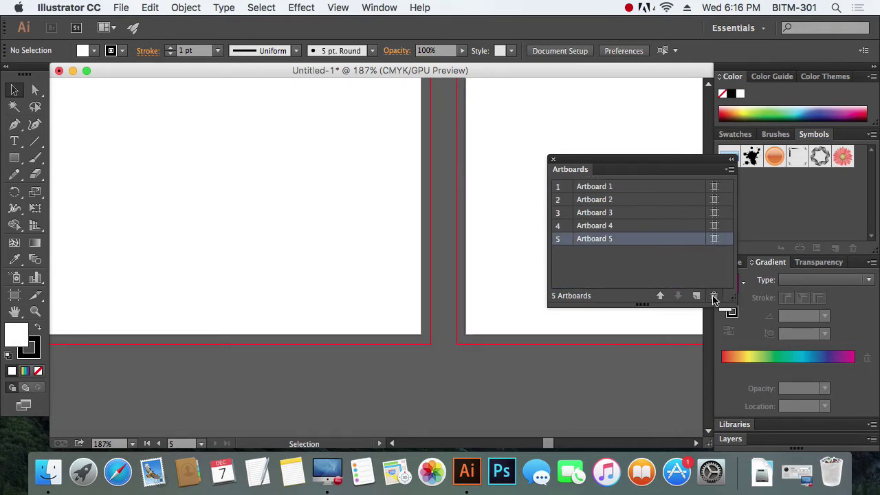
{"action": "left_click", "coordinate": [713, 295]}
{"action": "left_click", "coordinate": [714, 296]}
{"action": "left_click", "coordinate": [713, 295]}
{"action": "left_click", "coordinate": [713, 295]}
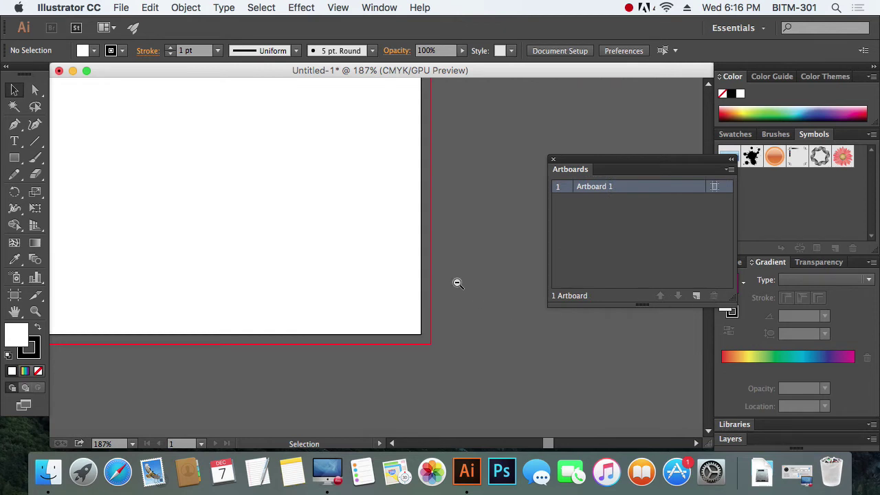
{"action": "left_click", "coordinate": [337, 228], "text": "alt+super"}
Step: Delete the white artwork copy and recentre Artboard 1 in the view
{"action": "left_click", "coordinate": [337, 227], "text": "alt+super"}
{"action": "left_click", "coordinate": [337, 228], "text": "alt+super"}
{"action": "left_click", "coordinate": [337, 227], "text": "alt+super"}
{"action": "left_click", "coordinate": [408, 259], "text": "alt+super"}
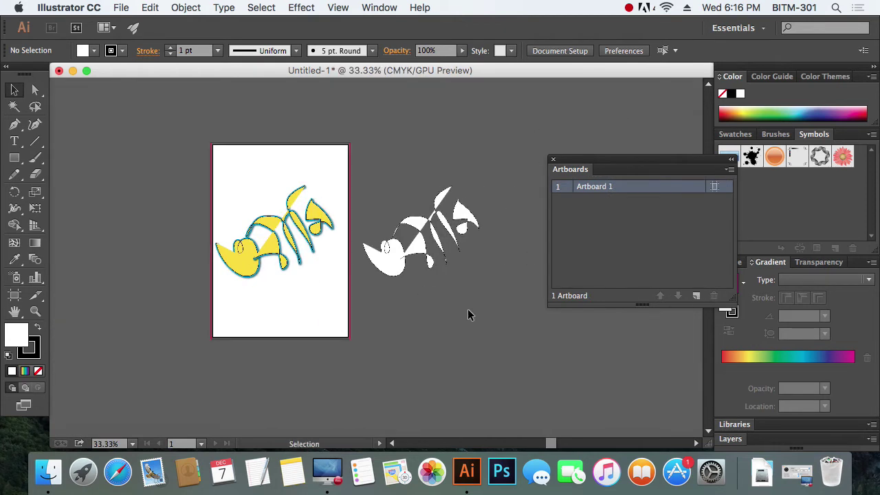
{"action": "key", "text": "super+a"}
{"action": "key", "text": "Delete"}
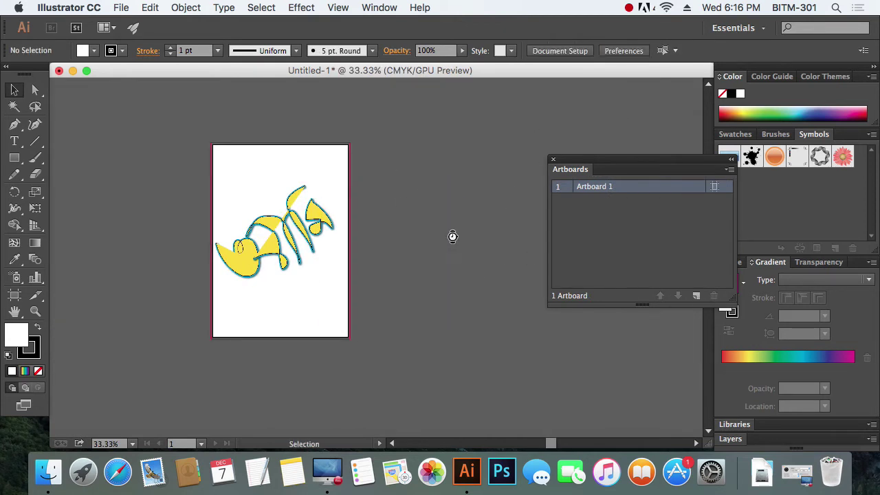
{"action": "left_click", "coordinate": [284, 271], "text": "super"}
{"action": "mouse_move", "coordinate": [419, 290]}
{"action": "left_mouse_down"}
{"action": "mouse_move", "coordinate": [351, 341]}
{"action": "mouse_move", "coordinate": [361, 314]}
{"action": "left_mouse_up"}
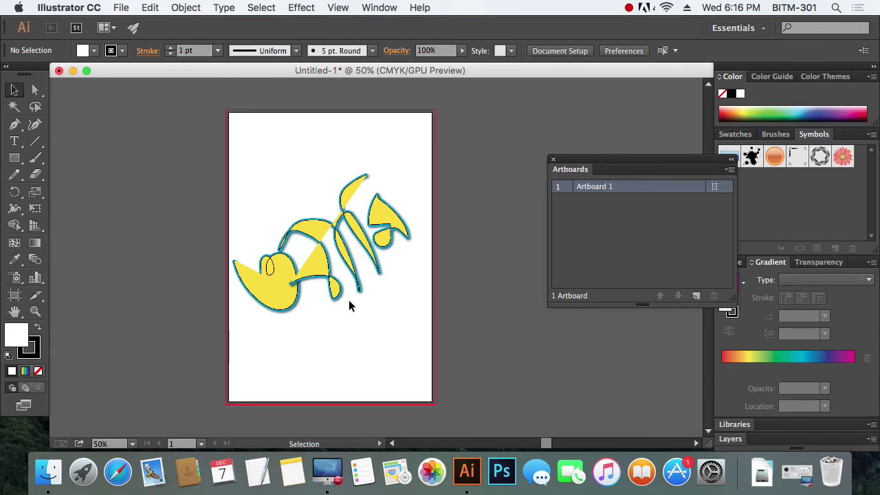
Step: Crop Artboard 1 to about 8.27 × 6.33 in around the artwork and close the Artboards panel
{"action": "left_click", "coordinate": [13, 296]}
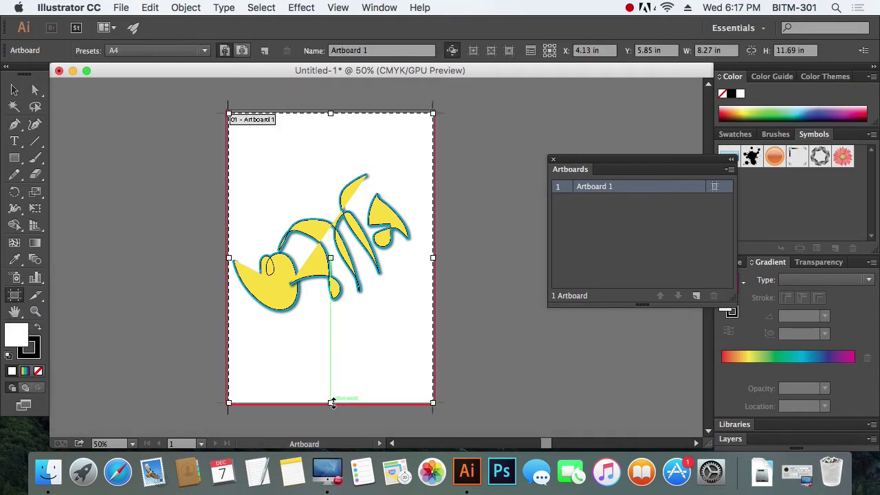
{"action": "left_click_drag", "start_coordinate": [331, 403], "coordinate": [332, 323]}
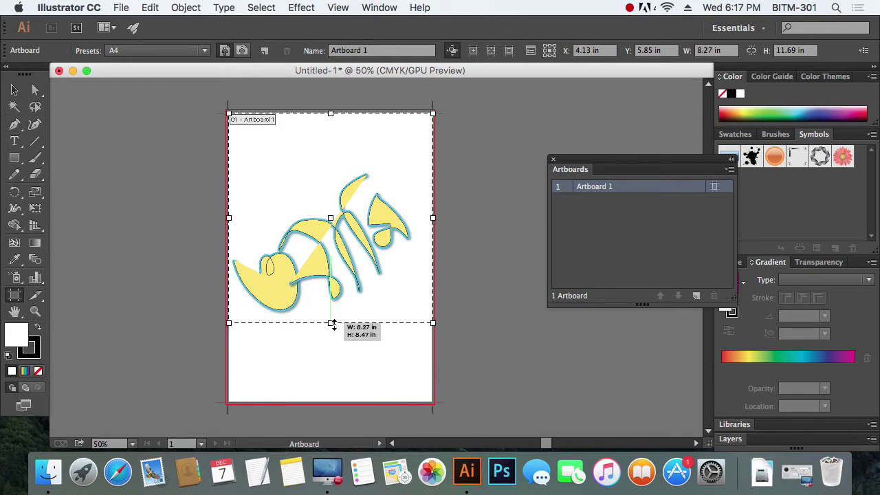
{"action": "left_click_drag", "start_coordinate": [331, 113], "coordinate": [338, 167]}
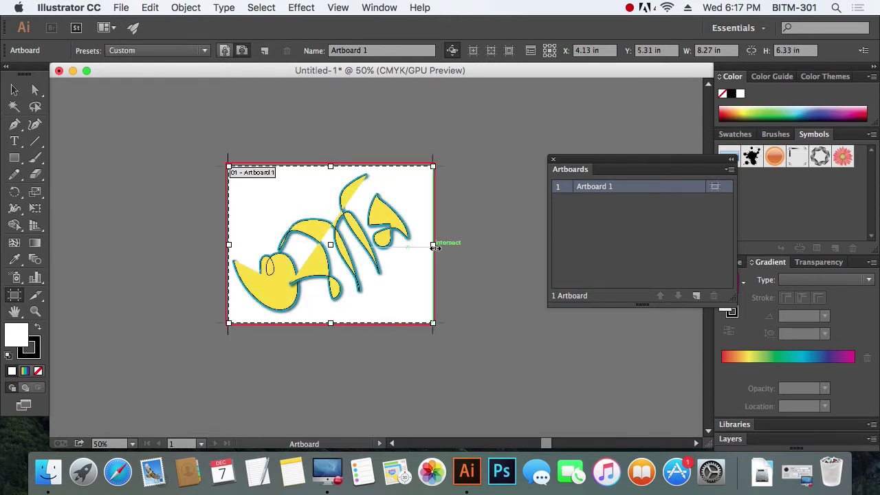
{"action": "left_click_drag", "start_coordinate": [435, 247], "coordinate": [419, 247]}
{"action": "left_click", "coordinate": [14, 90]}
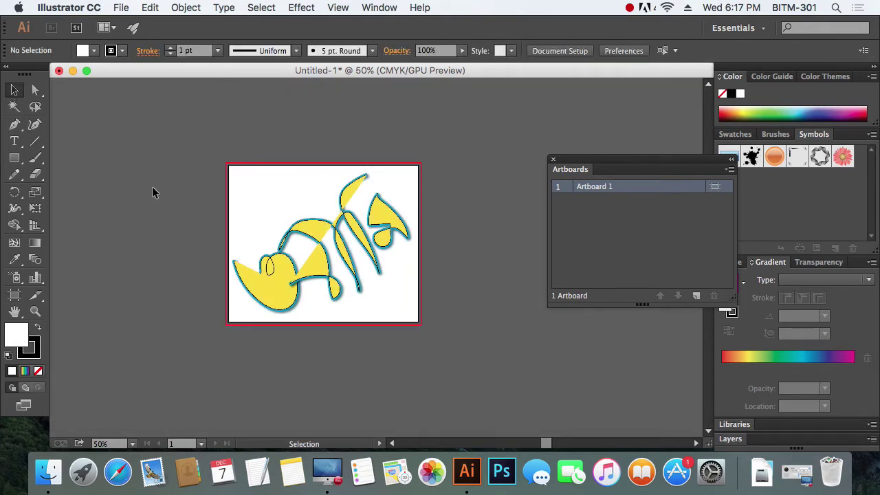
{"action": "left_click", "coordinate": [554, 160]}
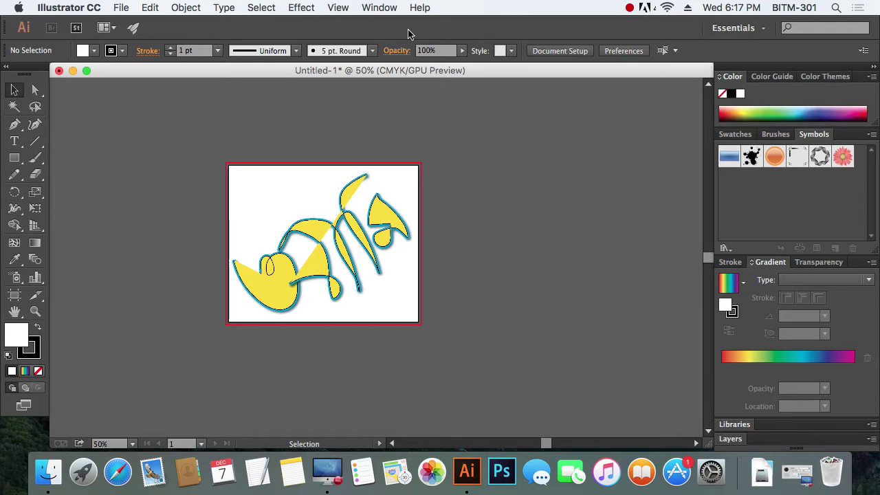
Step: Float the Color panel with options shown, trying RGB before settling on CMYK mode
{"action": "left_click", "coordinate": [379, 8]}
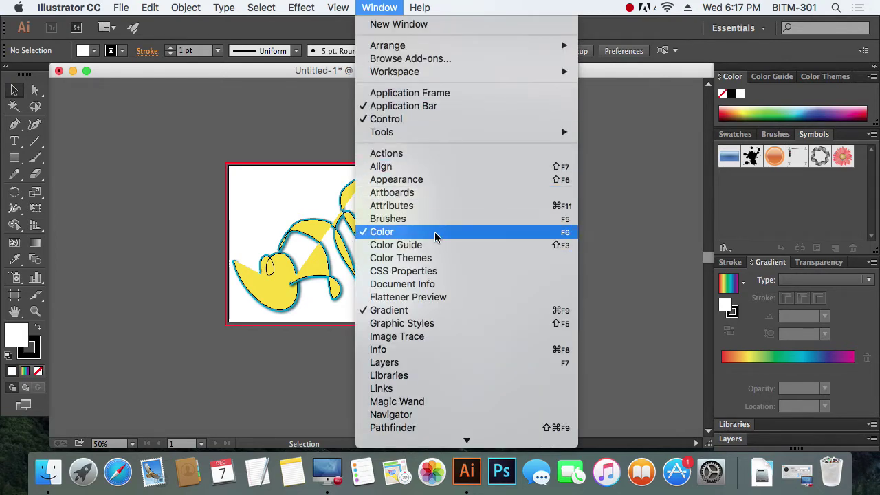
{"action": "left_click", "coordinate": [751, 96]}
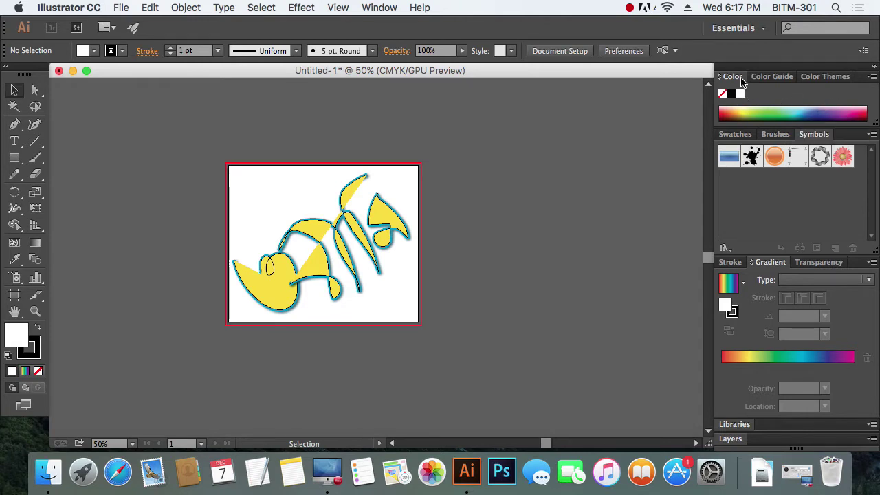
{"action": "left_click_drag", "start_coordinate": [732, 76], "coordinate": [459, 123]}
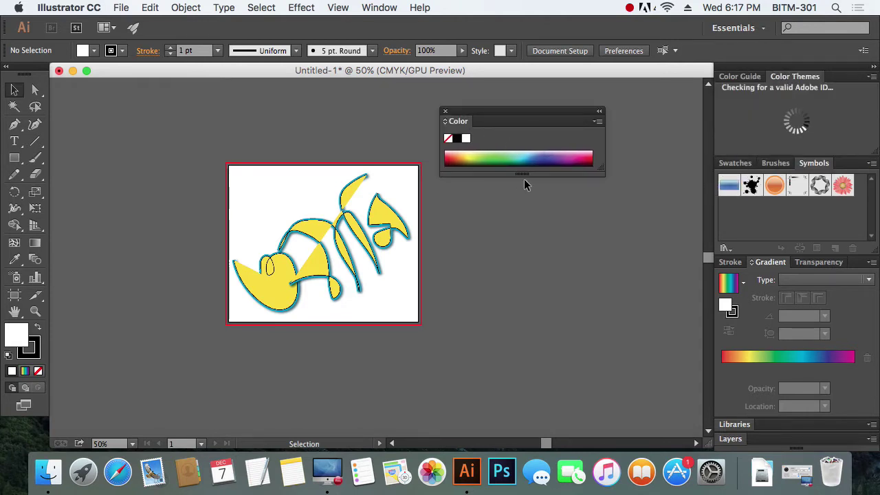
{"action": "left_click", "coordinate": [597, 122]}
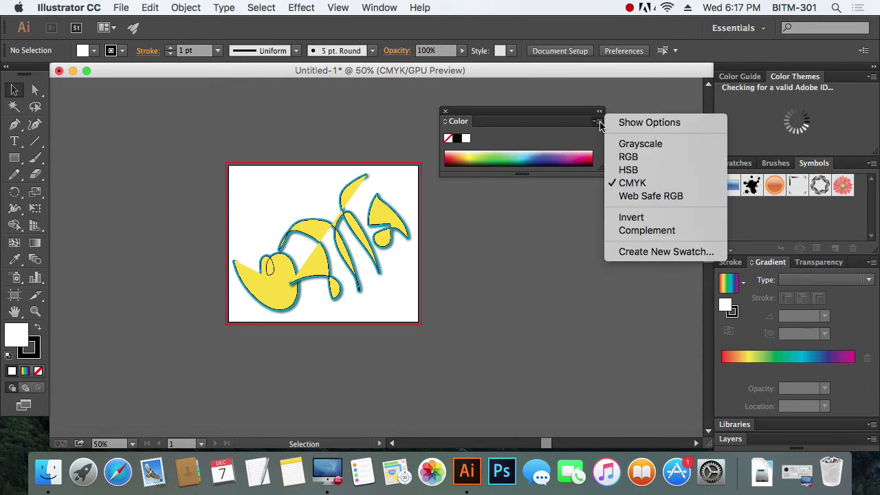
{"action": "left_click", "coordinate": [652, 124]}
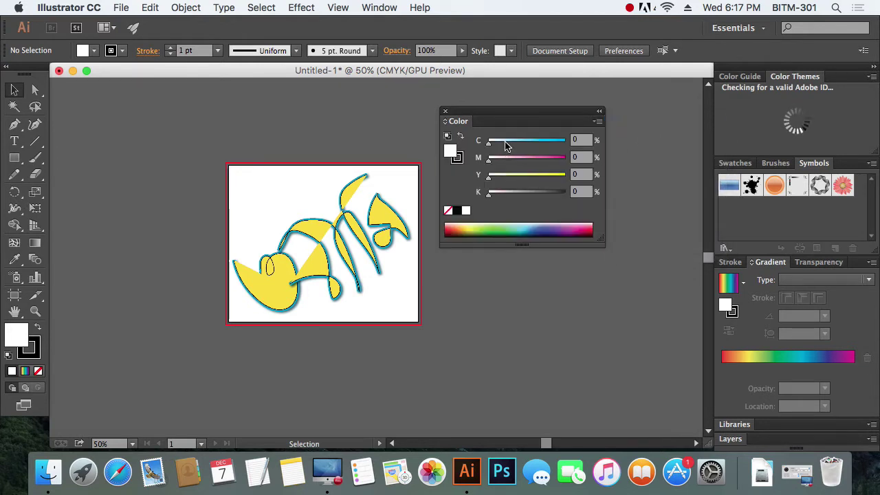
{"action": "left_click", "coordinate": [597, 121]}
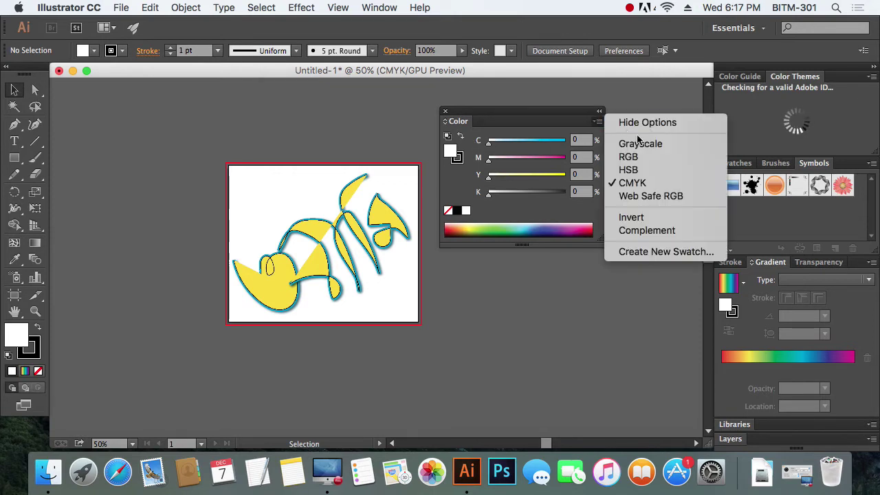
{"action": "left_click", "coordinate": [647, 162]}
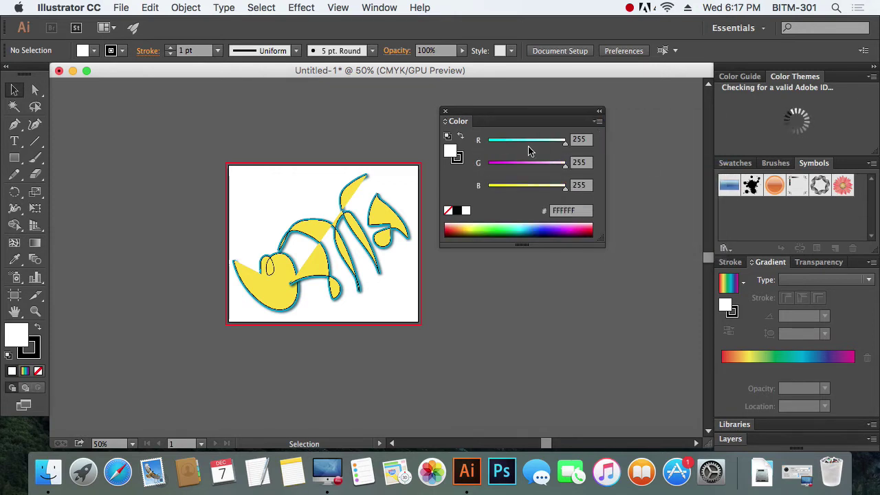
{"action": "left_click_drag", "start_coordinate": [512, 112], "coordinate": [582, 114]}
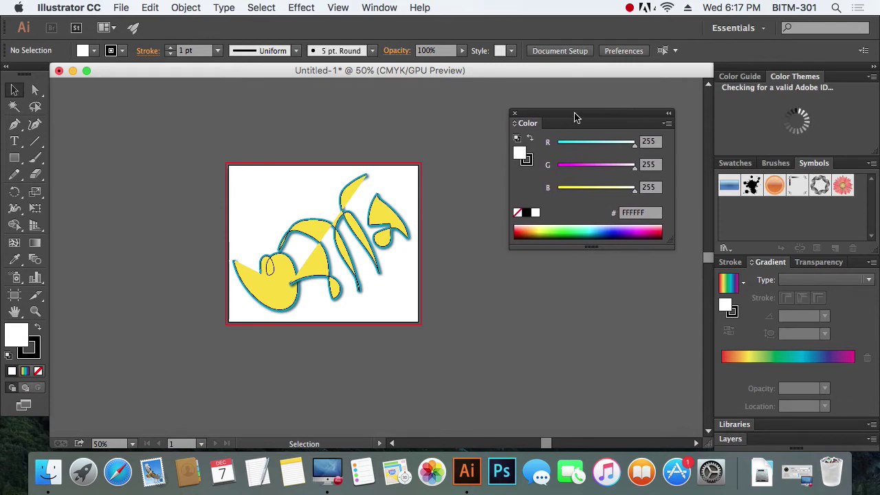
{"action": "left_click", "coordinate": [666, 123]}
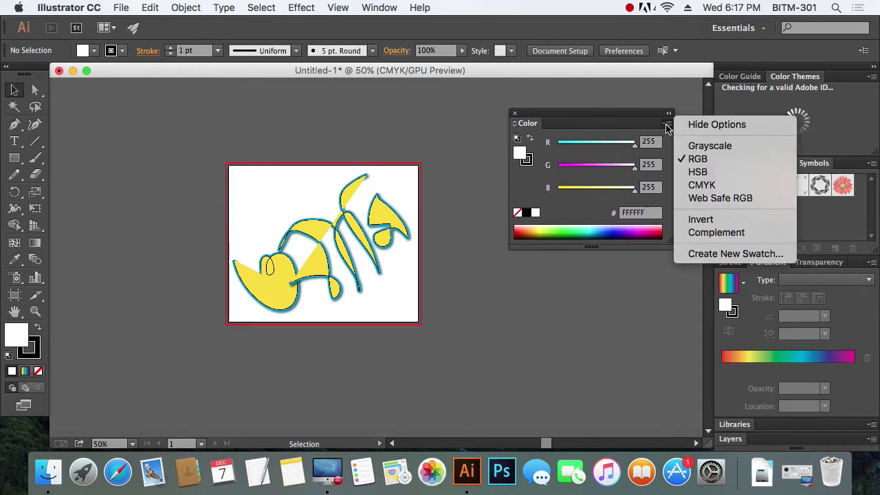
{"action": "left_click", "coordinate": [718, 186]}
{"action": "left_click", "coordinate": [379, 7]}
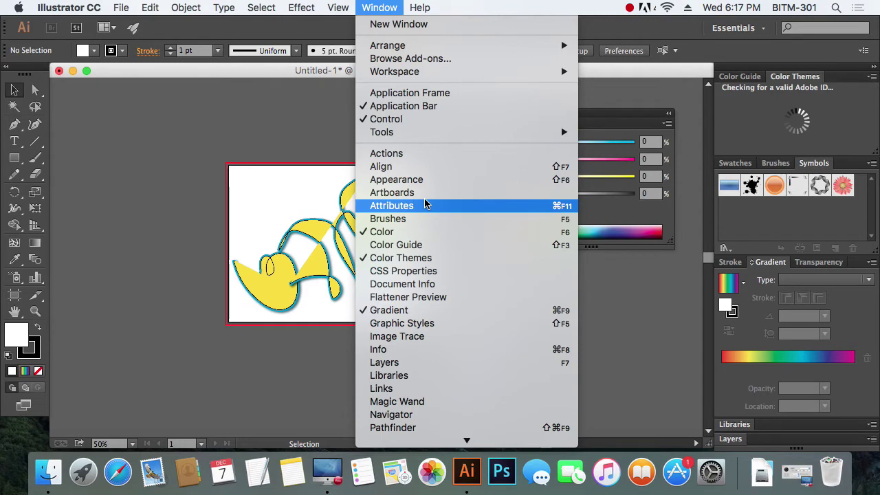
Step: Open the Attributes panel's overprint options and float the Color Themes panel
{"action": "left_click", "coordinate": [424, 204]}
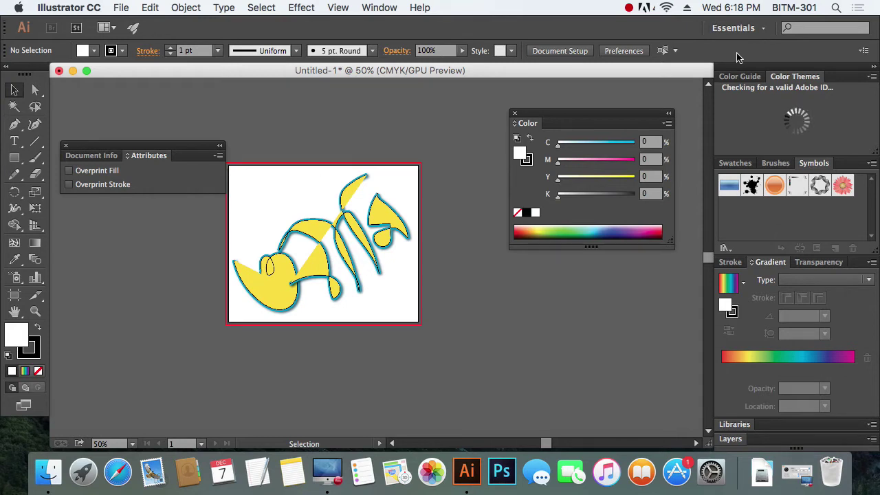
{"action": "left_click_drag", "start_coordinate": [795, 76], "coordinate": [390, 145]}
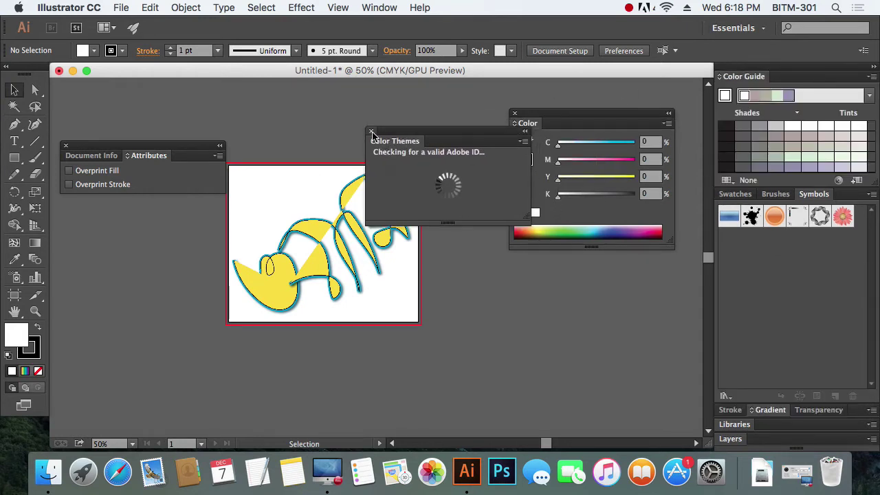
Step: Close Color Themes and Color Guide, and move the Attributes panel above the artboard
{"action": "left_click", "coordinate": [370, 130]}
{"action": "left_click_drag", "start_coordinate": [754, 81], "coordinate": [364, 161]}
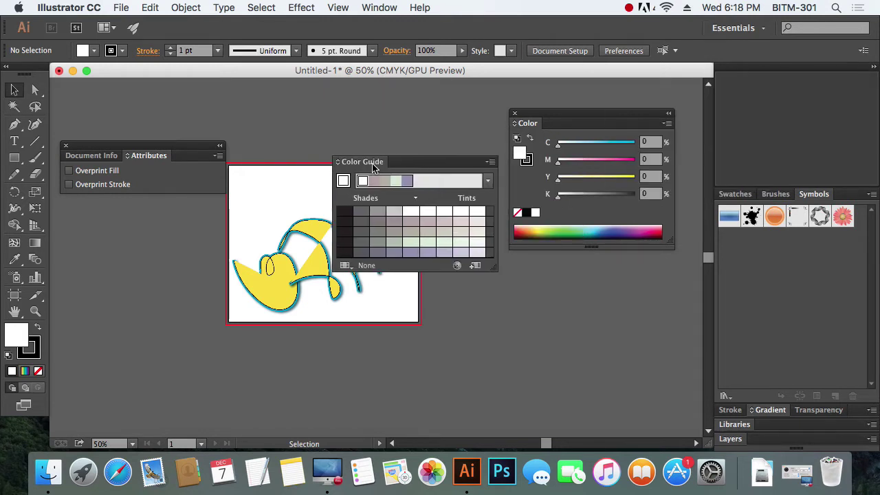
{"action": "left_click", "coordinate": [336, 154]}
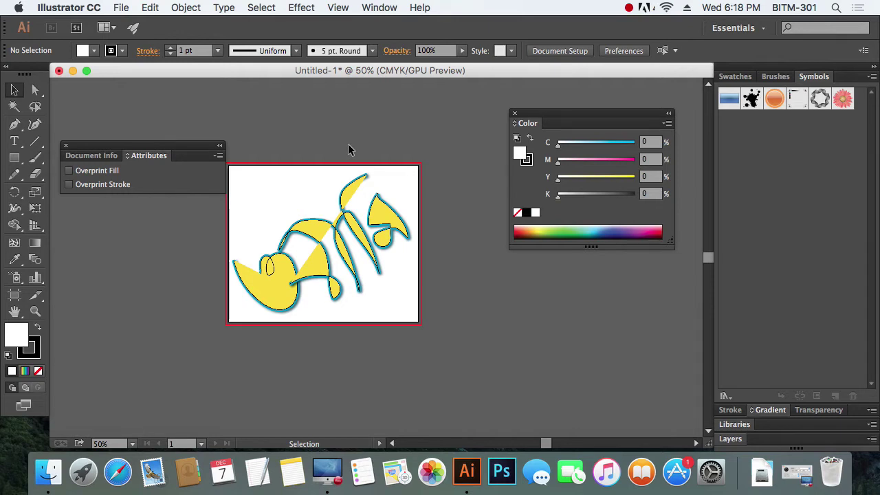
{"action": "left_click_drag", "start_coordinate": [152, 153], "coordinate": [303, 109]}
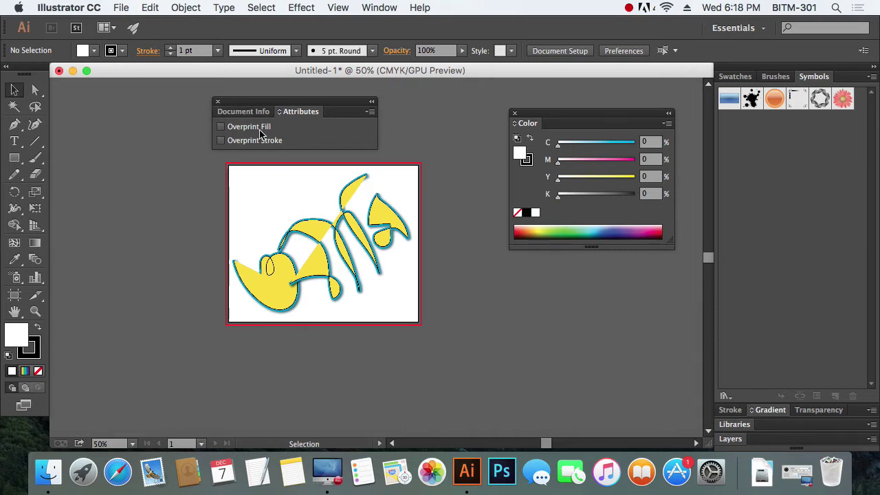
{"action": "left_click", "coordinate": [388, 8]}
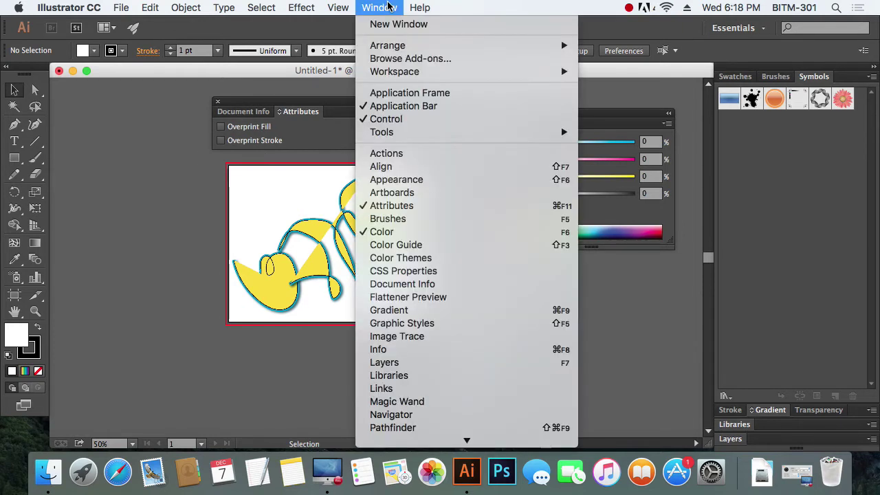
Step: Reset all the artwork to default fill and stroke and close the Attributes panel
{"action": "left_click", "coordinate": [432, 219]}
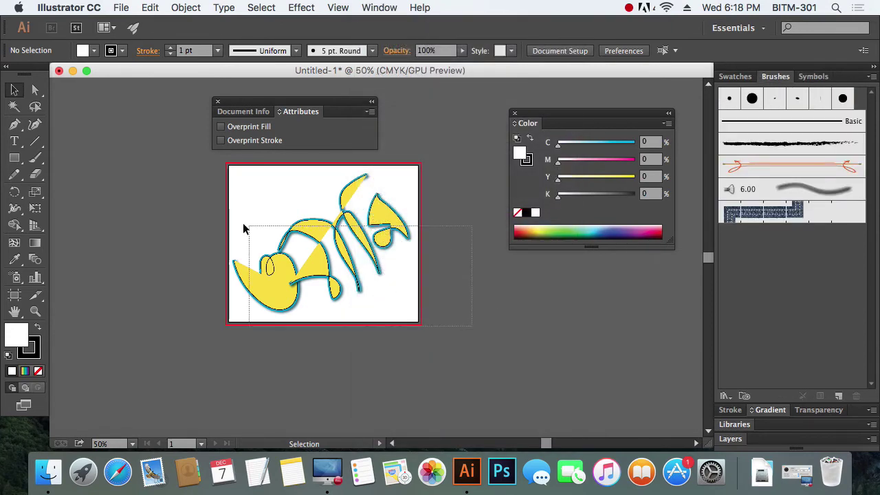
{"action": "left_click_drag", "start_coordinate": [421, 327], "coordinate": [240, 227]}
{"action": "left_click", "coordinate": [37, 371]}
{"action": "left_click", "coordinate": [475, 341]}
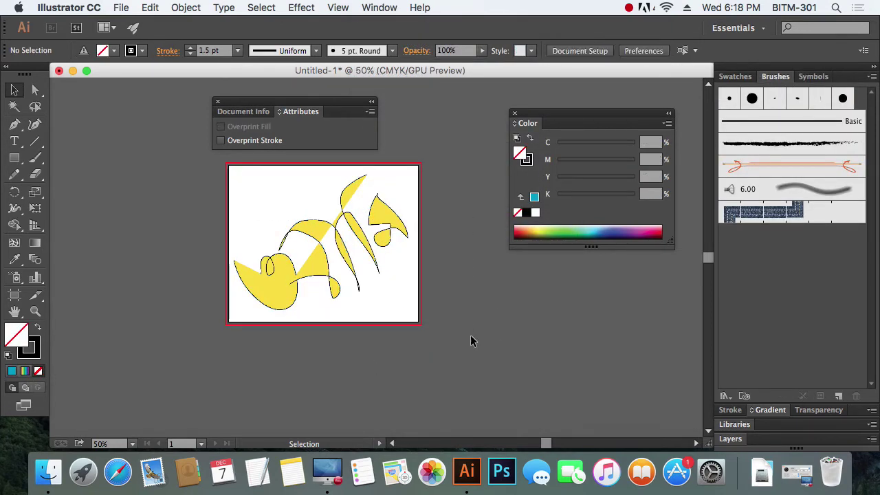
{"action": "left_click_drag", "start_coordinate": [490, 361], "coordinate": [175, 180]}
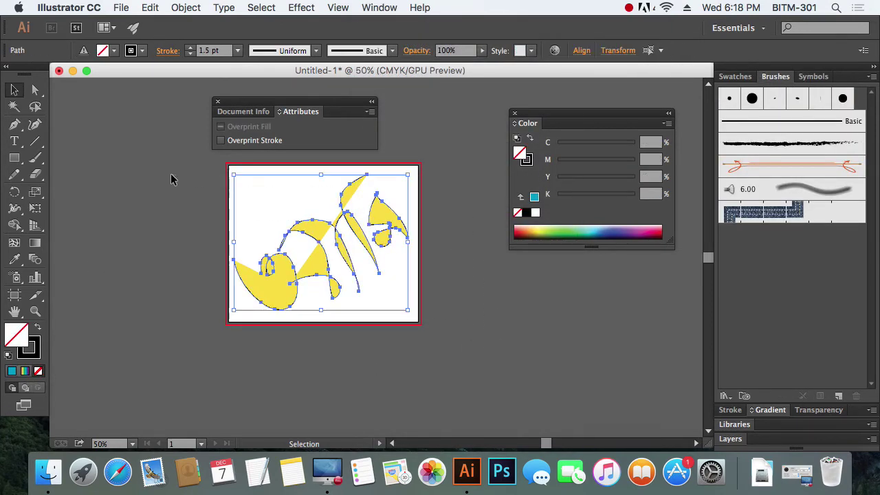
{"action": "left_click", "coordinate": [8, 355]}
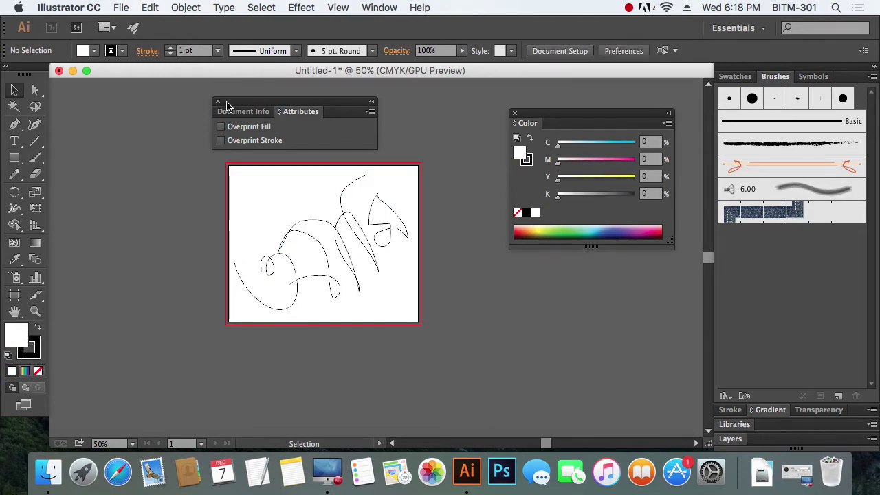
{"action": "left_click", "coordinate": [217, 101]}
{"action": "left_click_drag", "start_coordinate": [240, 171], "coordinate": [387, 294]}
{"action": "left_click", "coordinate": [386, 294], "text": "alt"}
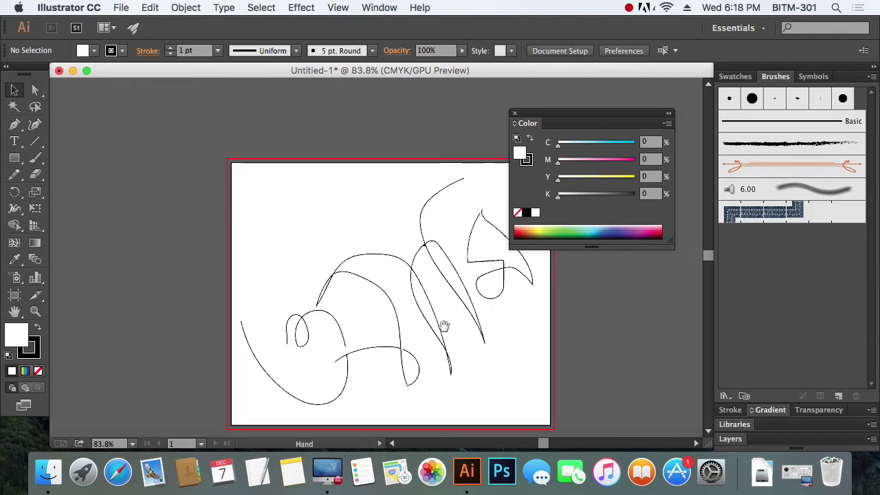
{"action": "key", "text": "v"}
Step: Apply the Charcoal brush to all scribbled paths and set their fill to None
{"action": "left_click_drag", "start_coordinate": [209, 143], "coordinate": [456, 339]}
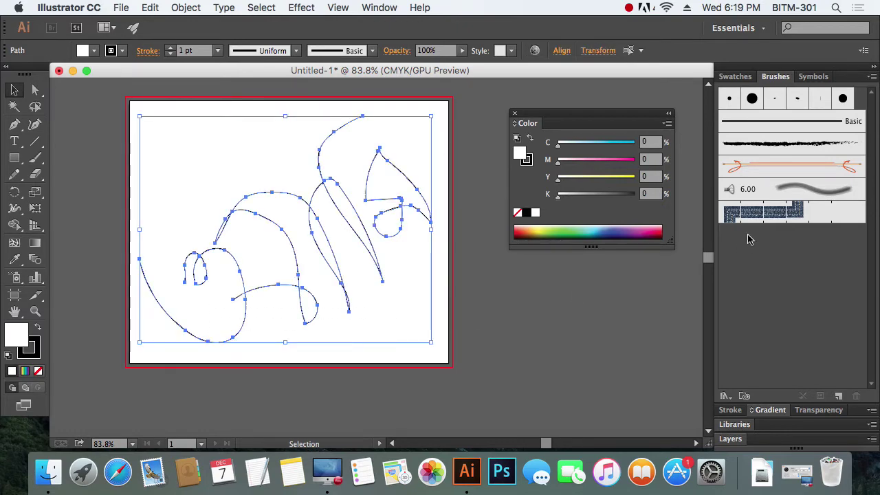
{"action": "left_click", "coordinate": [767, 141]}
{"action": "left_click", "coordinate": [486, 350]}
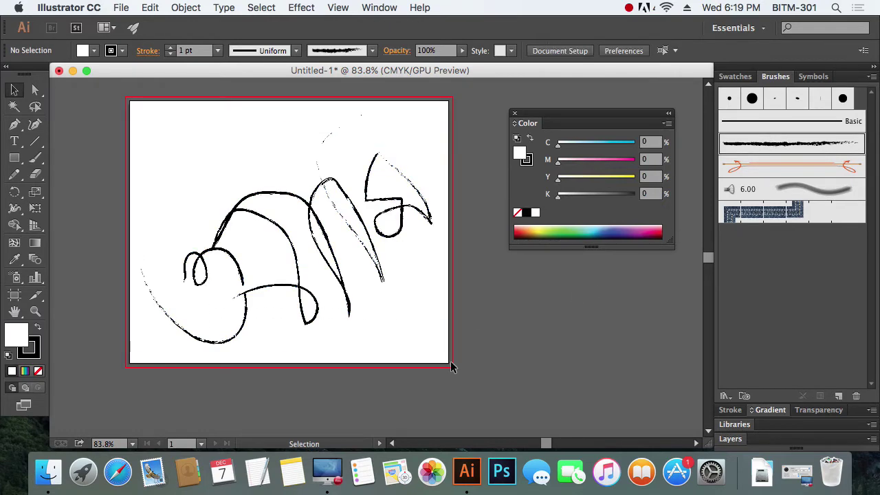
{"action": "left_click_drag", "start_coordinate": [160, 165], "coordinate": [431, 367]}
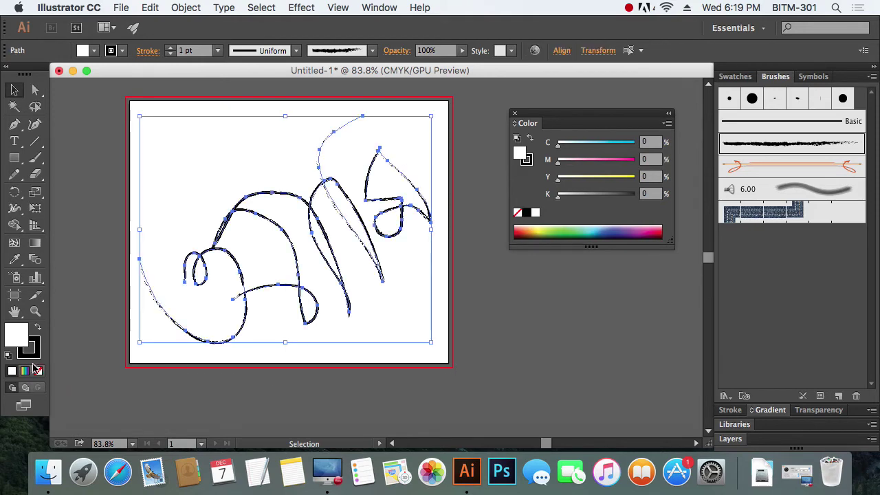
{"action": "left_click", "coordinate": [38, 370]}
{"action": "left_click", "coordinate": [434, 400]}
Step: Zoom and pan around the artboard to inspect the charcoal strokes
{"action": "scroll", "coordinate": [304, 334], "scroll_direction": "up", "scroll_amount": 3}
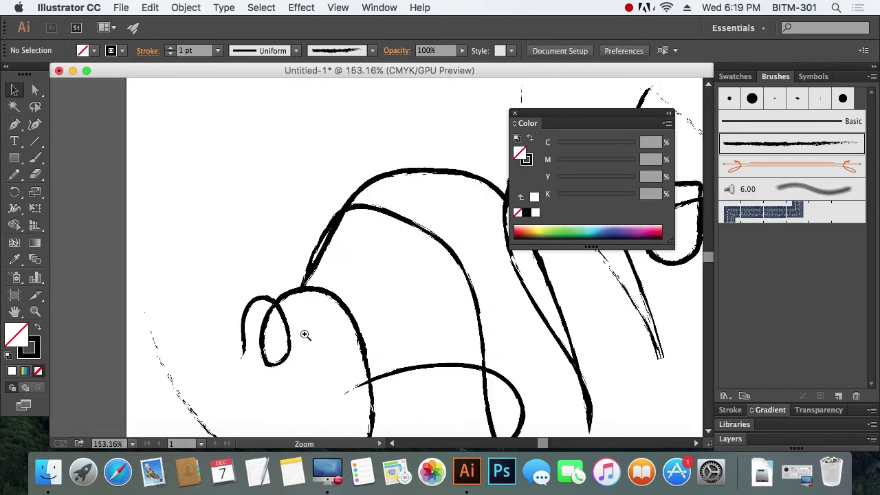
{"action": "scroll", "coordinate": [436, 371], "scroll_direction": "up", "scroll_amount": 3}
{"action": "mouse_move", "coordinate": [436, 371]}
{"action": "left_mouse_down"}
{"action": "mouse_move", "coordinate": [350, 227]}
{"action": "mouse_move", "coordinate": [337, 298]}
{"action": "left_mouse_up"}
{"action": "scroll", "coordinate": [337, 298], "scroll_direction": "down", "scroll_amount": 2}
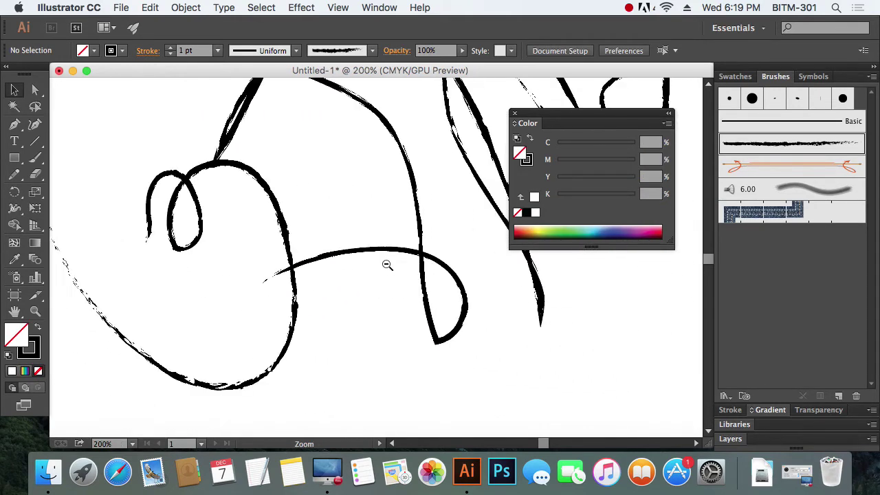
{"action": "scroll", "coordinate": [387, 261], "scroll_direction": "down", "scroll_amount": 3}
{"action": "scroll", "coordinate": [310, 318], "scroll_direction": "up", "scroll_amount": 1}
{"action": "scroll", "coordinate": [371, 236], "scroll_direction": "up", "scroll_amount": 1}
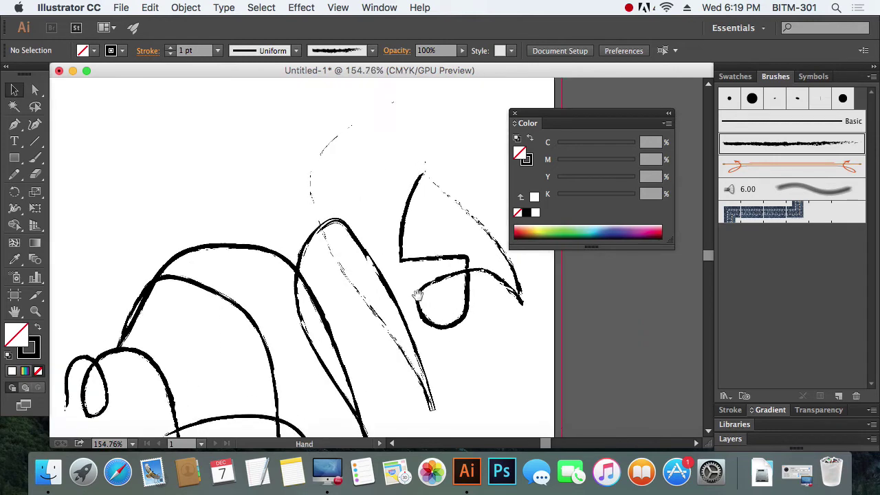
{"action": "scroll", "coordinate": [398, 230], "scroll_direction": "up", "scroll_amount": 1}
{"action": "scroll", "coordinate": [415, 275], "scroll_direction": "up", "scroll_amount": 1}
{"action": "left_click_drag", "start_coordinate": [434, 259], "coordinate": [451, 310]}
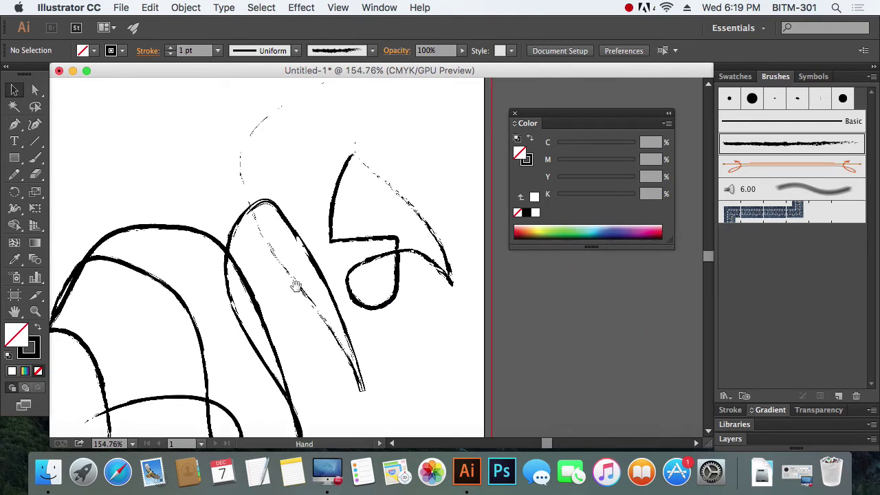
{"action": "left_click_drag", "start_coordinate": [294, 284], "coordinate": [545, 374]}
{"action": "key", "text": "m"}
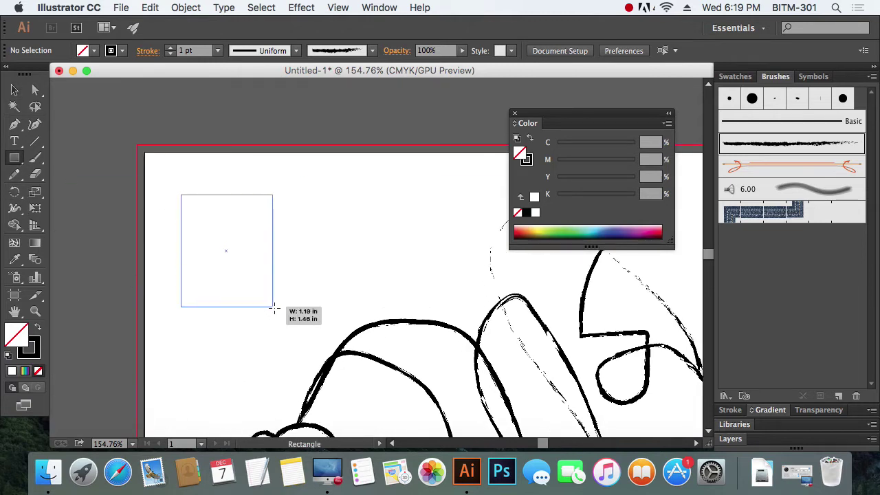
{"action": "left_click_drag", "start_coordinate": [181, 195], "coordinate": [281, 312]}
{"action": "key", "text": "v"}
{"action": "left_click", "coordinate": [768, 217]}
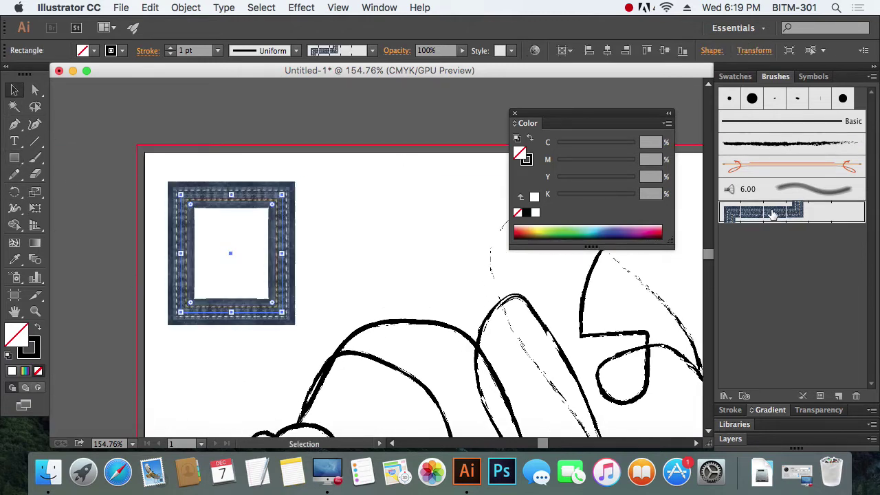
{"action": "left_click", "coordinate": [336, 275]}
{"action": "left_click_drag", "start_coordinate": [246, 285], "coordinate": [421, 371]}
{"action": "key", "text": "h"}
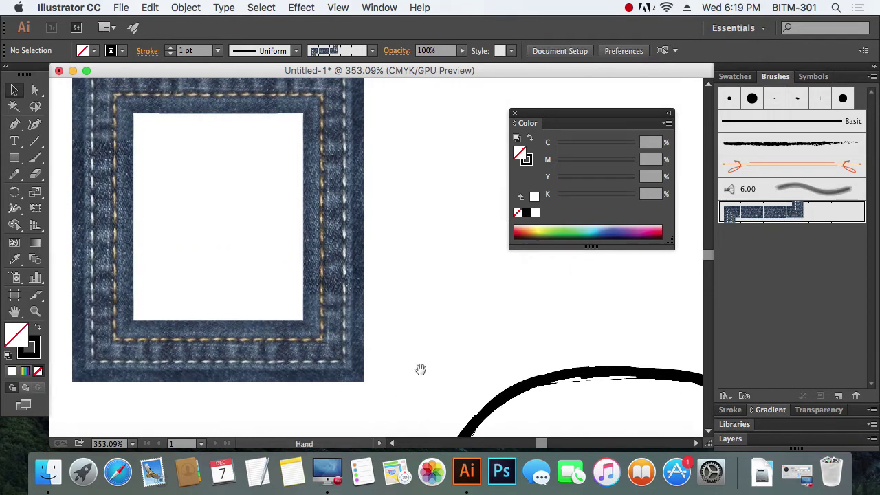
{"action": "left_click_drag", "start_coordinate": [331, 215], "coordinate": [355, 308]}
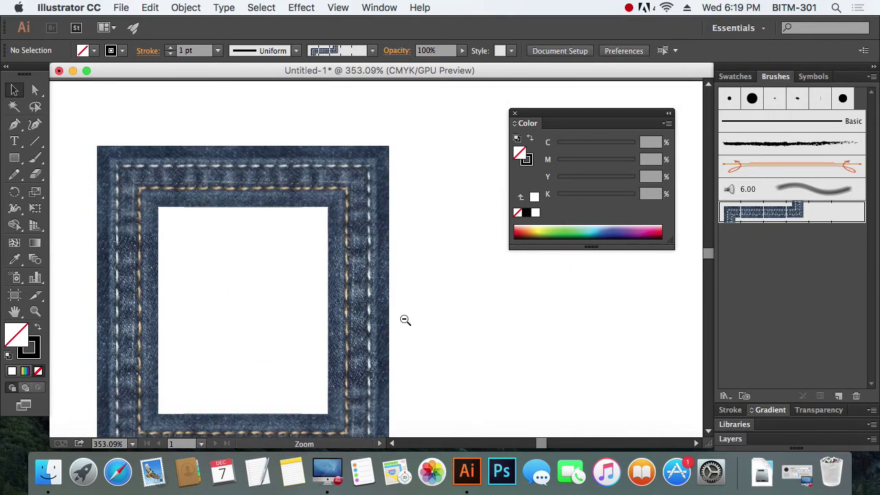
{"action": "left_click", "coordinate": [405, 320], "text": "alt"}
{"action": "left_click", "coordinate": [404, 320], "text": "alt"}
{"action": "left_click", "coordinate": [399, 314], "text": "alt"}
{"action": "left_click", "coordinate": [398, 314], "text": "alt"}
{"action": "key", "text": "v"}
{"action": "left_click_drag", "start_coordinate": [371, 162], "coordinate": [299, 196]}
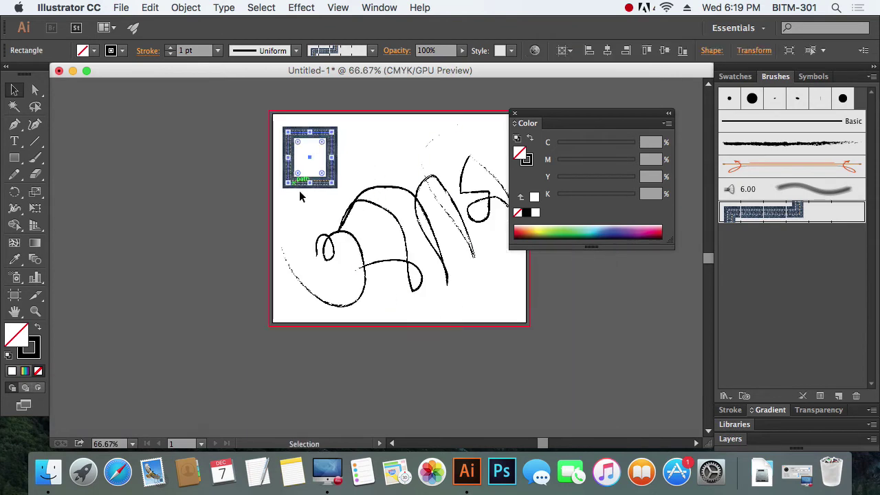
{"action": "key", "text": "Delete"}
{"action": "key", "text": "ctrl+a"}
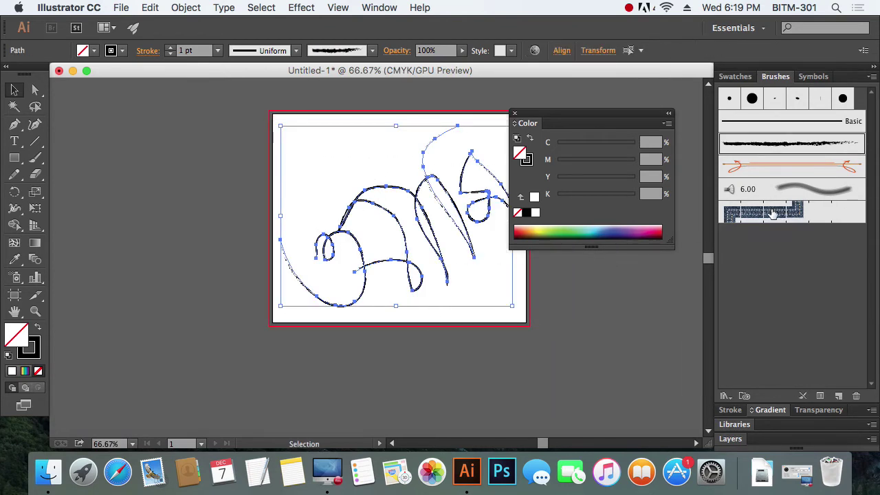
Step: Apply the stitched denim pattern brush to all strokes and zoom in to inspect the stitching
{"action": "left_click", "coordinate": [773, 214]}
{"action": "left_click", "coordinate": [522, 350]}
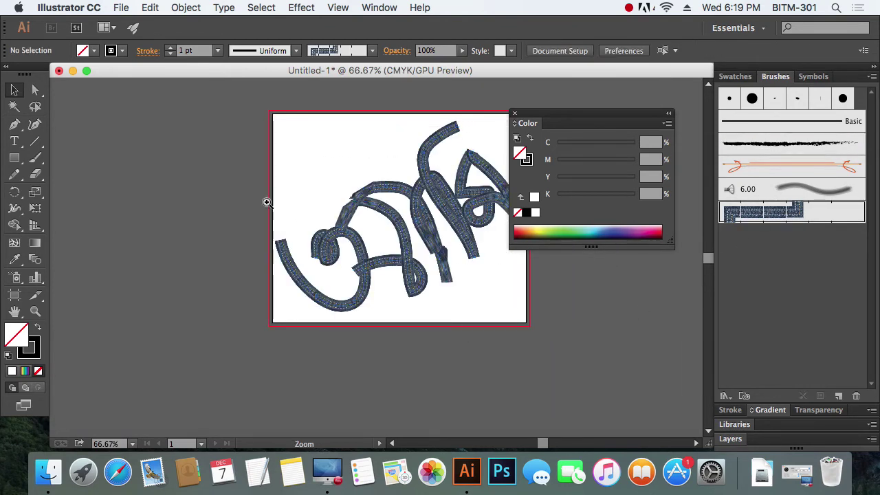
{"action": "mouse_move", "coordinate": [267, 203]}
{"action": "left_mouse_down"}
{"action": "mouse_move", "coordinate": [455, 346]}
{"action": "mouse_move", "coordinate": [222, 239]}
{"action": "left_mouse_up"}
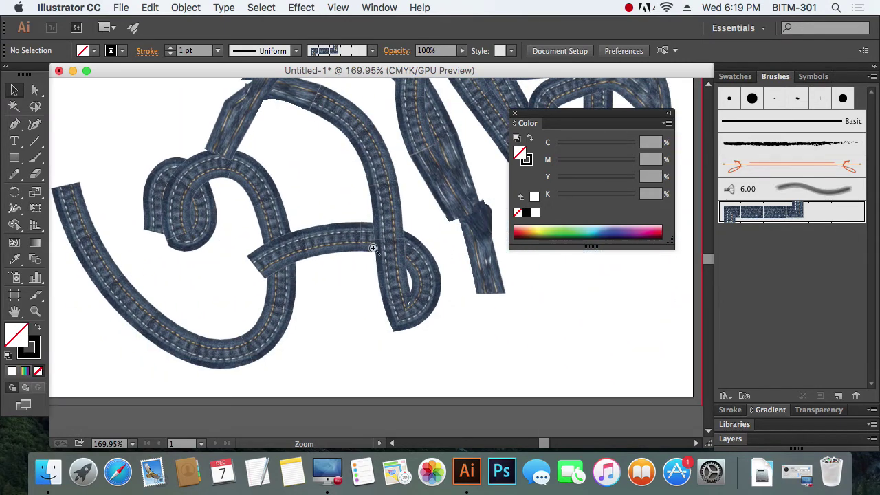
{"action": "left_click_drag", "start_coordinate": [373, 248], "coordinate": [496, 347]}
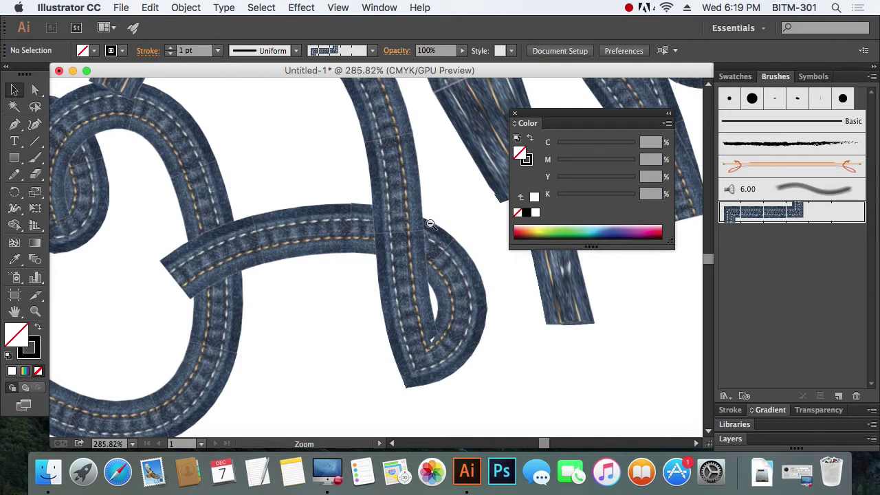
{"action": "key", "text": "super+1"}
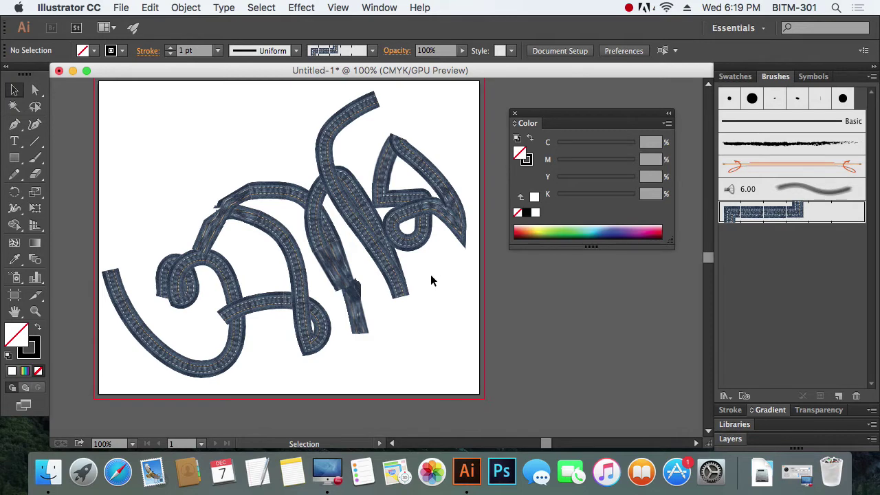
{"action": "left_click", "coordinate": [385, 8]}
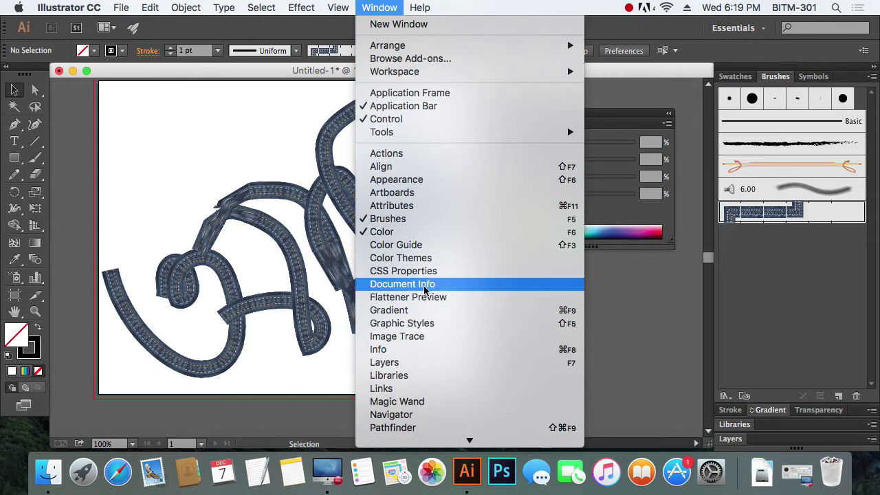
{"action": "left_click", "coordinate": [438, 289]}
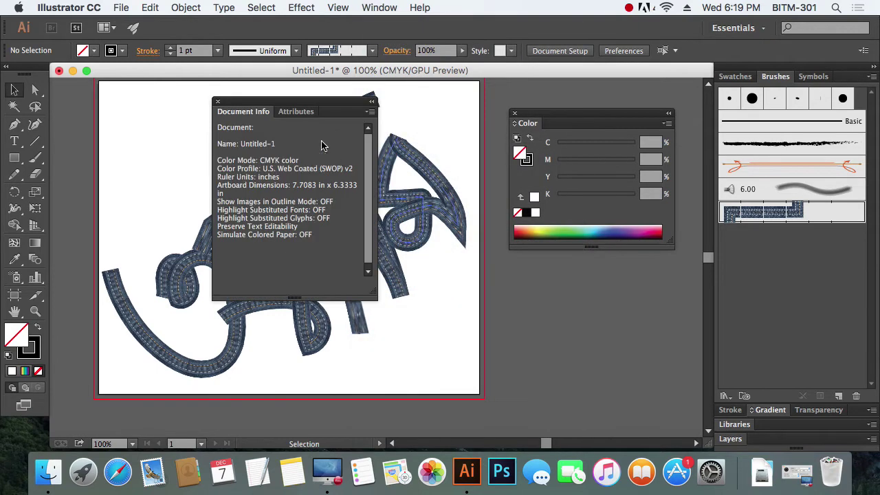
{"action": "left_click_drag", "start_coordinate": [263, 111], "coordinate": [352, 109]}
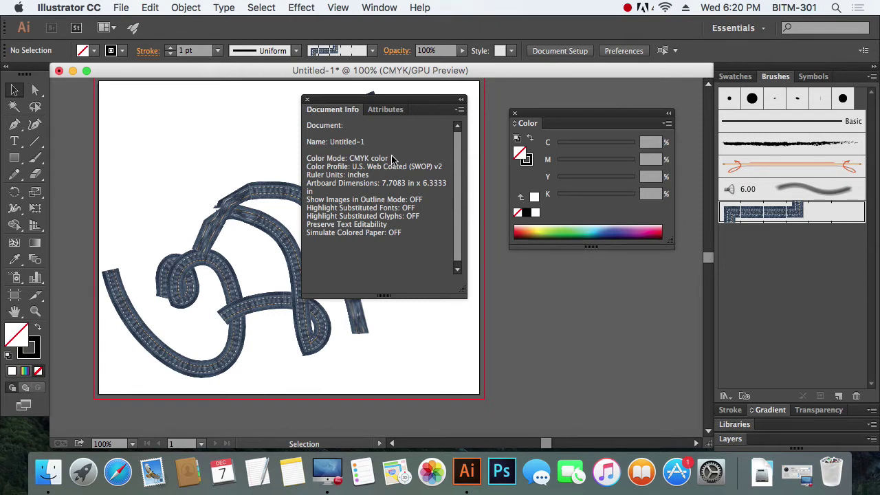
{"action": "left_click", "coordinate": [307, 99]}
{"action": "left_click", "coordinate": [379, 8]}
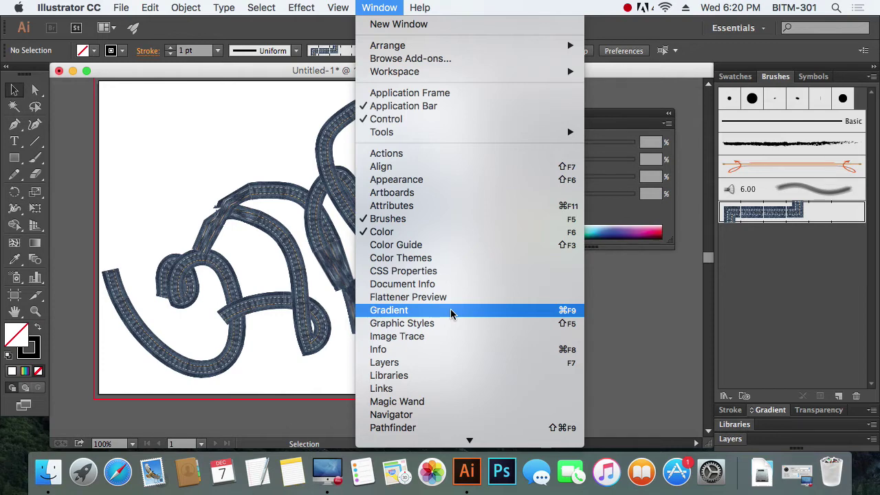
Step: Show the Gradient panel, then briefly open and close the Graphic Styles panel
{"action": "left_click", "coordinate": [452, 314]}
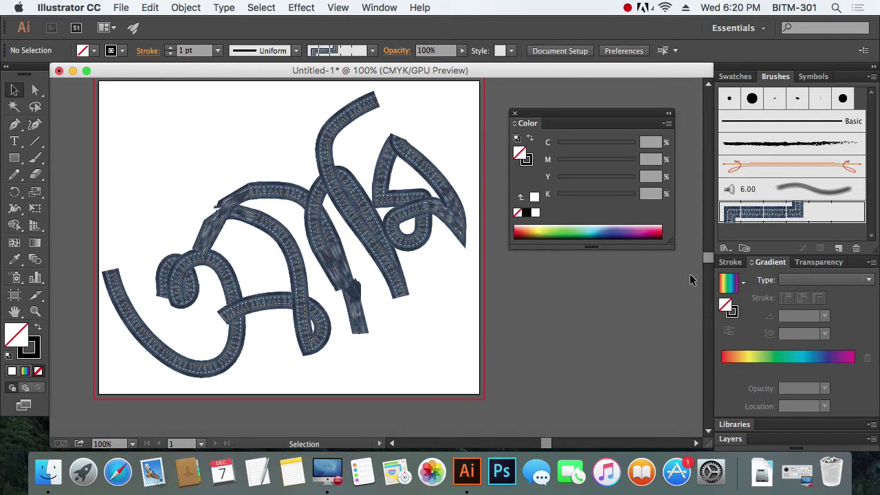
{"action": "left_click", "coordinate": [379, 8]}
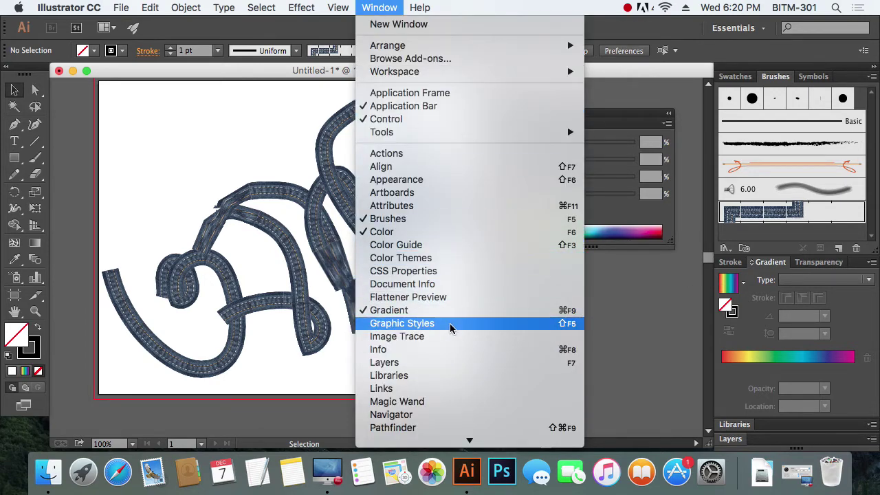
{"action": "left_click", "coordinate": [450, 323]}
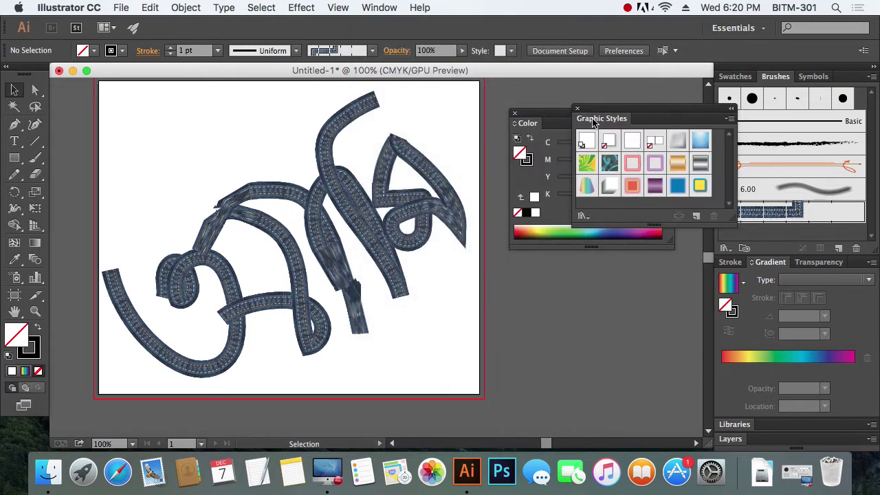
{"action": "left_click", "coordinate": [576, 108]}
Step: Open the Image Trace panel and move it beside the denim artwork
{"action": "left_click", "coordinate": [379, 8]}
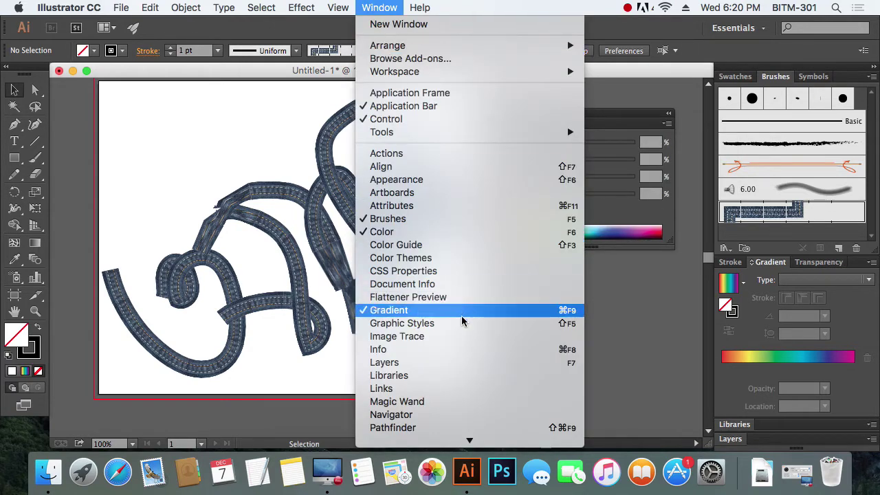
{"action": "left_click", "coordinate": [441, 337]}
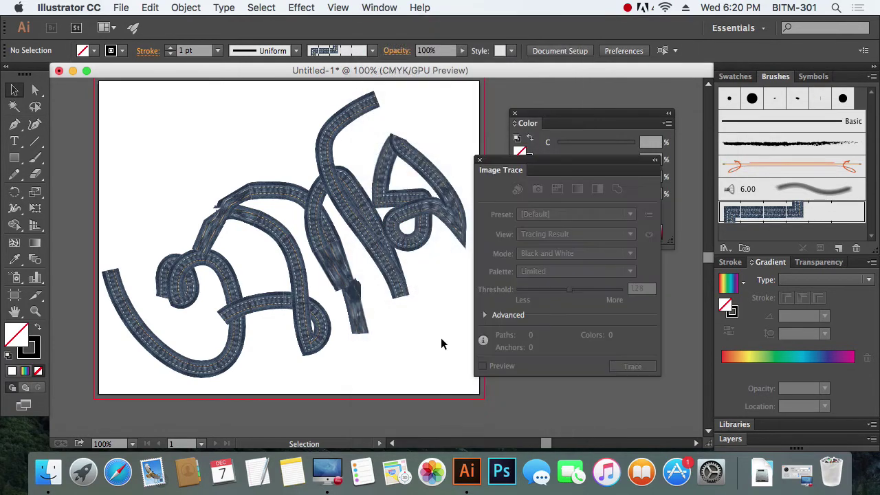
{"action": "mouse_move", "coordinate": [569, 165]}
{"action": "left_mouse_down"}
{"action": "mouse_move", "coordinate": [615, 197]}
{"action": "mouse_move", "coordinate": [591, 173]}
{"action": "mouse_move", "coordinate": [589, 134]}
{"action": "left_mouse_up"}
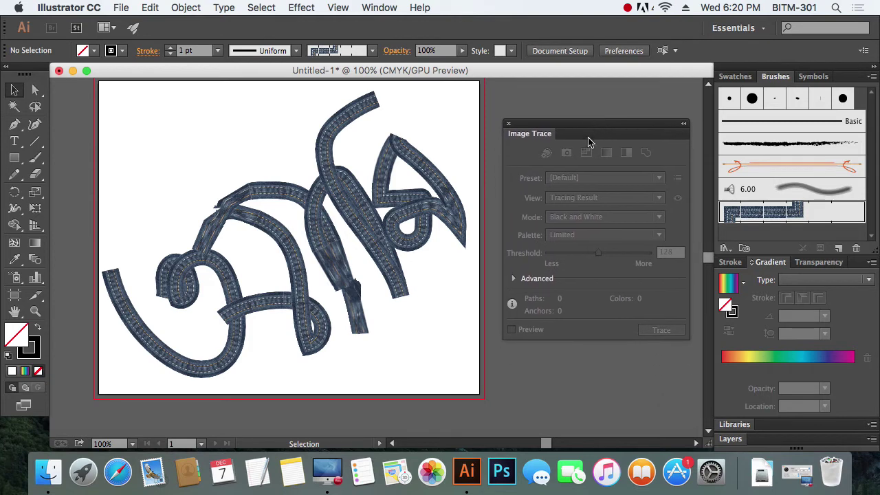
{"action": "left_click", "coordinate": [381, 8]}
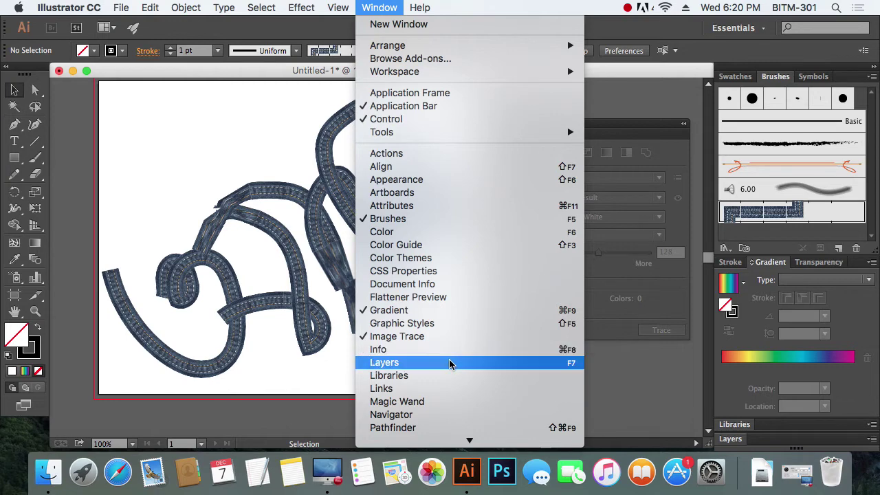
Step: Show the Layers panel and marquee-select both scribble paths together
{"action": "left_click", "coordinate": [450, 363]}
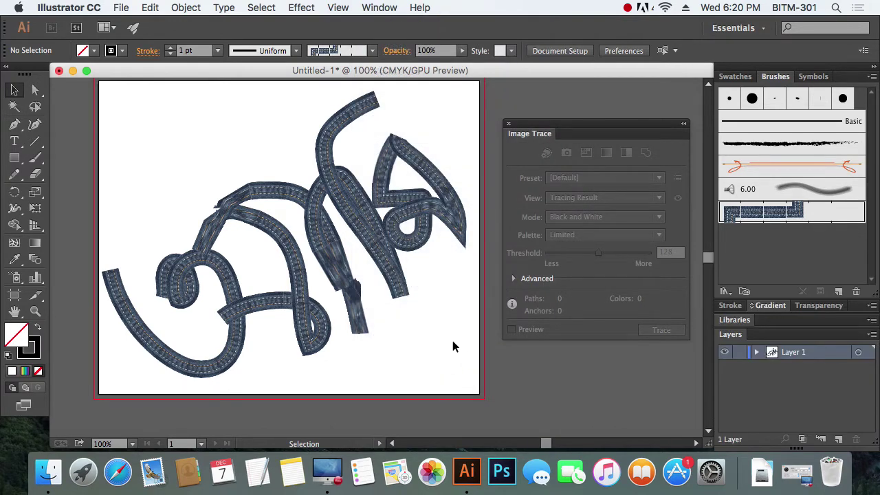
{"action": "left_click_drag", "start_coordinate": [455, 375], "coordinate": [249, 221]}
{"action": "left_click_drag", "start_coordinate": [470, 369], "coordinate": [168, 165]}
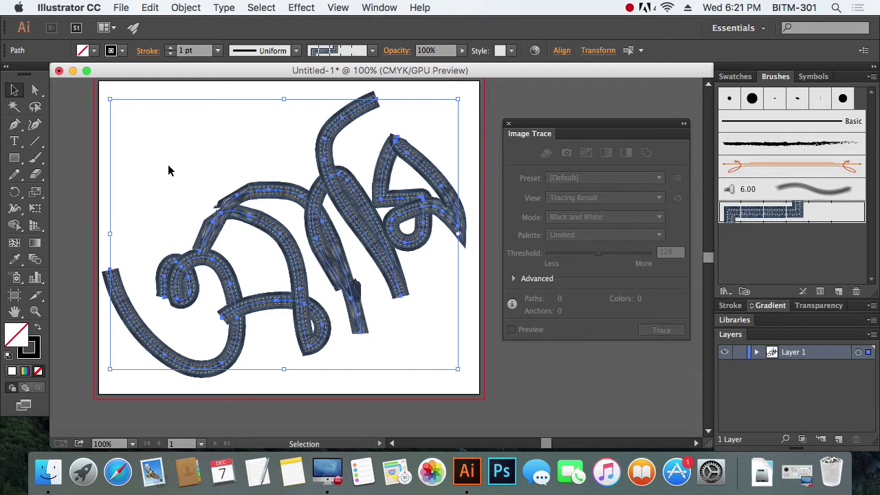
{"action": "left_click", "coordinate": [382, 7]}
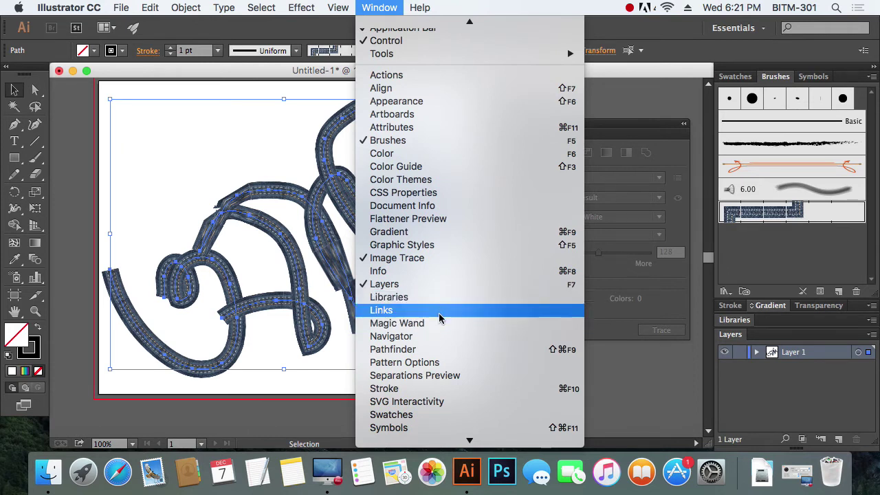
Step: Open Links, pull the Actions/Links group out of Image Trace, and close Image Trace
{"action": "left_click", "coordinate": [440, 318]}
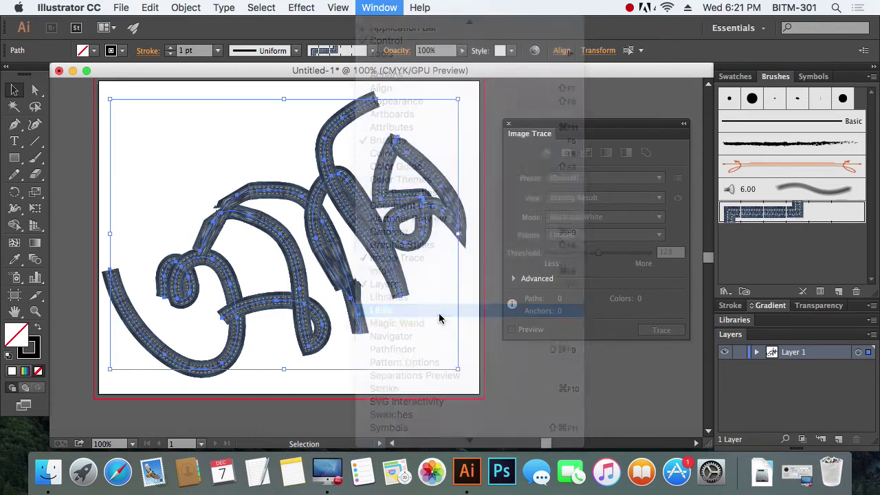
{"action": "mouse_move", "coordinate": [574, 149]}
{"action": "left_mouse_down"}
{"action": "mouse_move", "coordinate": [450, 190]}
{"action": "mouse_move", "coordinate": [617, 192]}
{"action": "left_mouse_up"}
{"action": "left_click", "coordinate": [509, 124]}
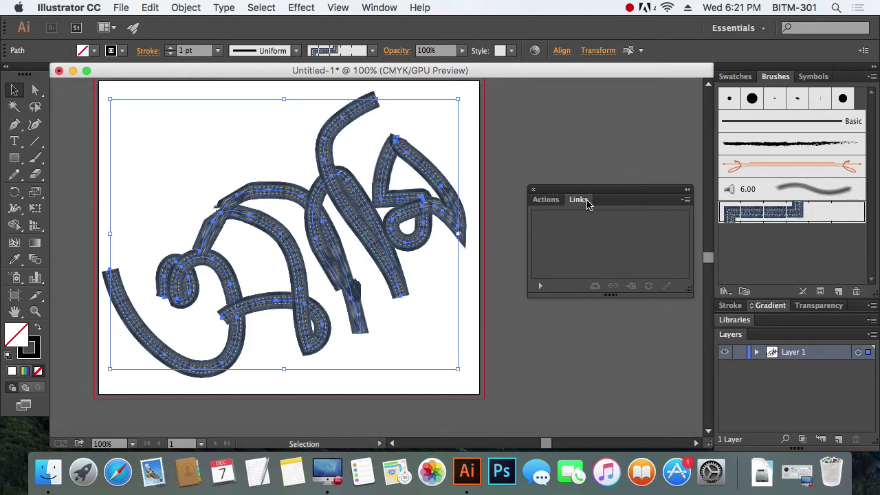
{"action": "left_click", "coordinate": [379, 8]}
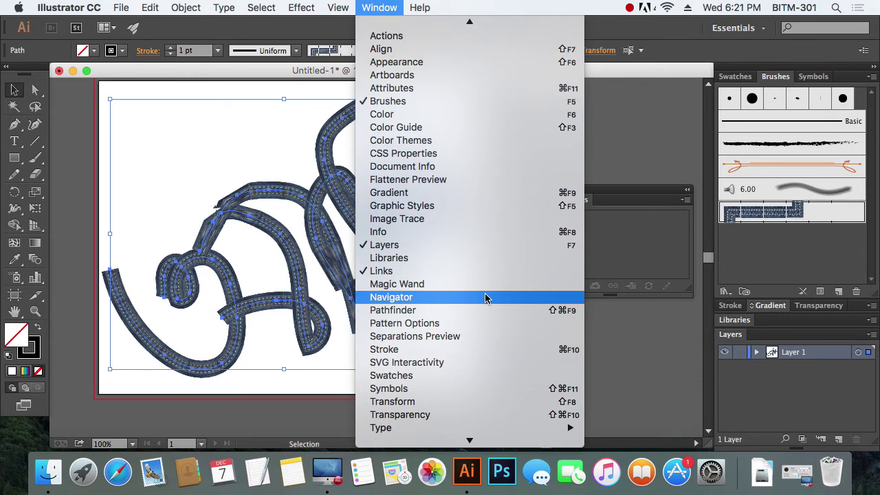
Step: Open the Pathfinder panel group, reposition it, and close the Actions and Links panels
{"action": "left_click", "coordinate": [470, 312]}
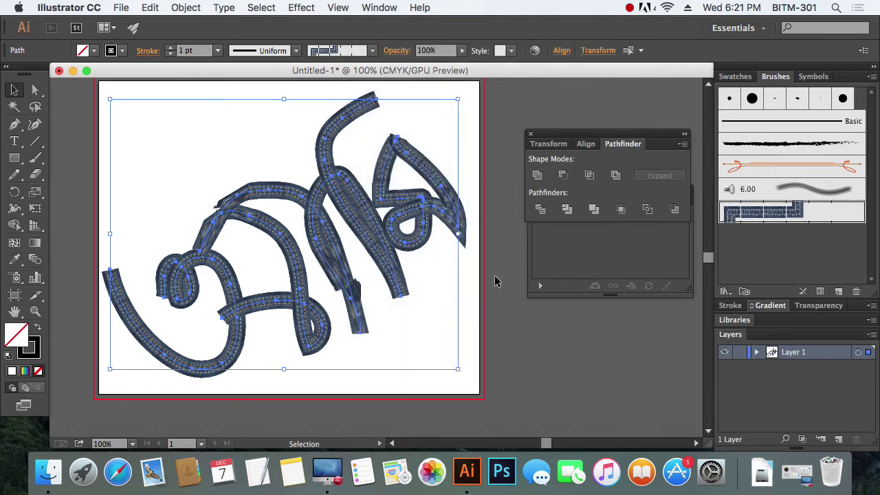
{"action": "left_click_drag", "start_coordinate": [619, 134], "coordinate": [480, 111]}
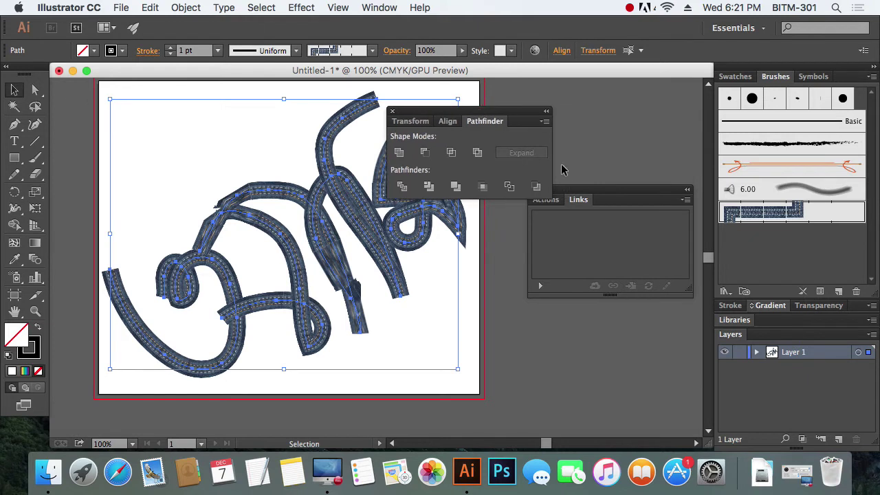
{"action": "left_click_drag", "start_coordinate": [537, 192], "coordinate": [544, 226]}
{"action": "left_click", "coordinate": [540, 224]}
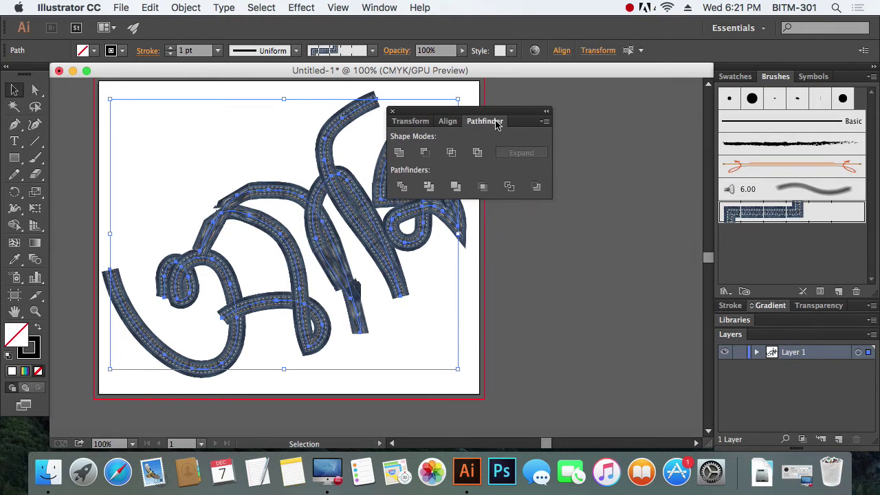
{"action": "mouse_move", "coordinate": [486, 117]}
{"action": "left_mouse_down"}
{"action": "mouse_move", "coordinate": [646, 115]}
{"action": "mouse_move", "coordinate": [595, 122]}
{"action": "left_mouse_up"}
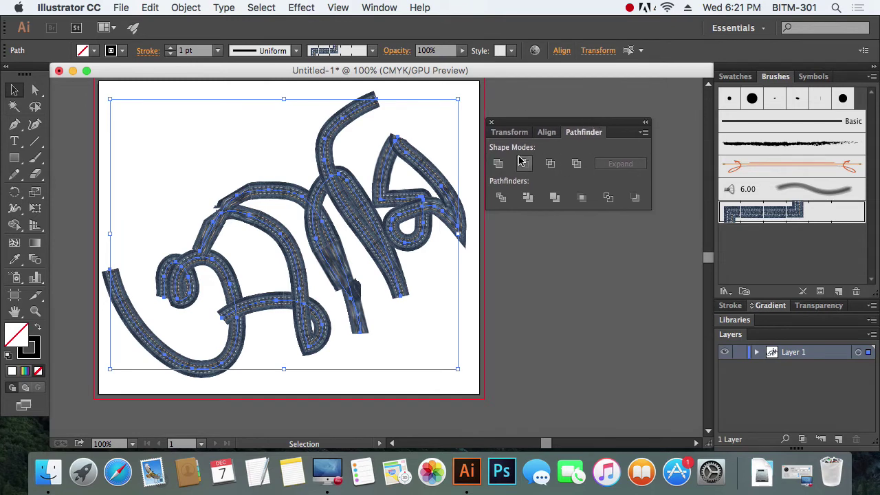
Step: Detach the Stroke panel with all options shown, then close the Pathfinder group and Stroke
{"action": "left_click", "coordinate": [382, 8]}
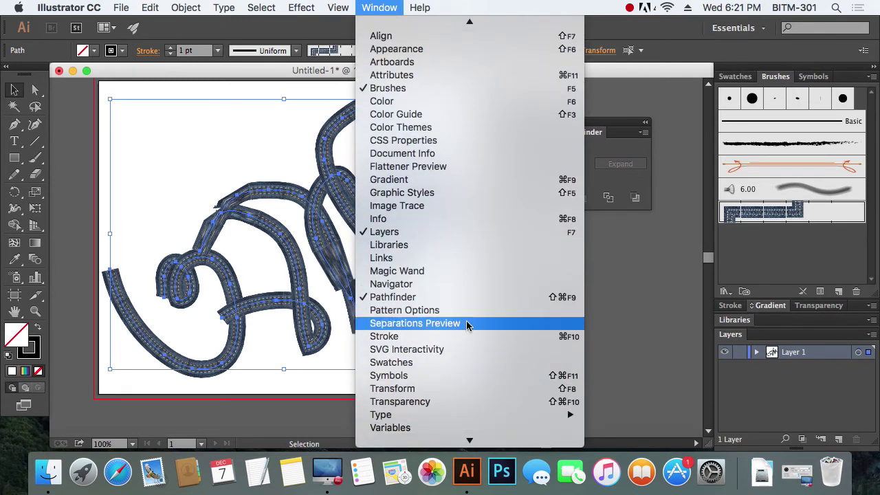
{"action": "left_click", "coordinate": [463, 335]}
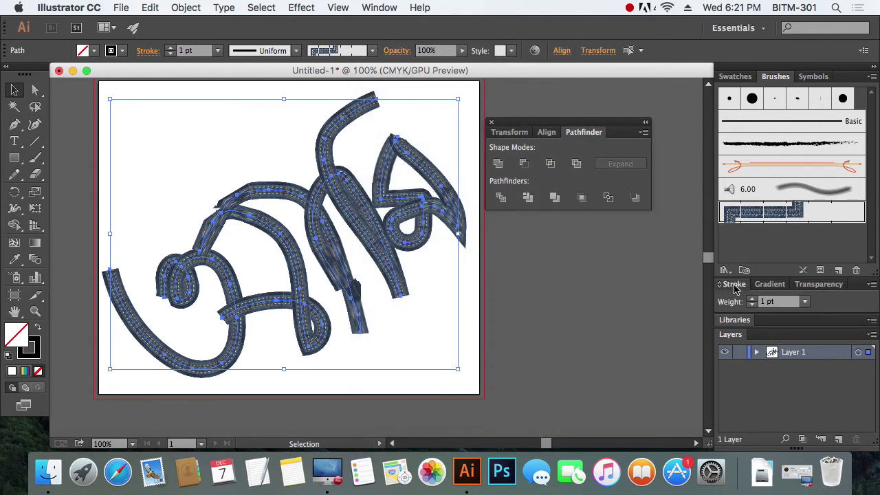
{"action": "mouse_move", "coordinate": [728, 283]}
{"action": "left_mouse_down"}
{"action": "mouse_move", "coordinate": [357, 217]}
{"action": "mouse_move", "coordinate": [340, 223]}
{"action": "left_mouse_up"}
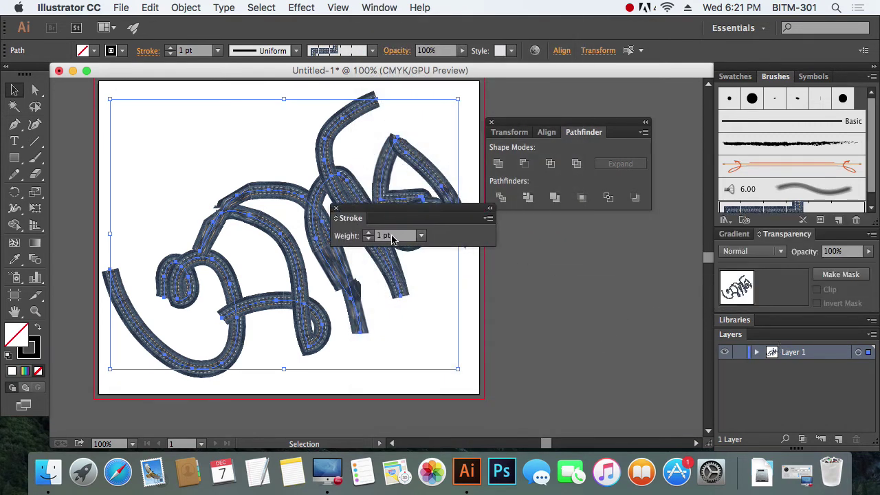
{"action": "left_click", "coordinate": [488, 218]}
{"action": "left_click", "coordinate": [531, 220]}
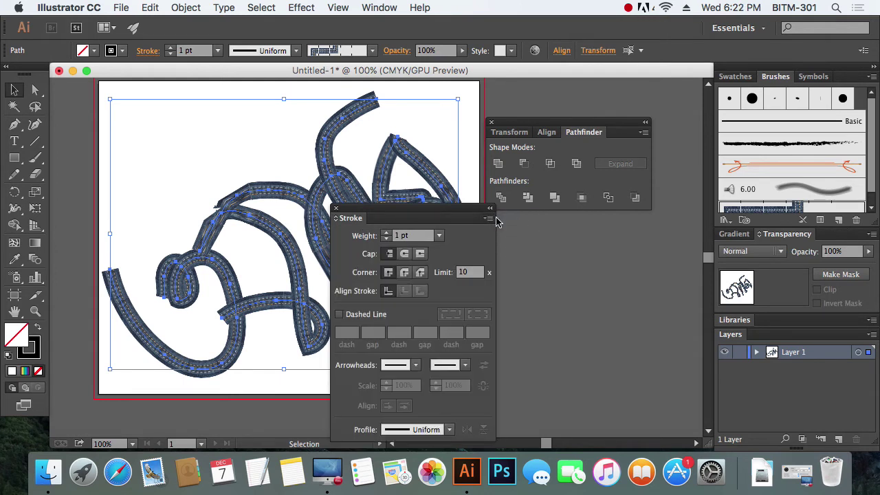
{"action": "mouse_move", "coordinate": [423, 209]}
{"action": "left_mouse_down"}
{"action": "mouse_move", "coordinate": [597, 193]}
{"action": "mouse_move", "coordinate": [608, 138]}
{"action": "left_mouse_up"}
{"action": "left_click", "coordinate": [491, 122]}
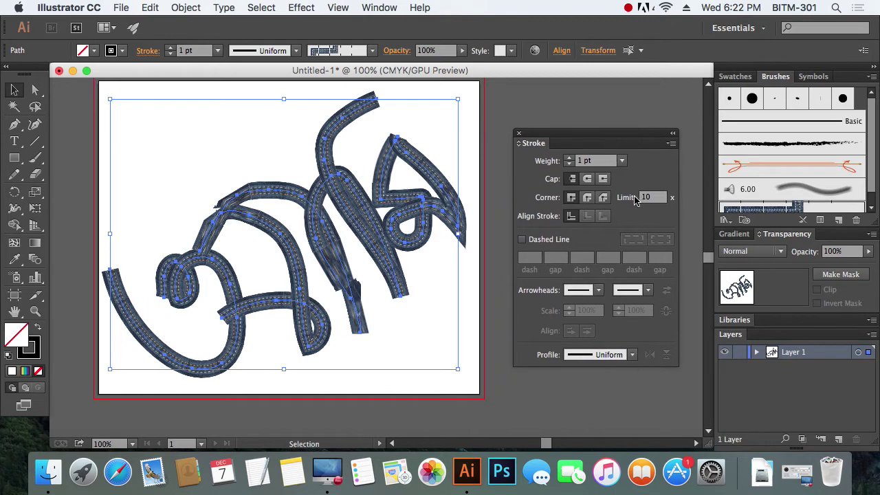
{"action": "left_click", "coordinate": [518, 132]}
{"action": "left_click", "coordinate": [379, 8]}
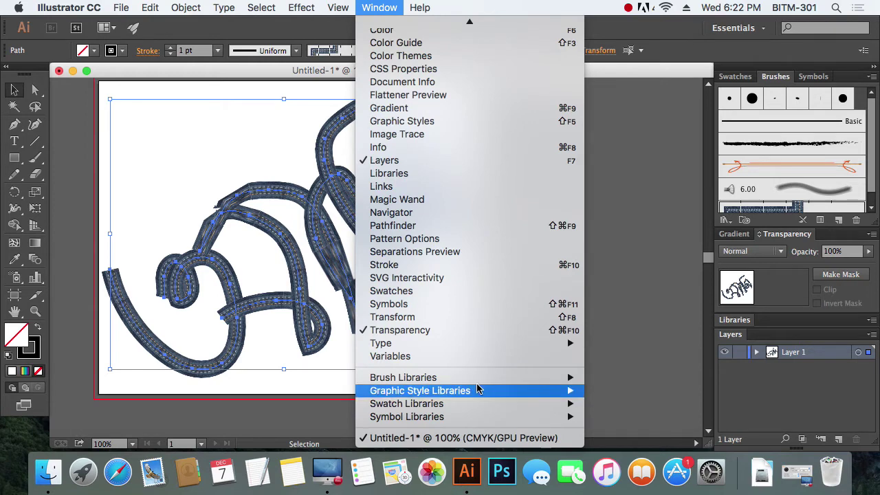
Step: Give the selected paths a red fill and green stroke from Swatches
{"action": "left_click", "coordinate": [504, 292]}
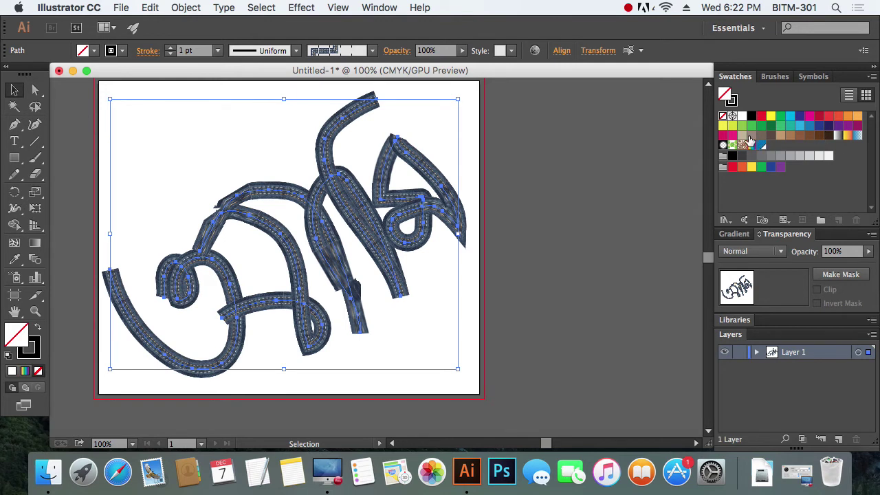
{"action": "left_click", "coordinate": [762, 116]}
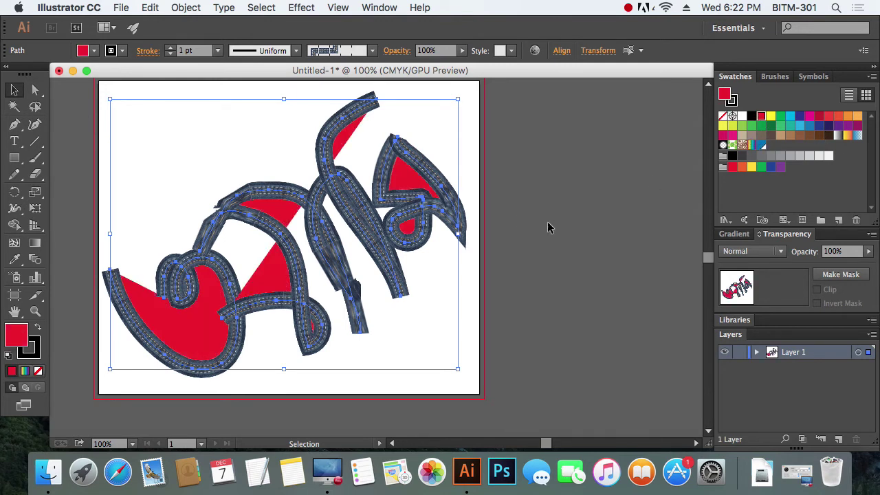
{"action": "left_click", "coordinate": [30, 349]}
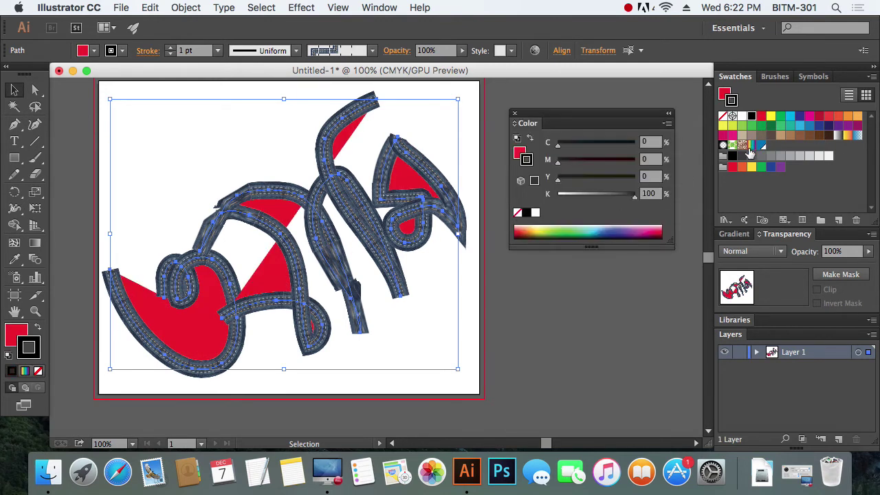
{"action": "left_click", "coordinate": [760, 125]}
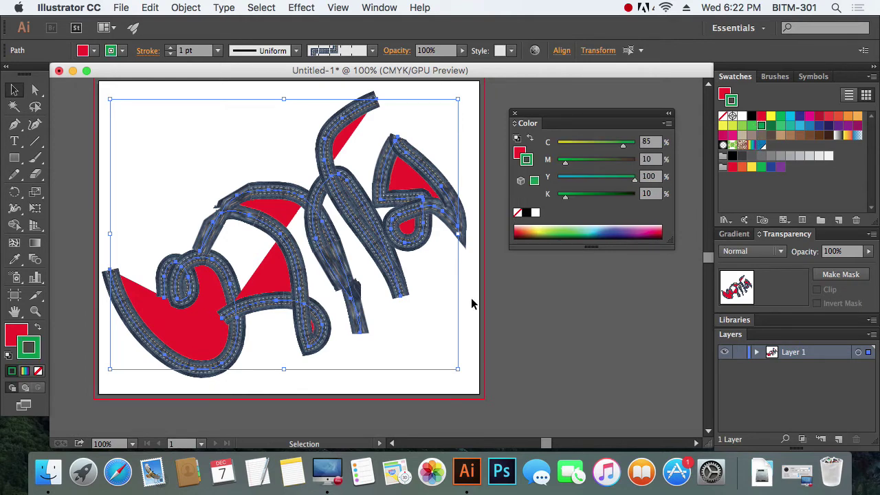
Step: Reset to default white fill and black stroke, and raise the stroke weight to 9 pt
{"action": "left_click", "coordinate": [8, 355]}
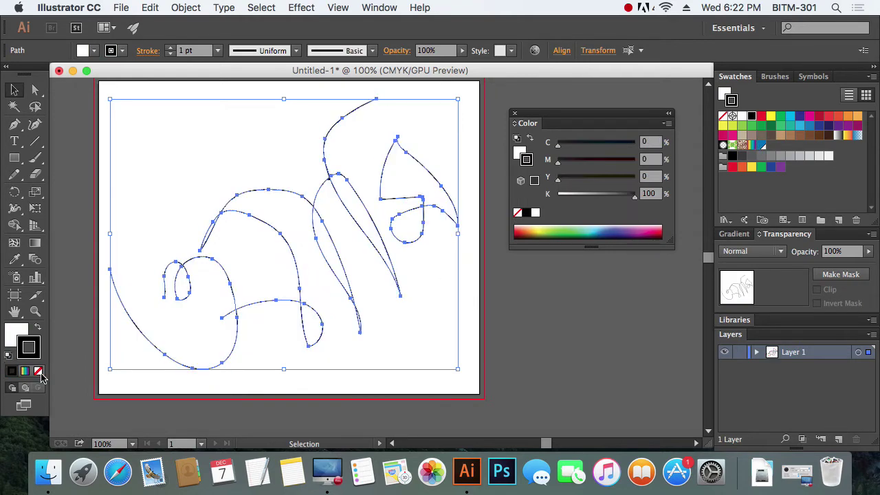
{"action": "left_click", "coordinate": [170, 49]}
{"action": "left_click", "coordinate": [170, 48]}
{"action": "left_click", "coordinate": [171, 48]}
{"action": "left_click", "coordinate": [170, 48]}
{"action": "left_click", "coordinate": [171, 48]}
{"action": "left_click", "coordinate": [170, 48]}
{"action": "left_click", "coordinate": [170, 48]}
{"action": "left_click", "coordinate": [170, 48]}
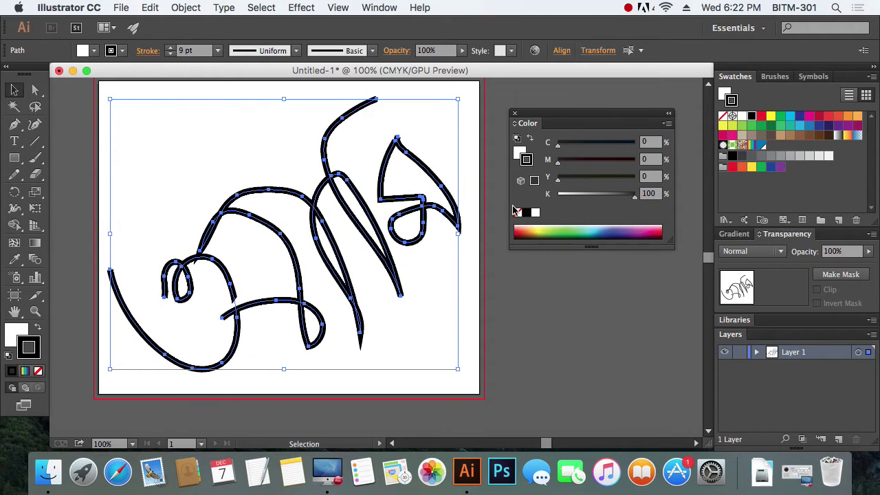
{"action": "left_click", "coordinate": [591, 305]}
{"action": "left_click", "coordinate": [311, 185]}
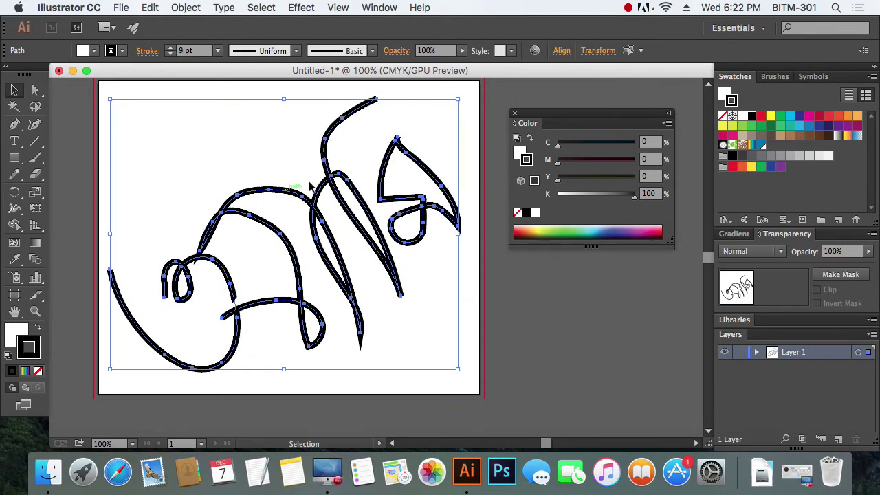
{"action": "left_click", "coordinate": [382, 8]}
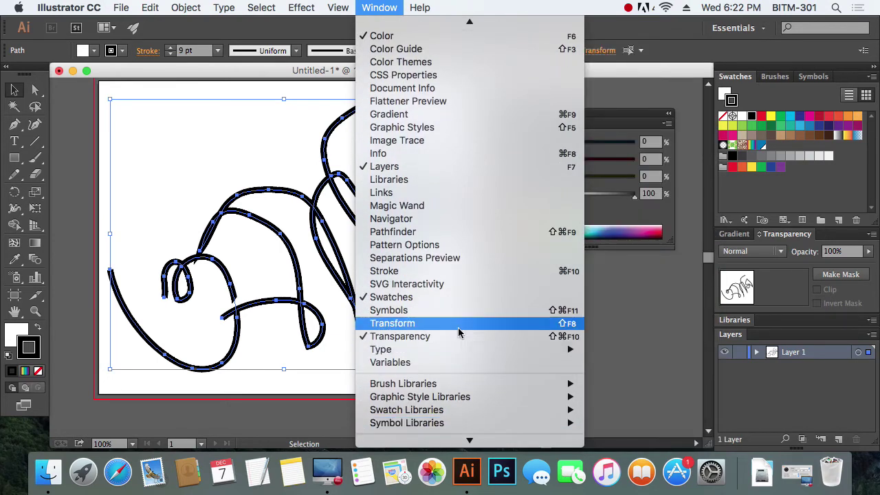
Step: Show the Transform panel and delete all the traced paths on the page
{"action": "left_click", "coordinate": [457, 323]}
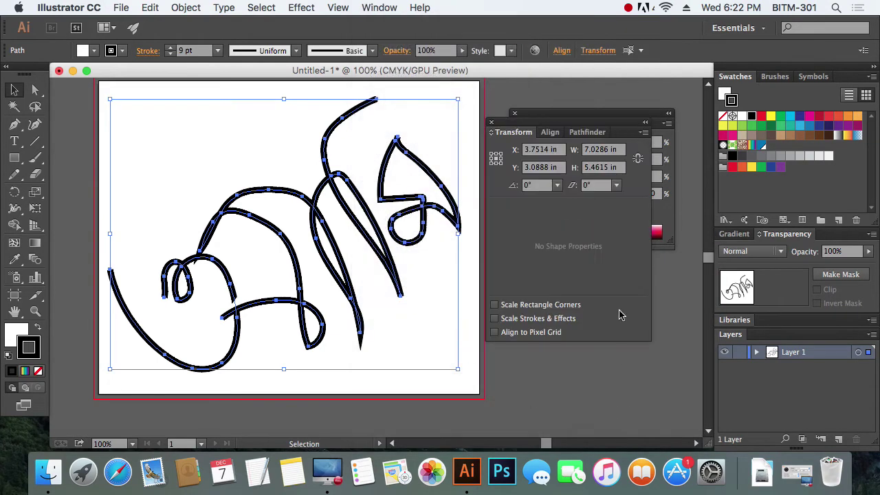
{"action": "left_click", "coordinate": [528, 362]}
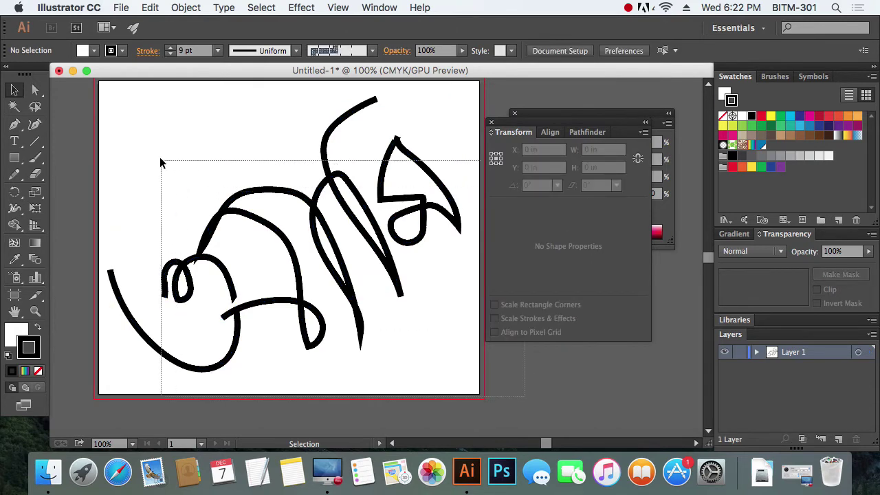
{"action": "left_click_drag", "start_coordinate": [160, 157], "coordinate": [260, 196]}
{"action": "key", "text": "Delete"}
Step: Draw a rectangle and size it to W 3 in by H 2 in
{"action": "left_click", "coordinate": [15, 157]}
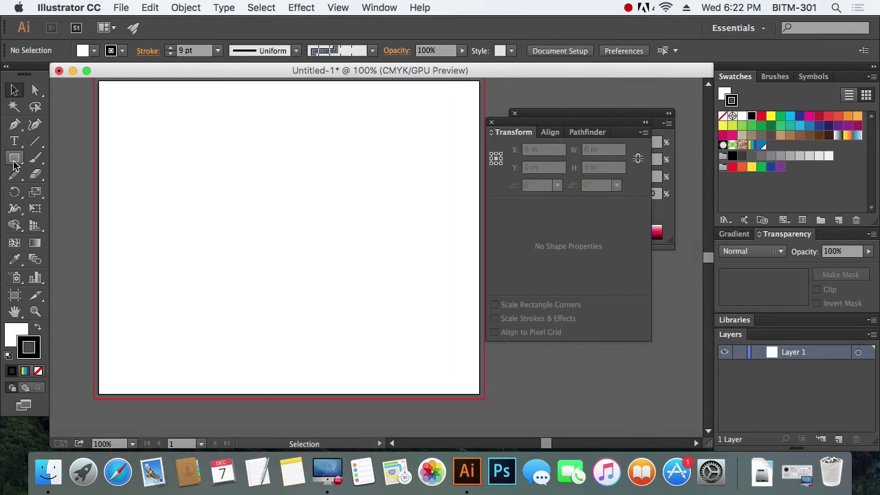
{"action": "left_click_drag", "start_coordinate": [155, 135], "coordinate": [296, 200]}
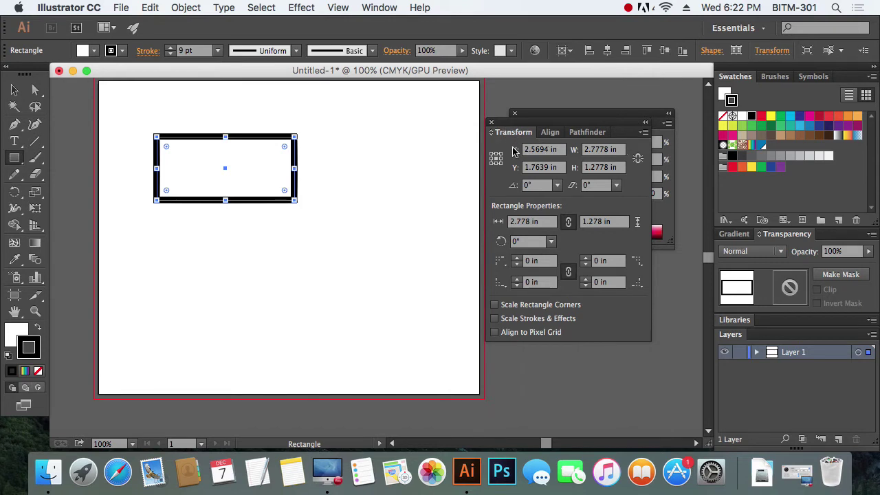
{"action": "left_click", "coordinate": [600, 149]}
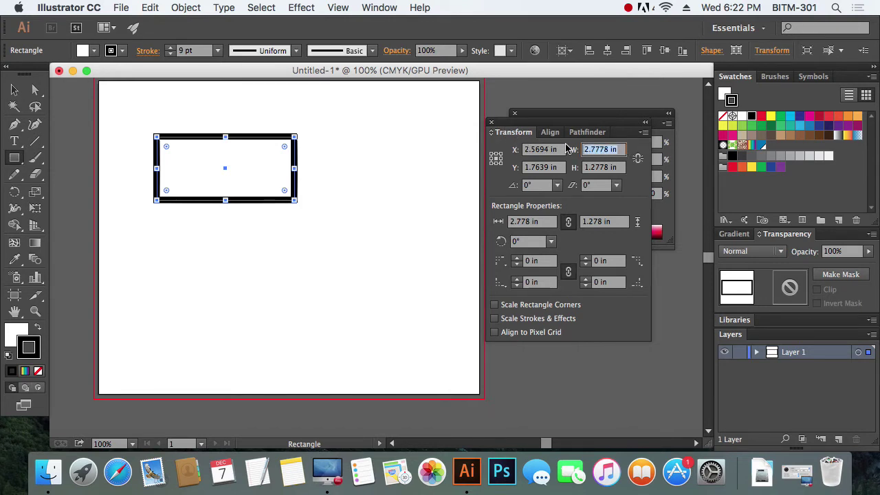
{"action": "type", "text": "3"}
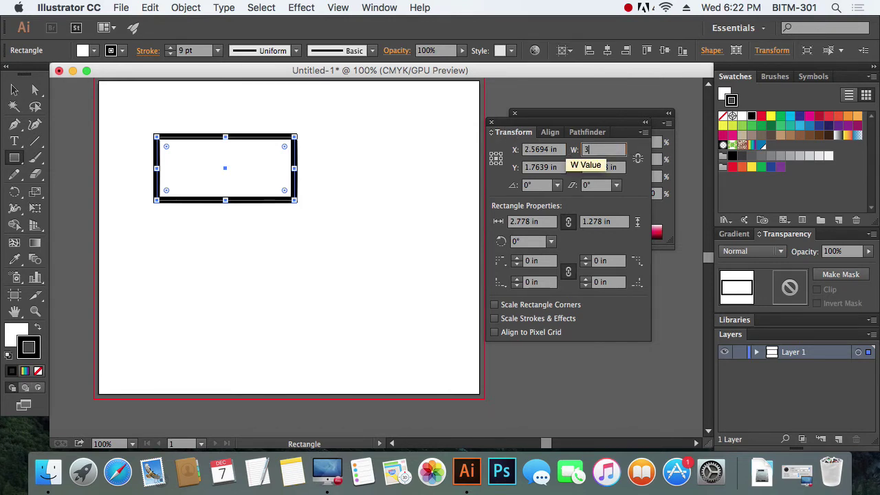
{"action": "key", "text": "Tab"}
{"action": "type", "text": "2"}
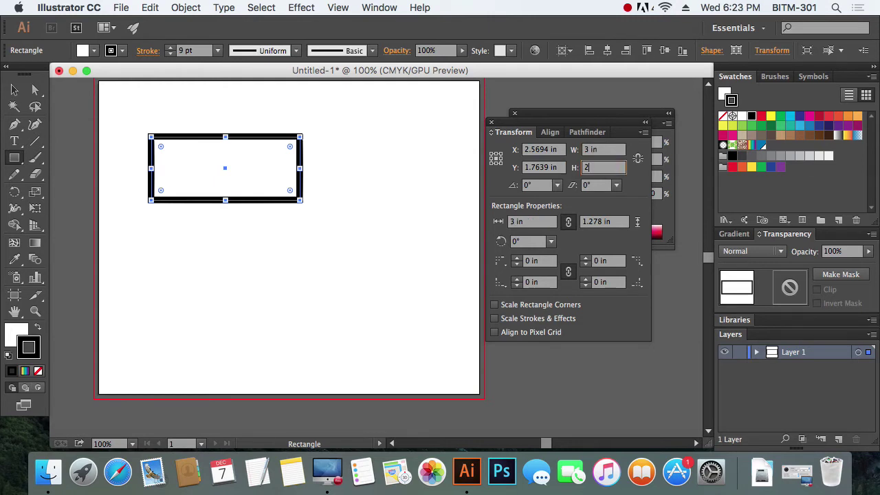
{"action": "key", "text": "Return"}
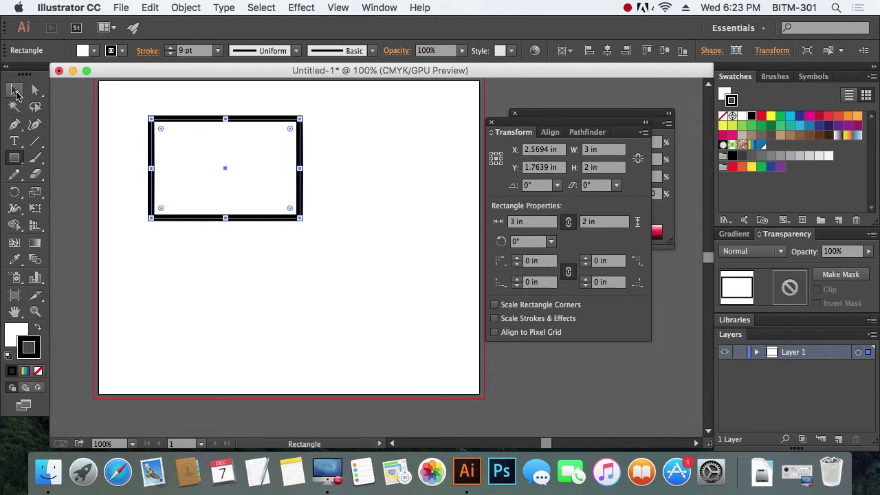
{"action": "left_click", "coordinate": [13, 89]}
Step: Open the Window menu, then toggle a panel with Shift+F8
{"action": "left_click", "coordinate": [378, 8]}
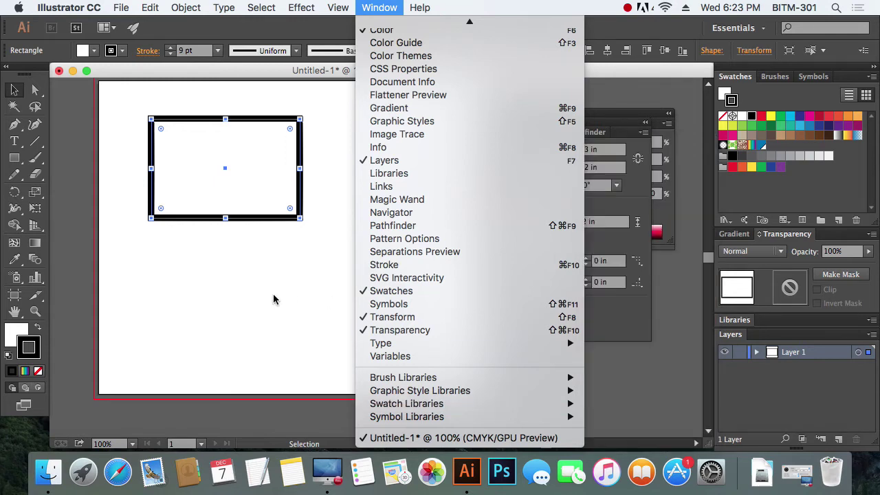
{"action": "key", "text": "shift+F8"}
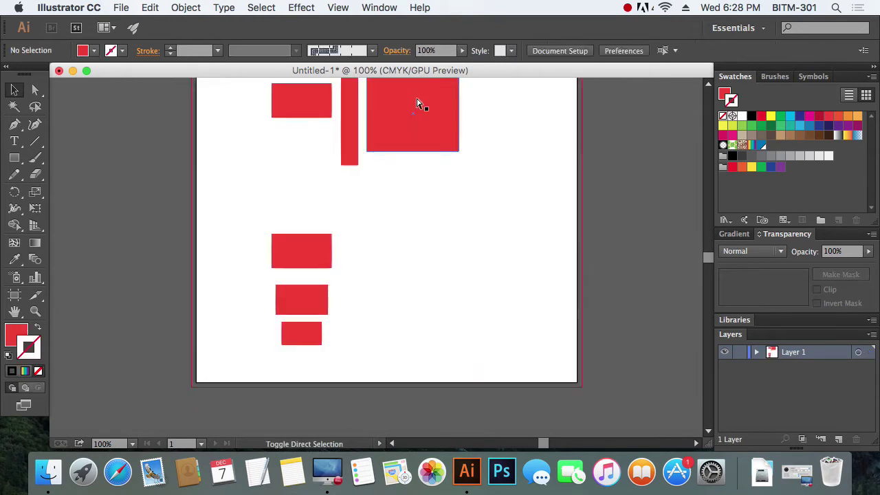
Step: Open the Align panel and place it beside the artboard
{"action": "left_click", "coordinate": [377, 7]}
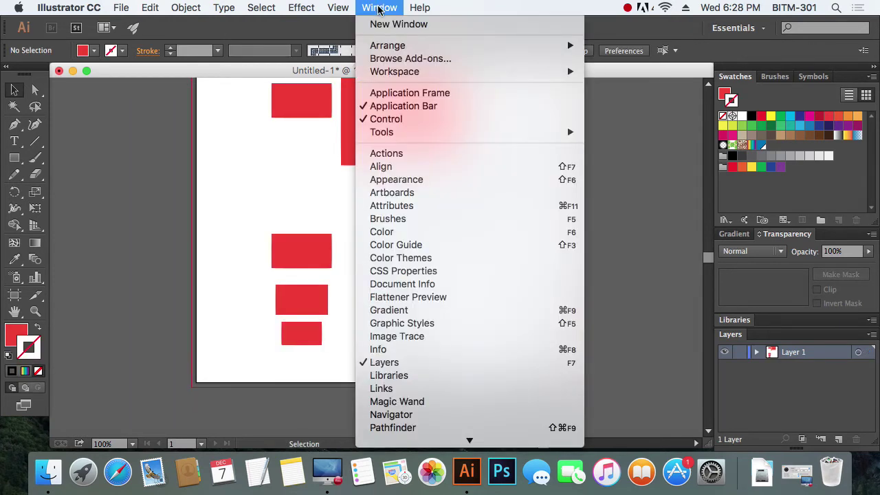
{"action": "left_click", "coordinate": [416, 171]}
{"action": "left_click_drag", "start_coordinate": [364, 129], "coordinate": [572, 165]}
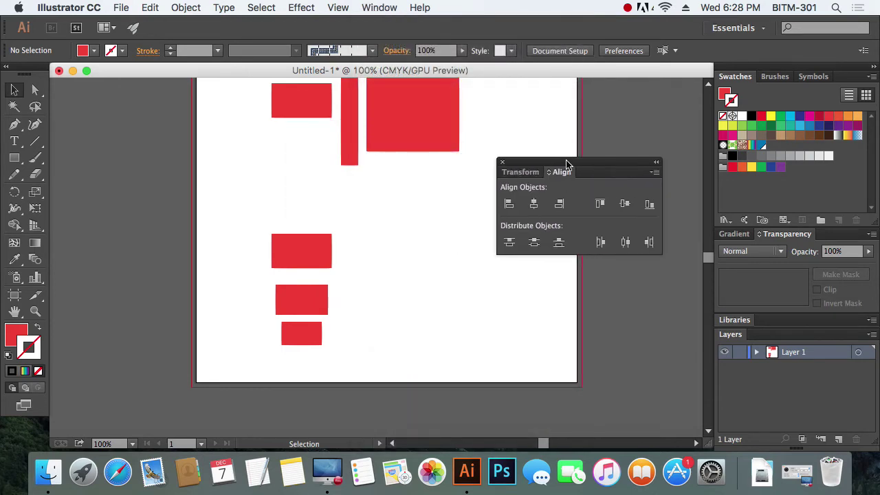
{"action": "left_click_drag", "start_coordinate": [460, 248], "coordinate": [371, 263]}
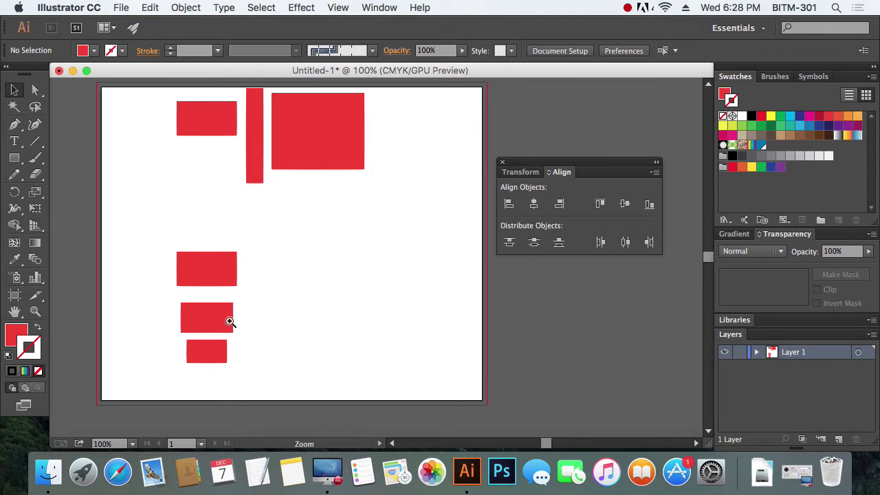
Step: Select the three lower red rectangles, move them up, and align them left to the artboard
{"action": "left_click", "coordinate": [230, 319], "text": "super"}
{"action": "left_click_drag", "start_coordinate": [385, 307], "coordinate": [345, 346]}
{"action": "left_click_drag", "start_coordinate": [225, 173], "coordinate": [312, 397]}
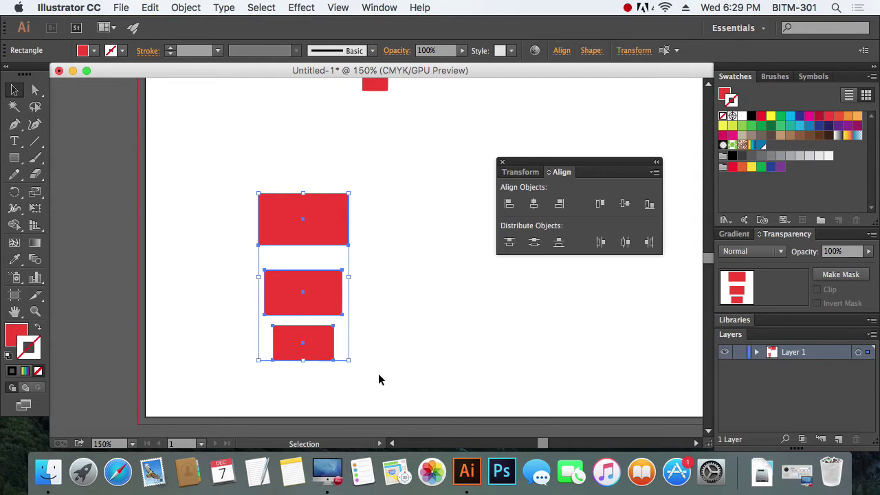
{"action": "key", "text": "super"}
{"action": "left_click", "coordinate": [425, 289]}
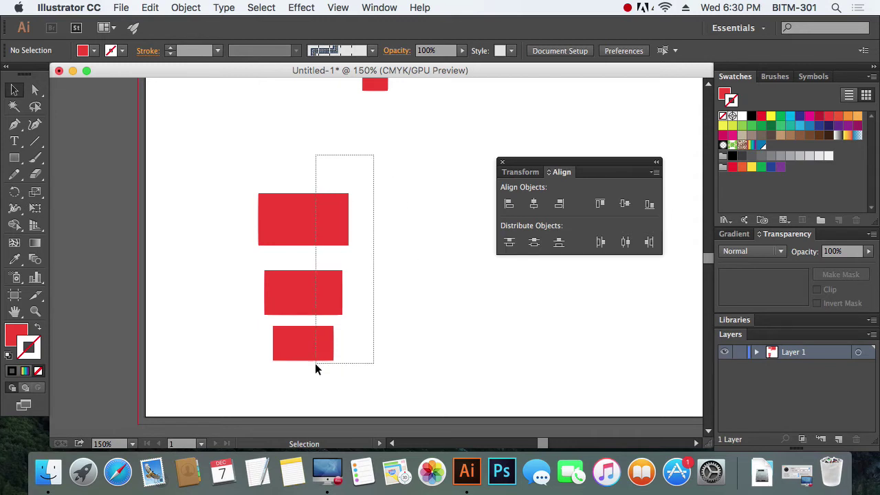
{"action": "left_click_drag", "start_coordinate": [369, 164], "coordinate": [310, 373]}
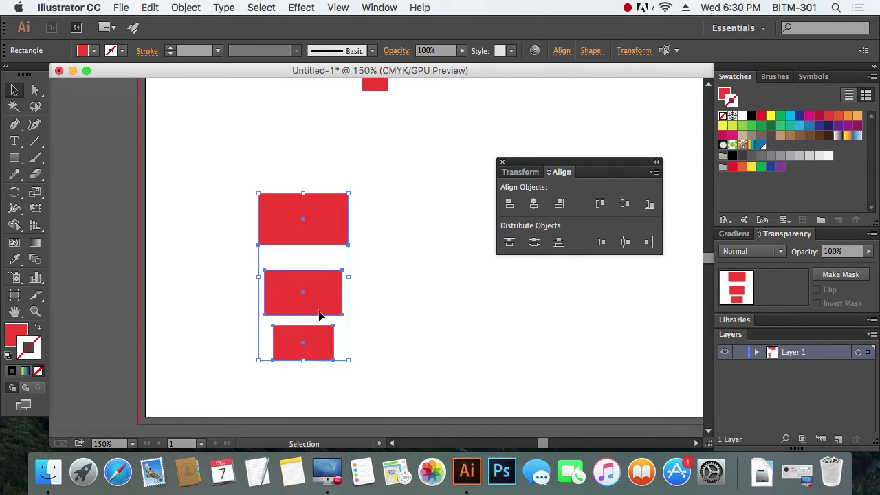
{"action": "left_click_drag", "start_coordinate": [324, 297], "coordinate": [331, 240]}
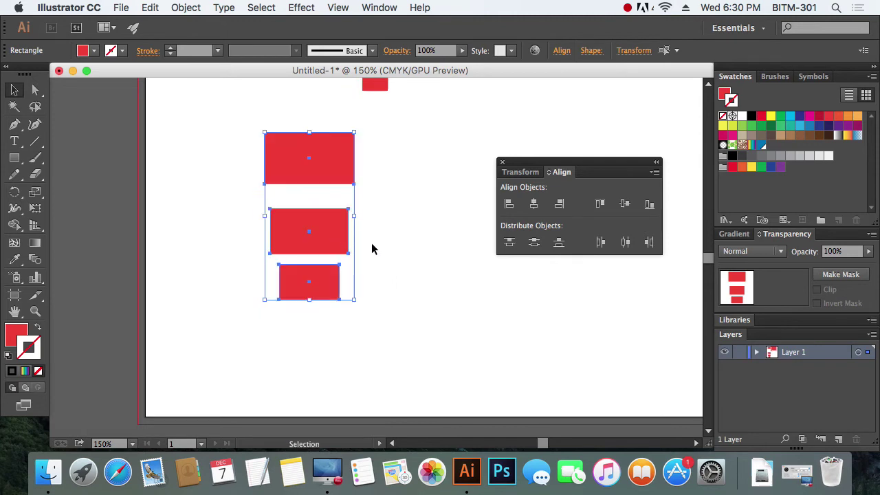
{"action": "left_click", "coordinate": [508, 204]}
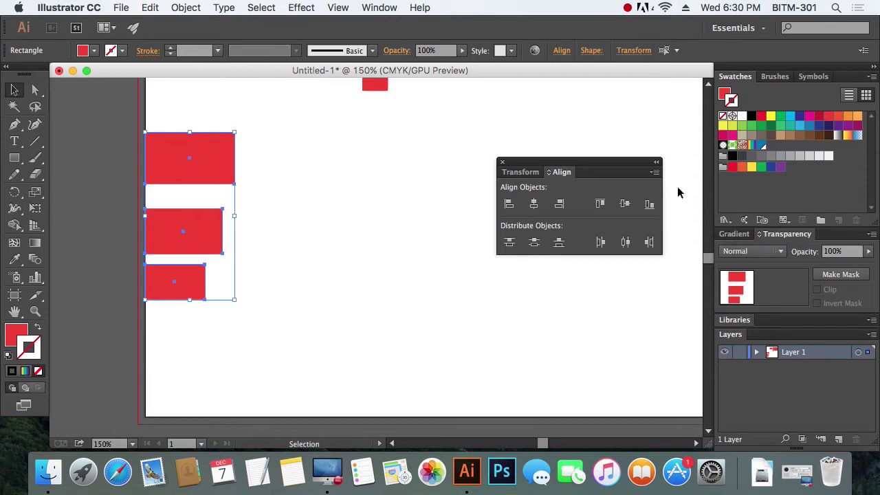
Step: Show the Align panel's full options and set Align To to Selection
{"action": "left_click", "coordinate": [655, 173]}
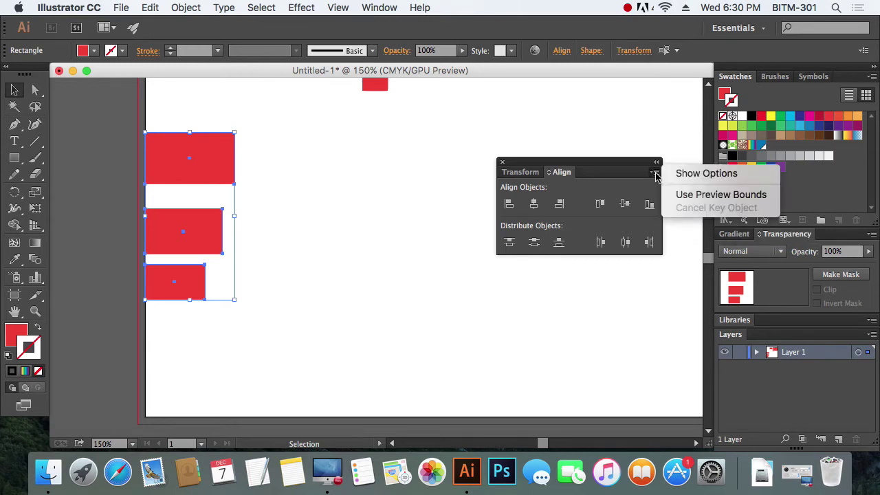
{"action": "left_click", "coordinate": [697, 177]}
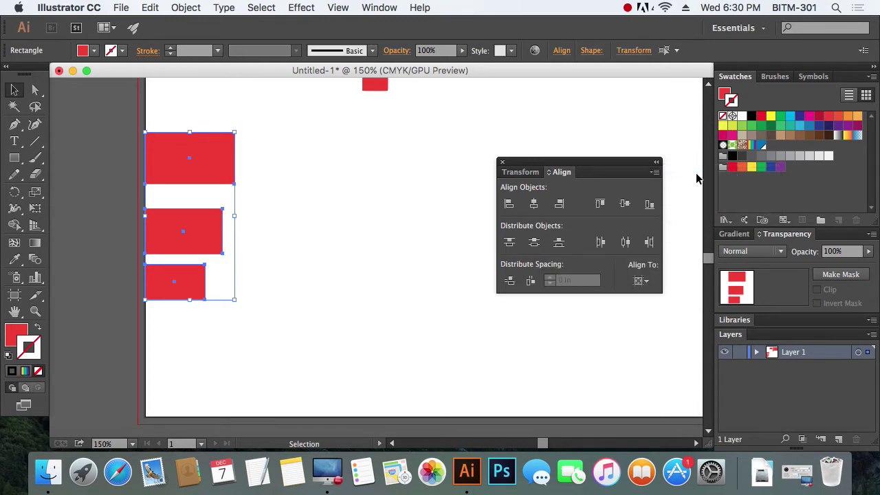
{"action": "left_click_drag", "start_coordinate": [605, 163], "coordinate": [615, 110]}
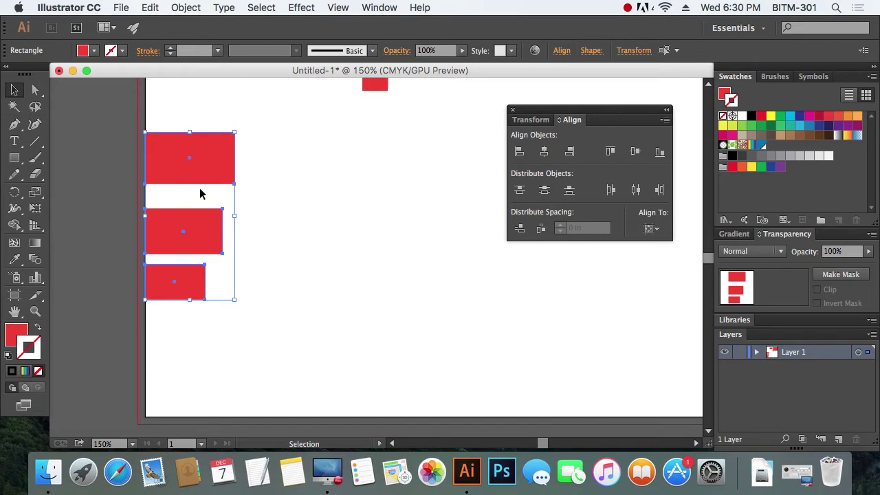
{"action": "left_click", "coordinate": [656, 230]}
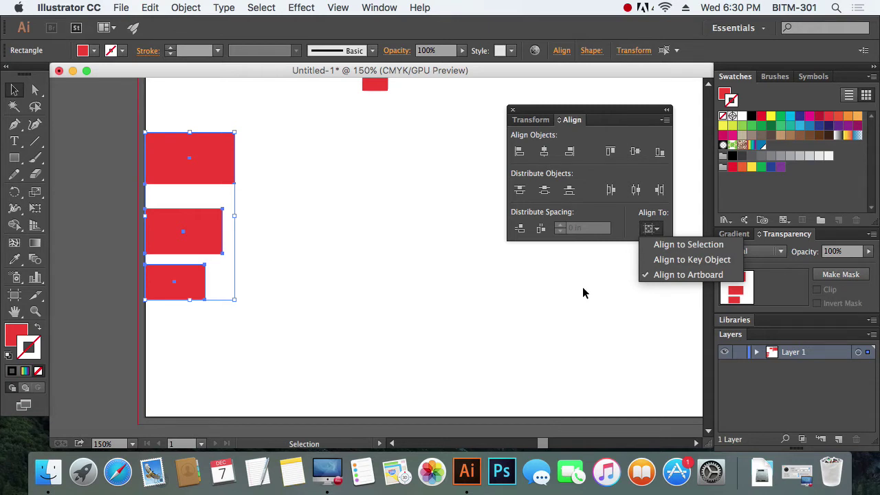
{"action": "left_click", "coordinate": [685, 246]}
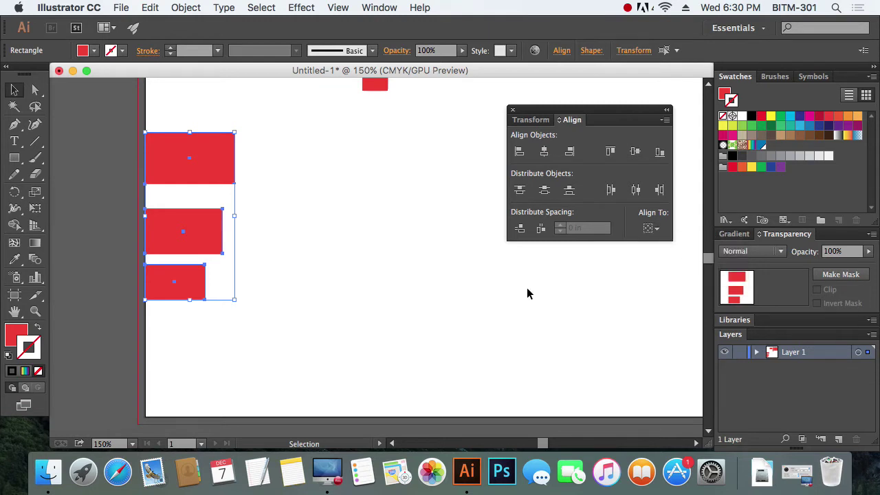
Step: Stagger the three lower rectangles, then try left, centre and finally right horizontal alignment
{"action": "left_click_drag", "start_coordinate": [226, 193], "coordinate": [371, 208]}
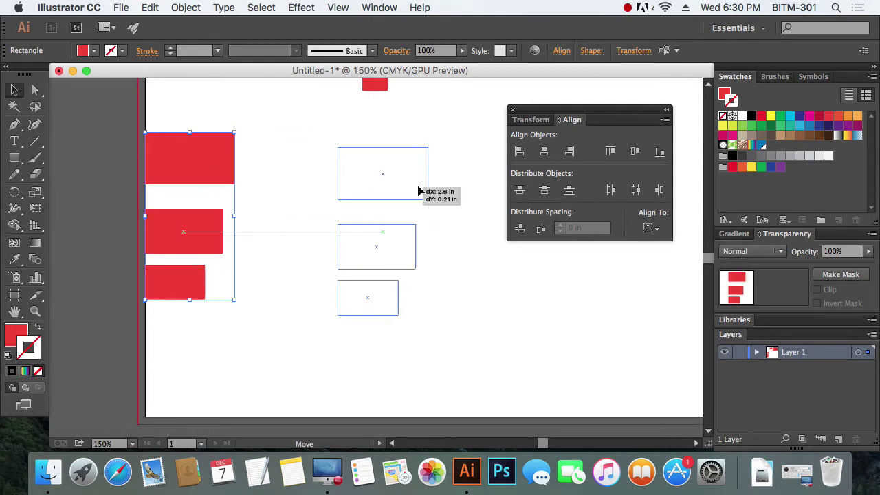
{"action": "left_click", "coordinate": [434, 282]}
{"action": "left_click_drag", "start_coordinate": [343, 251], "coordinate": [383, 251]}
{"action": "left_click_drag", "start_coordinate": [330, 290], "coordinate": [360, 290]}
{"action": "left_click_drag", "start_coordinate": [459, 330], "coordinate": [326, 167]}
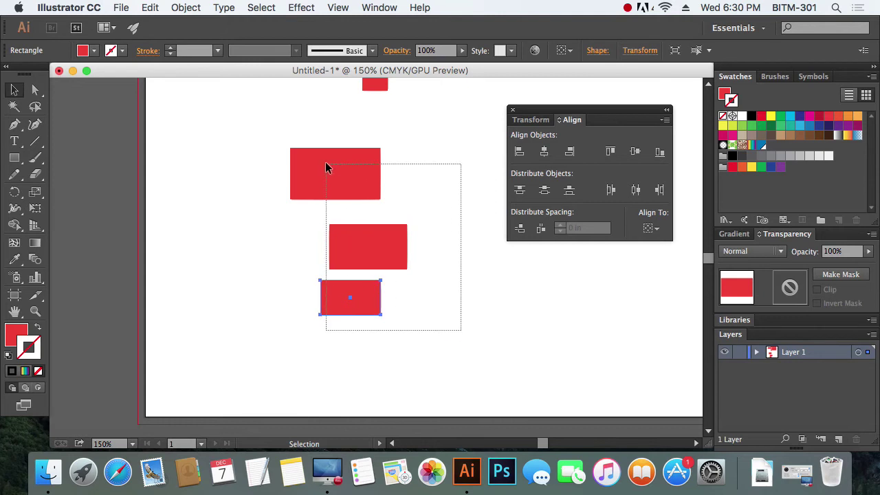
{"action": "left_click", "coordinate": [520, 152]}
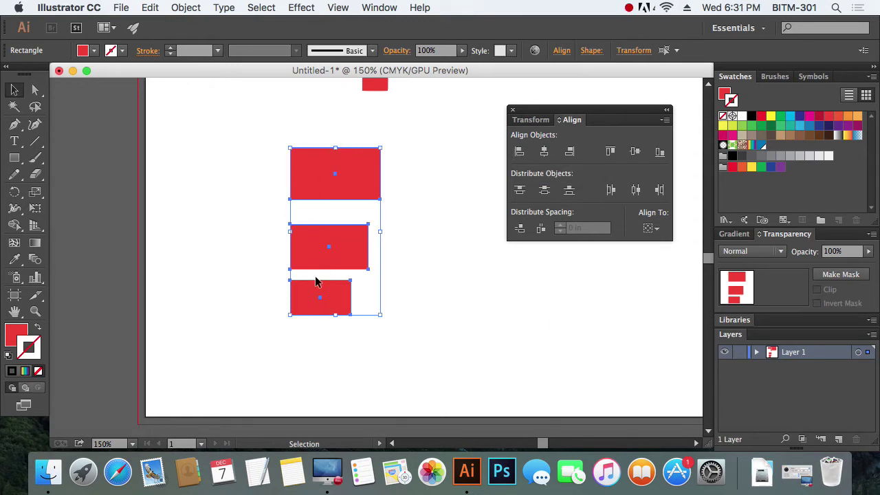
{"action": "left_click", "coordinate": [544, 151]}
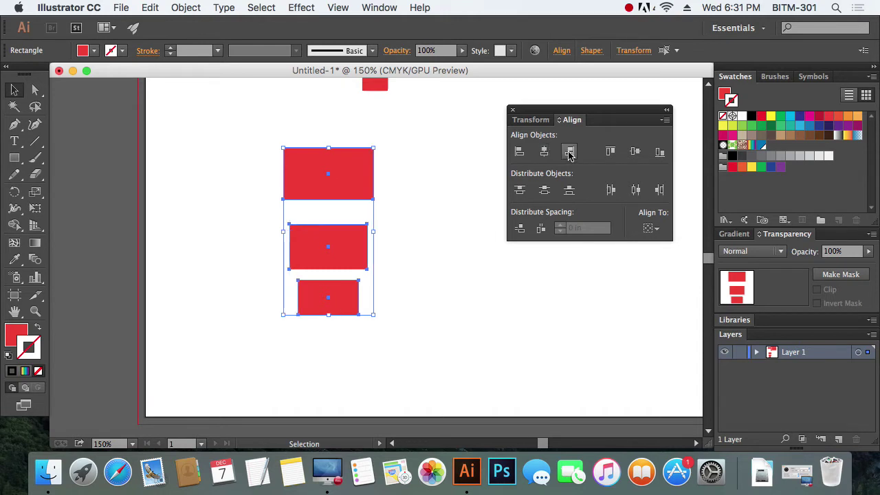
{"action": "left_click", "coordinate": [569, 151]}
Step: Select the top three rectangles and try top, centre, then bottom vertical alignment
{"action": "left_click", "coordinate": [451, 314]}
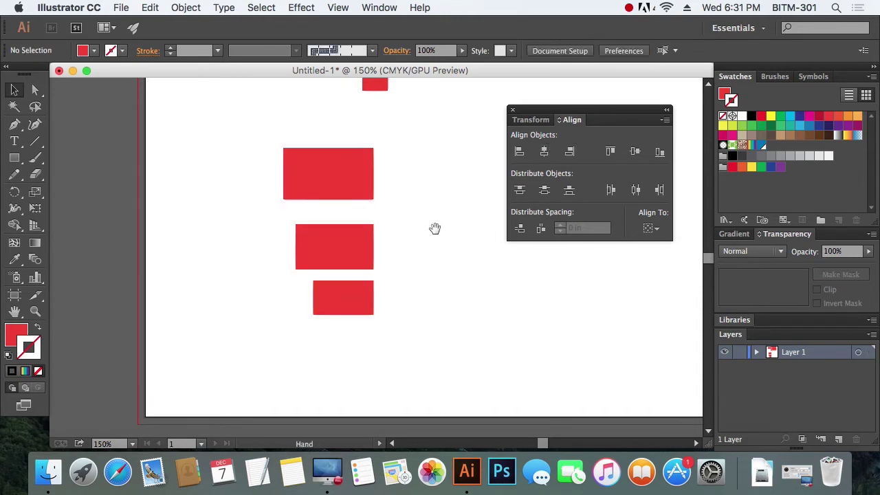
{"action": "left_click_drag", "start_coordinate": [436, 229], "coordinate": [326, 387]}
{"action": "left_click_drag", "start_coordinate": [160, 147], "coordinate": [473, 220]}
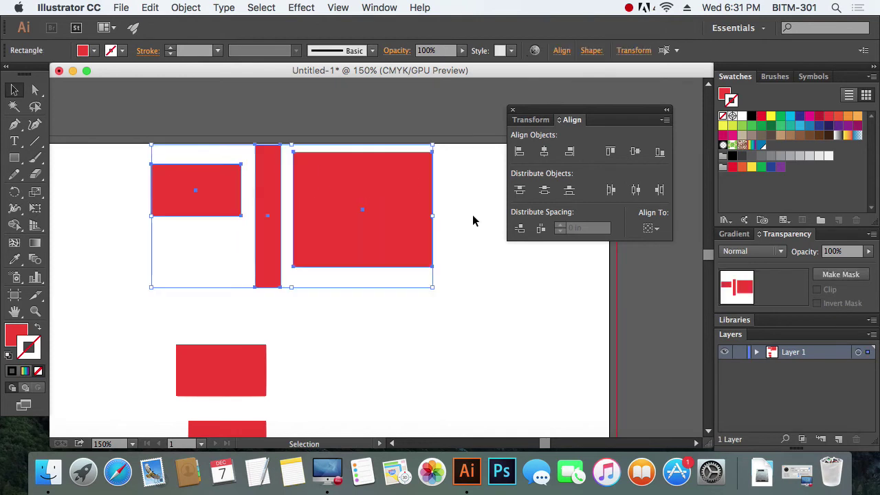
{"action": "left_click_drag", "start_coordinate": [387, 215], "coordinate": [394, 251]}
{"action": "left_click", "coordinate": [610, 152]}
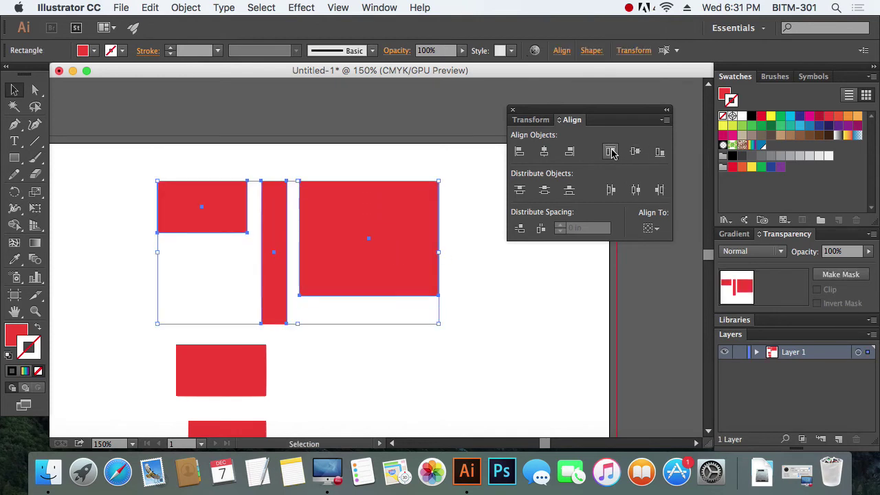
{"action": "left_click", "coordinate": [635, 152]}
{"action": "left_click", "coordinate": [659, 151]}
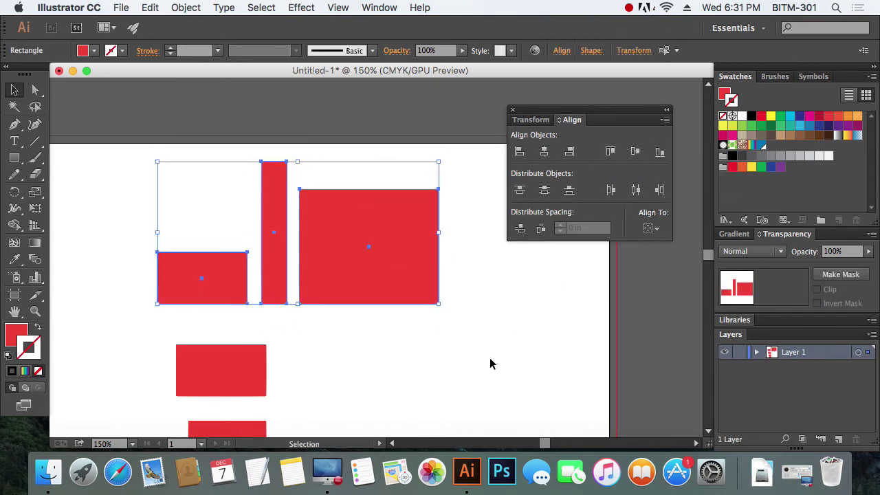
{"action": "left_click", "coordinate": [491, 363]}
{"action": "scroll", "coordinate": [489, 357], "scroll_direction": "down", "scroll_amount": 3}
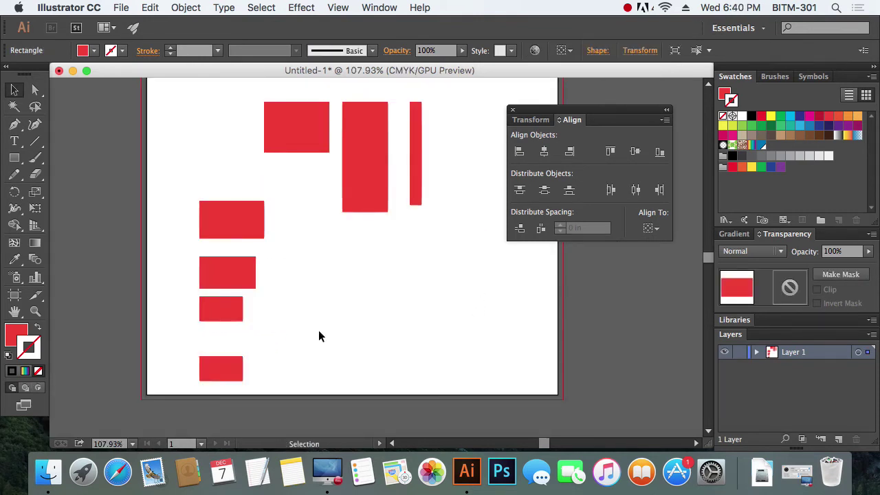
Step: Nudge the bottom rectangle upward and try selecting the left-column rectangles
{"action": "left_click", "coordinate": [318, 336]}
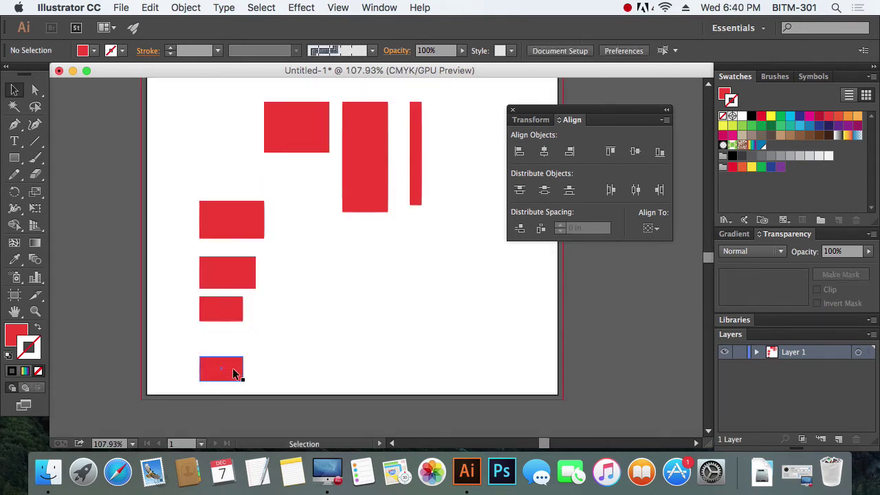
{"action": "mouse_move", "coordinate": [232, 368]}
{"action": "left_mouse_down"}
{"action": "mouse_move", "coordinate": [230, 357]}
{"action": "mouse_move", "coordinate": [227, 366]}
{"action": "left_mouse_up"}
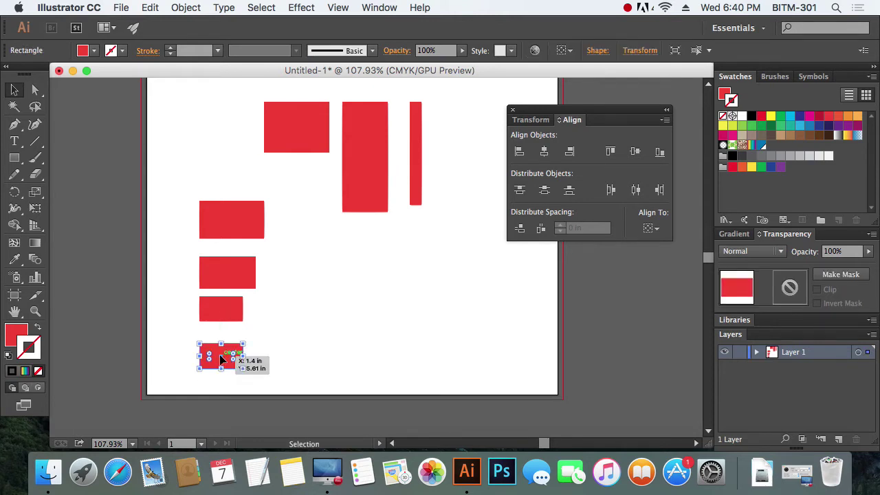
{"action": "left_click", "coordinate": [311, 386]}
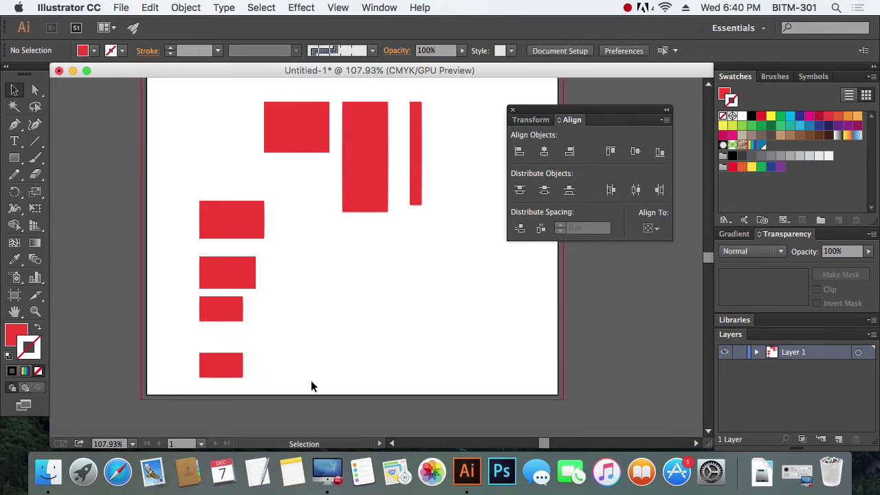
{"action": "left_click_drag", "start_coordinate": [173, 194], "coordinate": [231, 342]}
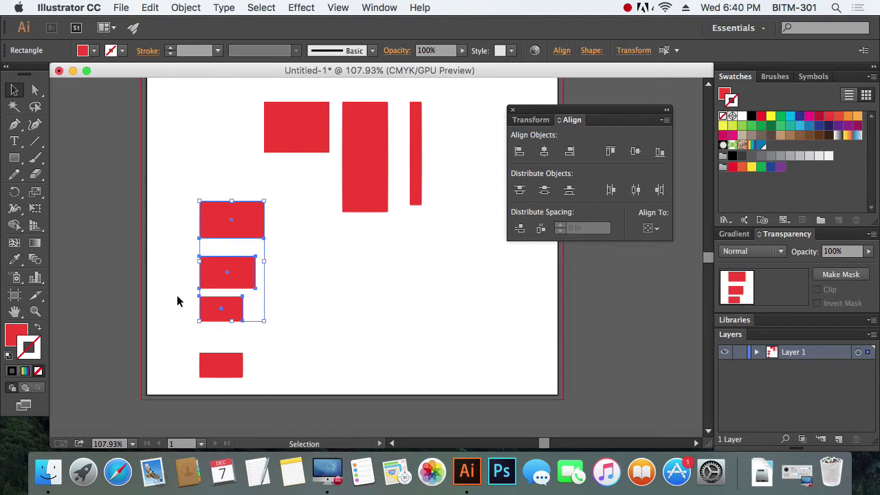
{"action": "left_click_drag", "start_coordinate": [169, 192], "coordinate": [253, 382]}
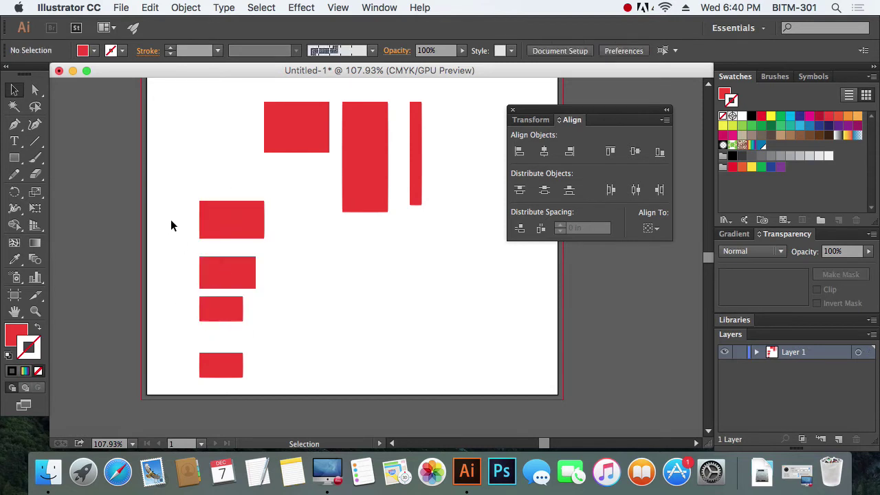
{"action": "left_click", "coordinate": [371, 298]}
Step: Evenly distribute the vertical spacing of the four stacked rectangles, then select the top three
{"action": "left_click", "coordinate": [217, 202]}
{"action": "left_click", "coordinate": [231, 372]}
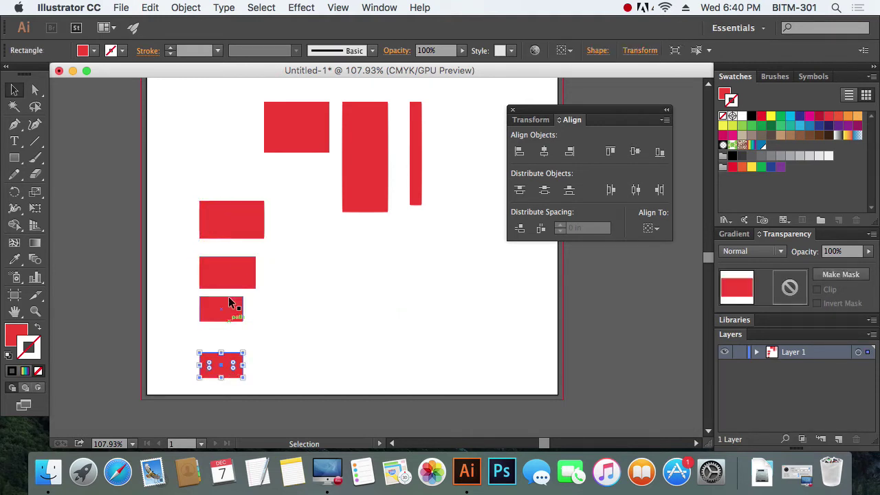
{"action": "key", "text": "super+shift+b"}
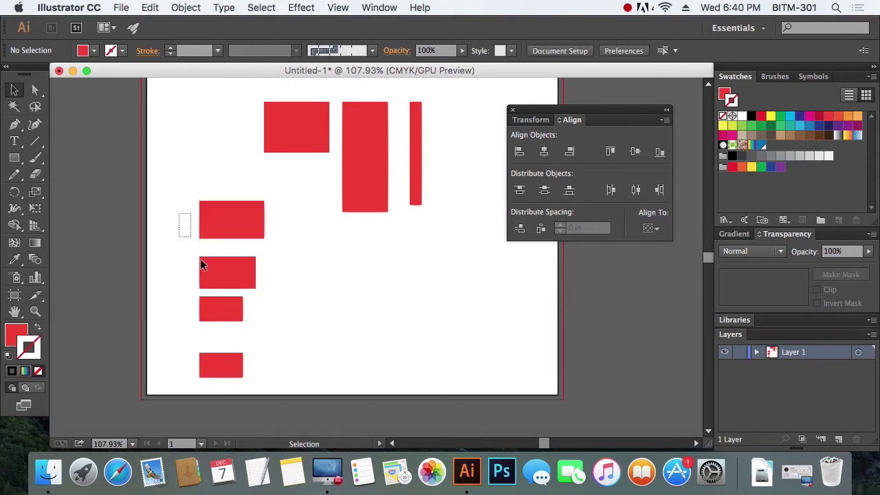
{"action": "left_click_drag", "start_coordinate": [181, 212], "coordinate": [254, 376]}
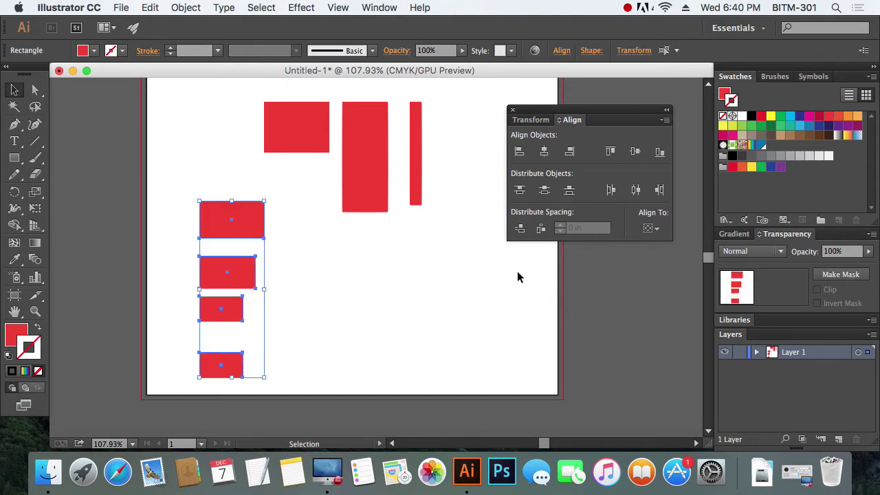
{"action": "left_click", "coordinate": [520, 232]}
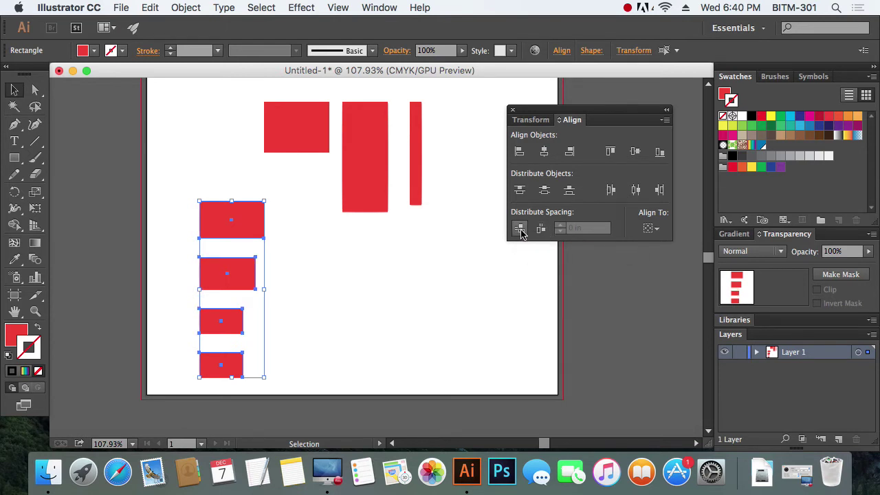
{"action": "left_click", "coordinate": [420, 317]}
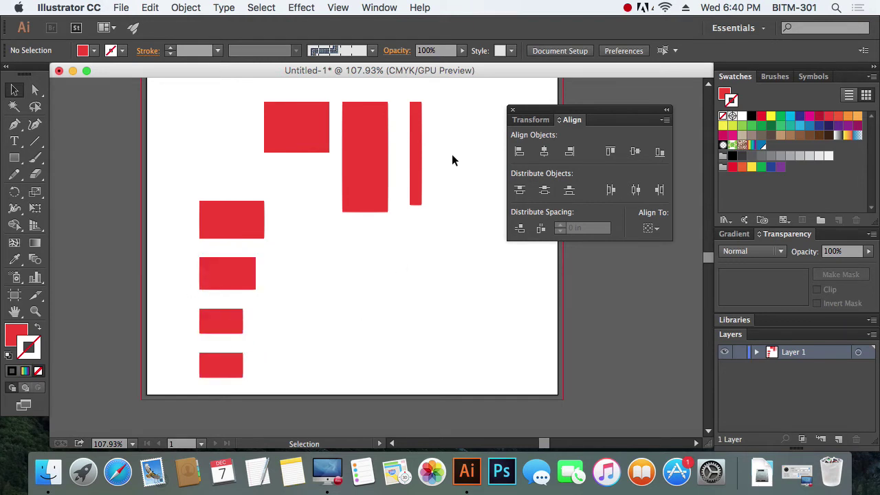
{"action": "left_click_drag", "start_coordinate": [451, 160], "coordinate": [324, 112]}
{"action": "left_click", "coordinate": [541, 230]}
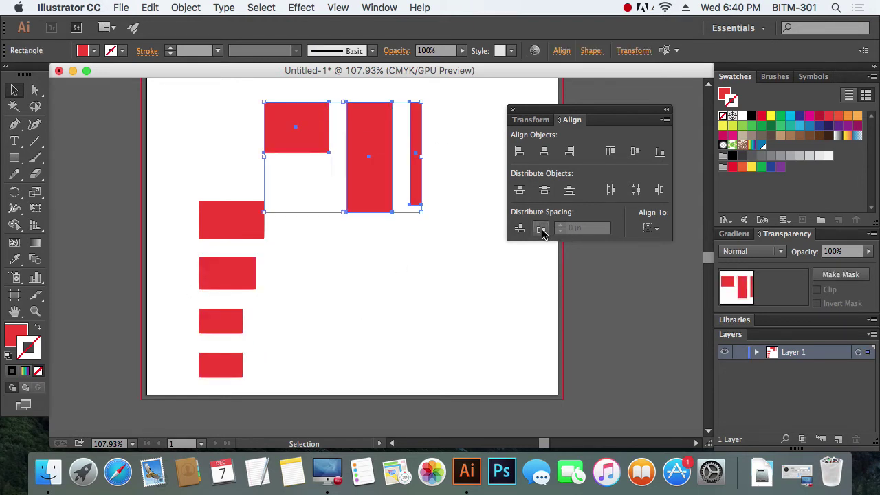
{"action": "left_click", "coordinate": [442, 289]}
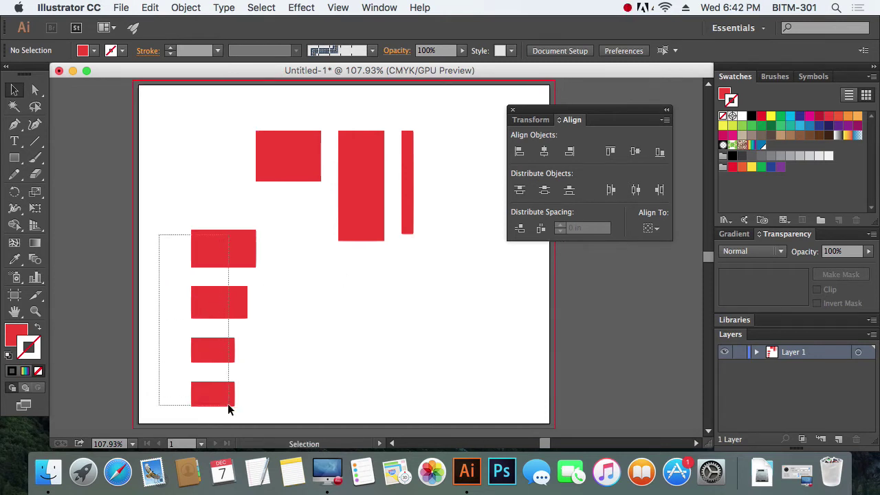
{"action": "left_click_drag", "start_coordinate": [158, 239], "coordinate": [229, 407]}
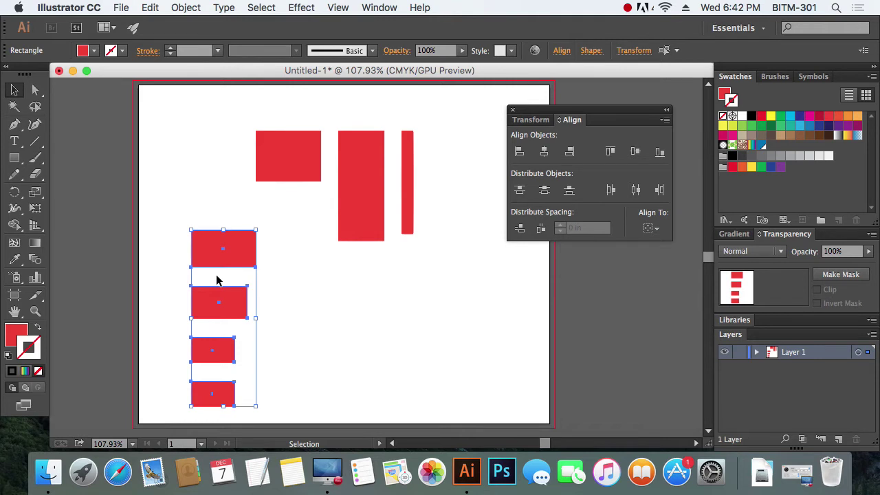
{"action": "key", "text": "super+equal"}
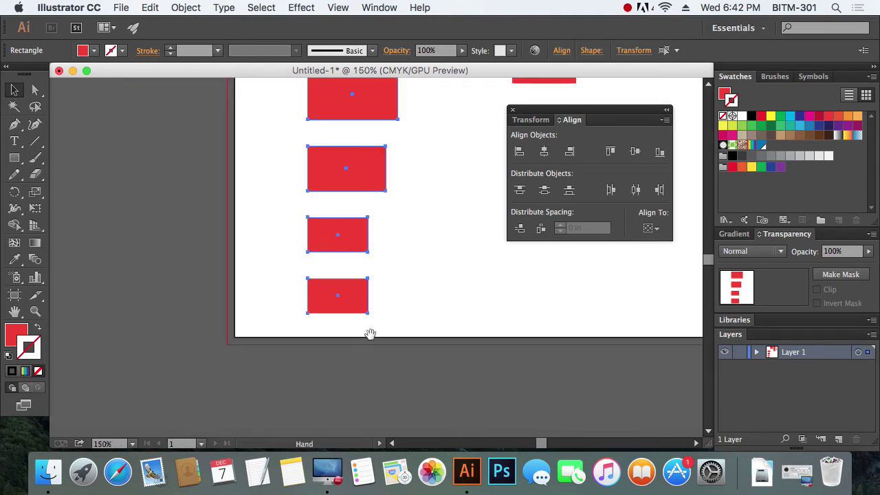
{"action": "scroll", "coordinate": [367, 334], "scroll_direction": "up", "scroll_amount": 2}
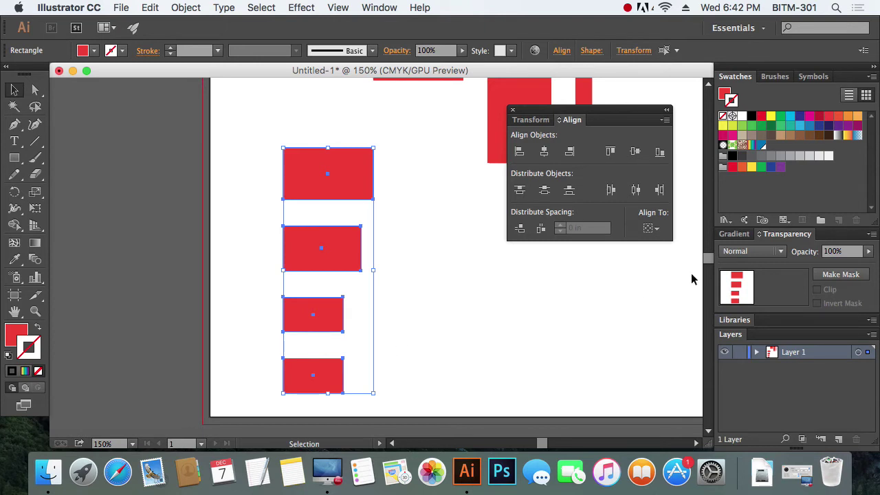
{"action": "left_click", "coordinate": [653, 228]}
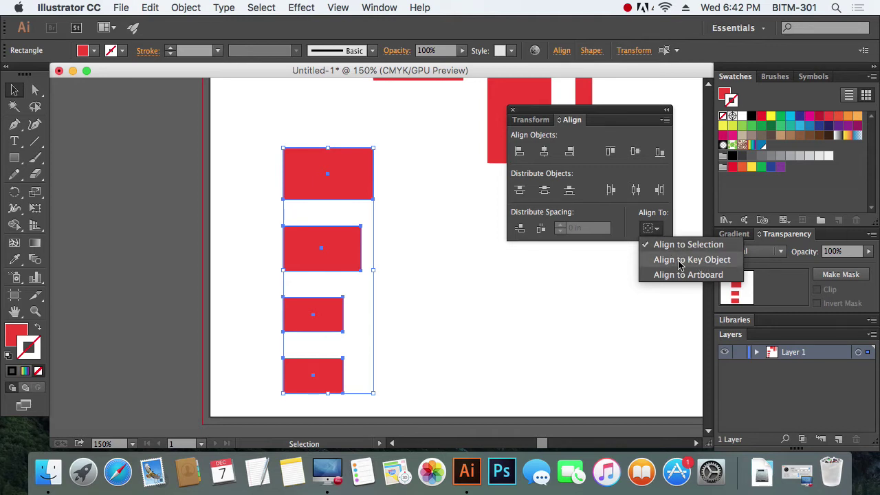
{"action": "left_click", "coordinate": [454, 284]}
{"action": "left_click", "coordinate": [339, 178]}
{"action": "left_click", "coordinate": [656, 229]}
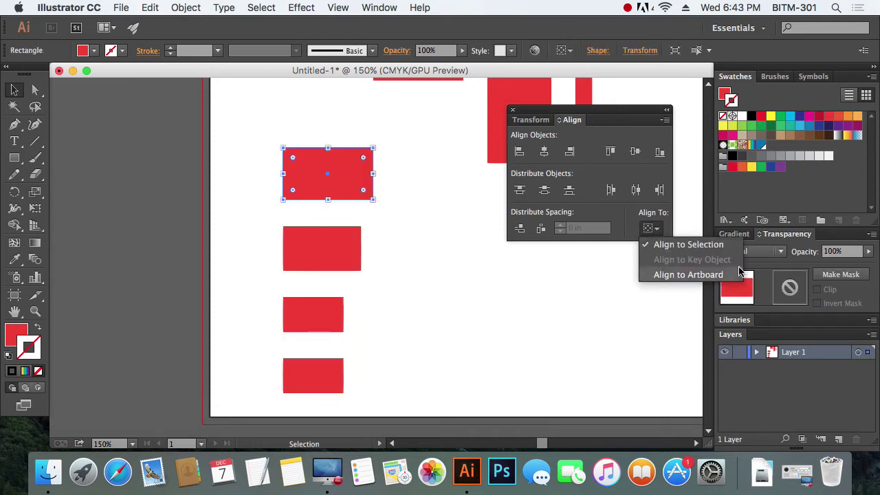
{"action": "left_click", "coordinate": [555, 282]}
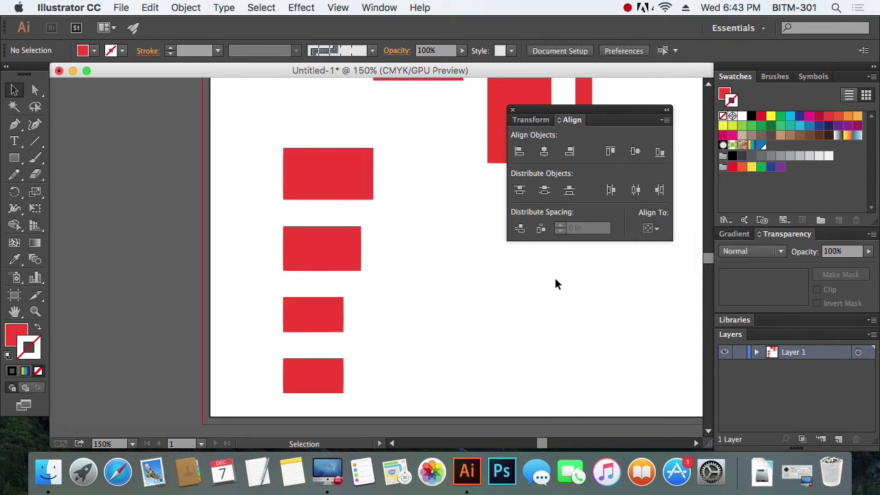
{"action": "left_click", "coordinate": [650, 229]}
{"action": "left_click", "coordinate": [445, 279]}
{"action": "left_click_drag", "start_coordinate": [382, 385], "coordinate": [306, 172]}
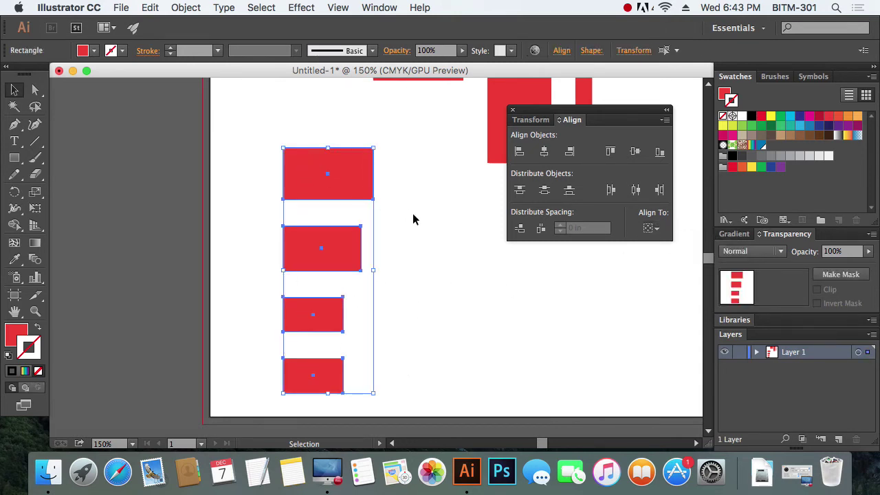
Step: Distribute the four rectangles vertically 0.2 in apart, keyed to the bottom rectangle
{"action": "left_click", "coordinate": [650, 228]}
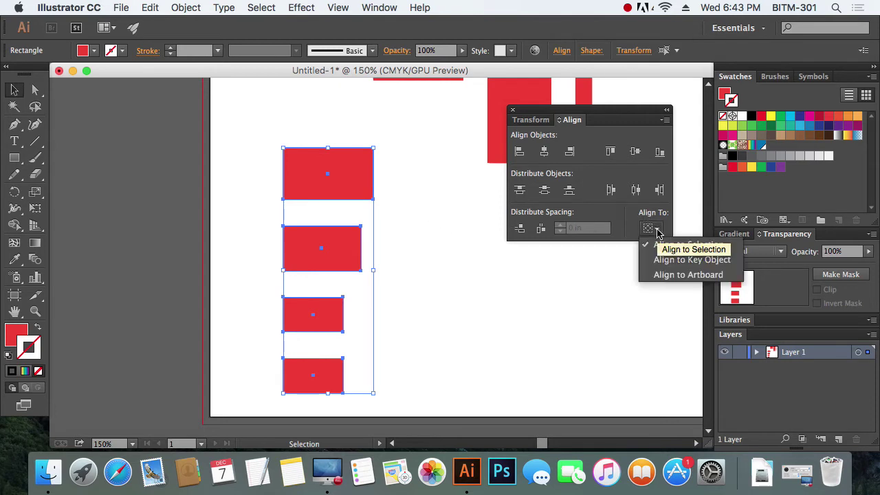
{"action": "left_click", "coordinate": [691, 260]}
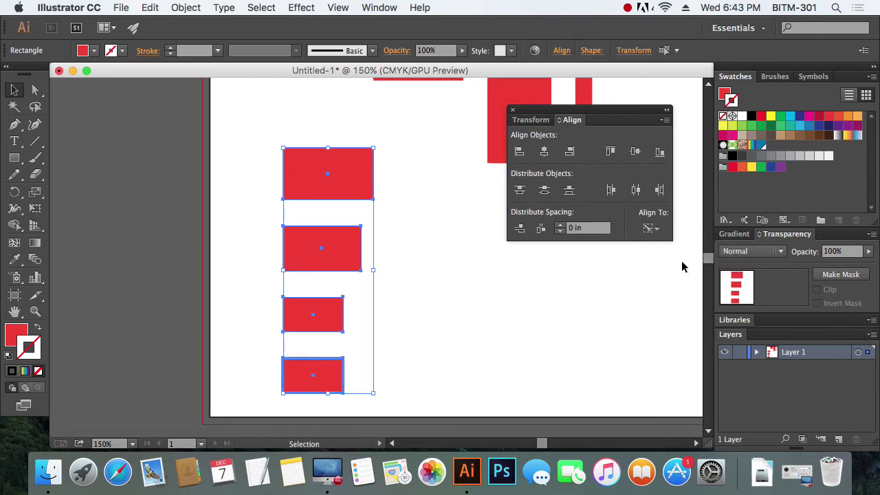
{"action": "left_click", "coordinate": [580, 227]}
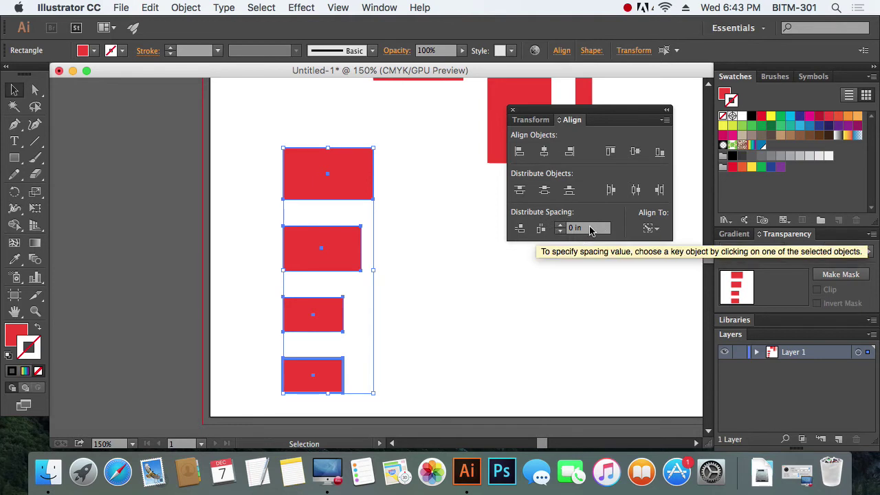
{"action": "key", "text": "BackSpace"}
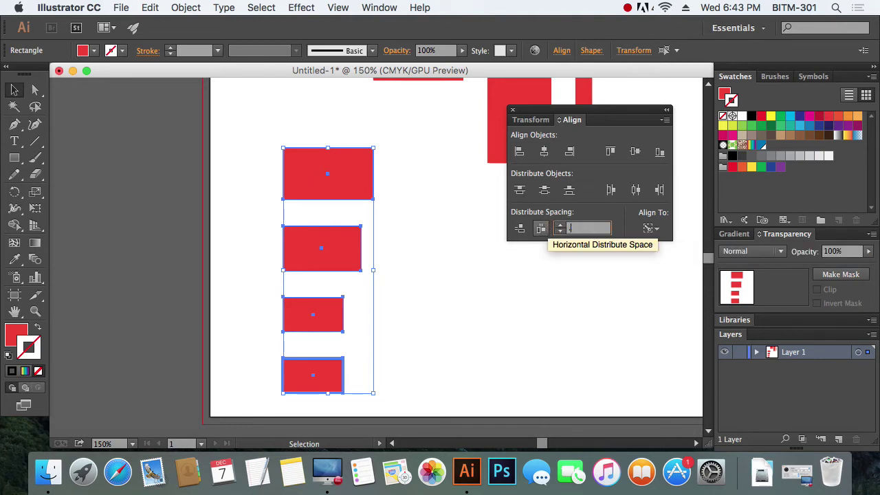
{"action": "type", "text": "2"}
{"action": "key", "text": "Return"}
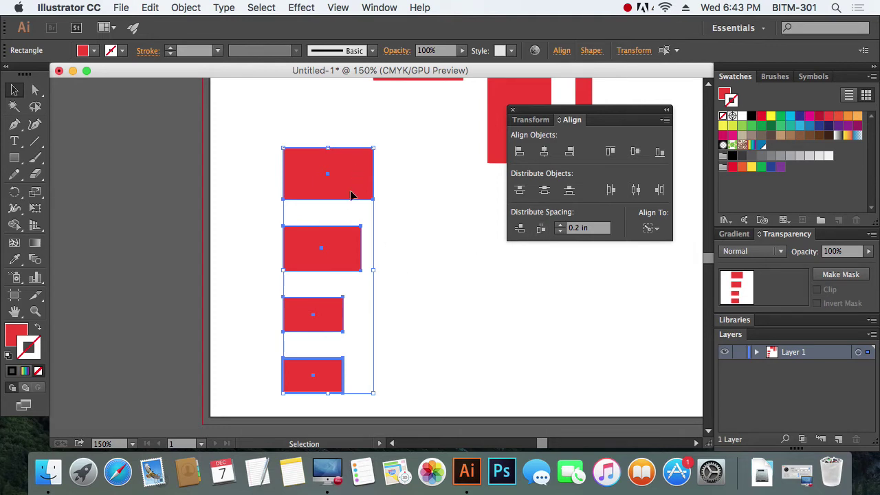
{"action": "left_click", "coordinate": [519, 230]}
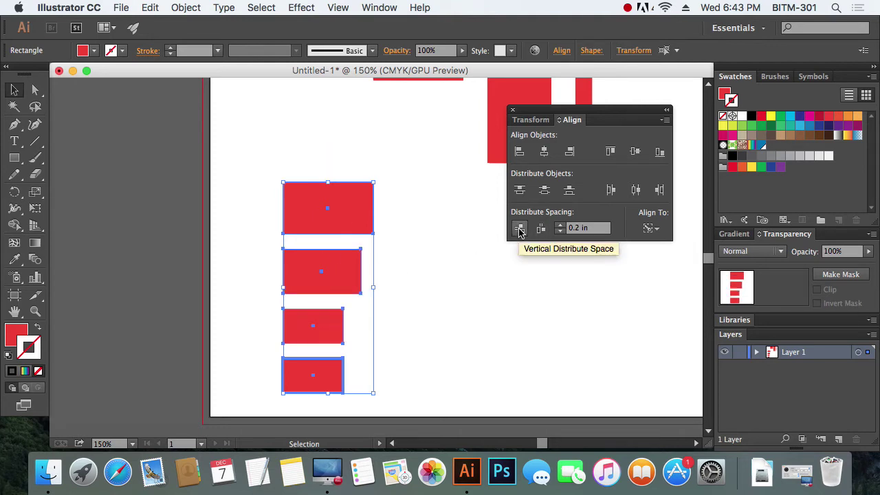
{"action": "left_click", "coordinate": [469, 373]}
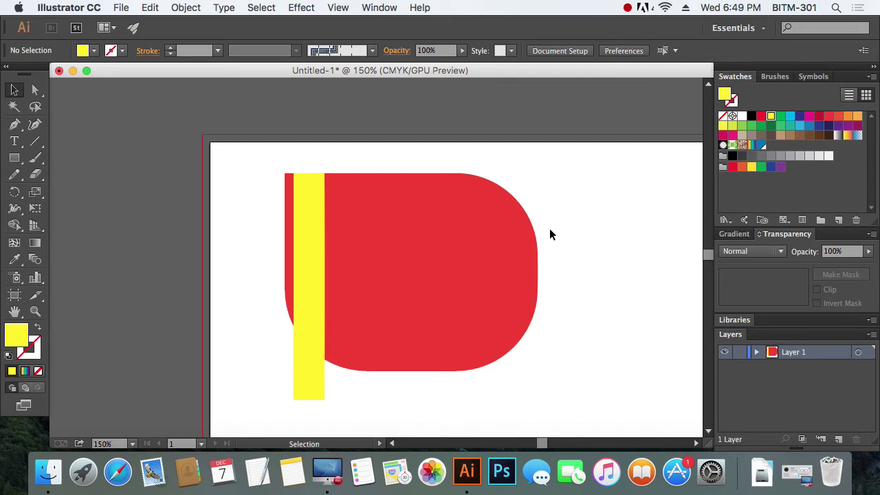
Step: Zoom in on the top-left corner and snap the yellow bar's left edge to the red shape's edge
{"action": "key", "text": "z"}
{"action": "left_click_drag", "start_coordinate": [290, 202], "coordinate": [416, 252]}
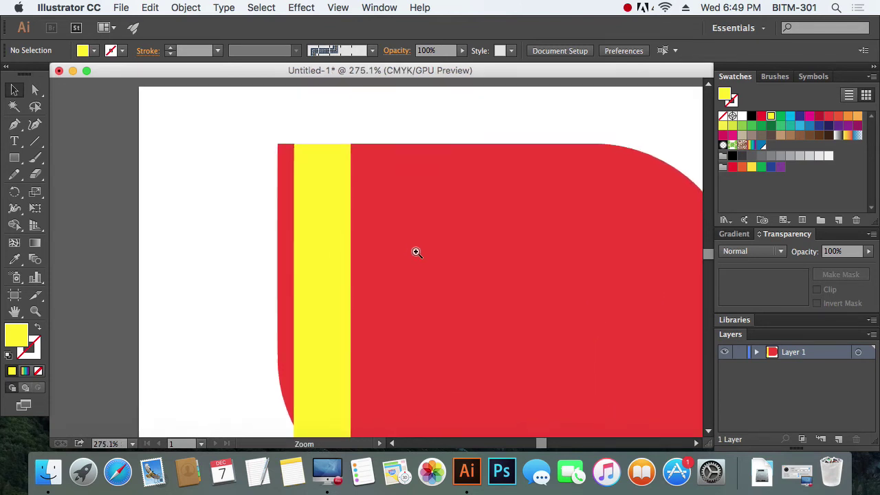
{"action": "left_click_drag", "start_coordinate": [383, 192], "coordinate": [408, 154]}
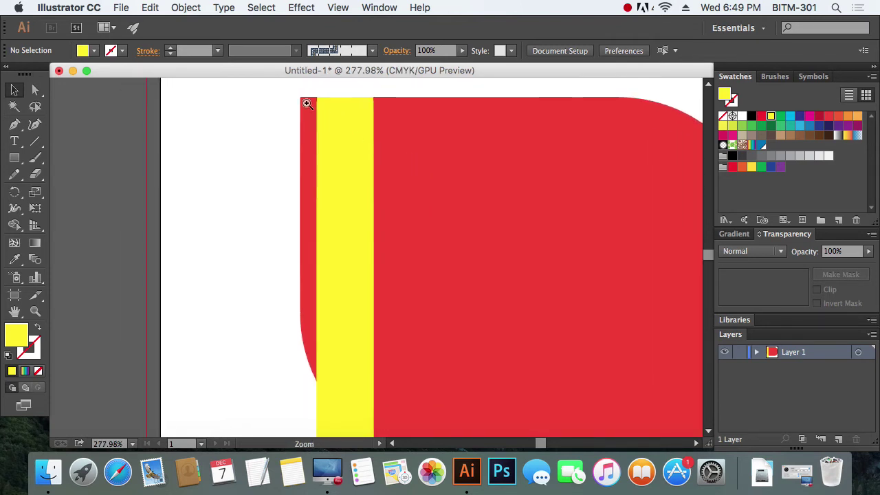
{"action": "left_click_drag", "start_coordinate": [308, 103], "coordinate": [502, 252]}
{"action": "left_click_drag", "start_coordinate": [564, 254], "coordinate": [466, 255]}
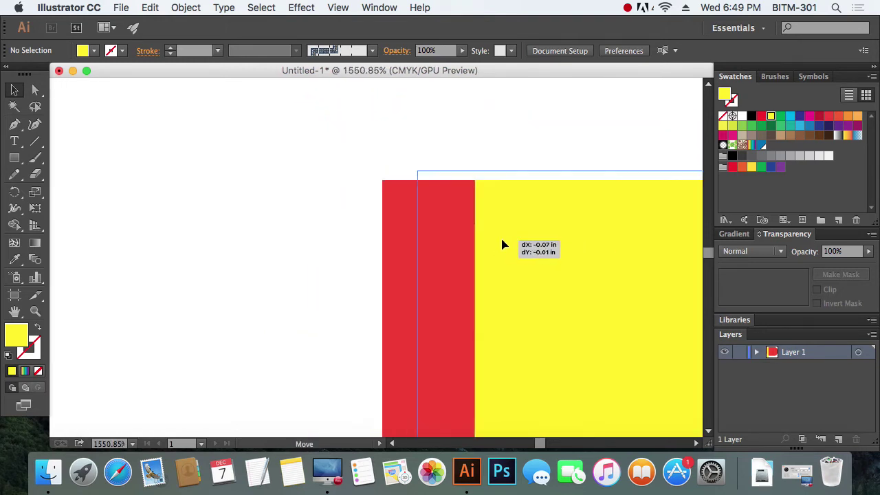
{"action": "left_click", "coordinate": [377, 227]}
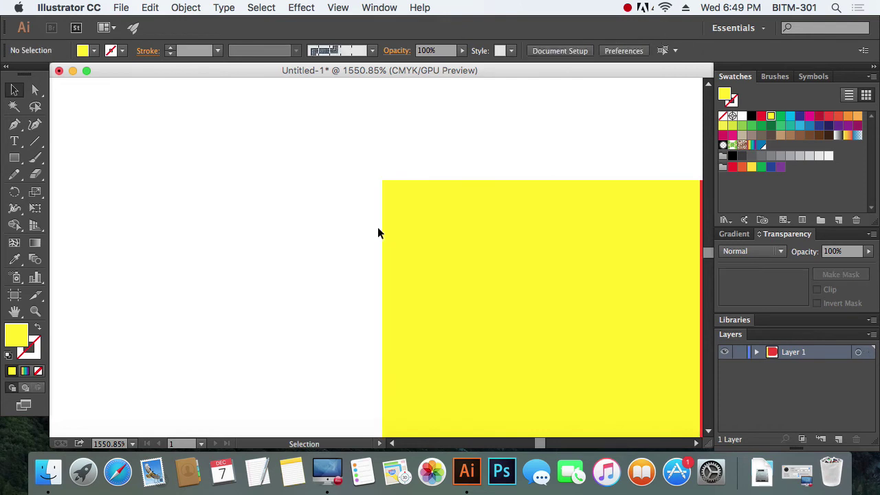
Step: Check the yellow bar against the red shape's lower curved corner, then zoom back out
{"action": "mouse_move", "coordinate": [505, 259]}
{"action": "left_mouse_down"}
{"action": "mouse_move", "coordinate": [495, 259]}
{"action": "mouse_move", "coordinate": [451, 138]}
{"action": "mouse_move", "coordinate": [438, 197]}
{"action": "left_mouse_up"}
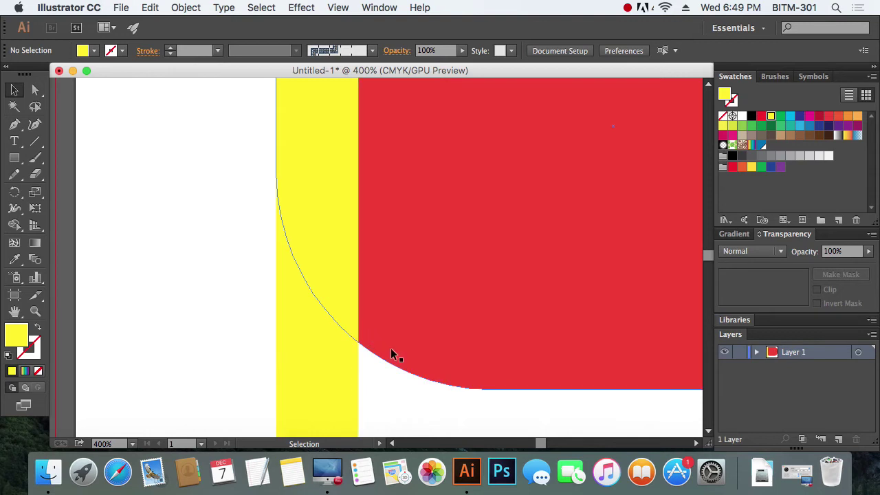
{"action": "left_click", "coordinate": [359, 349]}
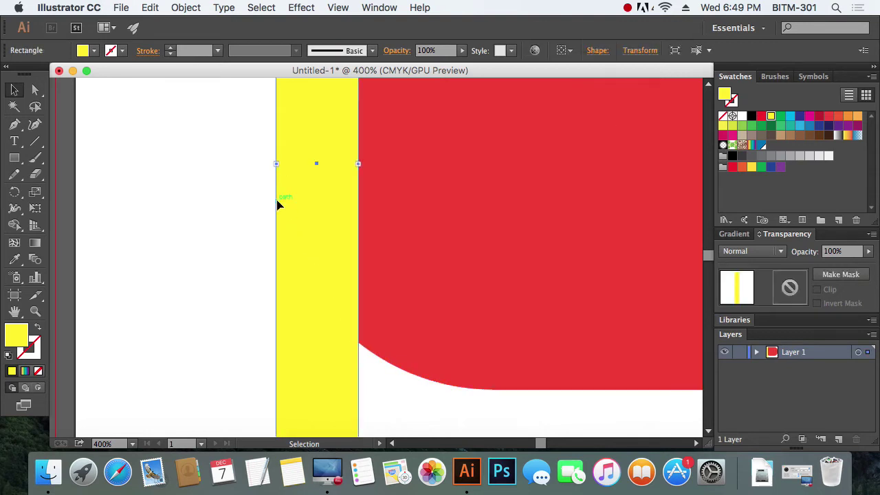
{"action": "left_click", "coordinate": [15, 123]}
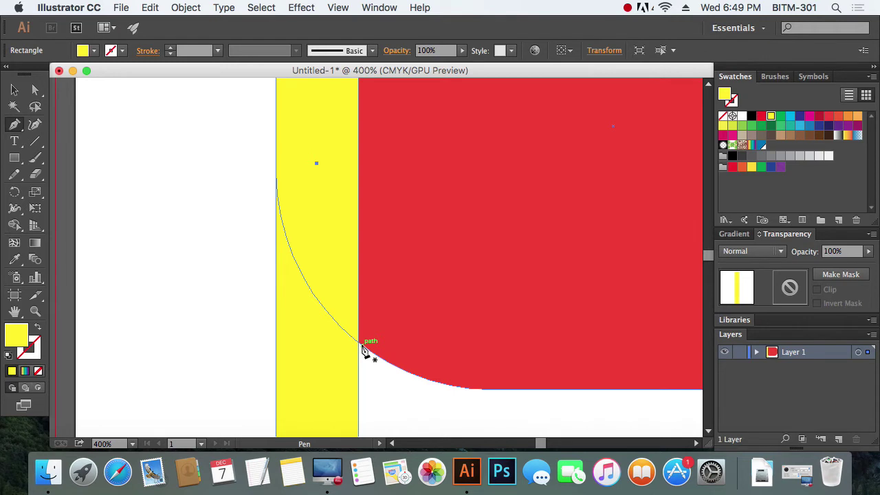
{"action": "left_click", "coordinate": [14, 90]}
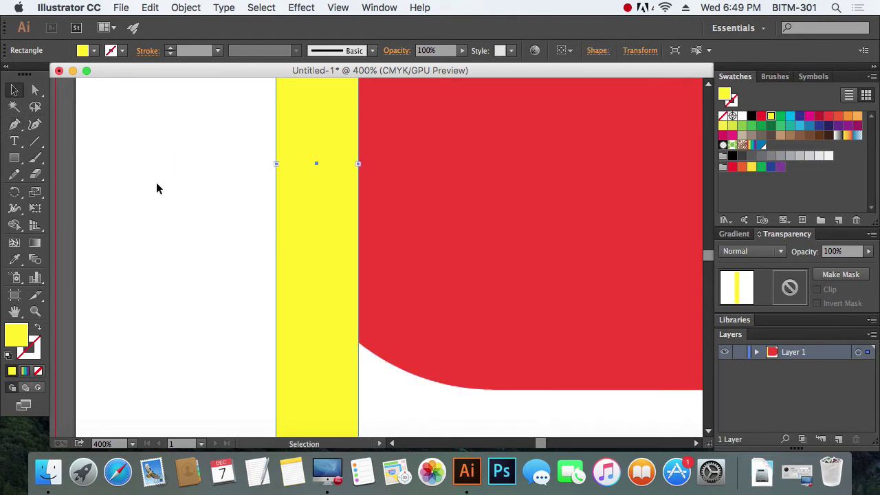
{"action": "left_click", "coordinate": [157, 189]}
{"action": "left_click_drag", "start_coordinate": [412, 246], "coordinate": [371, 253]}
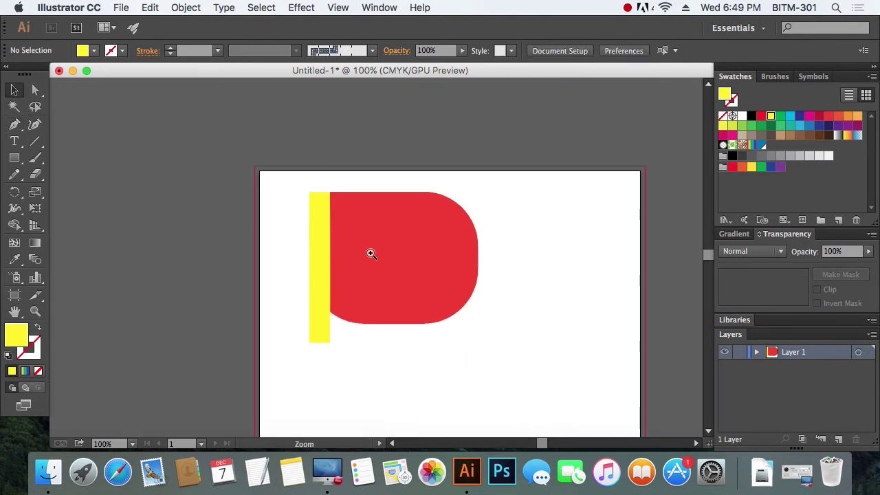
{"action": "left_click_drag", "start_coordinate": [300, 183], "coordinate": [384, 234]}
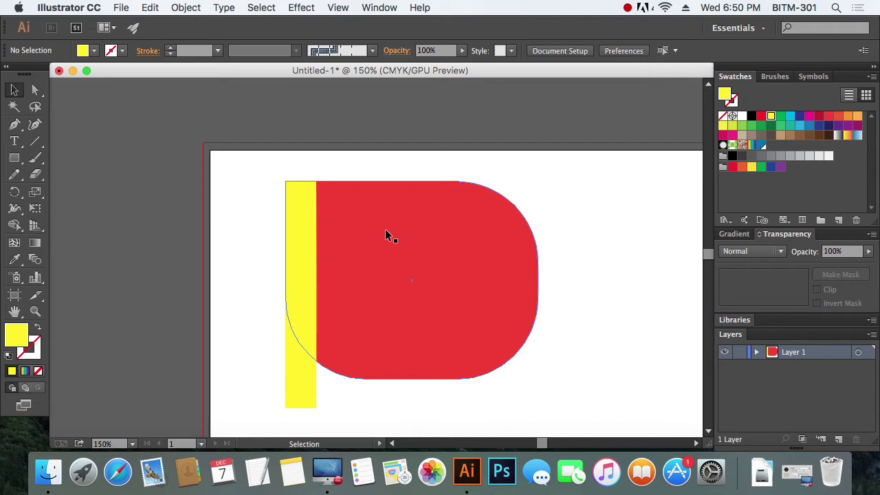
Step: Lock the red rounded shape in place with Object > Lock > Selection
{"action": "left_click", "coordinate": [386, 231]}
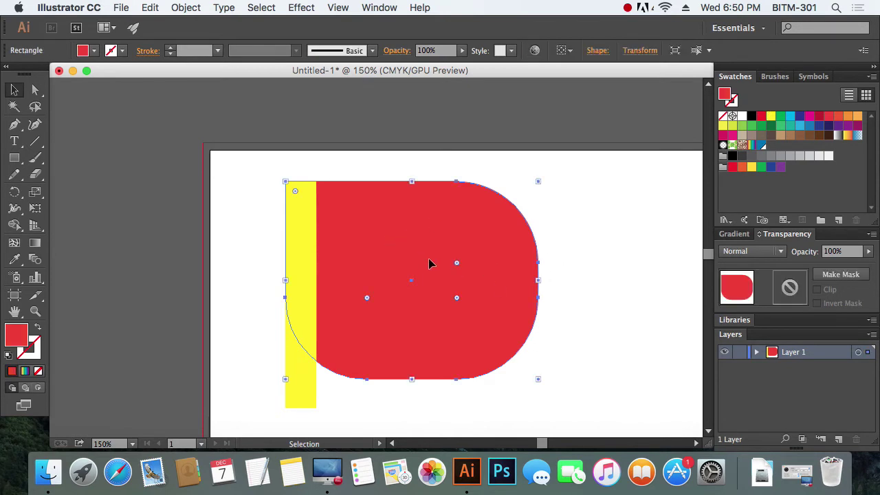
{"action": "left_click", "coordinate": [186, 8]}
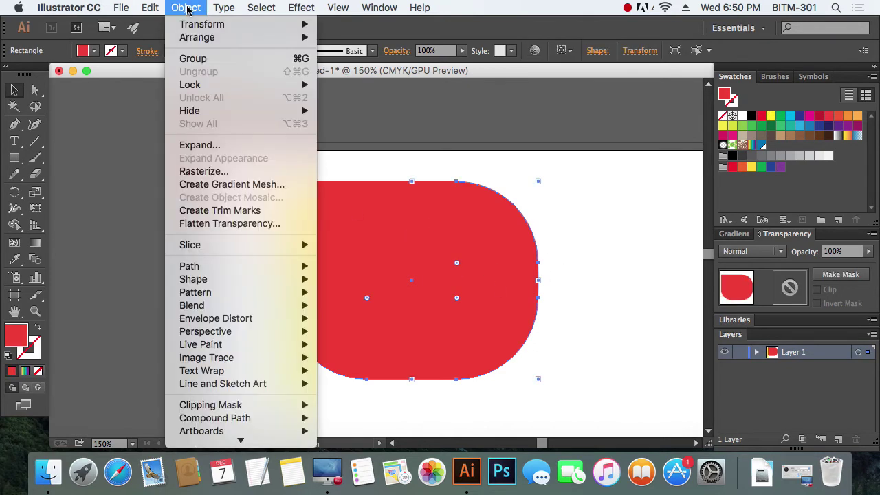
{"action": "mouse_move", "coordinate": [190, 84]}
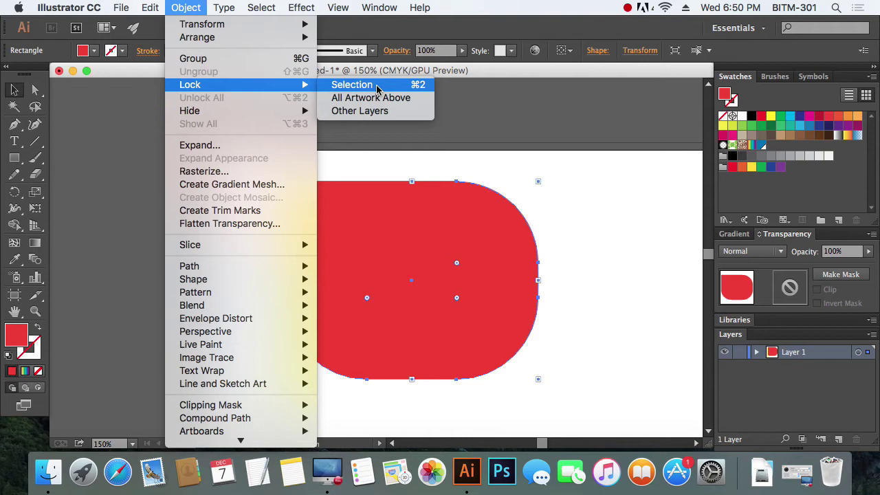
{"action": "left_click", "coordinate": [376, 87]}
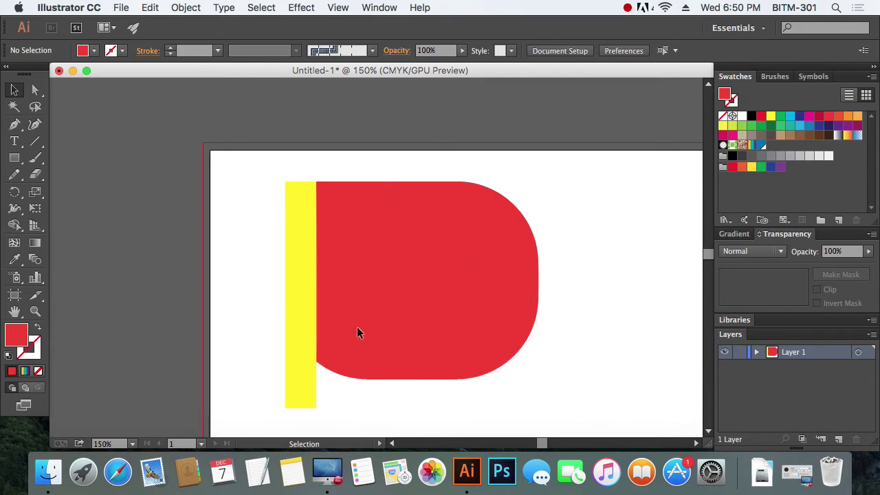
Step: Shorten the yellow bar so its bottom aligns with the red shape's bottom edge
{"action": "left_click", "coordinate": [309, 305]}
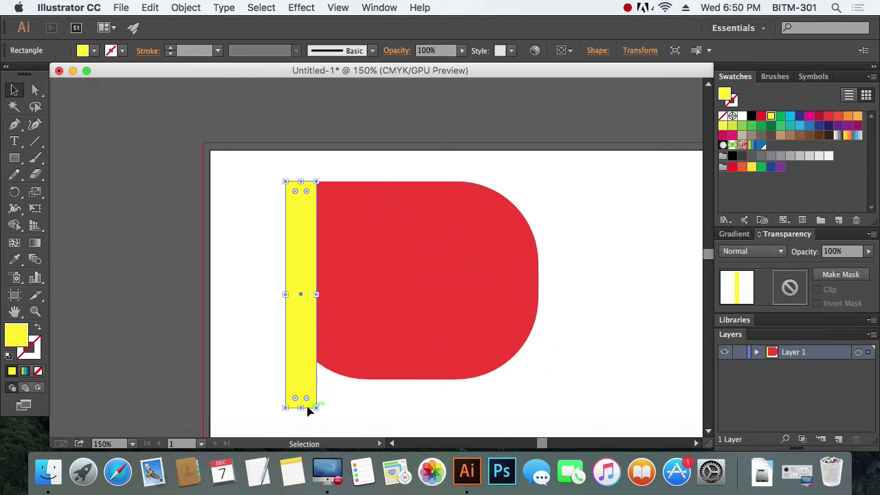
{"action": "left_click_drag", "start_coordinate": [300, 408], "coordinate": [300, 317]}
{"action": "left_click_drag", "start_coordinate": [302, 319], "coordinate": [302, 378]}
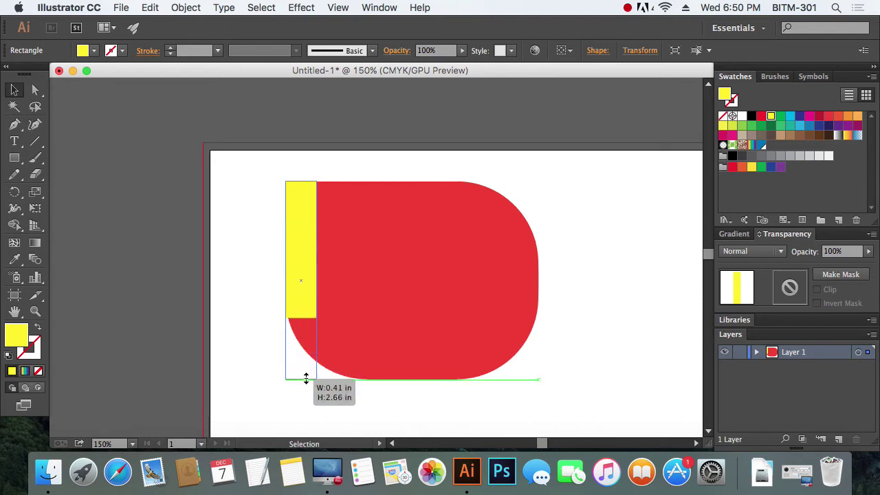
{"action": "key", "text": "super+shift+a"}
{"action": "left_click", "coordinate": [305, 336]}
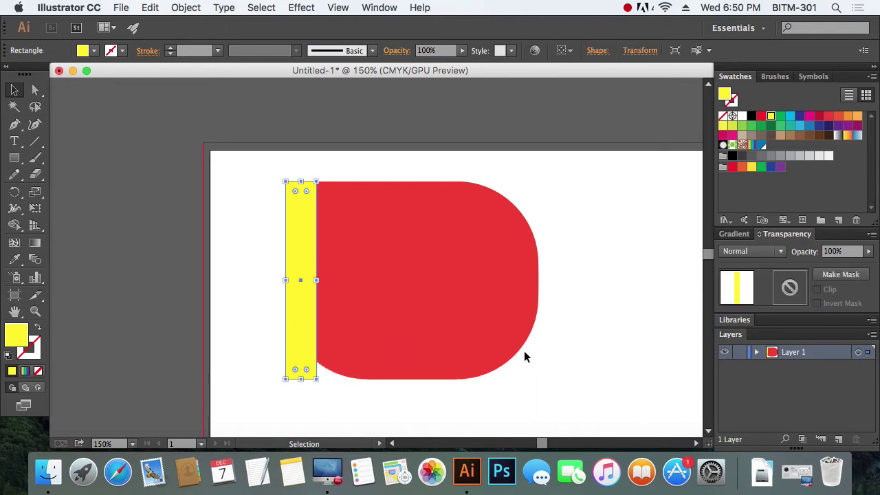
{"action": "left_click", "coordinate": [528, 378]}
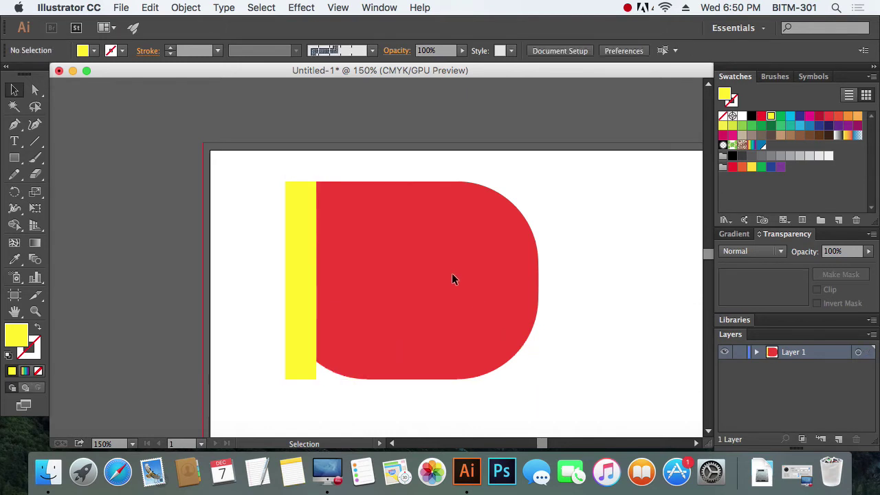
{"action": "left_click_drag", "start_coordinate": [476, 306], "coordinate": [553, 369]}
Step: Unlock All artwork, then confirm by clicking the red shape repeatedly that it selects
{"action": "left_click", "coordinate": [186, 9]}
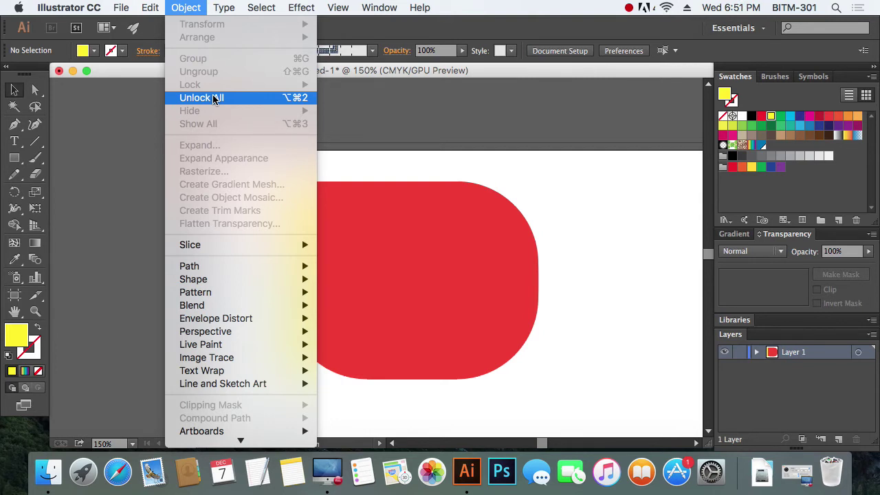
{"action": "left_click", "coordinate": [213, 99]}
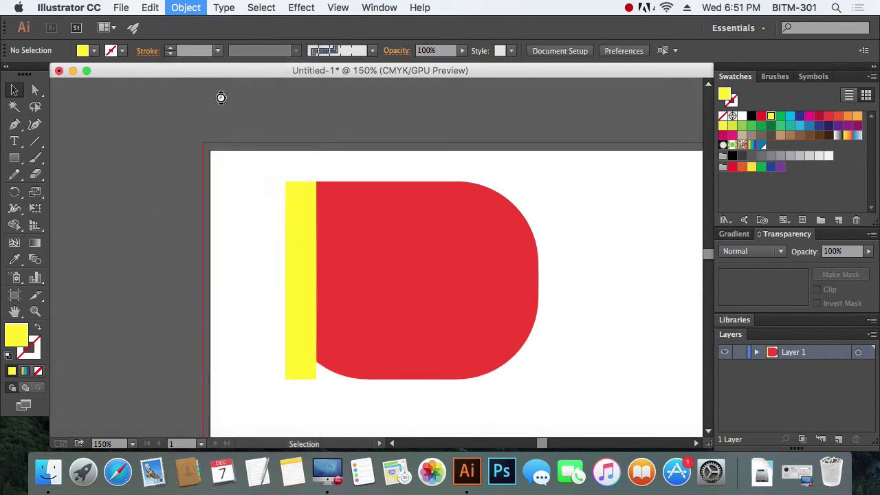
{"action": "left_click", "coordinate": [595, 344]}
{"action": "left_click", "coordinate": [520, 305]}
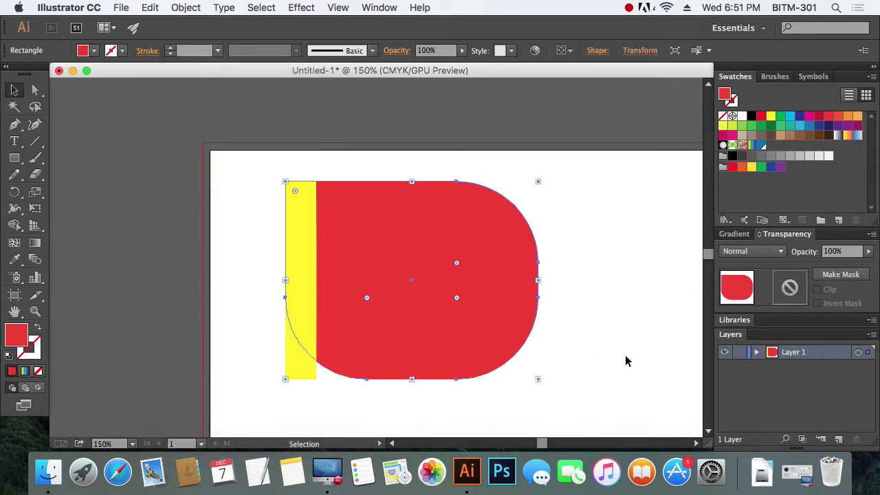
{"action": "left_click", "coordinate": [625, 356]}
{"action": "key", "text": "super+a"}
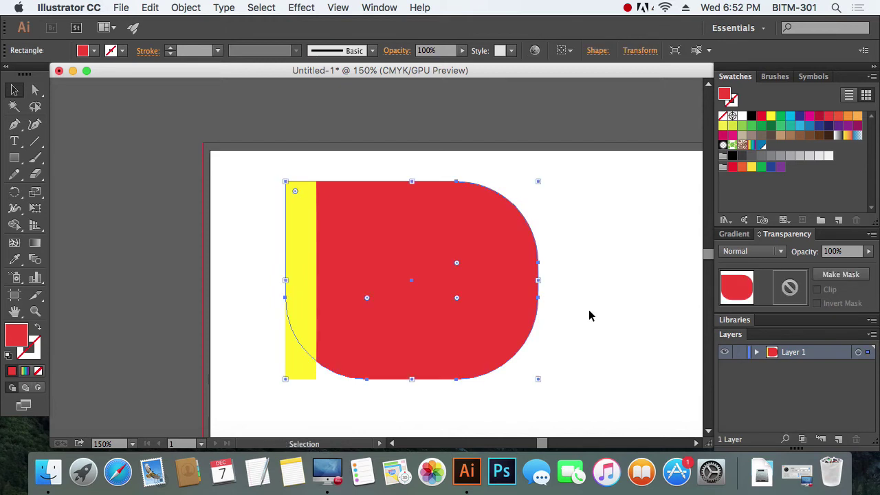
{"action": "left_click", "coordinate": [583, 303]}
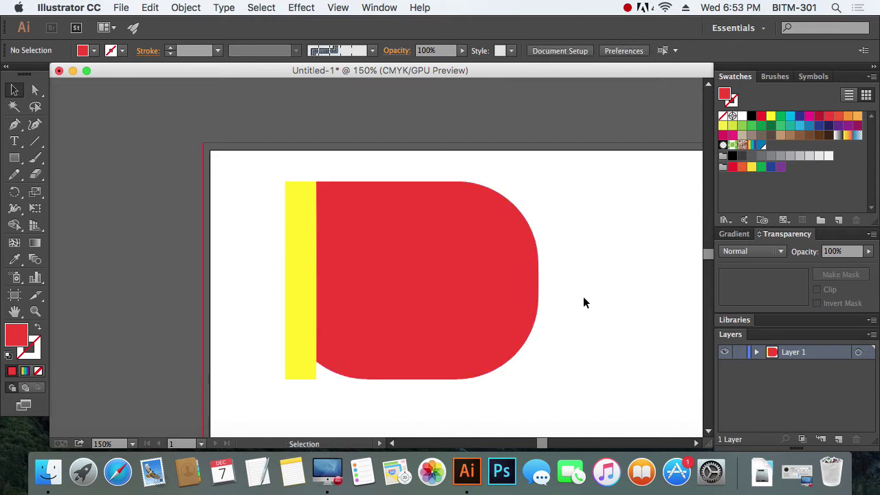
{"action": "left_click", "coordinate": [498, 277]}
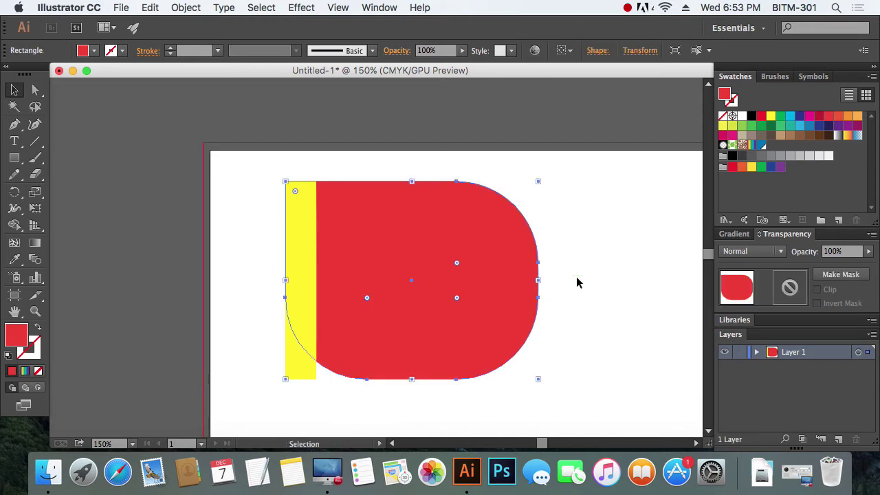
{"action": "left_click", "coordinate": [577, 282]}
{"action": "left_click", "coordinate": [440, 277]}
{"action": "left_click", "coordinate": [603, 277]}
{"action": "left_click", "coordinate": [444, 292]}
Step: Hide the red shape and drag the yellow bar's corner widgets until its ends are fully round
{"action": "left_click", "coordinate": [185, 7]}
{"action": "mouse_move", "coordinate": [189, 110]}
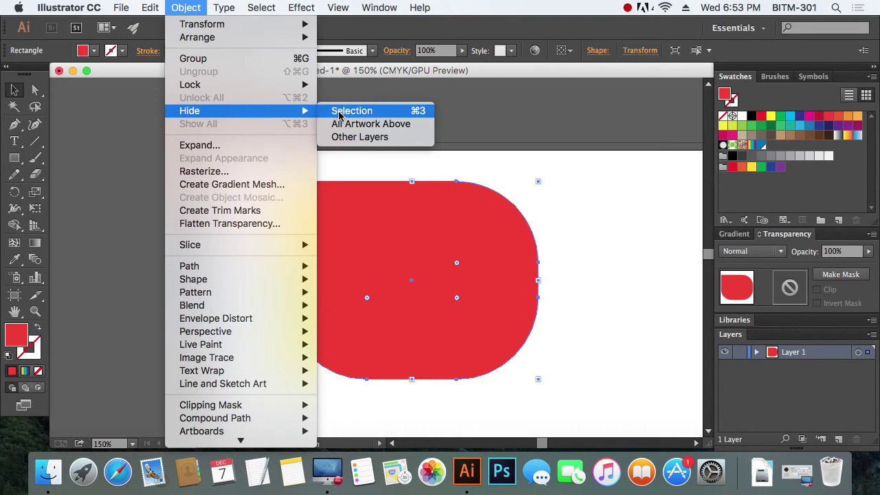
{"action": "left_click", "coordinate": [415, 110]}
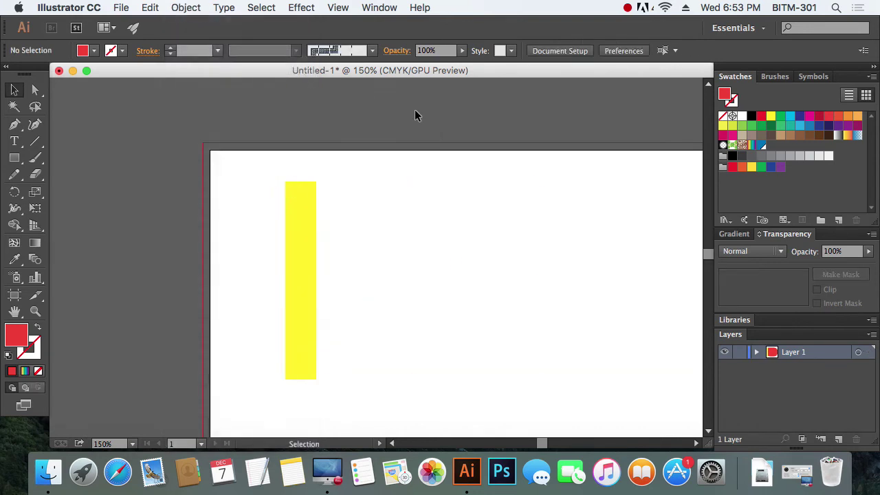
{"action": "left_click", "coordinate": [311, 307]}
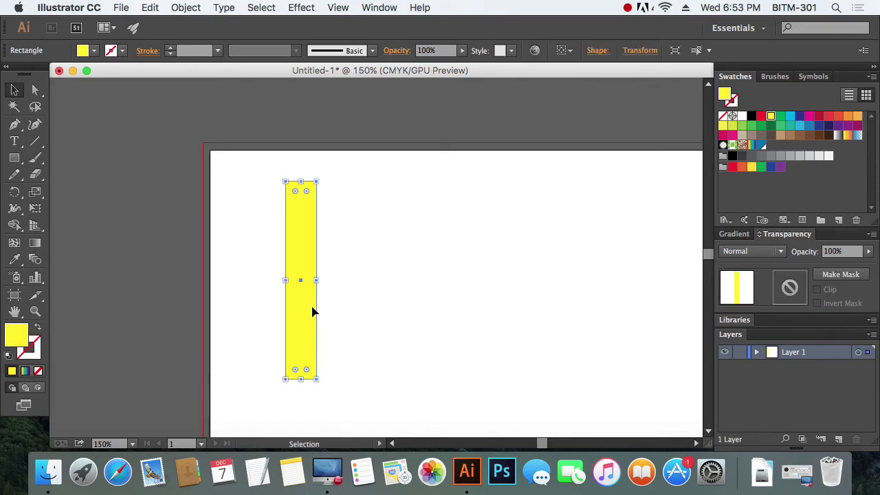
{"action": "left_click", "coordinate": [35, 89]}
{"action": "left_click_drag", "start_coordinate": [305, 191], "coordinate": [295, 229]}
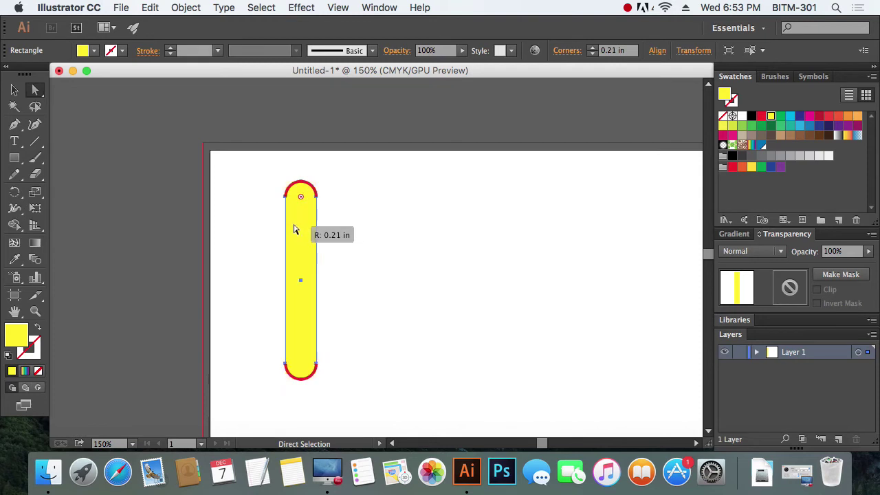
{"action": "left_click", "coordinate": [402, 355]}
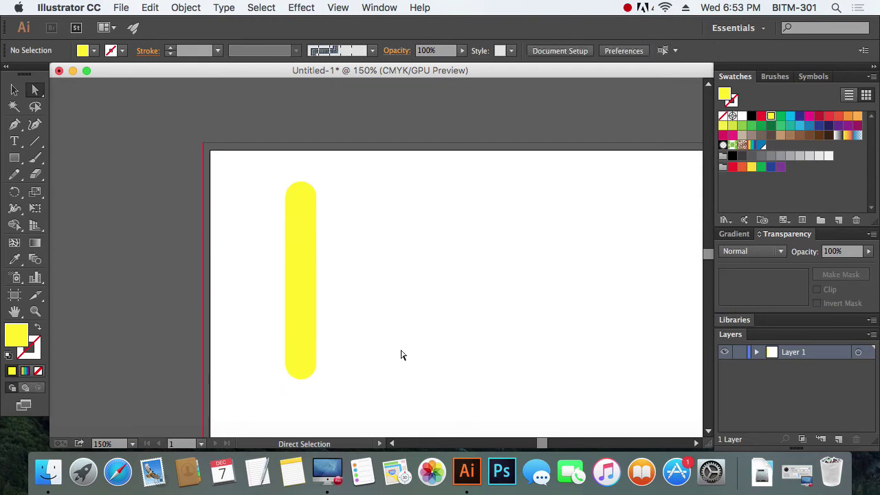
{"action": "left_click", "coordinate": [15, 90]}
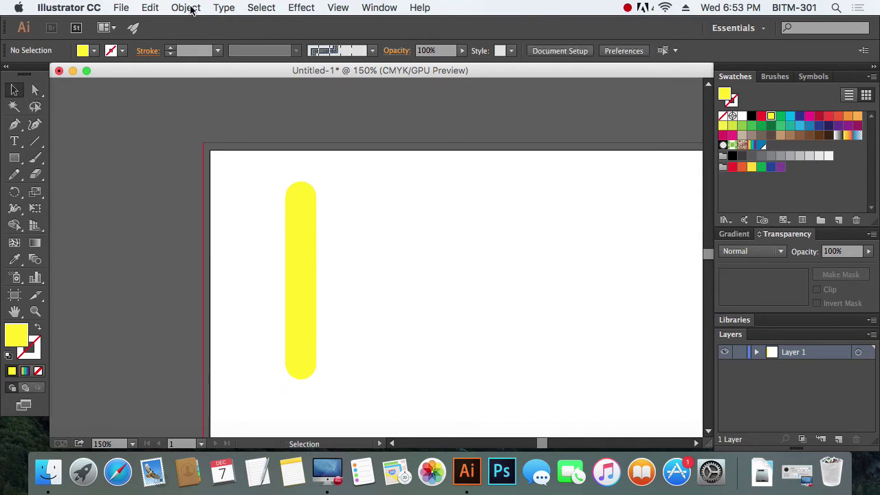
Step: Show all hidden artwork so the red shape reappears
{"action": "left_click", "coordinate": [190, 8]}
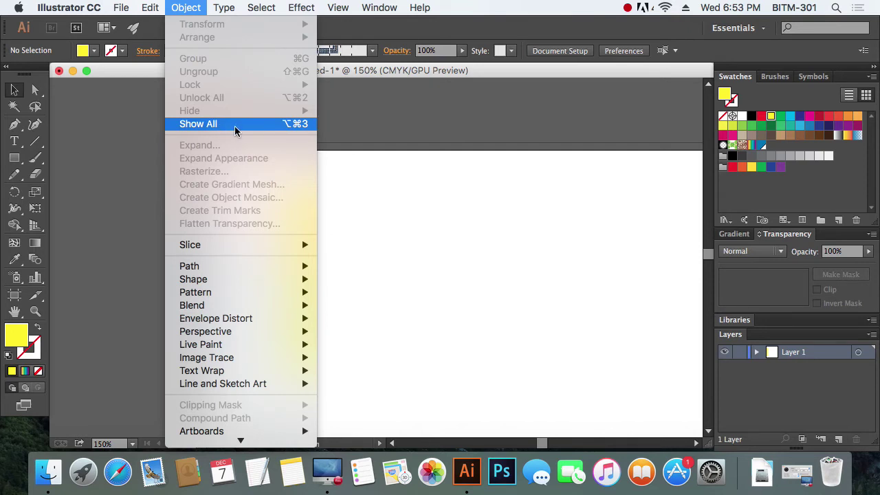
{"action": "left_click", "coordinate": [235, 126]}
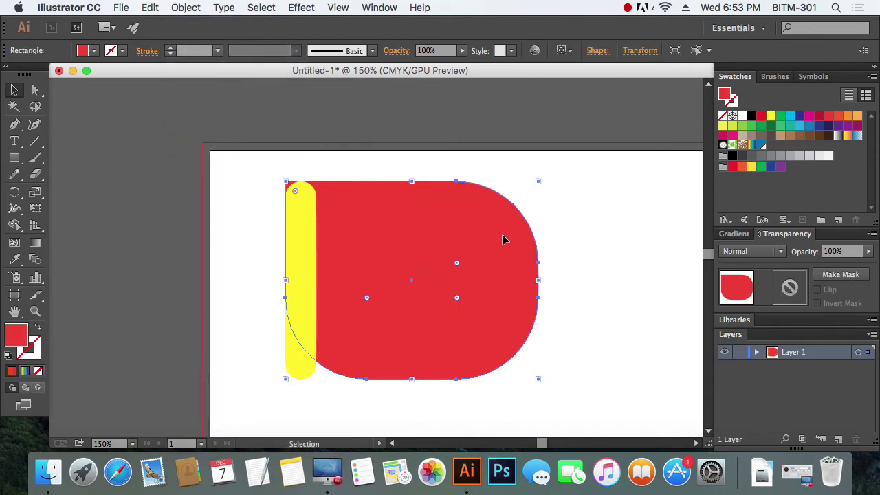
{"action": "left_click", "coordinate": [598, 270]}
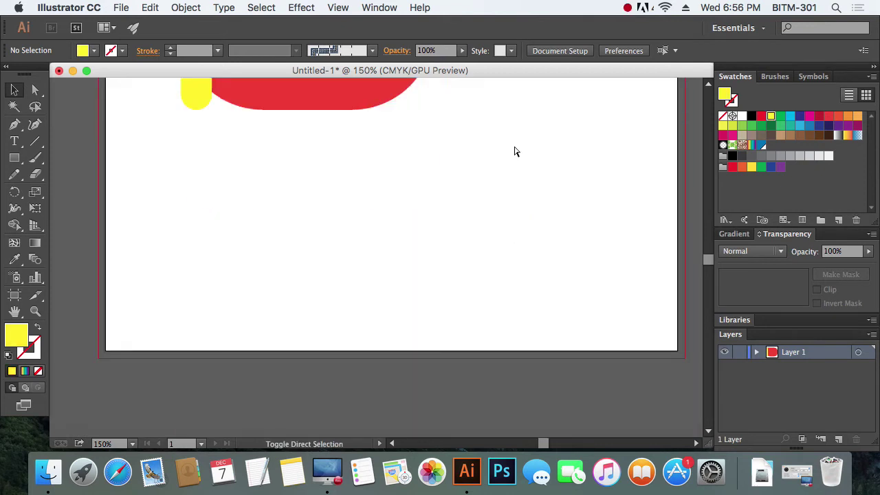
Step: Draw three overlapping ellipses below the D shape, filled green, cyan and red
{"action": "left_click_drag", "start_coordinate": [14, 157], "coordinate": [90, 190]}
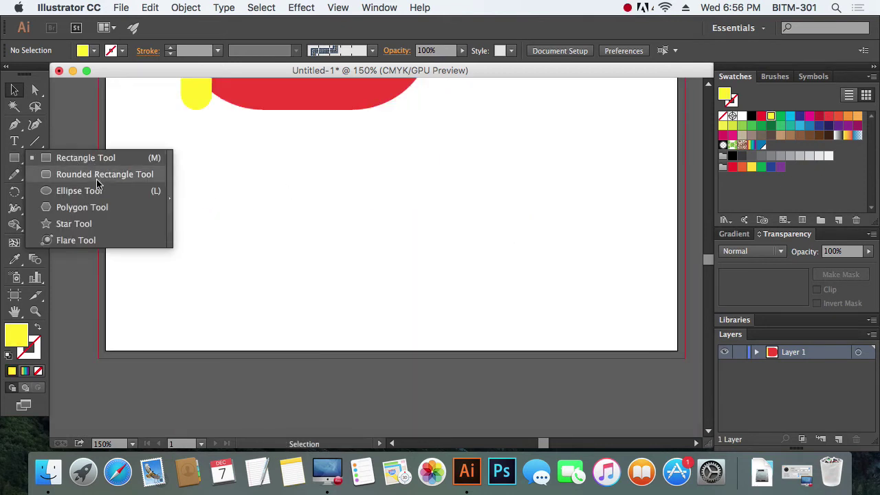
{"action": "left_click_drag", "start_coordinate": [252, 157], "coordinate": [413, 307]}
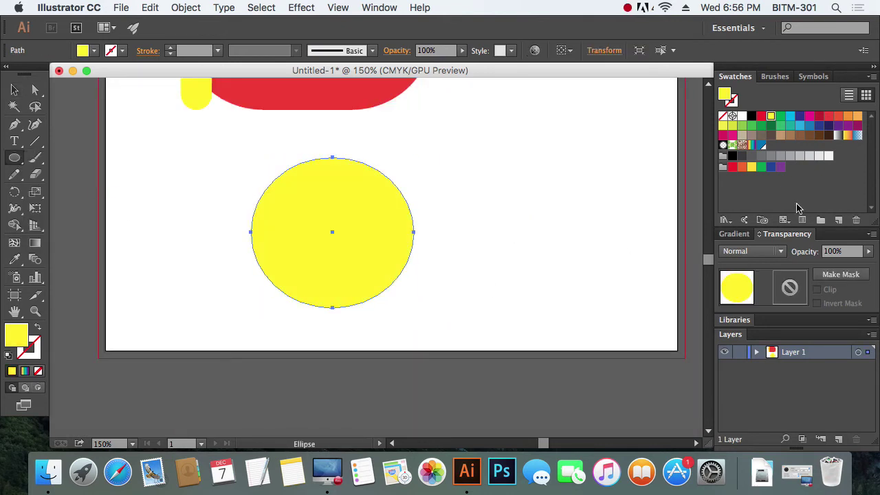
{"action": "left_click", "coordinate": [781, 116]}
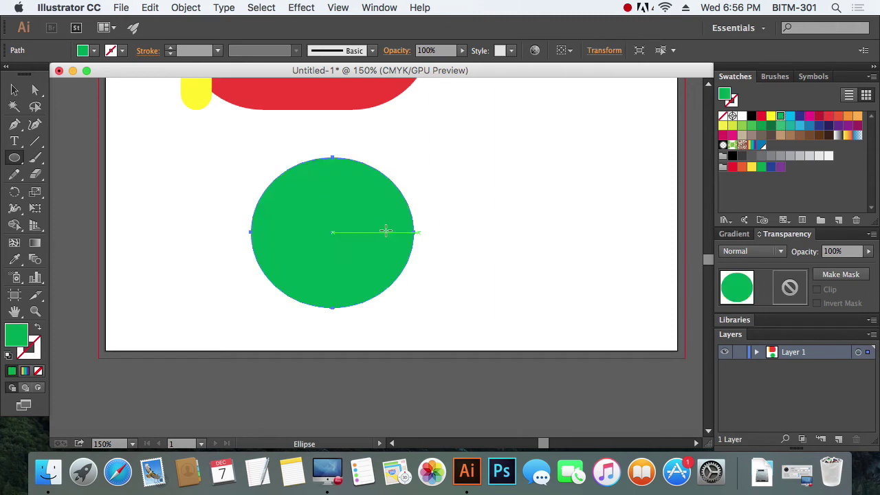
{"action": "left_click_drag", "start_coordinate": [359, 203], "coordinate": [452, 308]}
{"action": "left_click", "coordinate": [789, 116]}
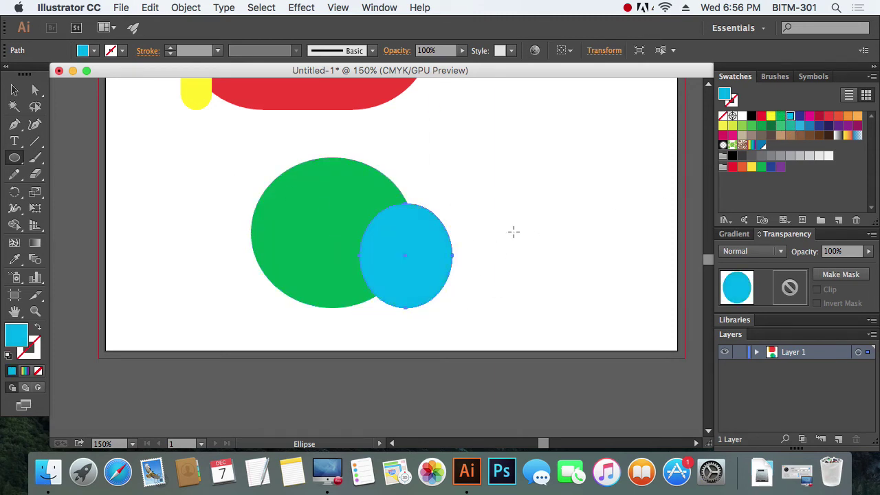
{"action": "mouse_move", "coordinate": [478, 158]}
{"action": "left_mouse_down"}
{"action": "mouse_move", "coordinate": [365, 220]}
{"action": "mouse_move", "coordinate": [364, 233]}
{"action": "left_mouse_up"}
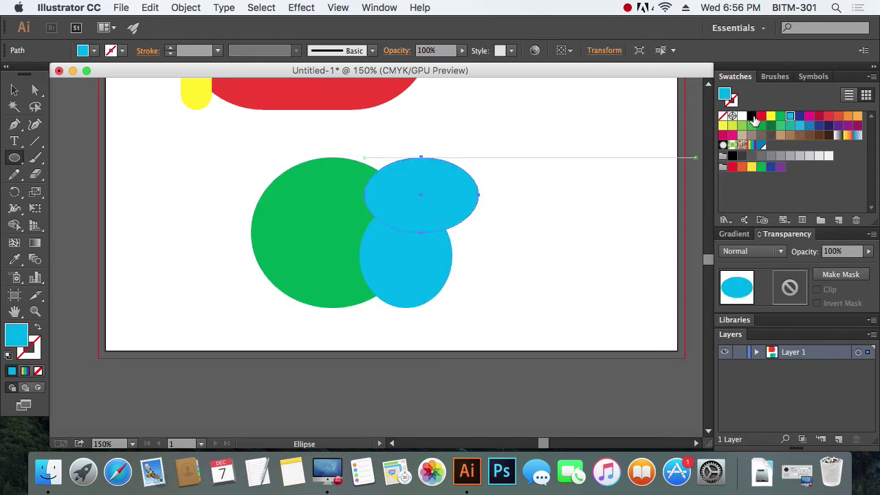
{"action": "left_click", "coordinate": [761, 115]}
Step: Move and enlarge the red and cyan ellipses so all three overlap
{"action": "left_click", "coordinate": [14, 90]}
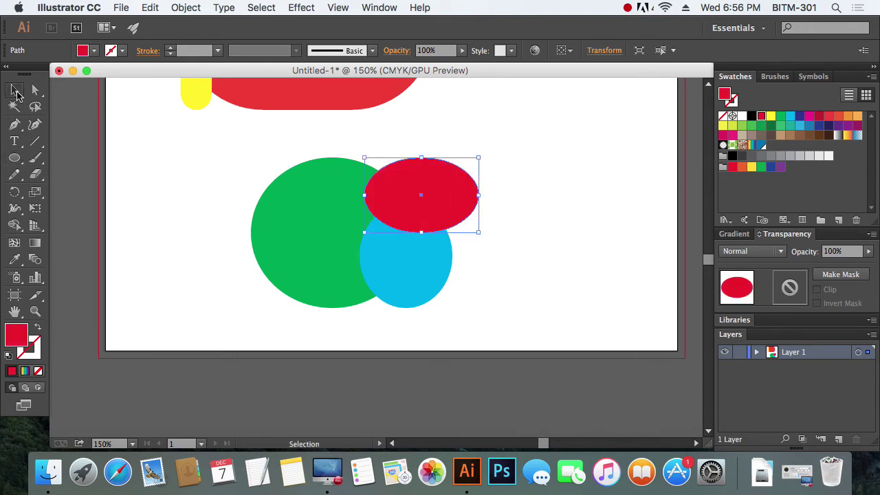
{"action": "left_click_drag", "start_coordinate": [446, 207], "coordinate": [410, 216]}
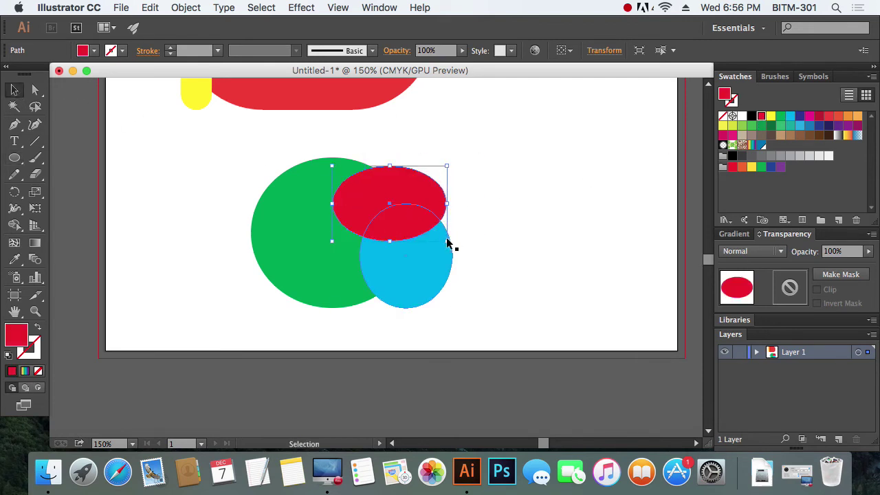
{"action": "left_click_drag", "start_coordinate": [448, 238], "coordinate": [477, 277]}
{"action": "left_click_drag", "start_coordinate": [444, 216], "coordinate": [436, 223]}
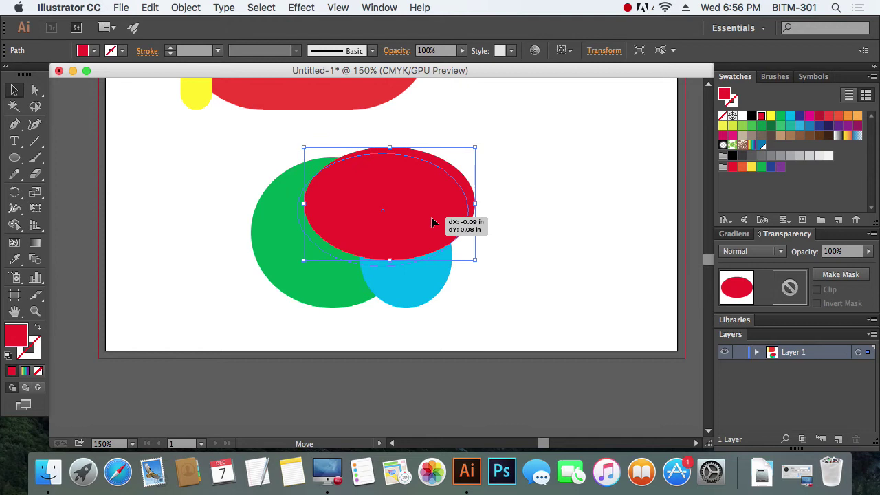
{"action": "left_click", "coordinate": [417, 273]}
{"action": "left_click_drag", "start_coordinate": [451, 305], "coordinate": [465, 324]}
{"action": "left_click_drag", "start_coordinate": [437, 291], "coordinate": [423, 295]}
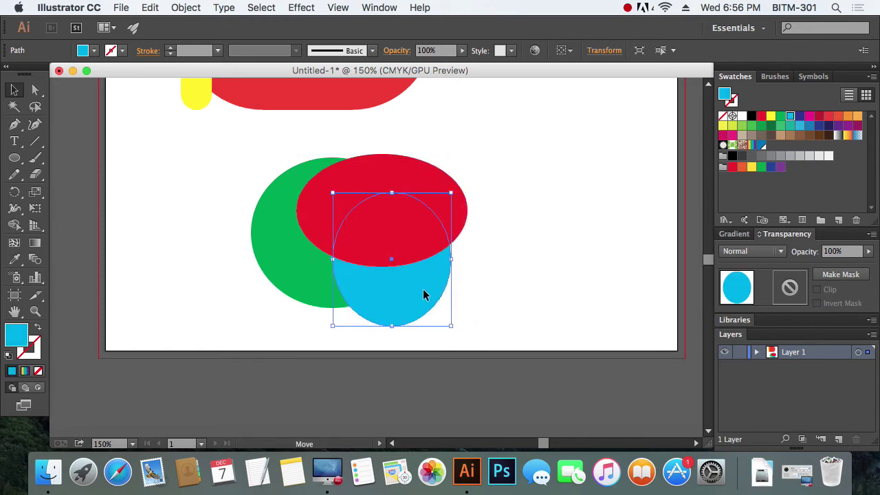
{"action": "left_click", "coordinate": [551, 294]}
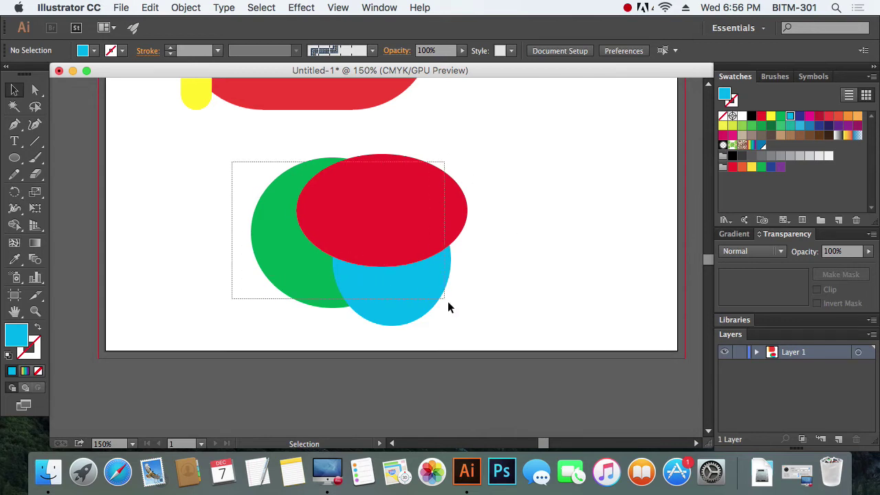
Step: Marquee-select the three ellipses and group them with Object > Group
{"action": "left_click_drag", "start_coordinate": [232, 166], "coordinate": [471, 320]}
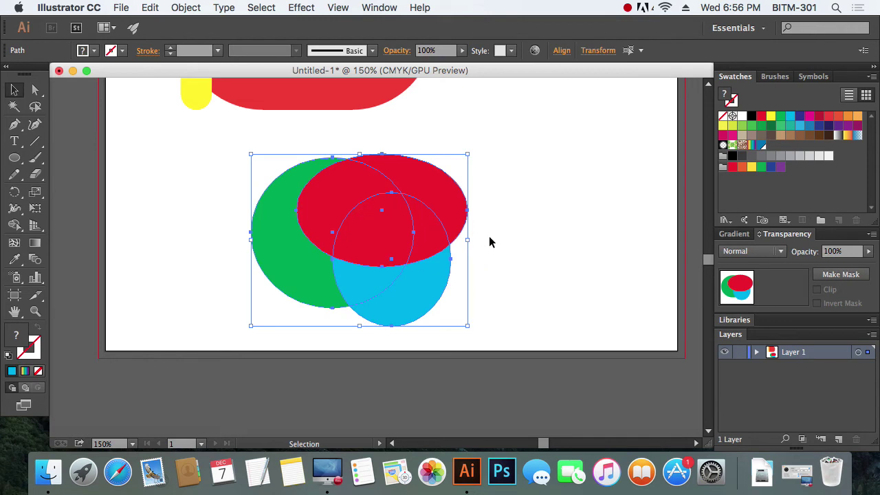
{"action": "left_click", "coordinate": [185, 7]}
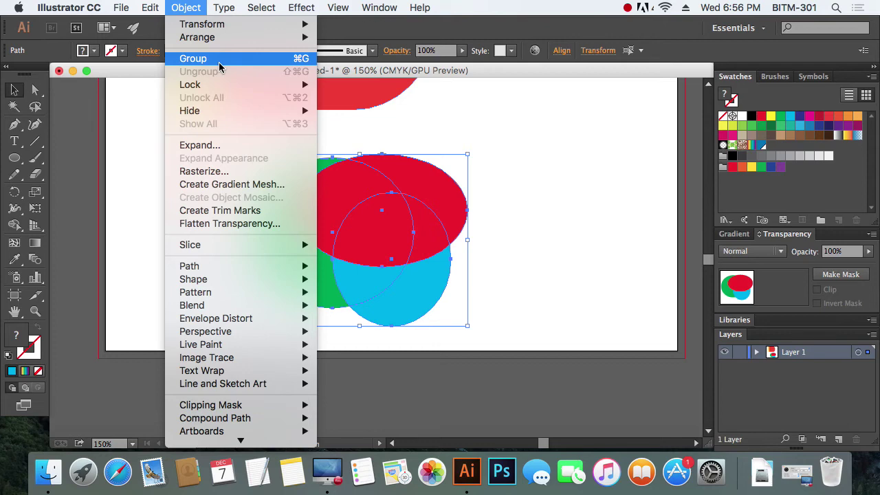
{"action": "left_click", "coordinate": [218, 62]}
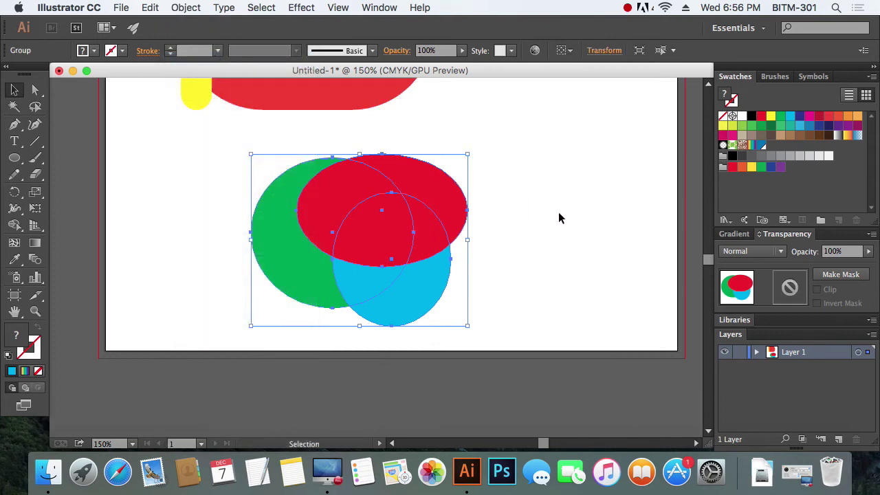
Step: Click on and off the ellipses to check they select as one group
{"action": "left_click", "coordinate": [545, 193]}
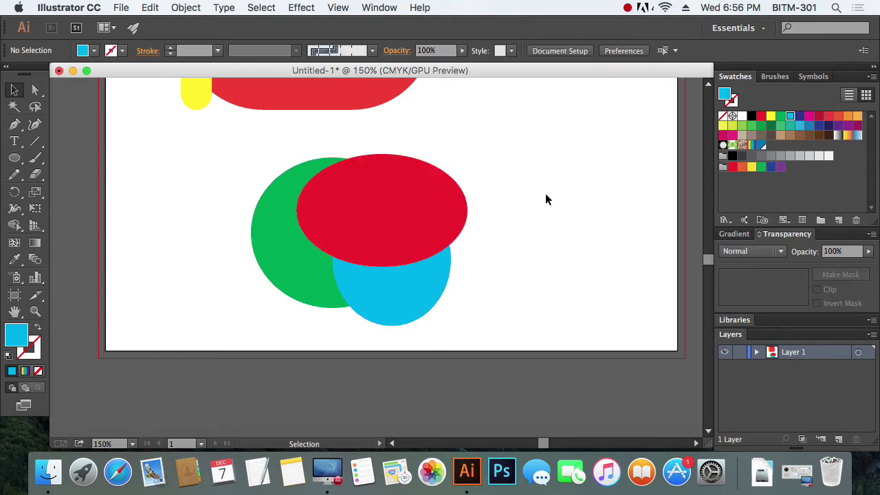
{"action": "left_click", "coordinate": [414, 181]}
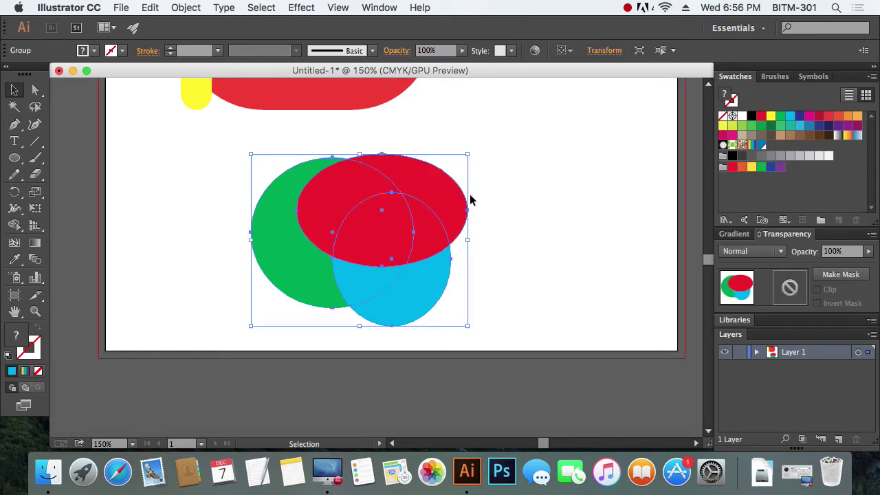
{"action": "left_click", "coordinate": [564, 229]}
{"action": "left_click", "coordinate": [471, 268]}
{"action": "left_click", "coordinate": [617, 256]}
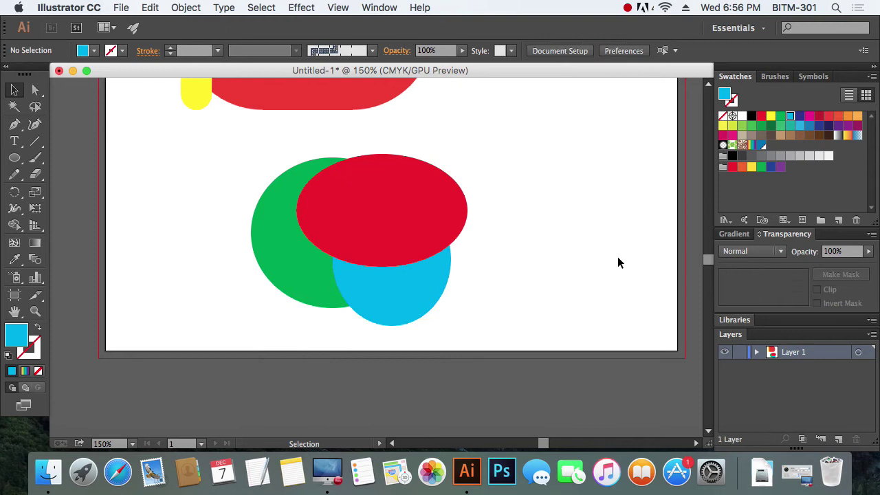
{"action": "left_click", "coordinate": [292, 253]}
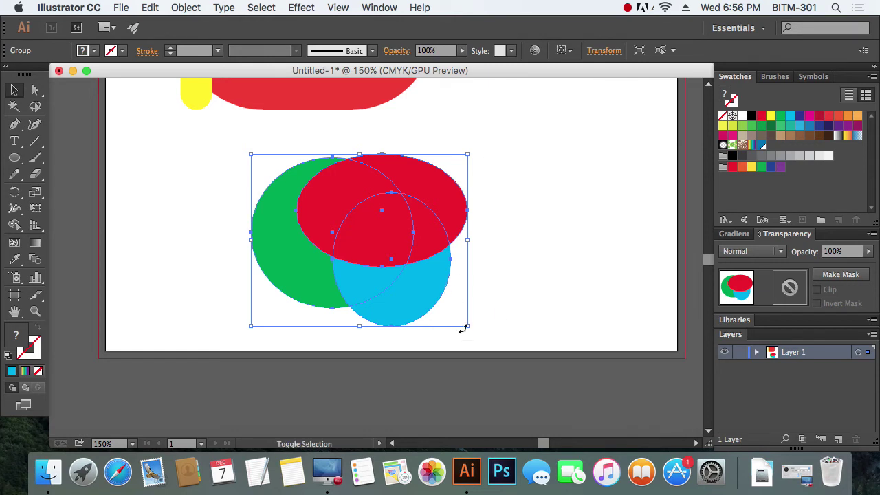
Step: Shrink the ellipse group, enlarge it again and move it to the left
{"action": "mouse_move", "coordinate": [468, 327]}
{"action": "left_mouse_down"}
{"action": "mouse_move", "coordinate": [299, 232]}
{"action": "mouse_move", "coordinate": [526, 365]}
{"action": "mouse_move", "coordinate": [416, 320]}
{"action": "mouse_move", "coordinate": [503, 356]}
{"action": "mouse_move", "coordinate": [419, 334]}
{"action": "mouse_move", "coordinate": [572, 402]}
{"action": "mouse_move", "coordinate": [270, 287]}
{"action": "left_mouse_up"}
{"action": "left_click_drag", "start_coordinate": [344, 231], "coordinate": [183, 130]}
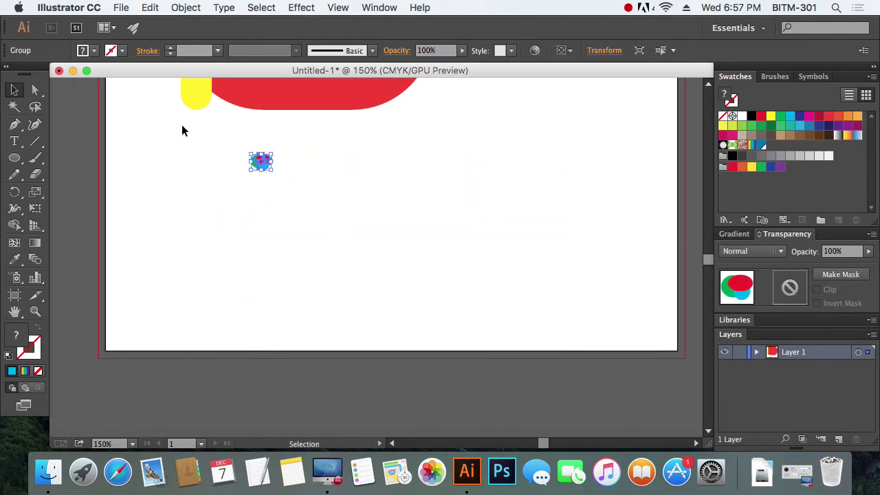
{"action": "left_click_drag", "start_coordinate": [271, 173], "coordinate": [602, 397]}
{"action": "left_click", "coordinate": [615, 388]}
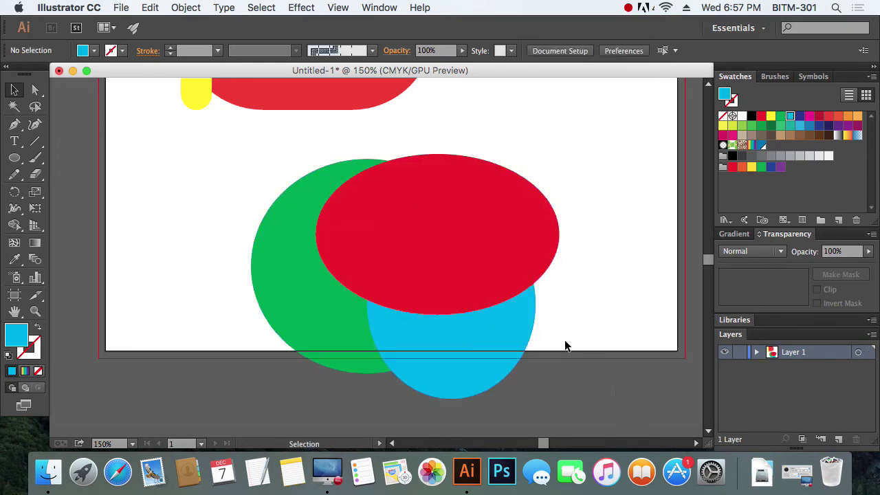
{"action": "left_click", "coordinate": [507, 314]}
{"action": "left_click_drag", "start_coordinate": [484, 313], "coordinate": [375, 298]}
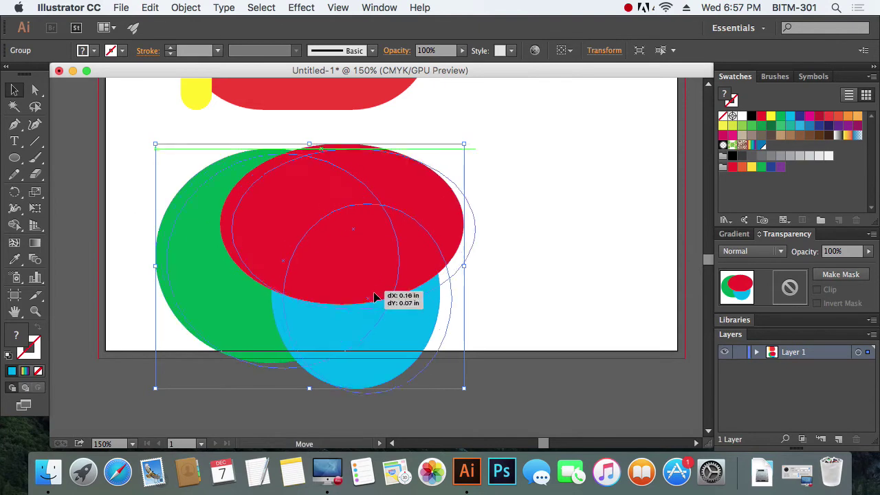
Step: Ungroup the ellipses and spread the red, cyan and green ones apart
{"action": "left_click", "coordinate": [186, 8]}
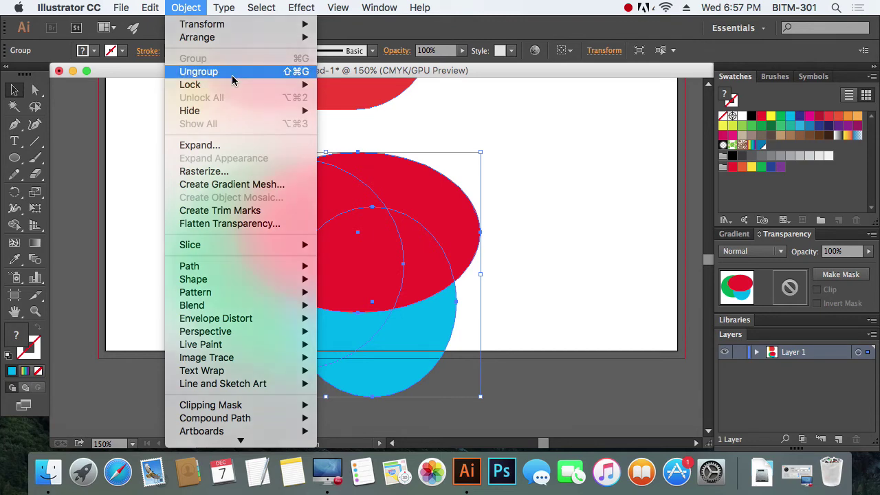
{"action": "left_click", "coordinate": [233, 81]}
{"action": "mouse_move", "coordinate": [359, 197]}
{"action": "left_mouse_down"}
{"action": "mouse_move", "coordinate": [445, 194]}
{"action": "mouse_move", "coordinate": [339, 209]}
{"action": "left_mouse_up"}
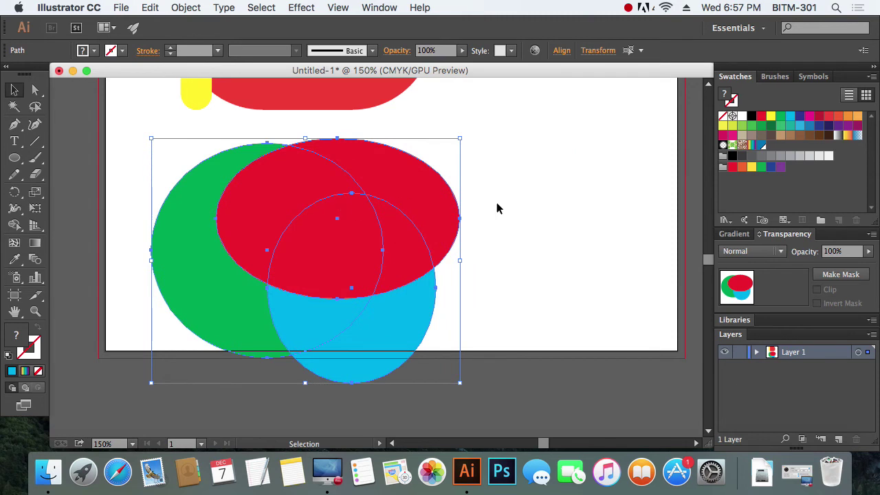
{"action": "left_click", "coordinate": [546, 170]}
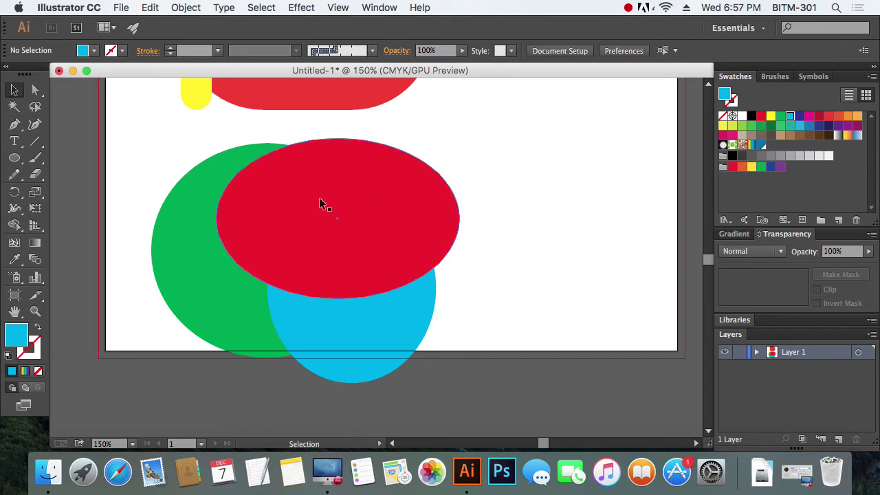
{"action": "left_click_drag", "start_coordinate": [319, 197], "coordinate": [476, 163]}
{"action": "left_click_drag", "start_coordinate": [367, 274], "coordinate": [424, 309]}
{"action": "left_click_drag", "start_coordinate": [272, 236], "coordinate": [257, 182]}
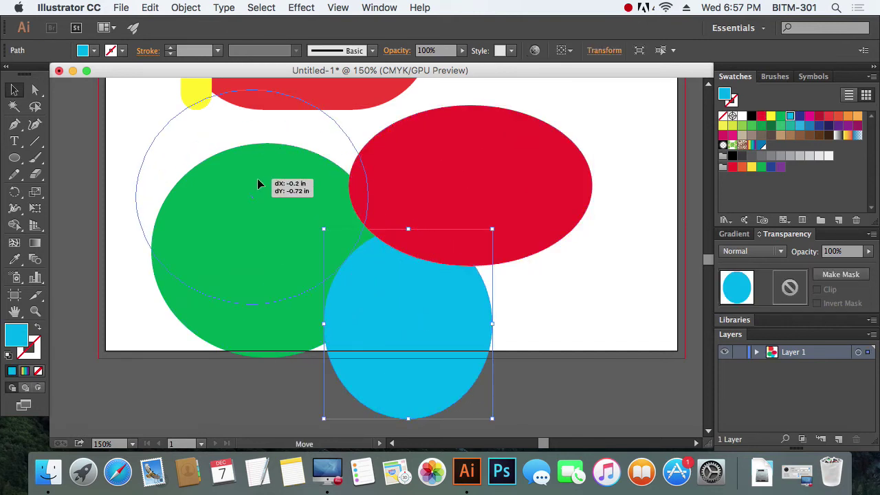
{"action": "left_click", "coordinate": [558, 300]}
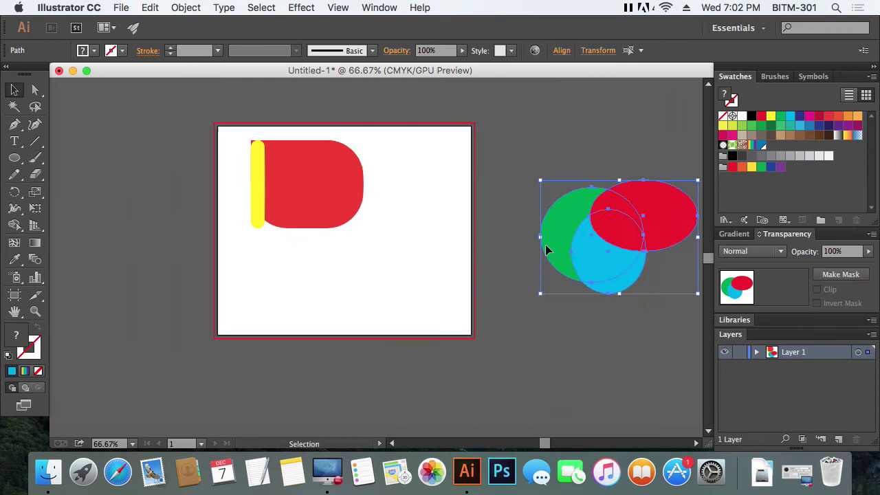
Step: Zoom the artboard view to 150%
{"action": "left_click", "coordinate": [446, 328]}
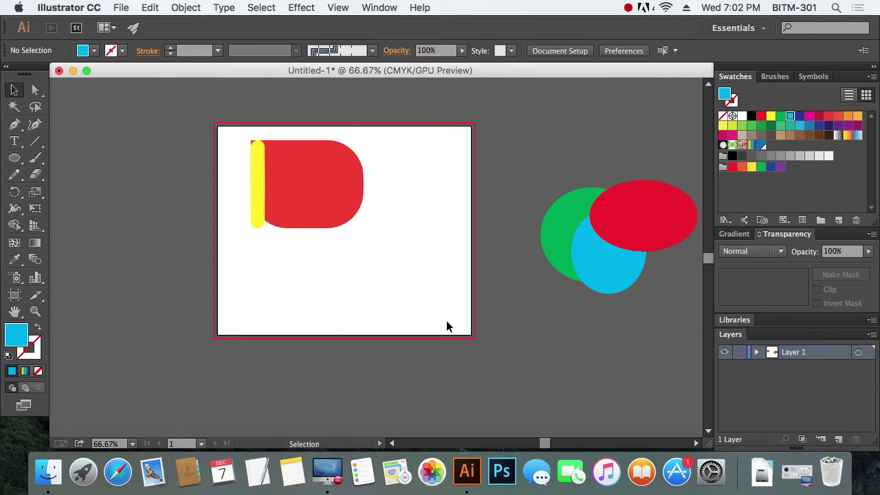
{"action": "left_click", "coordinate": [350, 317]}
{"action": "left_click", "coordinate": [350, 318]}
{"action": "scroll", "coordinate": [418, 309], "scroll_direction": "up", "scroll_amount": 5}
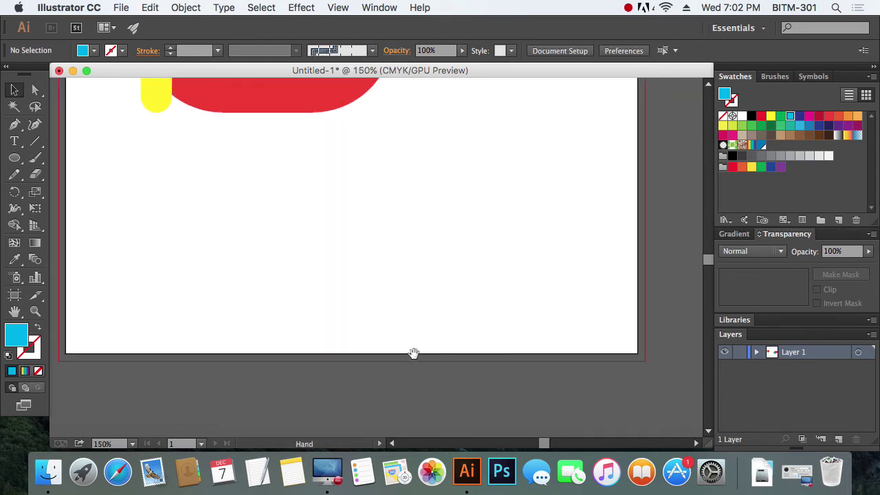
Step: Draw a red circle in the empty lower area and nudge it down slightly
{"action": "key", "text": "v"}
{"action": "left_click", "coordinate": [15, 158]}
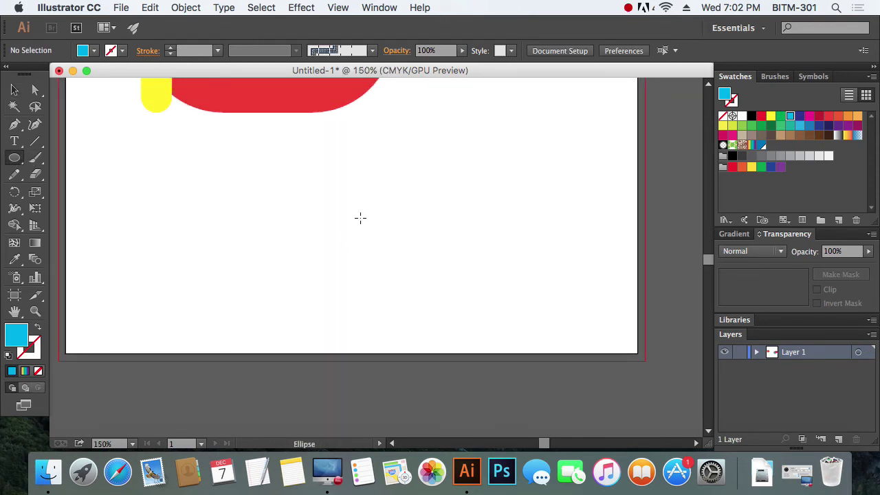
{"action": "left_click_drag", "start_coordinate": [360, 218], "coordinate": [430, 269]}
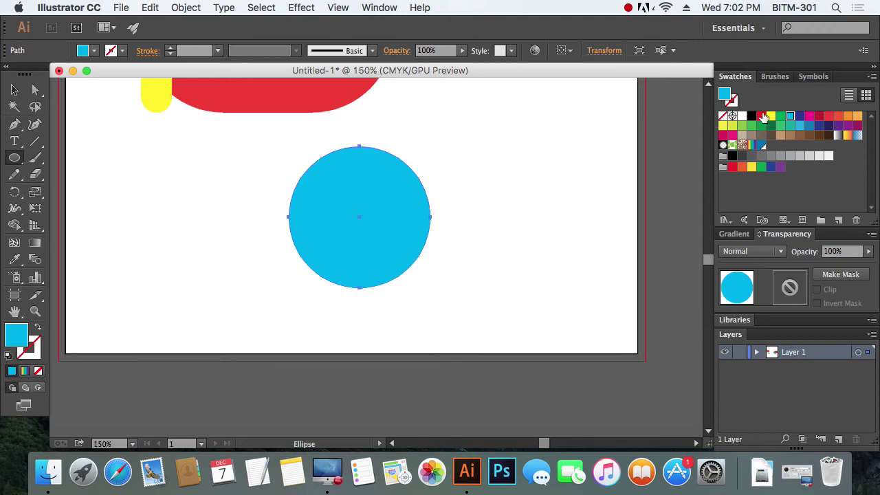
{"action": "left_click", "coordinate": [761, 115]}
{"action": "key", "text": "v"}
{"action": "left_click", "coordinate": [208, 228]}
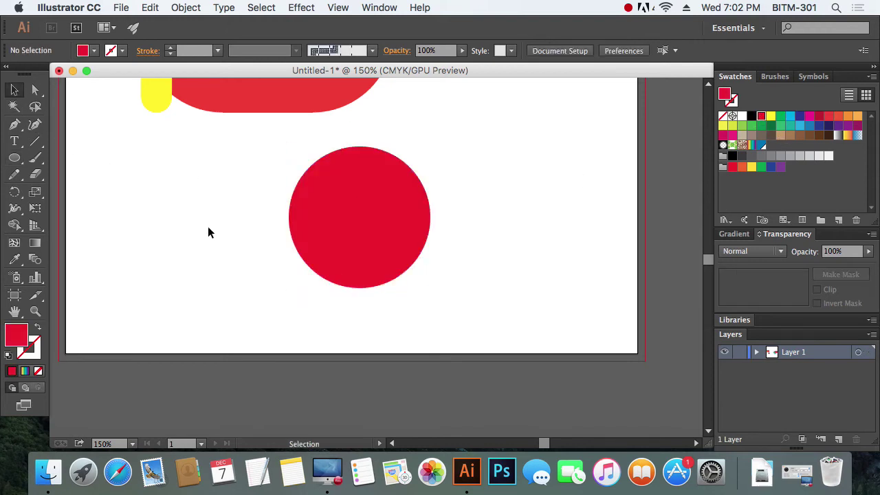
{"action": "left_click_drag", "start_coordinate": [395, 220], "coordinate": [392, 244]}
{"action": "left_click", "coordinate": [522, 287]}
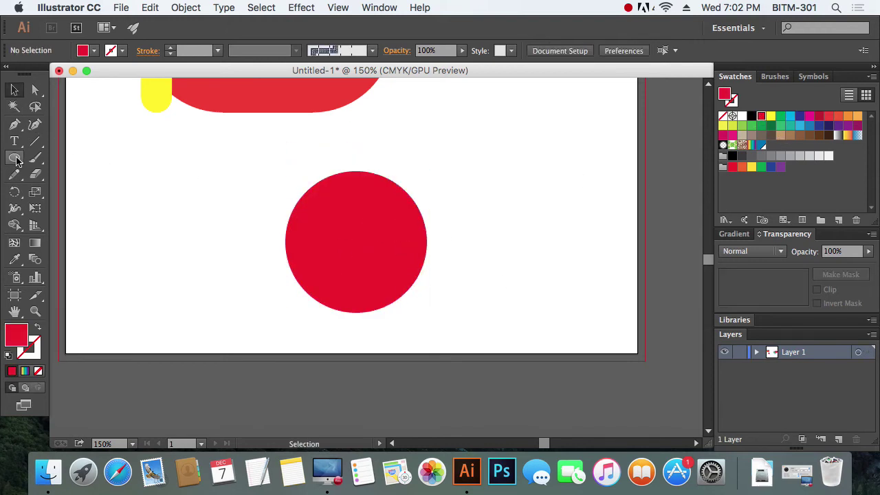
Step: Draw a large green rectangle over the circle and reposition it
{"action": "left_click_drag", "start_coordinate": [17, 161], "coordinate": [77, 162]}
{"action": "left_click_drag", "start_coordinate": [149, 157], "coordinate": [553, 366]}
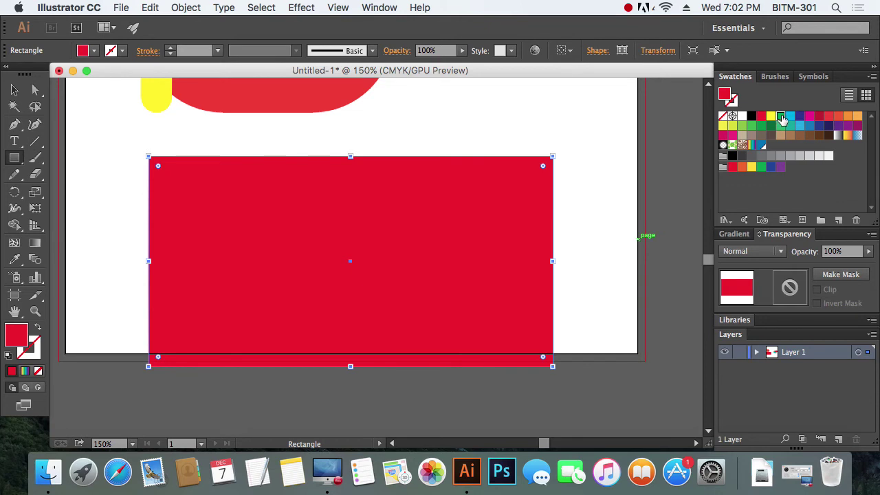
{"action": "left_click", "coordinate": [780, 116]}
{"action": "key", "text": "v"}
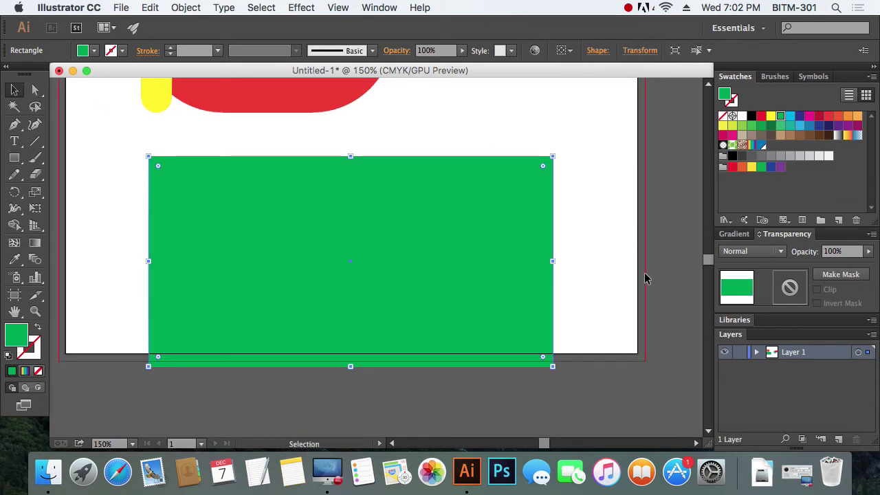
{"action": "left_click", "coordinate": [646, 278]}
{"action": "left_click_drag", "start_coordinate": [543, 366], "coordinate": [304, 205]}
{"action": "left_click_drag", "start_coordinate": [380, 248], "coordinate": [432, 208]}
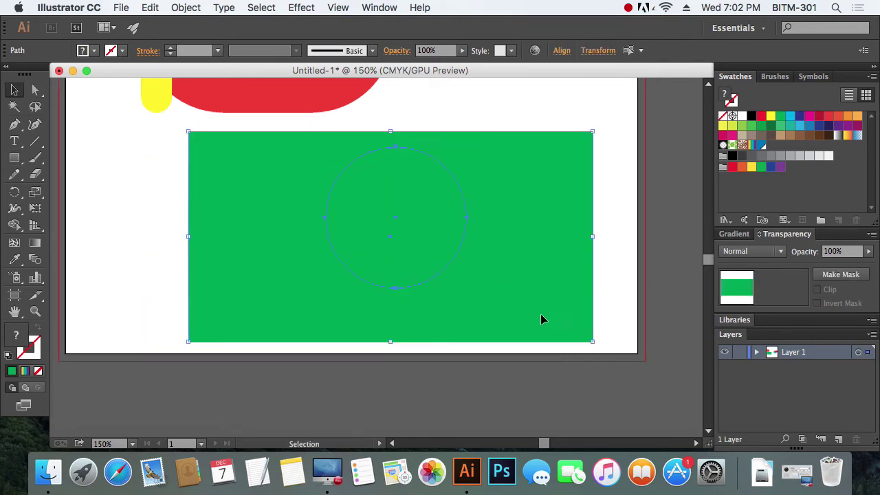
{"action": "left_click", "coordinate": [547, 341]}
{"action": "left_click_drag", "start_coordinate": [548, 332], "coordinate": [539, 323]}
{"action": "left_click", "coordinate": [596, 375]}
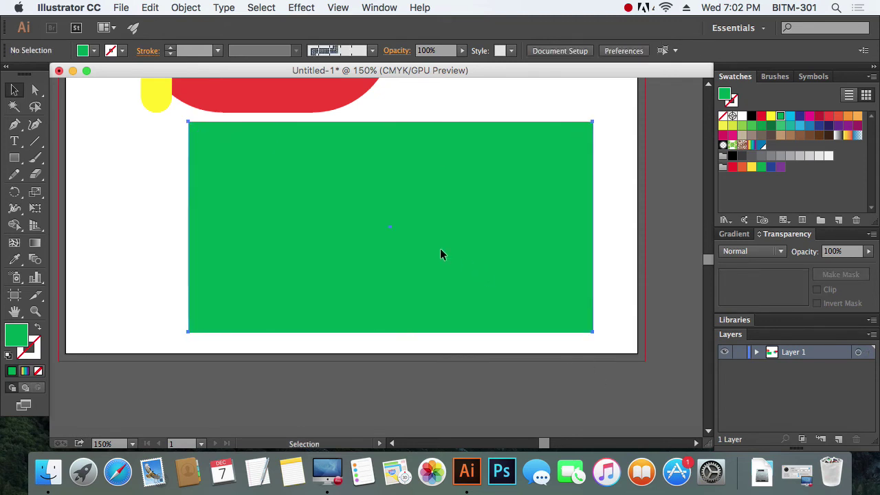
Step: Select the green rectangle together with the circle hidden beneath it
{"action": "left_click_drag", "start_coordinate": [514, 360], "coordinate": [374, 199]}
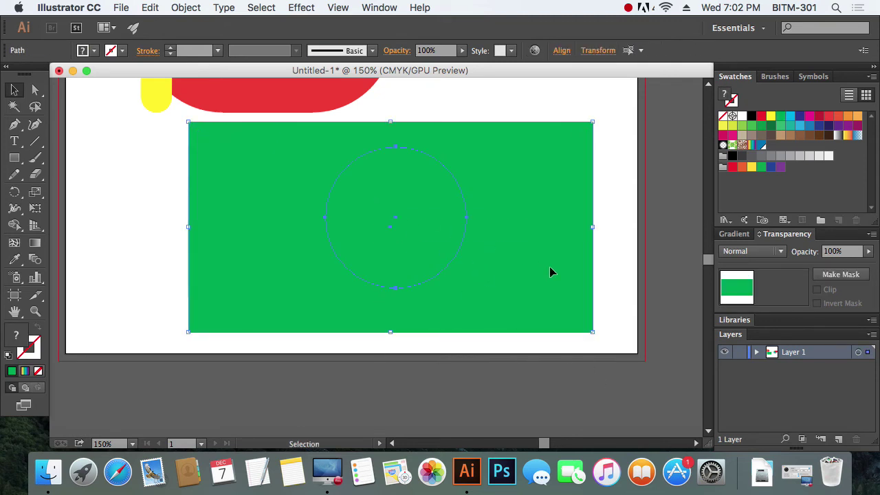
{"action": "left_click", "coordinate": [605, 279]}
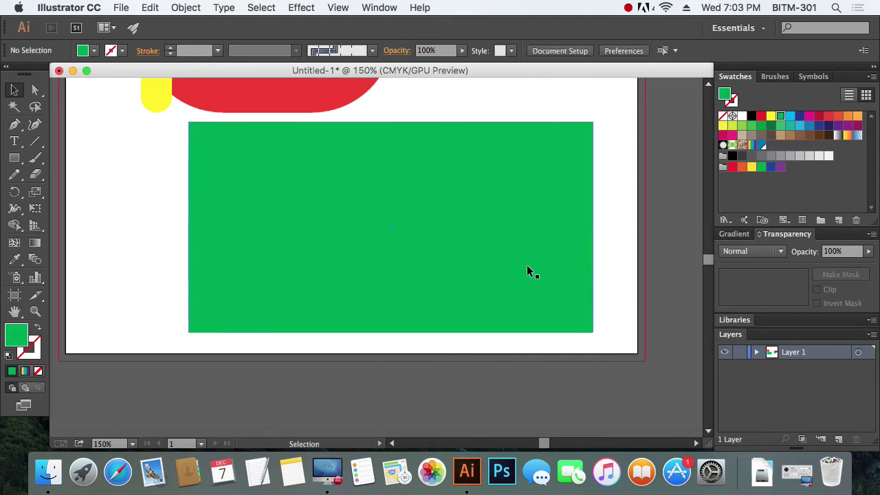
{"action": "left_click", "coordinate": [451, 242]}
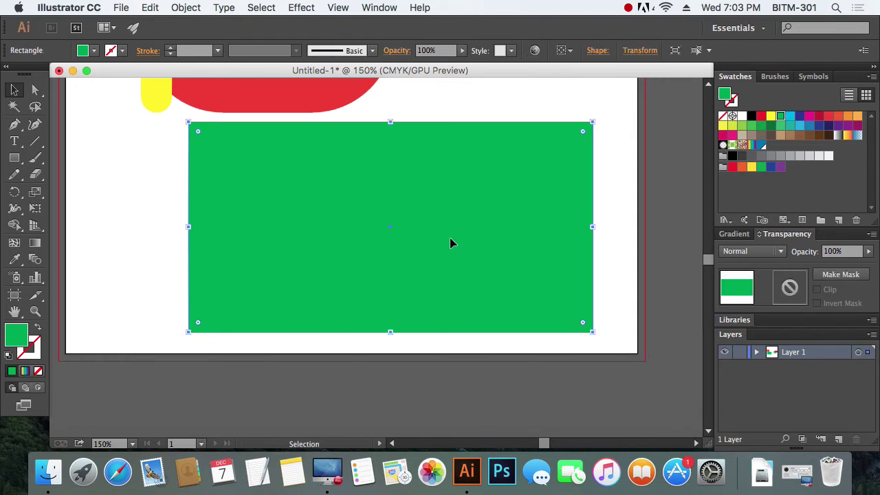
{"action": "left_click", "coordinate": [389, 221], "text": "shift"}
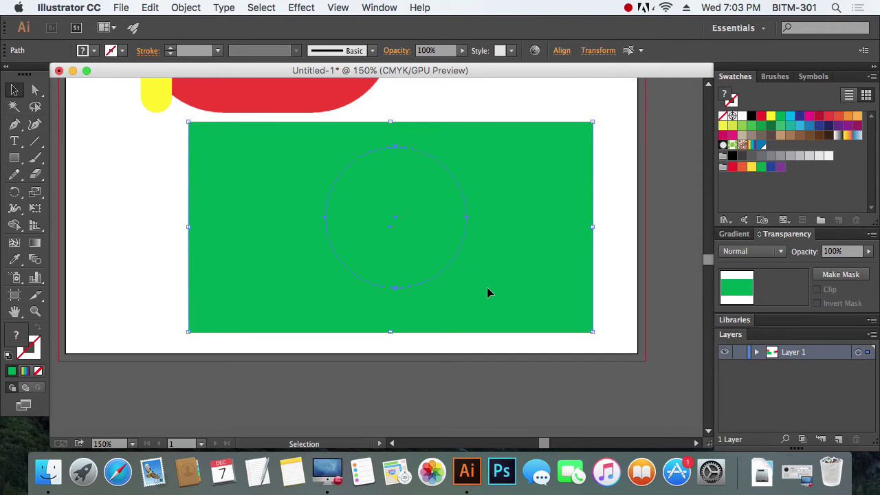
{"action": "left_click", "coordinate": [536, 371]}
{"action": "left_click", "coordinate": [527, 288]}
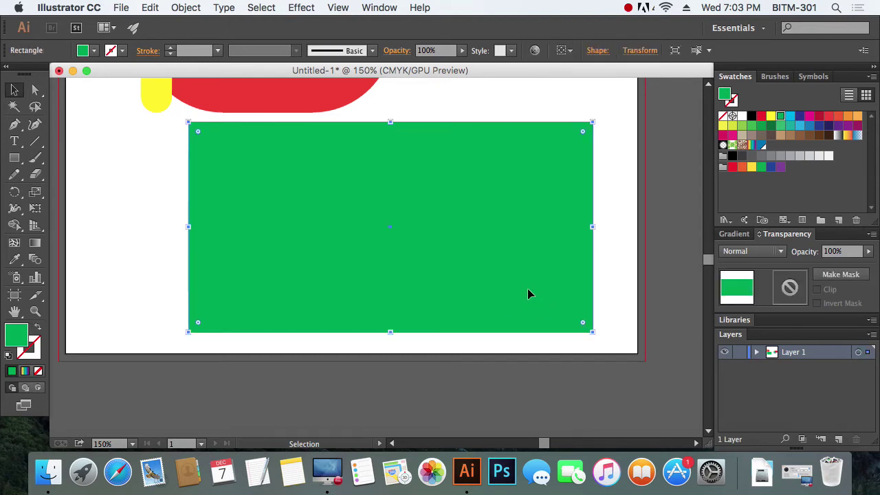
Step: Move the circles group onto the artboard and the D shape off to the upper left
{"action": "left_click_drag", "start_coordinate": [503, 212], "coordinate": [475, 365]}
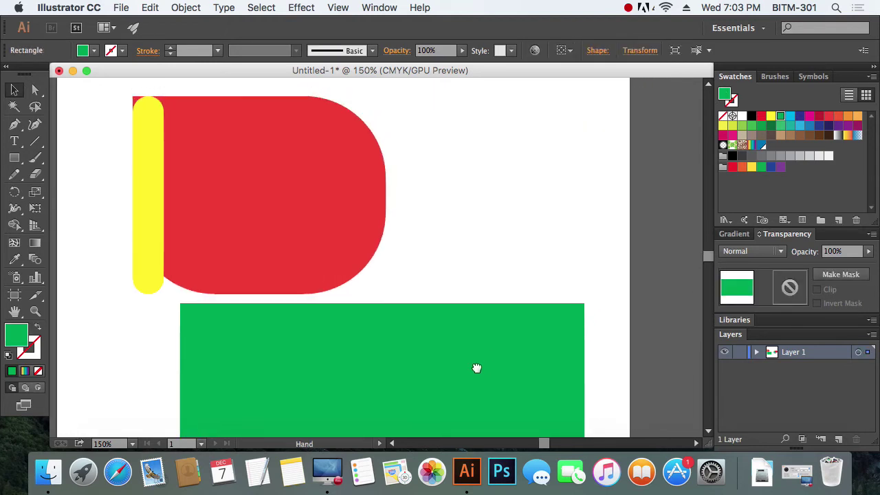
{"action": "left_click_drag", "start_coordinate": [406, 215], "coordinate": [426, 287]}
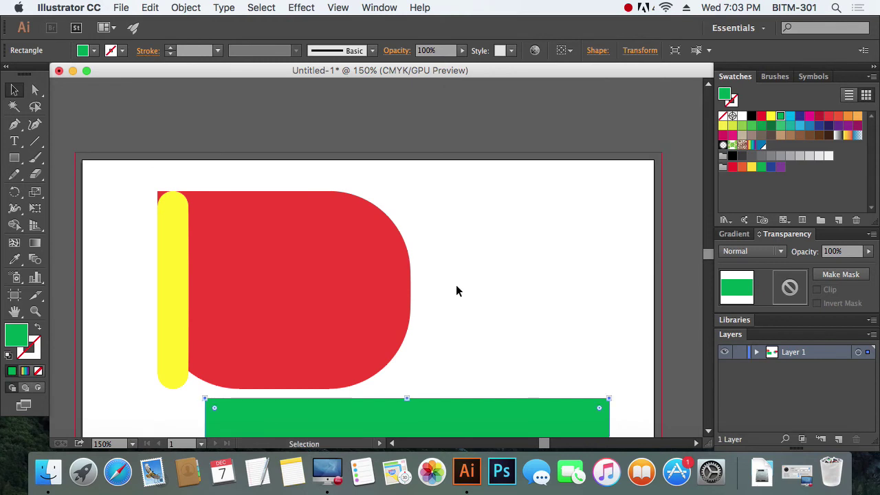
{"action": "left_click", "coordinate": [455, 285]}
{"action": "left_click", "coordinate": [515, 309]}
{"action": "left_click", "coordinate": [454, 292]}
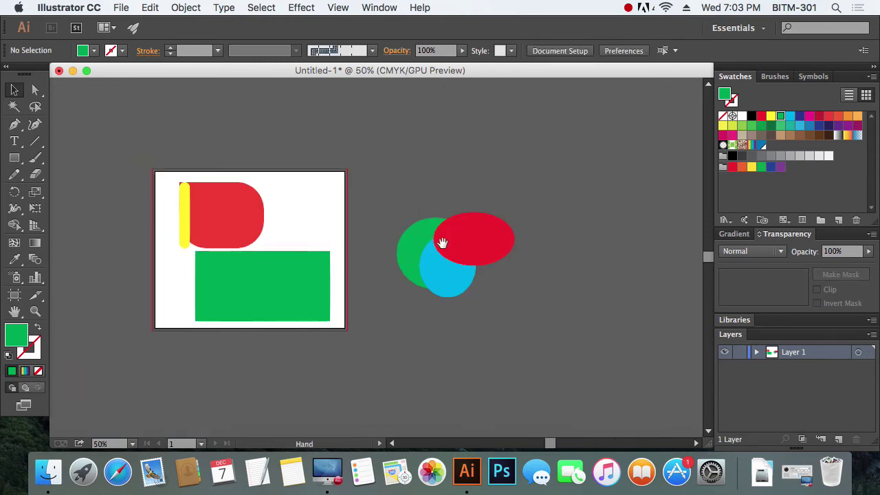
{"action": "left_click", "coordinate": [442, 244]}
{"action": "left_click", "coordinate": [569, 365]}
{"action": "left_click_drag", "start_coordinate": [569, 364], "coordinate": [437, 298]}
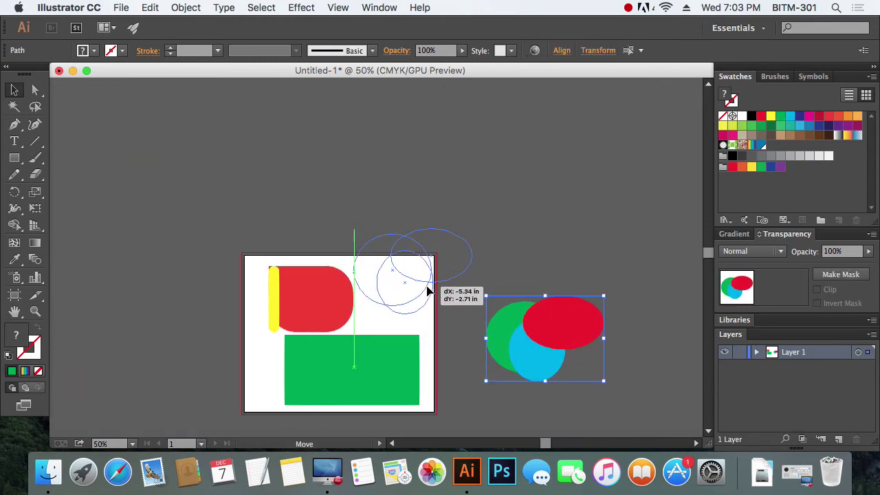
{"action": "left_click_drag", "start_coordinate": [313, 294], "coordinate": [90, 173]}
{"action": "left_click", "coordinate": [405, 216]}
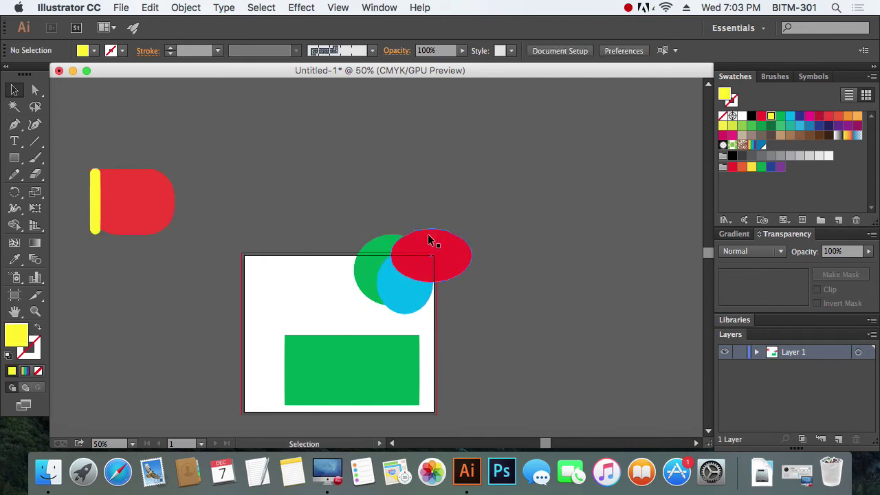
Step: Scale the circles group down about its centre on the artboard
{"action": "left_click", "coordinate": [418, 285]}
{"action": "left_click", "coordinate": [379, 261]}
{"action": "left_click_drag", "start_coordinate": [379, 261], "coordinate": [485, 282]}
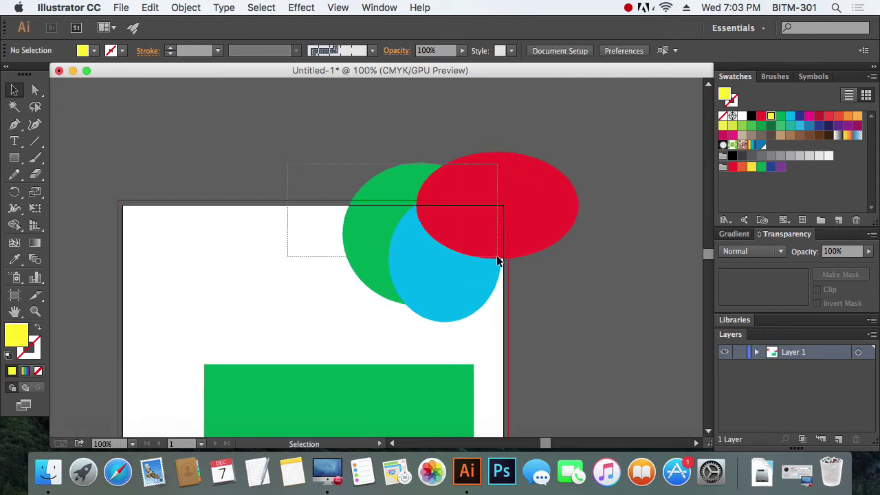
{"action": "mouse_move", "coordinate": [289, 169]}
{"action": "left_mouse_down"}
{"action": "mouse_move", "coordinate": [502, 257]}
{"action": "mouse_move", "coordinate": [410, 280]}
{"action": "left_mouse_up"}
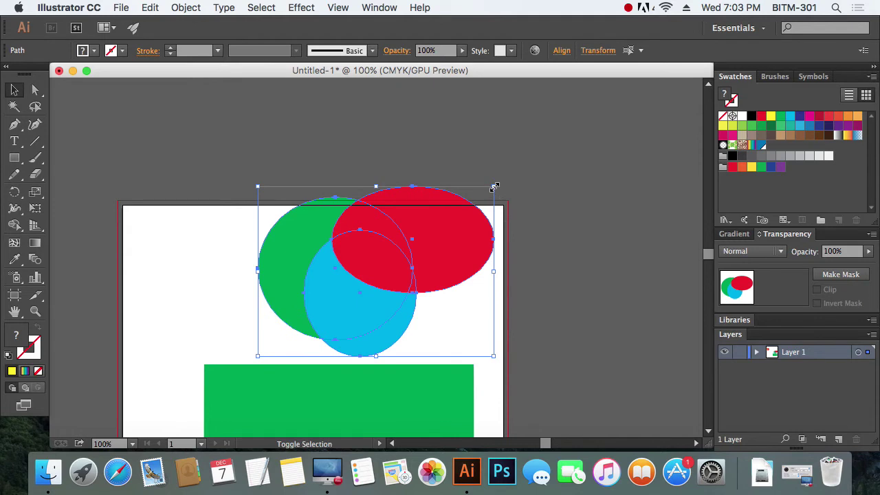
{"action": "left_click_drag", "start_coordinate": [493, 186], "coordinate": [433, 229]}
{"action": "left_click", "coordinate": [475, 316]}
Step: Alt-drag a copy of the red ellipse down-right and fill it black
{"action": "scroll", "coordinate": [340, 275], "scroll_direction": "up", "scroll_amount": 5}
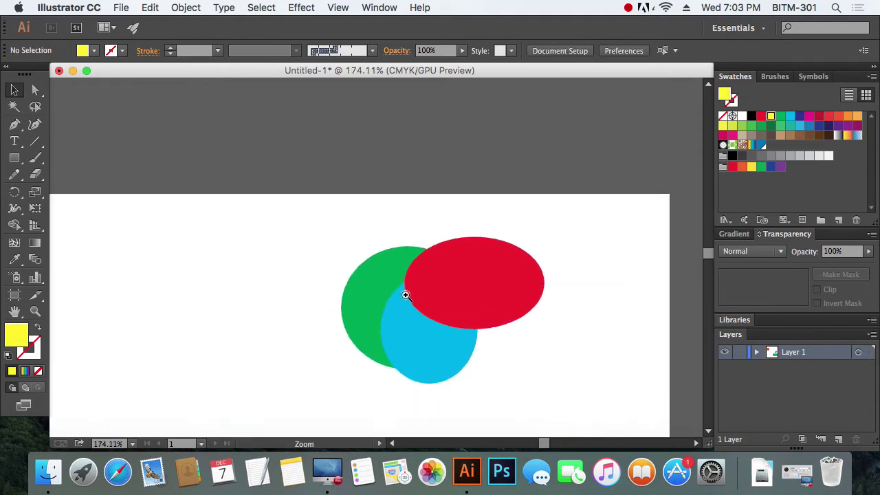
{"action": "left_click_drag", "start_coordinate": [454, 252], "coordinate": [464, 286]}
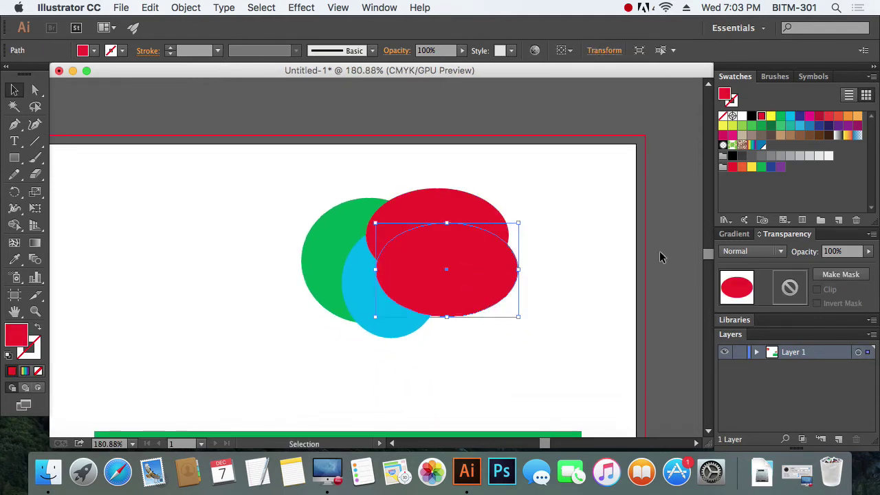
{"action": "left_click", "coordinate": [751, 116]}
{"action": "left_click", "coordinate": [555, 303]}
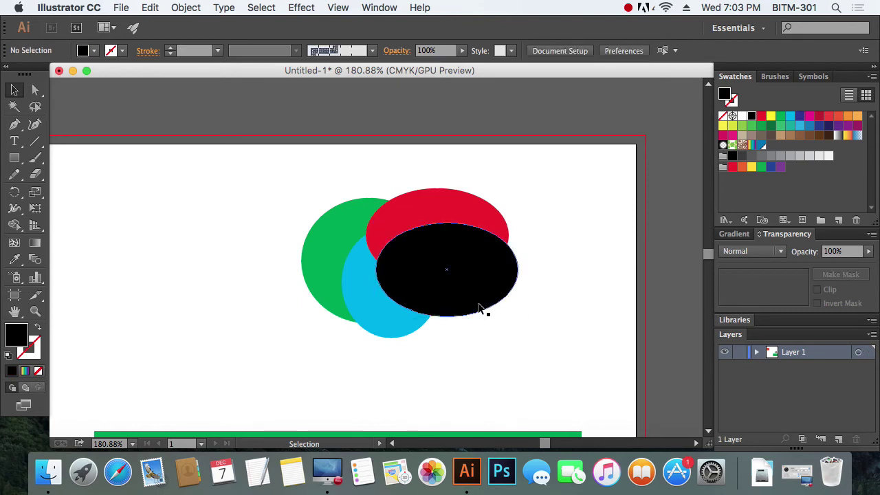
{"action": "left_click_drag", "start_coordinate": [456, 298], "coordinate": [451, 306]}
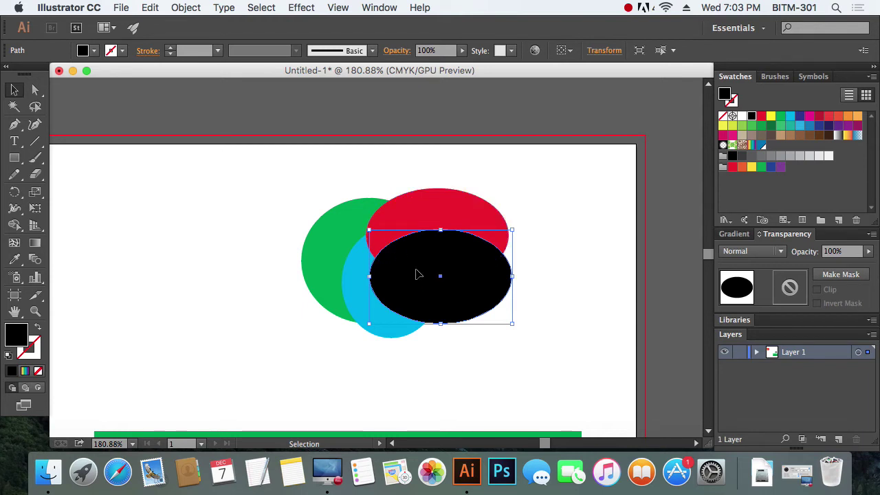
{"action": "left_click", "coordinate": [186, 7]}
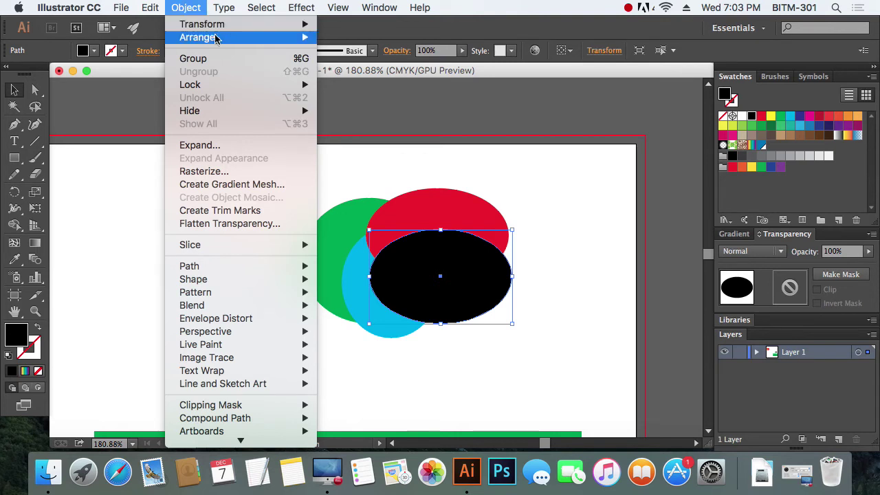
{"action": "mouse_move", "coordinate": [197, 37]}
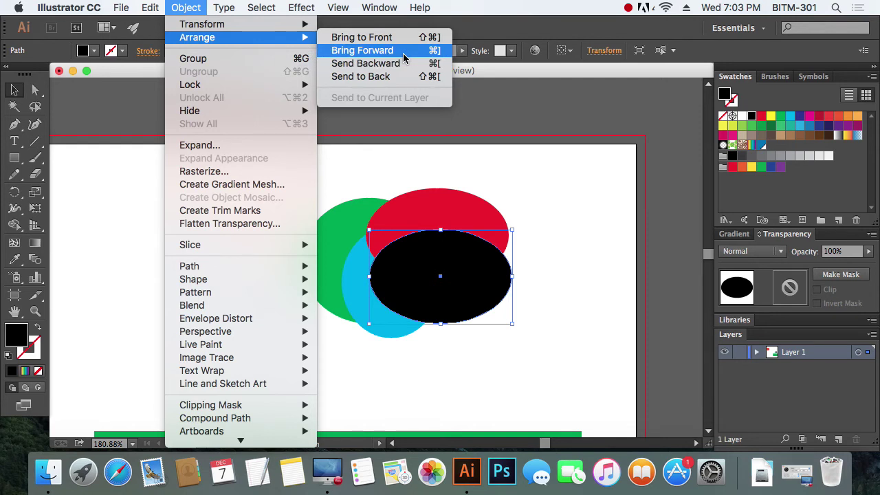
Step: Send the black ellipse to the back of the stacking order
{"action": "left_click", "coordinate": [403, 64]}
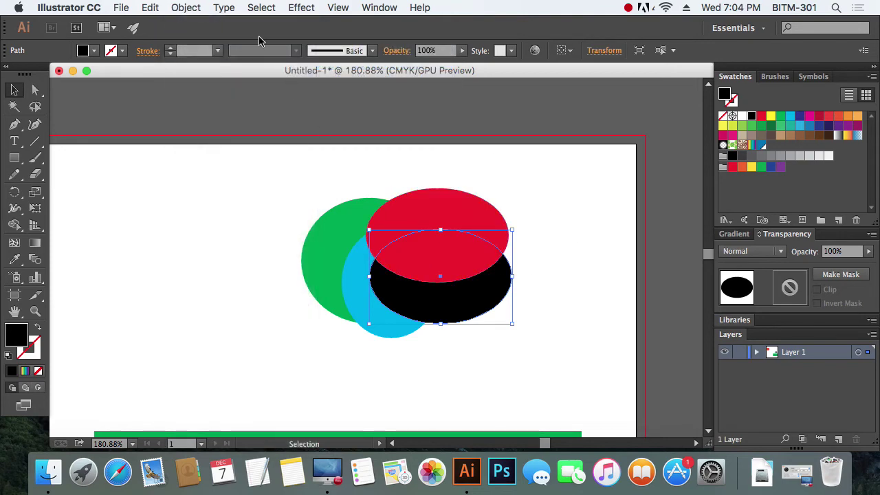
{"action": "left_click", "coordinate": [186, 7]}
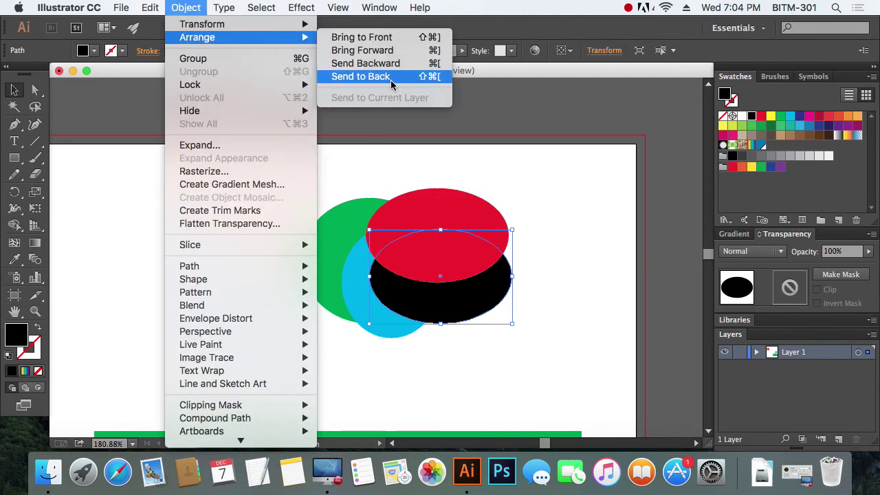
{"action": "left_click", "coordinate": [389, 78]}
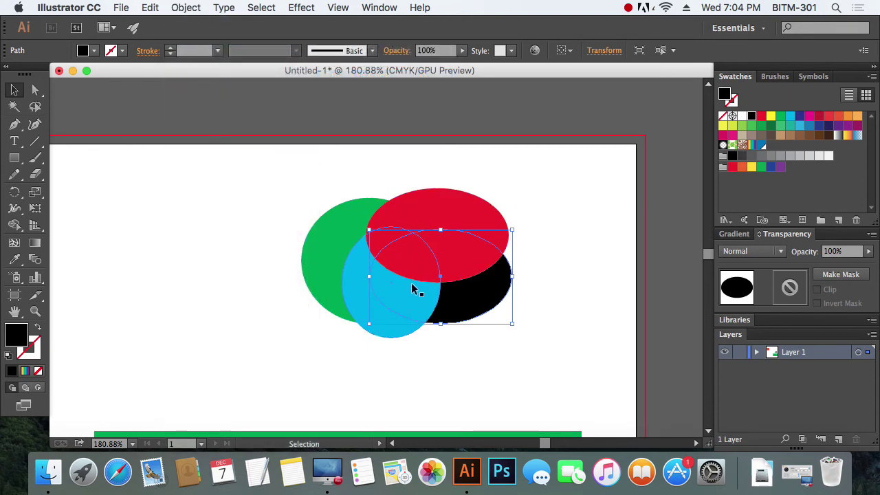
{"action": "left_click", "coordinate": [187, 8]}
{"action": "mouse_move", "coordinate": [198, 37]}
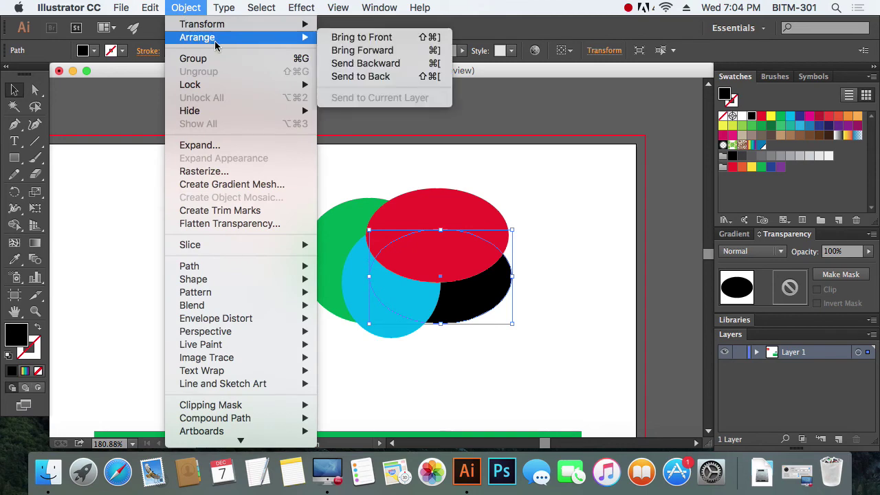
{"action": "left_click", "coordinate": [405, 52]}
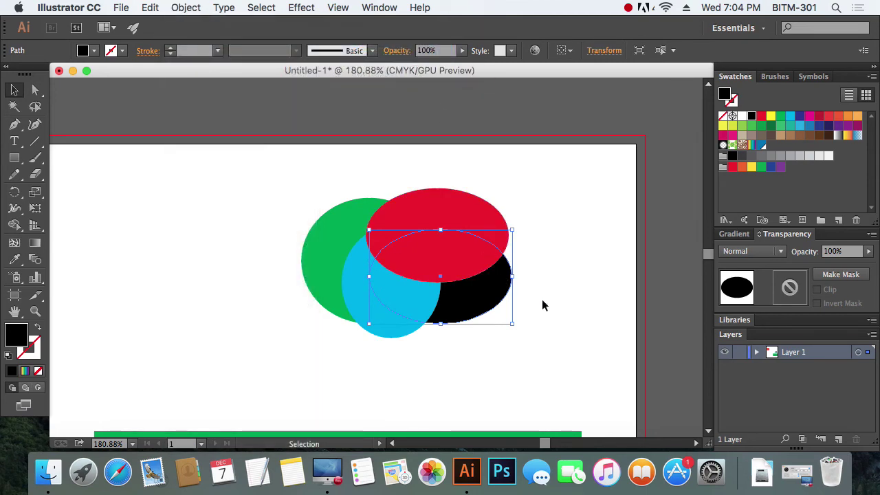
Step: Bring the green ellipse in front of all the other shapes
{"action": "left_click", "coordinate": [331, 242]}
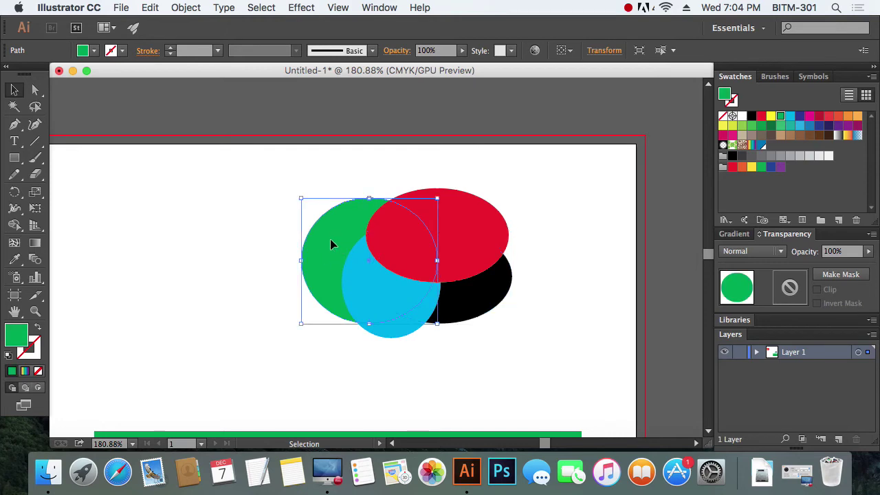
{"action": "left_click", "coordinate": [186, 7]}
{"action": "mouse_move", "coordinate": [197, 37]}
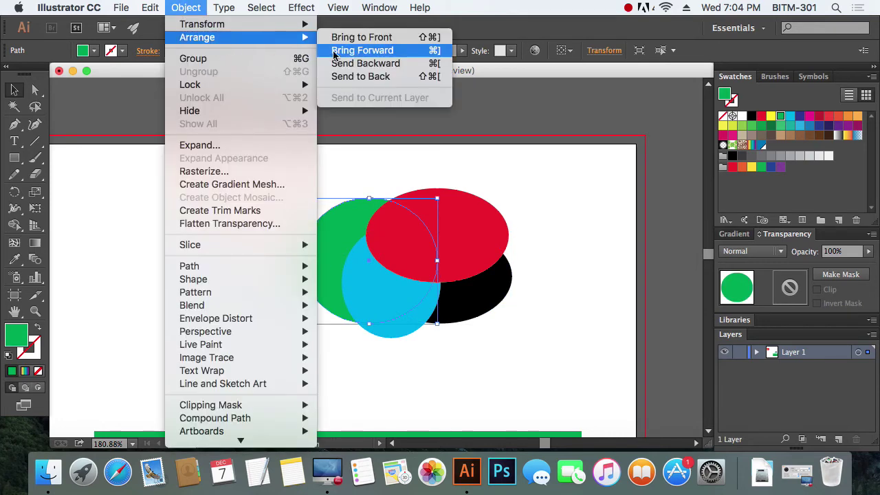
{"action": "left_click", "coordinate": [347, 51]}
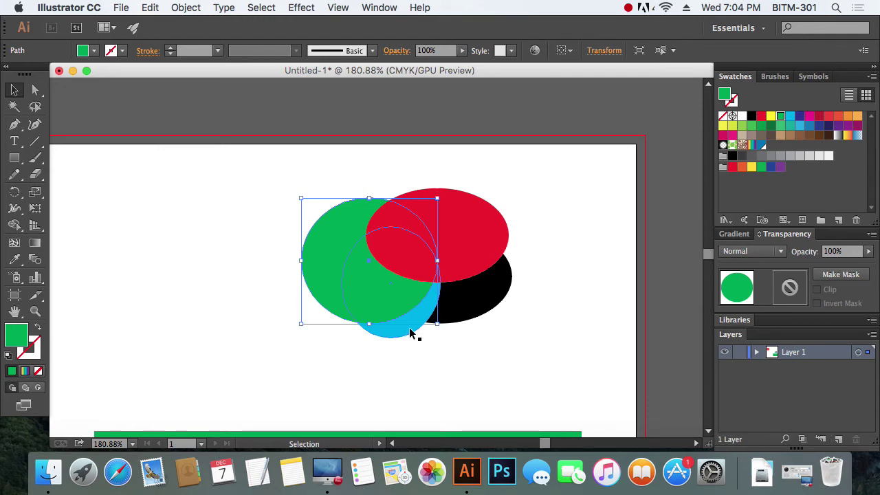
{"action": "left_click", "coordinate": [475, 306]}
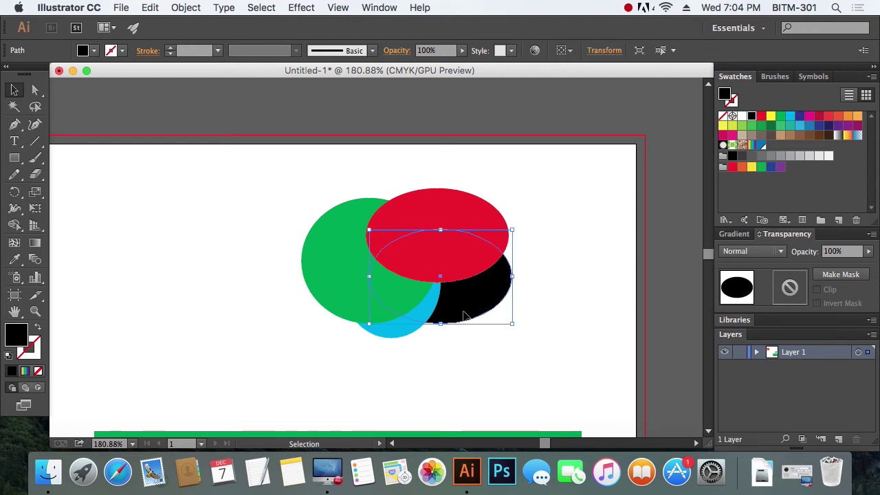
{"action": "left_click", "coordinate": [347, 274]}
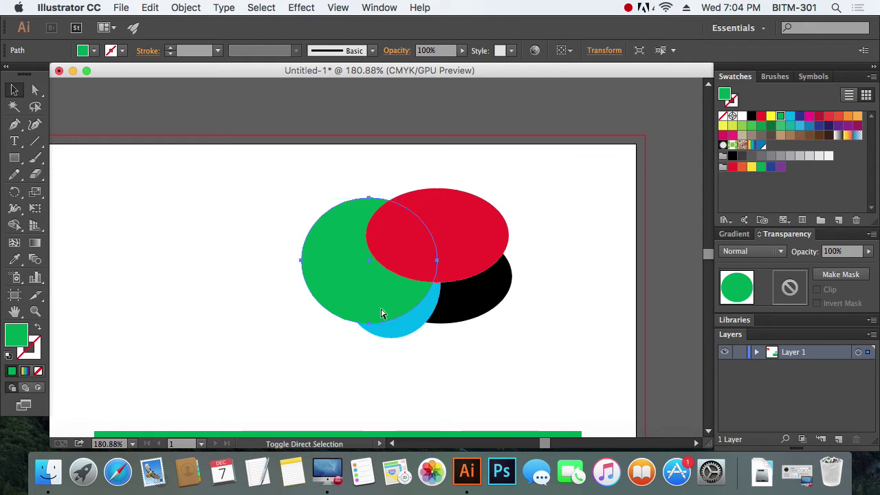
{"action": "key", "text": "super+bracketleft"}
{"action": "left_click", "coordinate": [186, 8]}
{"action": "mouse_move", "coordinate": [197, 37]}
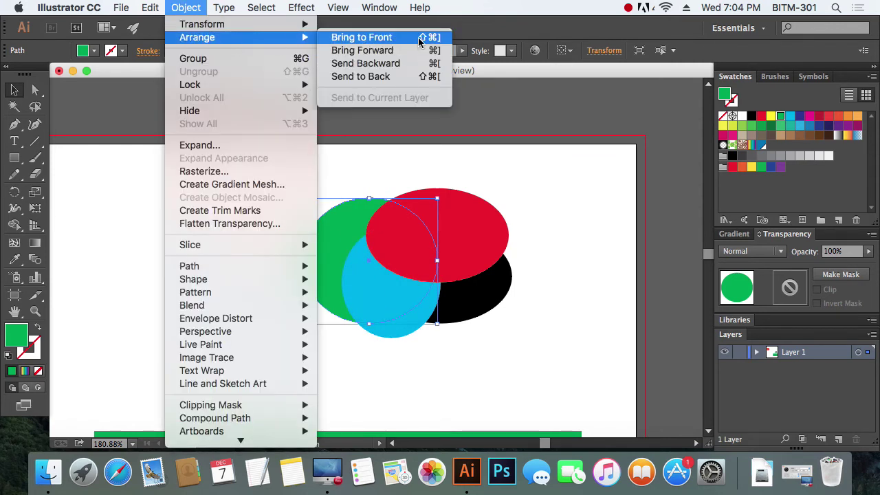
{"action": "left_click", "coordinate": [419, 37]}
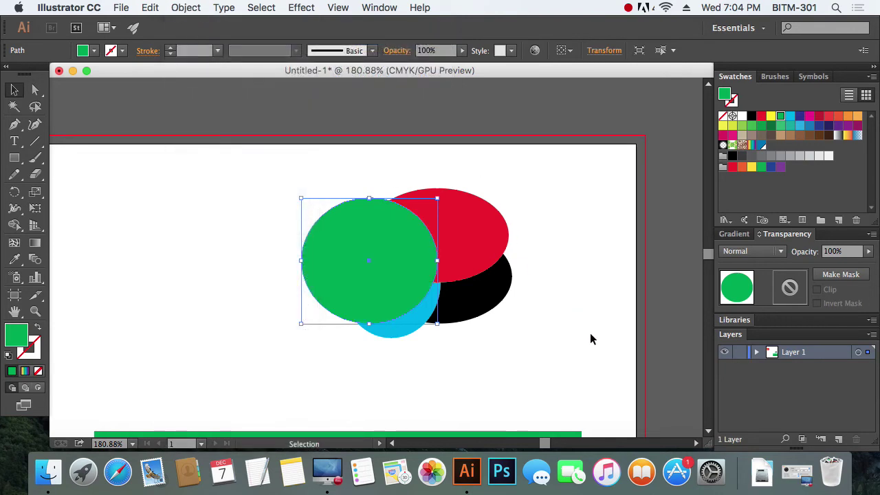
{"action": "left_click", "coordinate": [573, 329]}
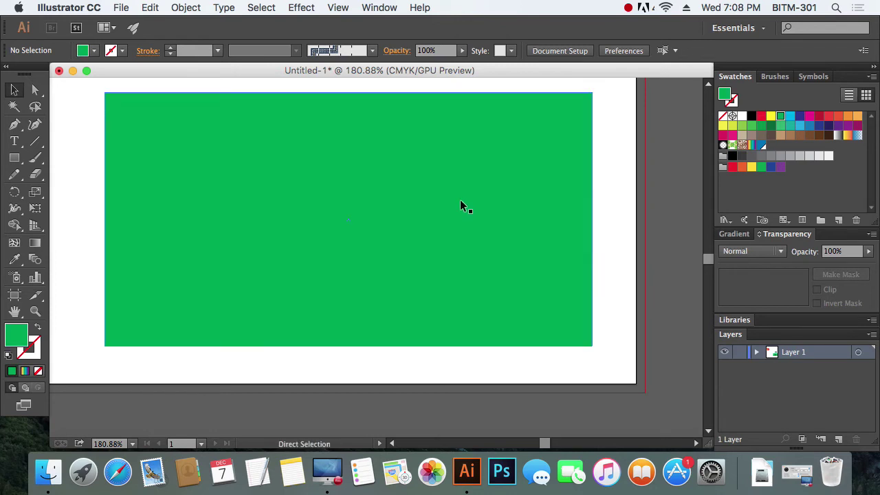
Step: Paste a red circle in front at the green rectangle's centre, then Bring to Front
{"action": "key", "text": "a"}
{"action": "left_click", "coordinate": [448, 199]}
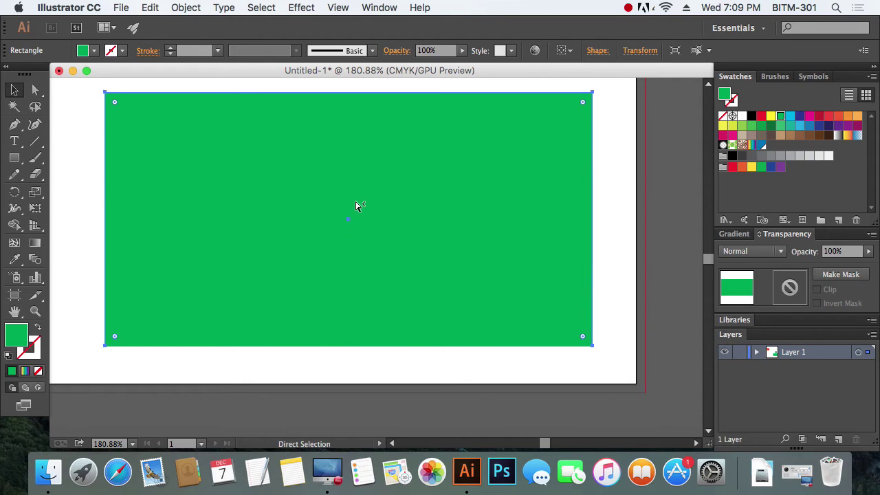
{"action": "key", "text": "super+f"}
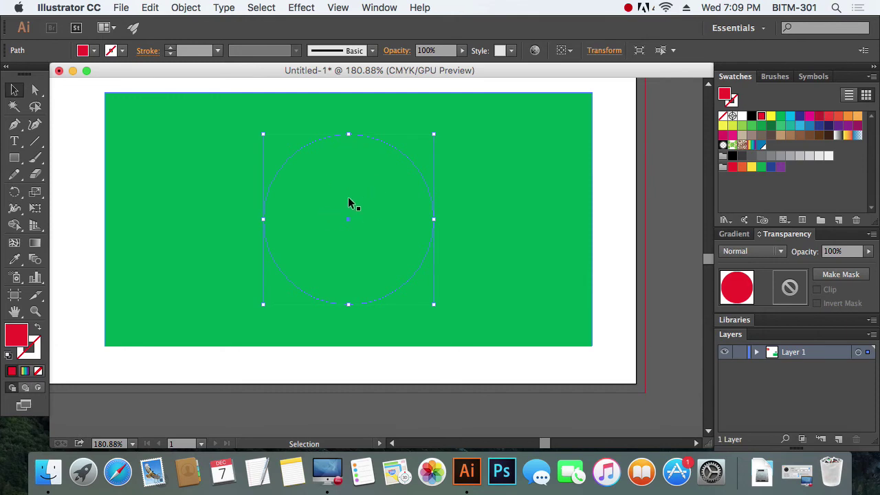
{"action": "left_click", "coordinate": [187, 8]}
{"action": "mouse_move", "coordinate": [197, 37]}
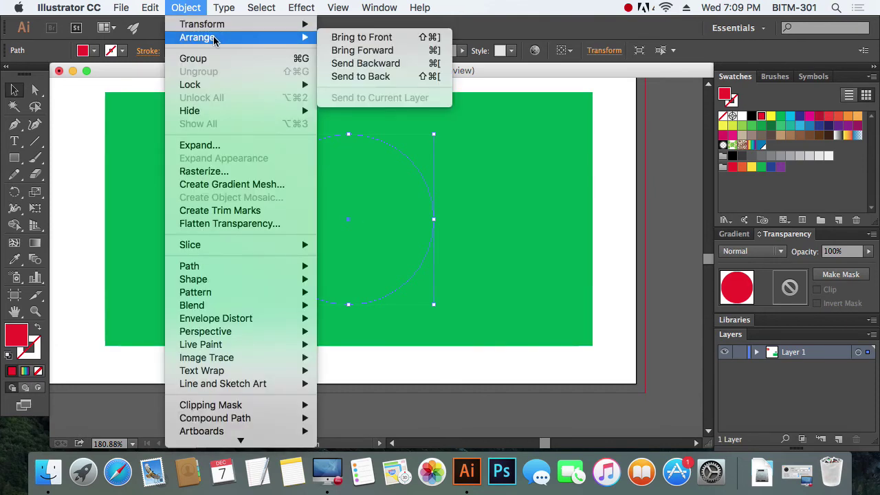
{"action": "left_click", "coordinate": [395, 37]}
{"action": "left_click", "coordinate": [614, 197]}
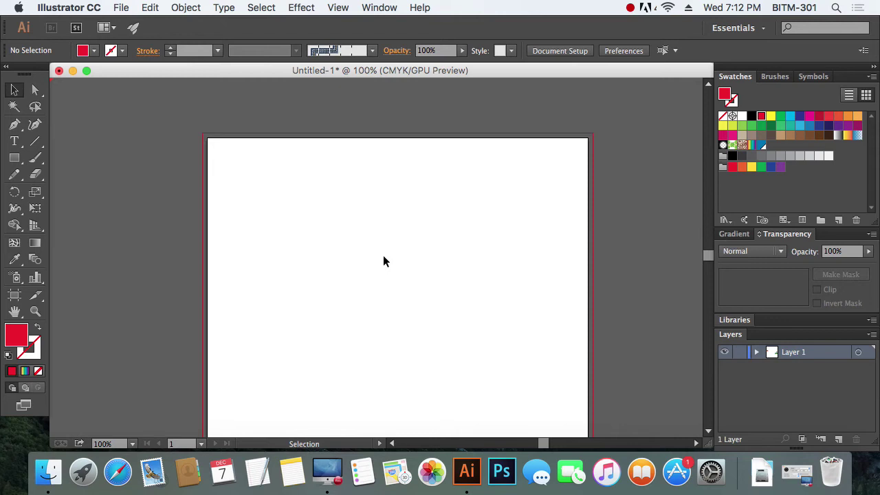
Step: Turn on the rulers with Cmd+R and check which units the Rectangle dialog currently uses
{"action": "key", "text": "super+r"}
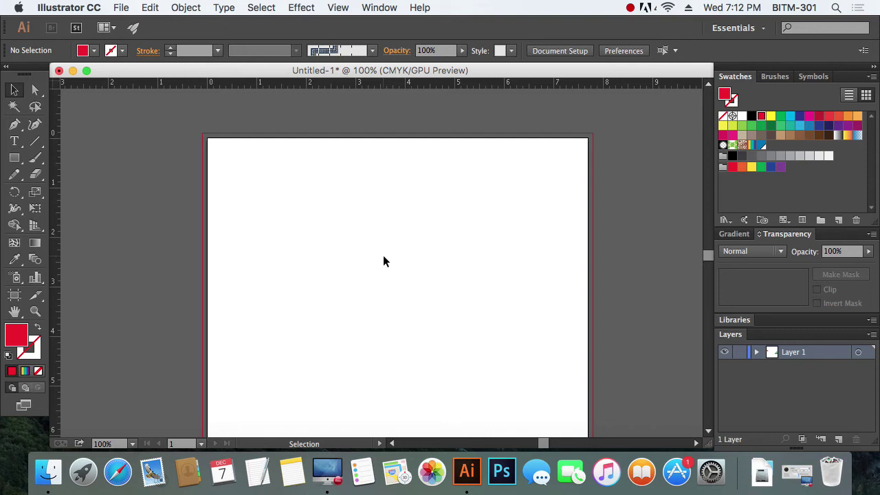
{"action": "right_click", "coordinate": [435, 86]}
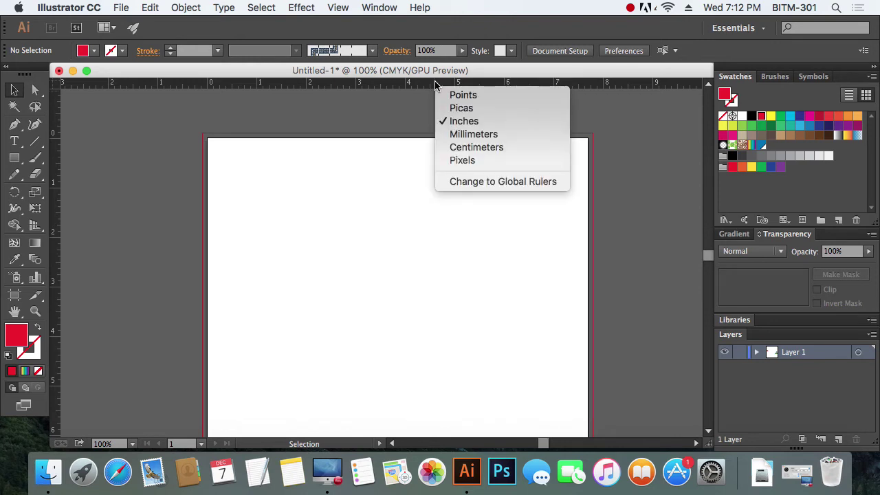
{"action": "left_click", "coordinate": [322, 198]}
{"action": "left_click", "coordinate": [15, 157]}
{"action": "left_click", "coordinate": [312, 198]}
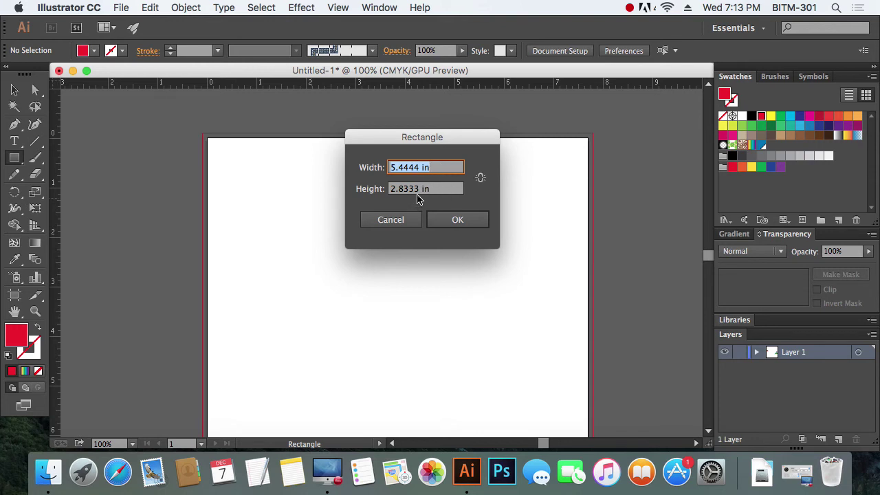
{"action": "left_click", "coordinate": [389, 222]}
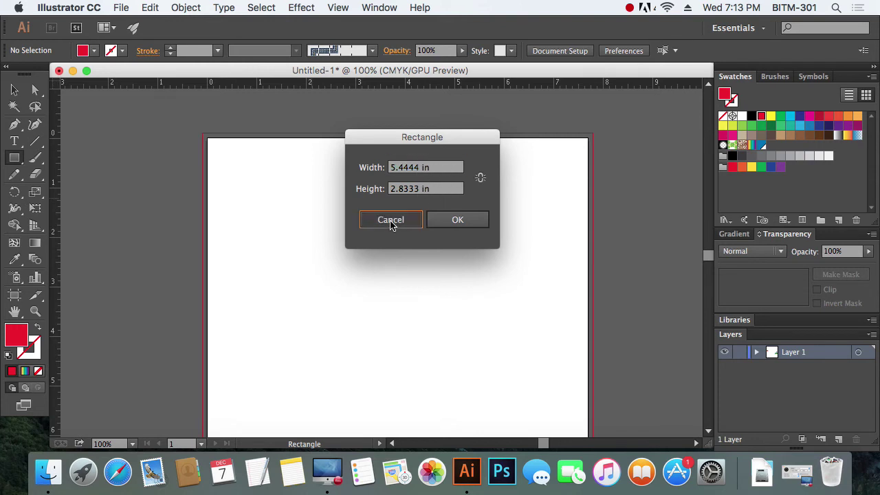
Step: Set the ruler units to Points and confirm the Rectangle dialog now shows sizes in pt
{"action": "right_click", "coordinate": [484, 83]}
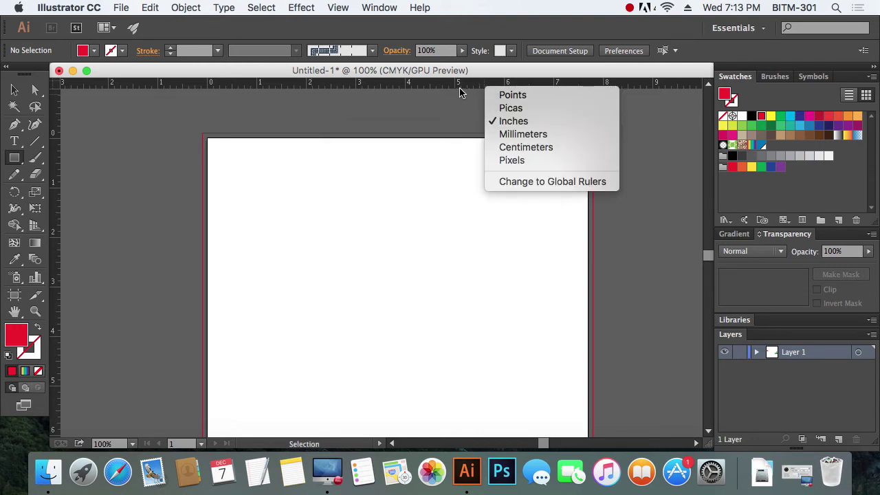
{"action": "left_click", "coordinate": [531, 94]}
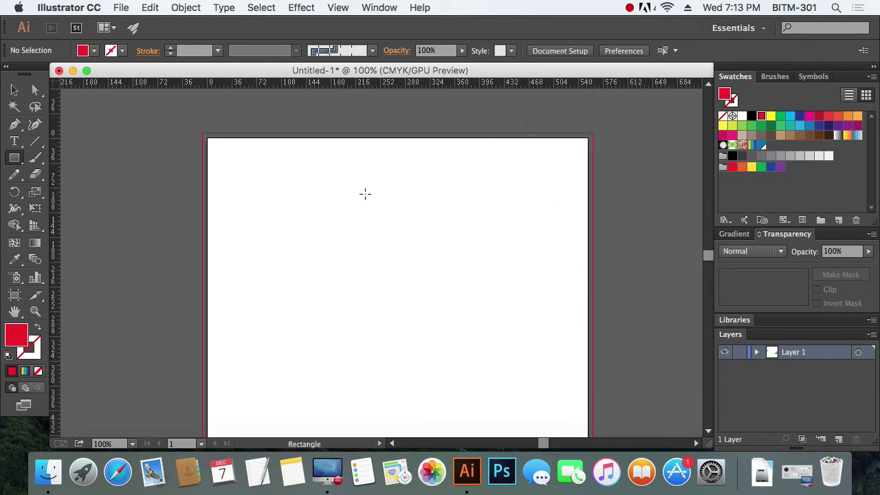
{"action": "left_click", "coordinate": [357, 197]}
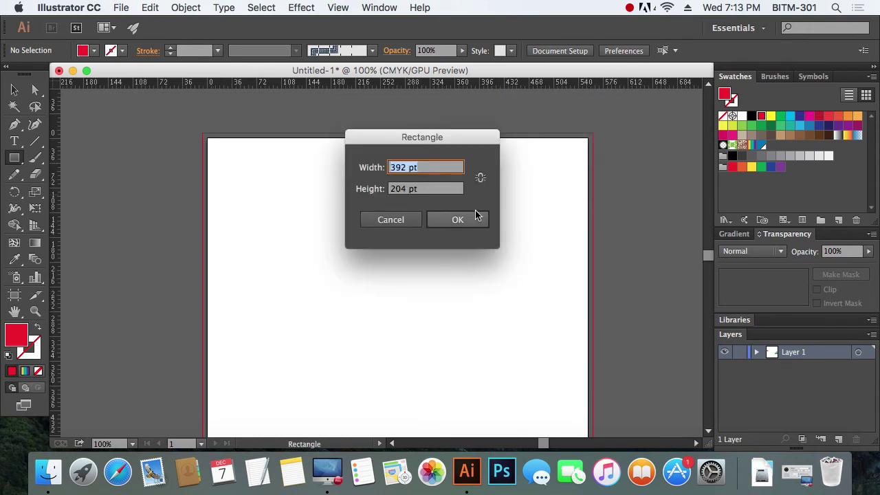
{"action": "left_click", "coordinate": [392, 222]}
{"action": "right_click", "coordinate": [488, 84]}
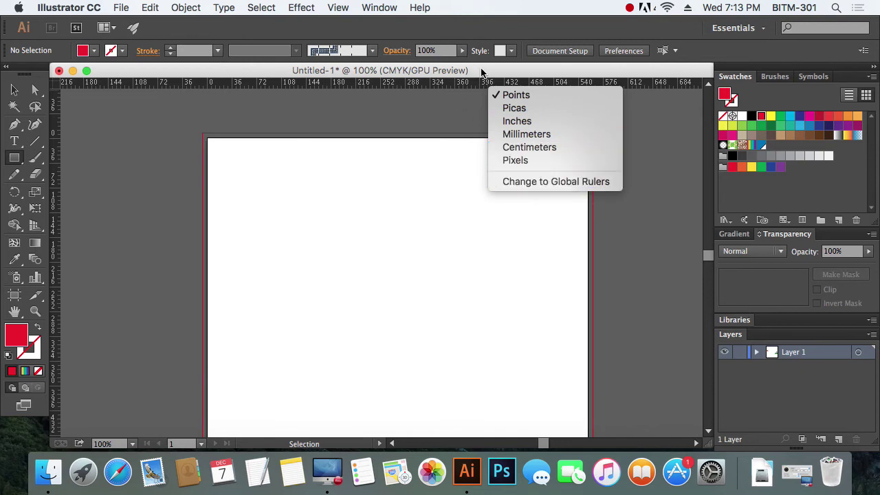
{"action": "left_click", "coordinate": [485, 171]}
{"action": "left_click", "coordinate": [16, 91]}
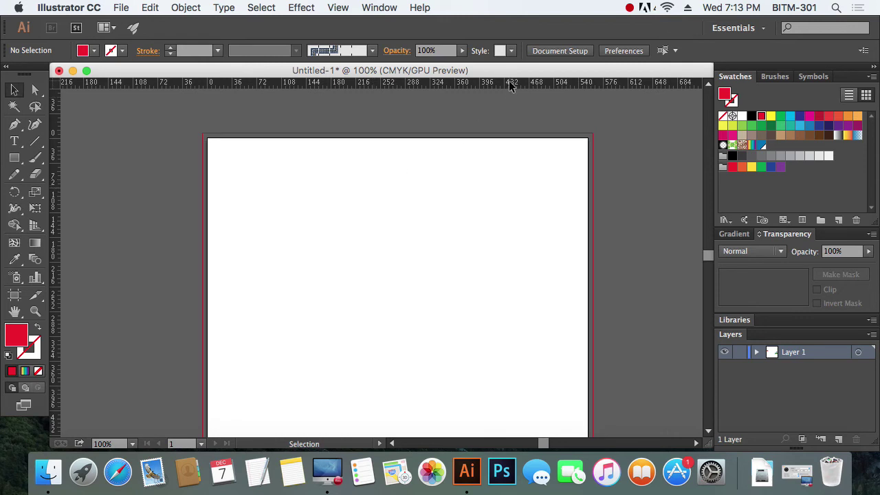
{"action": "left_click_drag", "start_coordinate": [511, 83], "coordinate": [517, 172]}
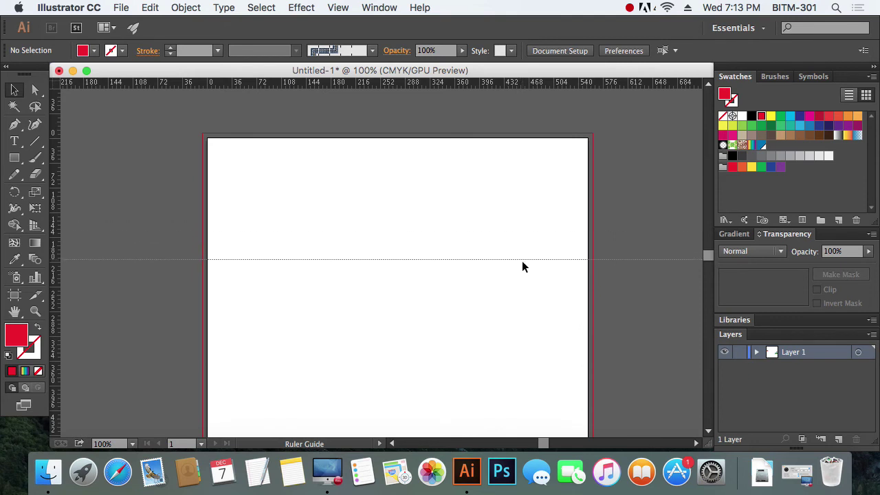
{"action": "left_click_drag", "start_coordinate": [518, 224], "coordinate": [523, 262]}
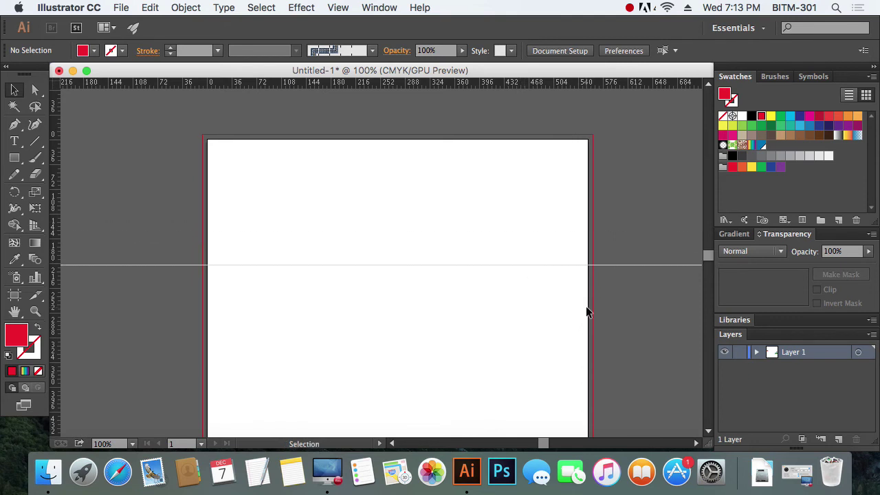
{"action": "left_click_drag", "start_coordinate": [56, 261], "coordinate": [363, 293]}
{"action": "left_click_drag", "start_coordinate": [61, 250], "coordinate": [299, 284]}
{"action": "left_click_drag", "start_coordinate": [56, 245], "coordinate": [415, 278]}
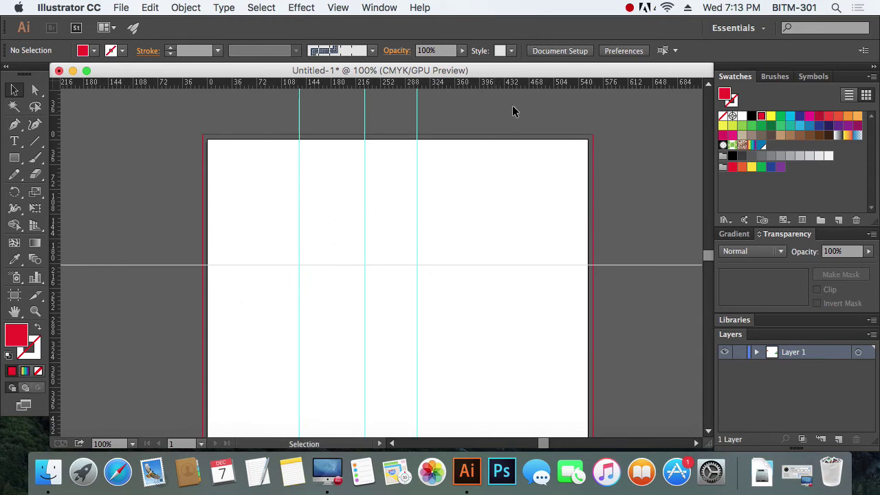
{"action": "mouse_move", "coordinate": [517, 81]}
{"action": "left_mouse_down"}
{"action": "mouse_move", "coordinate": [534, 238]}
{"action": "mouse_move", "coordinate": [580, 85]}
{"action": "mouse_move", "coordinate": [576, 183]}
{"action": "left_mouse_up"}
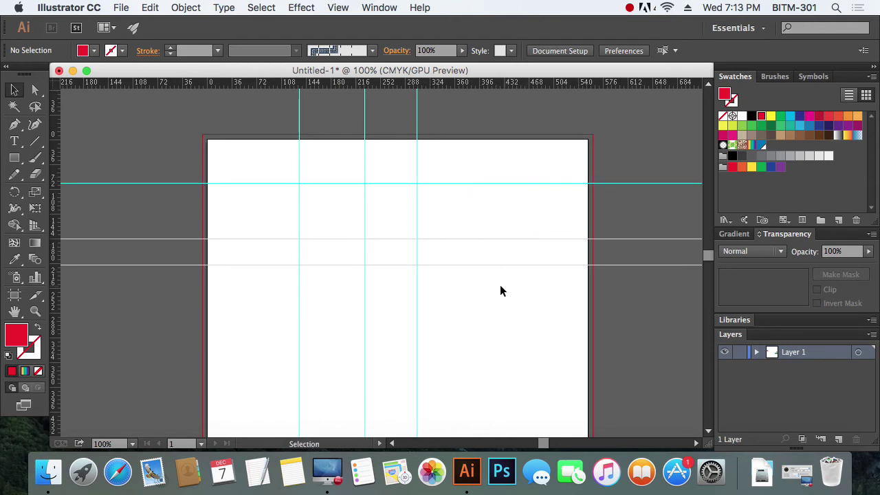
{"action": "left_click_drag", "start_coordinate": [297, 161], "coordinate": [548, 306]}
{"action": "right_click", "coordinate": [458, 279]}
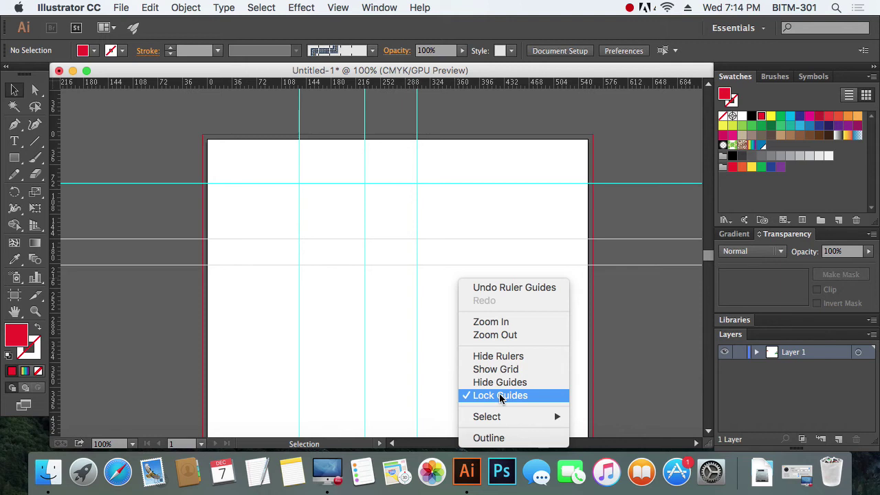
{"action": "left_click", "coordinate": [500, 395]}
{"action": "right_click", "coordinate": [505, 388]}
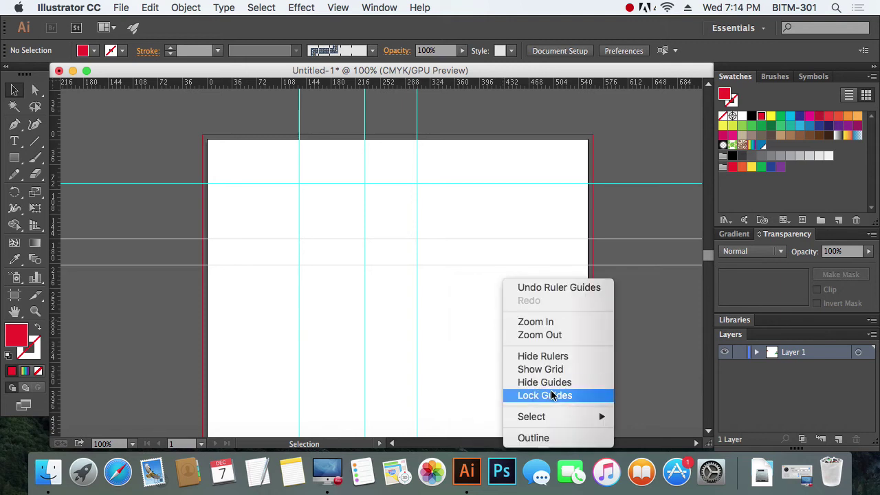
{"action": "left_click", "coordinate": [457, 323]}
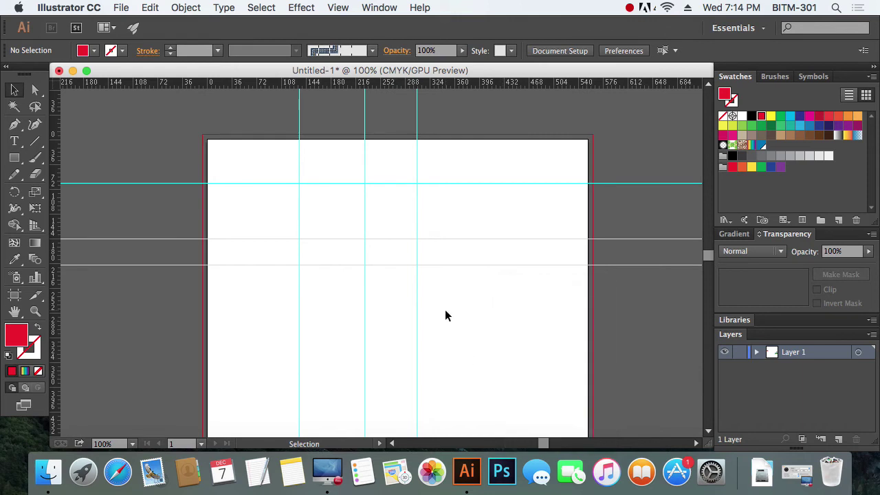
{"action": "left_click_drag", "start_coordinate": [451, 304], "coordinate": [483, 264]}
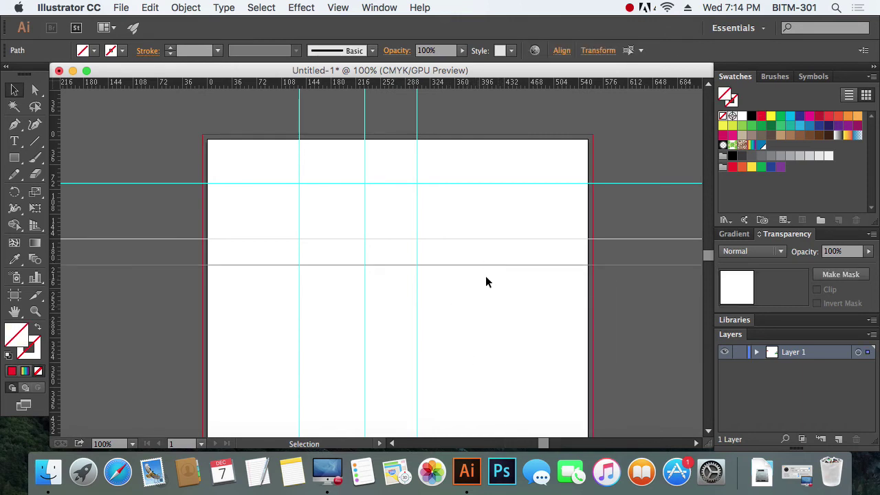
{"action": "left_click_drag", "start_coordinate": [472, 164], "coordinate": [508, 218]}
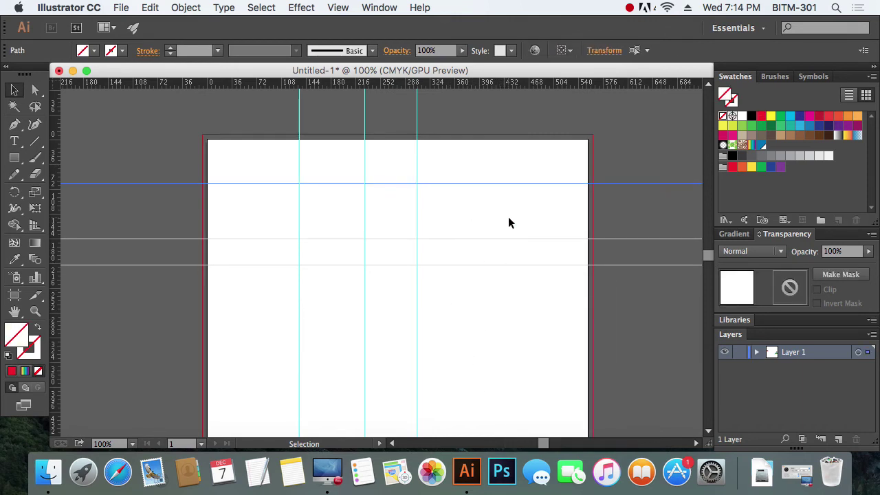
{"action": "key", "text": "Delete"}
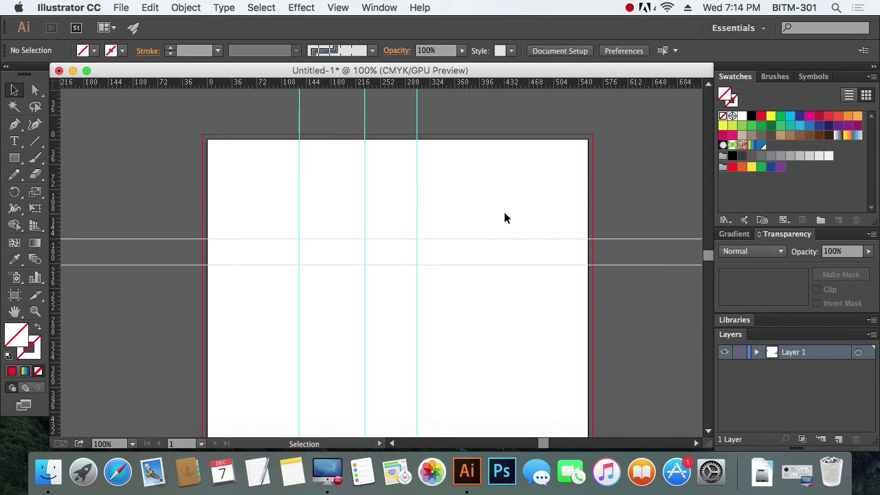
{"action": "left_click_drag", "start_coordinate": [504, 218], "coordinate": [527, 296]}
{"action": "key", "text": "Delete"}
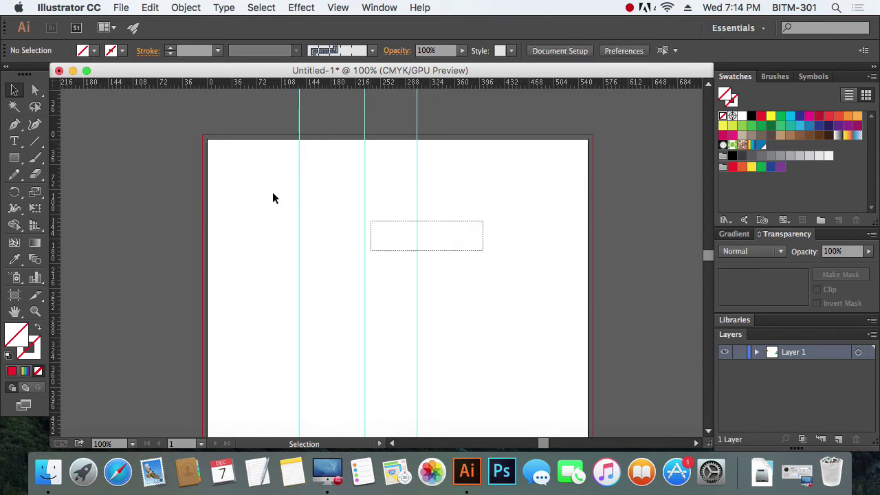
{"action": "left_click_drag", "start_coordinate": [272, 198], "coordinate": [404, 219]}
{"action": "key", "text": "Delete"}
{"action": "right_click", "coordinate": [417, 215]}
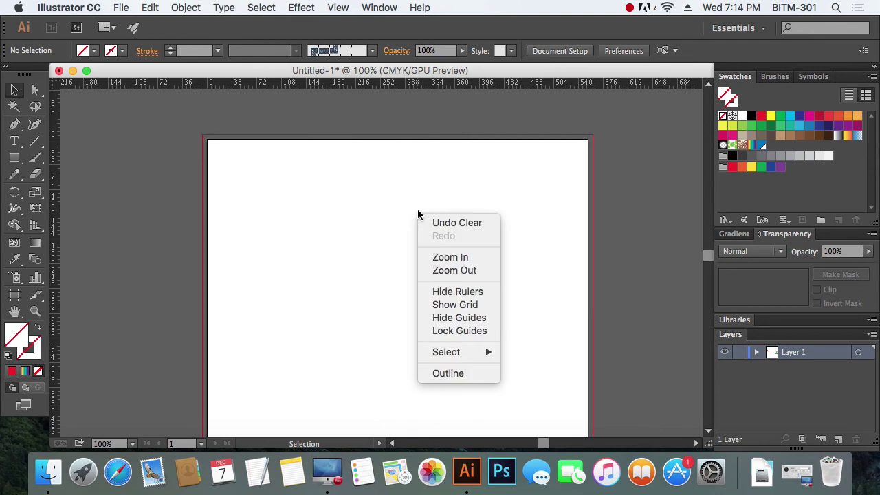
{"action": "left_click", "coordinate": [483, 332]}
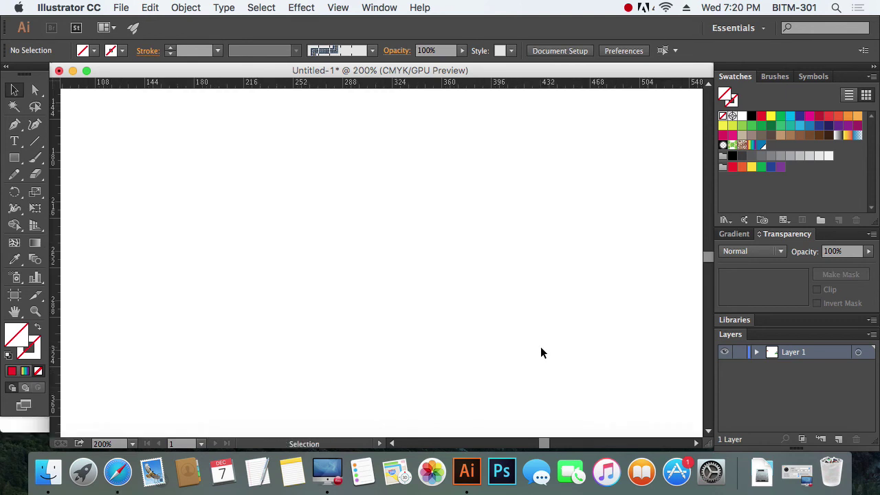
Step: Drag four horizontal guides down from the top ruler across the artboard
{"action": "key", "text": "z"}
{"action": "left_click", "coordinate": [416, 263], "text": "alt"}
{"action": "left_click", "coordinate": [417, 263], "text": "alt"}
{"action": "left_click", "coordinate": [417, 263], "text": "alt"}
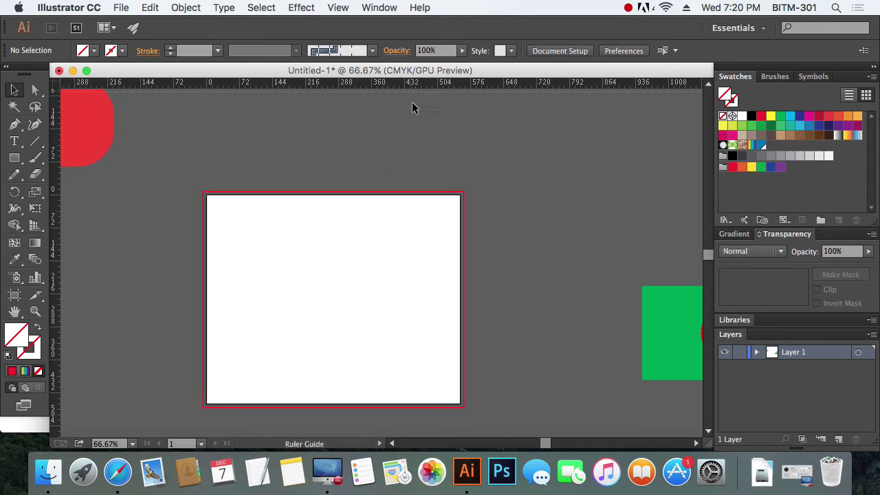
{"action": "left_click_drag", "start_coordinate": [411, 84], "coordinate": [412, 269]}
{"action": "left_click_drag", "start_coordinate": [451, 81], "coordinate": [444, 286]}
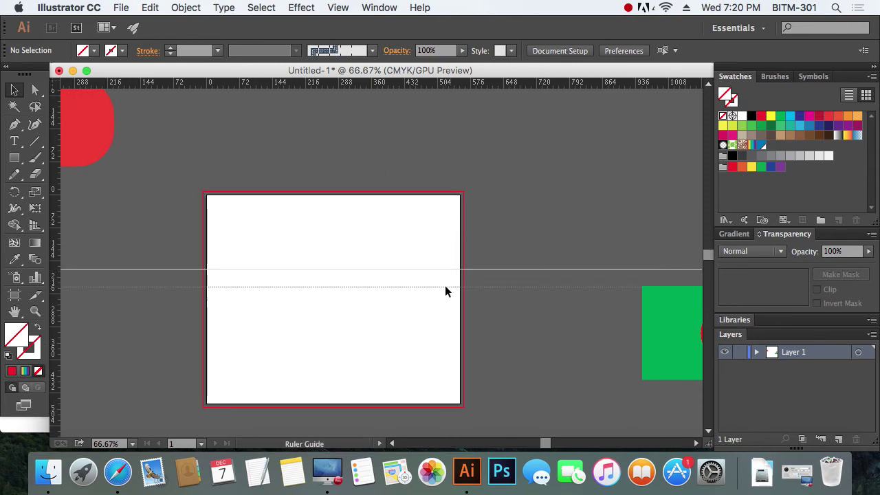
{"action": "left_click_drag", "start_coordinate": [473, 83], "coordinate": [471, 310]}
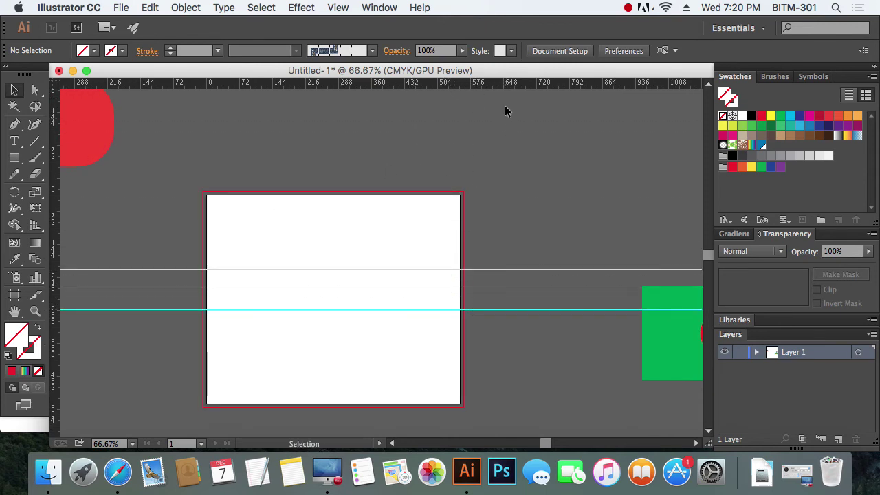
{"action": "left_click_drag", "start_coordinate": [502, 83], "coordinate": [499, 341]}
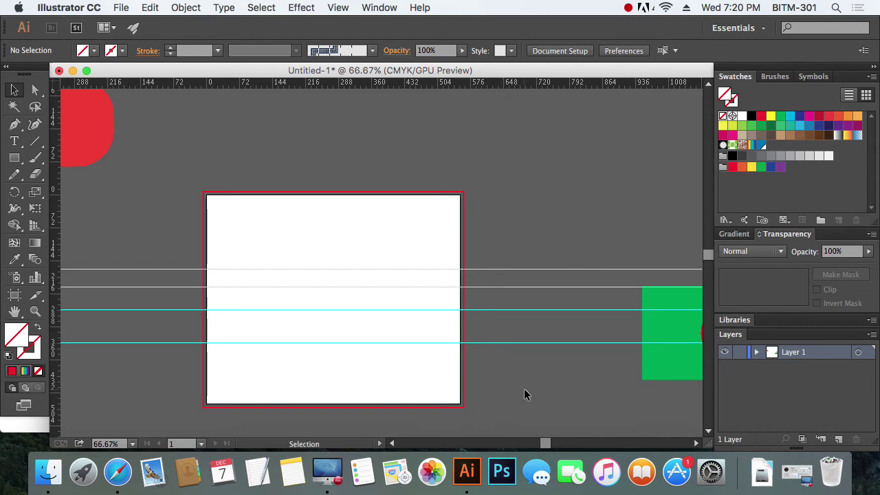
{"action": "left_click", "coordinate": [334, 279]}
{"action": "scroll", "coordinate": [391, 279], "scroll_direction": "down", "scroll_amount": 2}
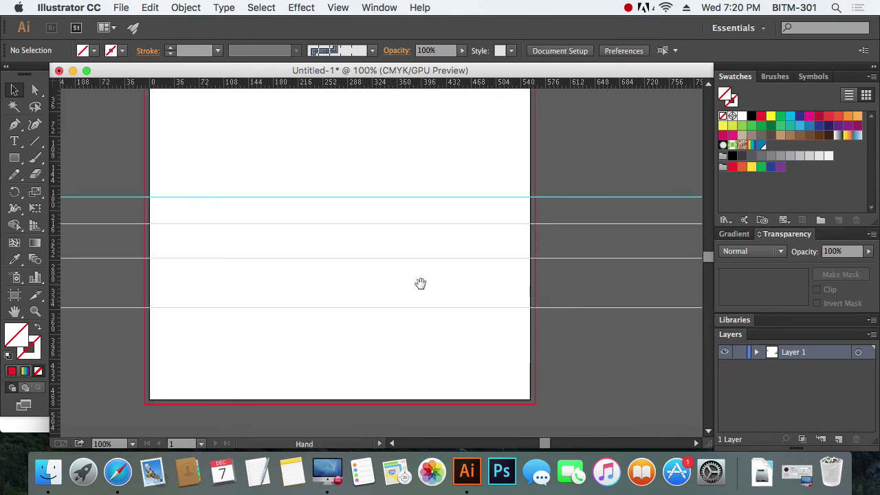
{"action": "key", "text": "space"}
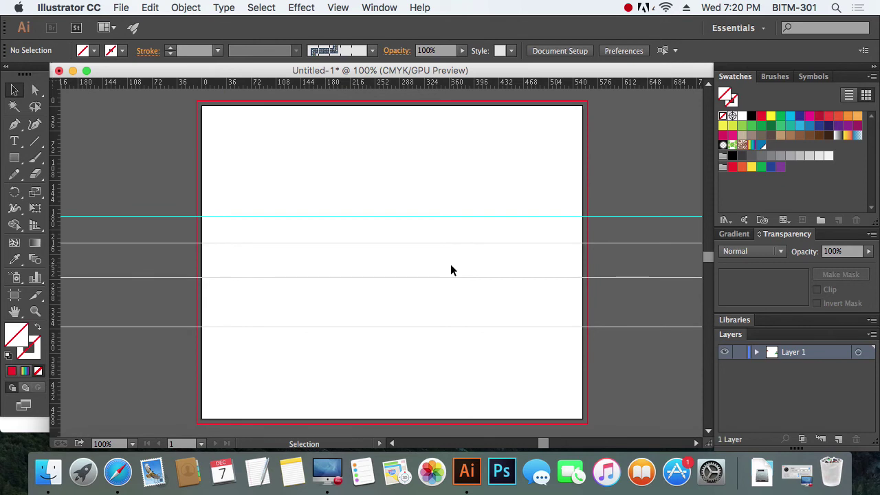
Step: Hide the guides using the canvas Hide Guides option and Cmd+; until the artboard is clear
{"action": "right_click", "coordinate": [430, 153]}
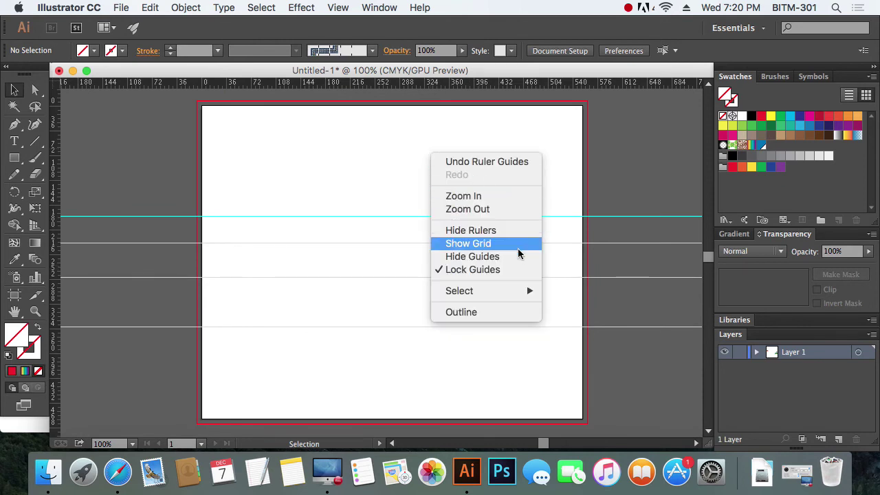
{"action": "left_click", "coordinate": [498, 256]}
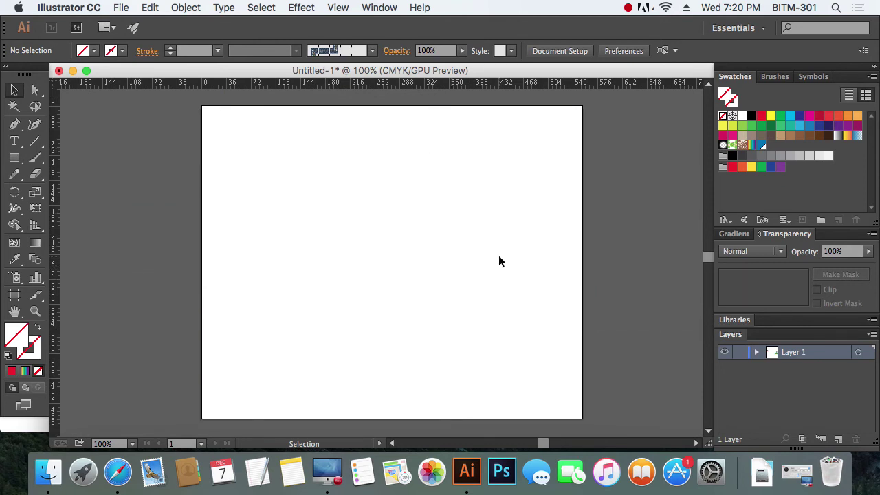
{"action": "right_click", "coordinate": [422, 184]}
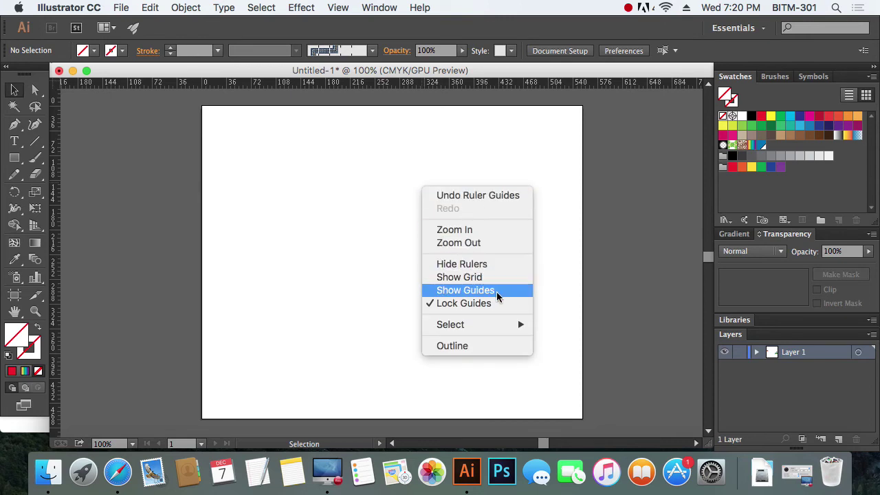
{"action": "left_click", "coordinate": [498, 291]}
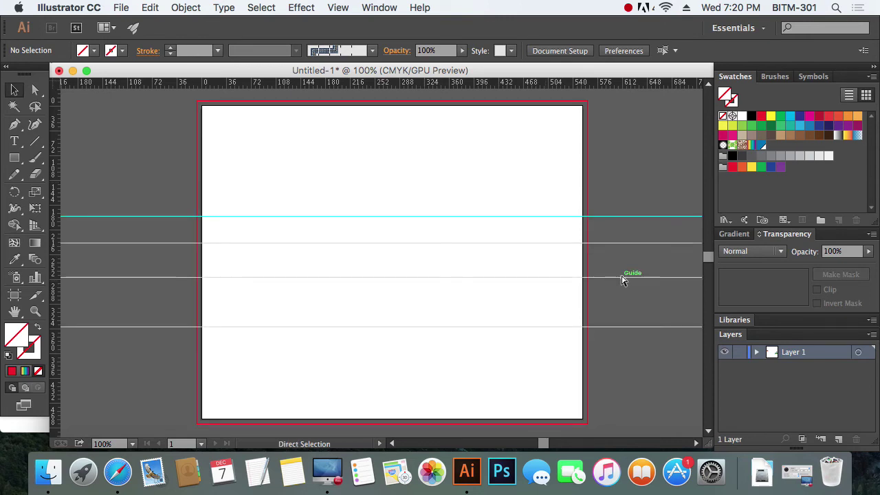
{"action": "key", "text": "ctrl+apostrophe"}
{"action": "key", "text": "ctrl+apostrophe"}
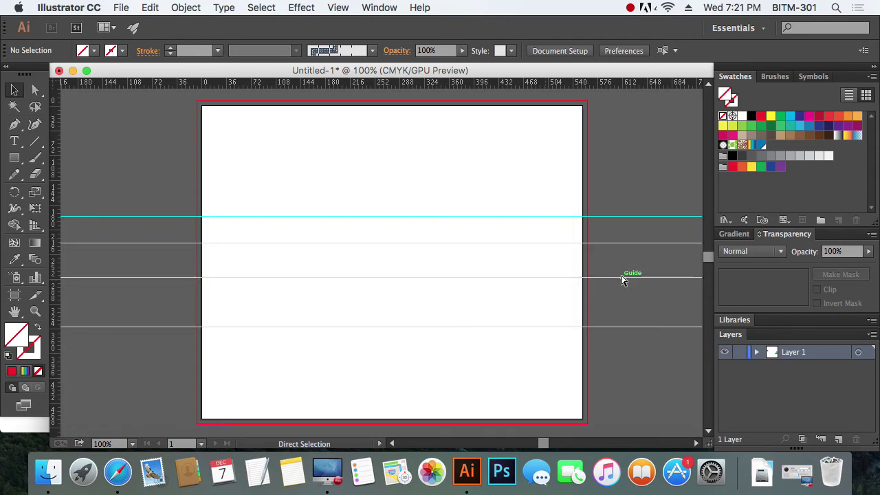
{"action": "key", "text": "ctrl+semicolon"}
{"action": "key", "text": "ctrl+semicolon"}
{"action": "key", "text": "ctrl+semicolon"}
{"action": "key", "text": "ctrl+semicolon"}
{"action": "key", "text": "ctrl+semicolon"}
{"action": "key", "text": "ctrl+semicolon"}
{"action": "key", "text": "ctrl+semicolon"}
{"action": "key", "text": "ctrl+semicolon"}
{"action": "key", "text": "ctrl+semicolon"}
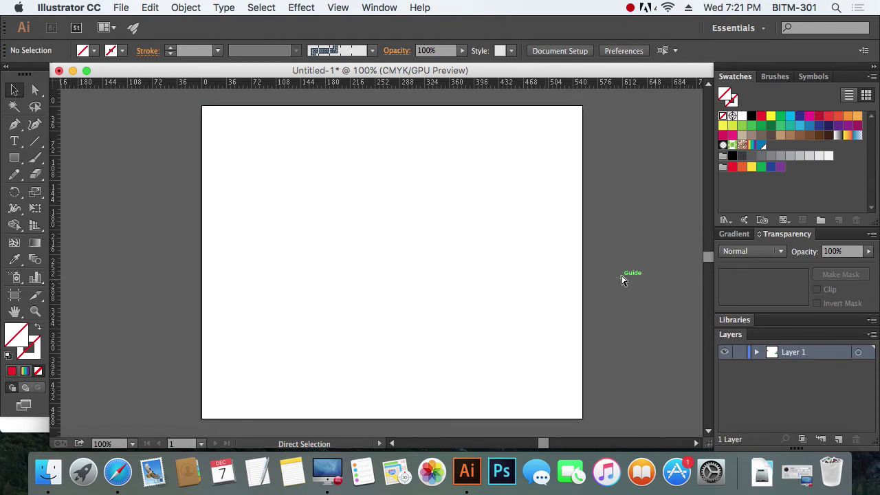
{"action": "key", "text": "ctrl+semicolon"}
{"action": "key", "text": "ctrl+semicolon"}
{"action": "key", "text": "ctrl+semicolon"}
{"action": "key", "text": "ctrl+semicolon"}
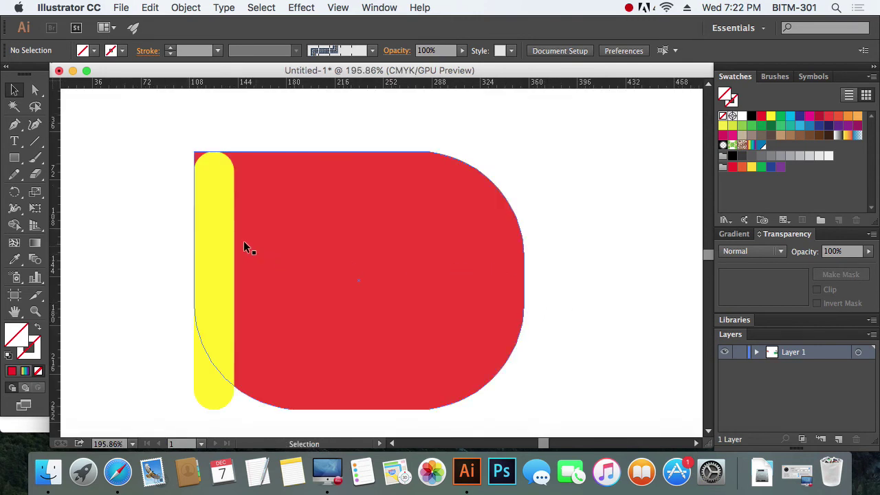
Step: Move the rounded yellow bar onto the red shape's left edge
{"action": "left_click", "coordinate": [226, 269]}
{"action": "mouse_move", "coordinate": [226, 256]}
{"action": "left_mouse_down"}
{"action": "mouse_move", "coordinate": [138, 244]}
{"action": "mouse_move", "coordinate": [224, 253]}
{"action": "left_mouse_up"}
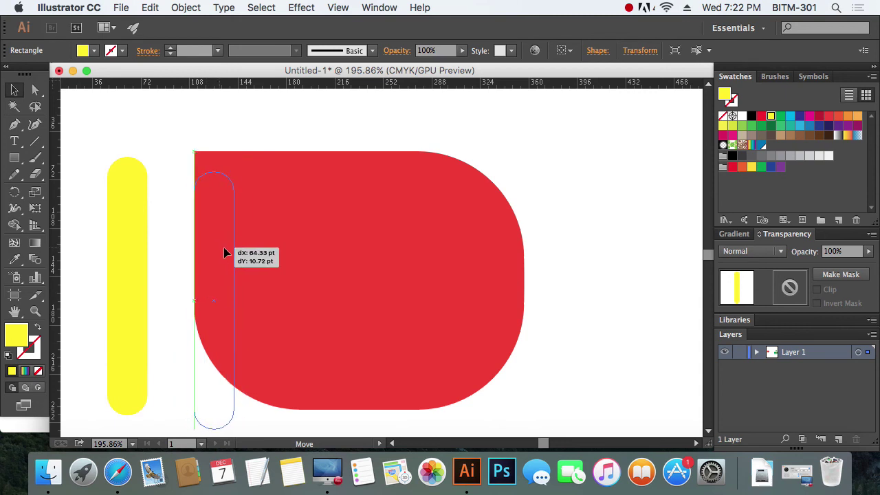
{"action": "left_click_drag", "start_coordinate": [224, 252], "coordinate": [219, 247]}
{"action": "key", "text": "z"}
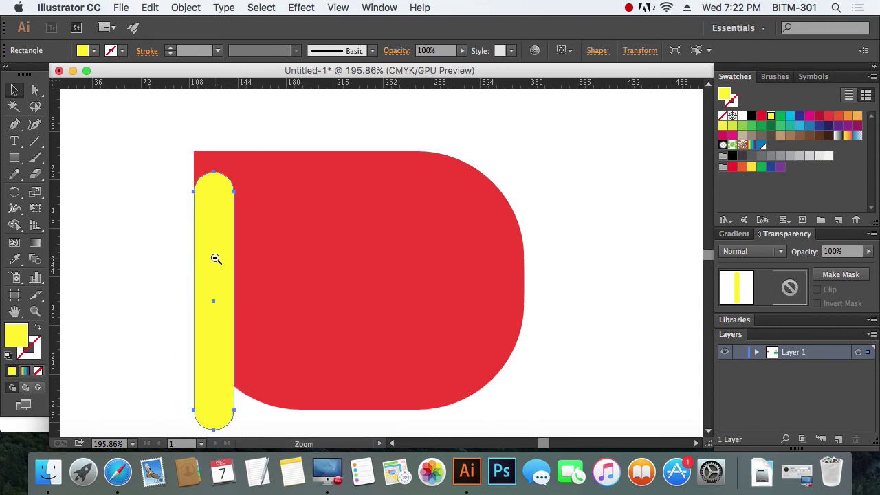
{"action": "key", "text": "super+1"}
{"action": "mouse_move", "coordinate": [298, 224]}
{"action": "left_mouse_down"}
{"action": "mouse_move", "coordinate": [351, 229]}
{"action": "mouse_move", "coordinate": [444, 213]}
{"action": "mouse_move", "coordinate": [392, 196]}
{"action": "left_mouse_up"}
{"action": "key", "text": "v"}
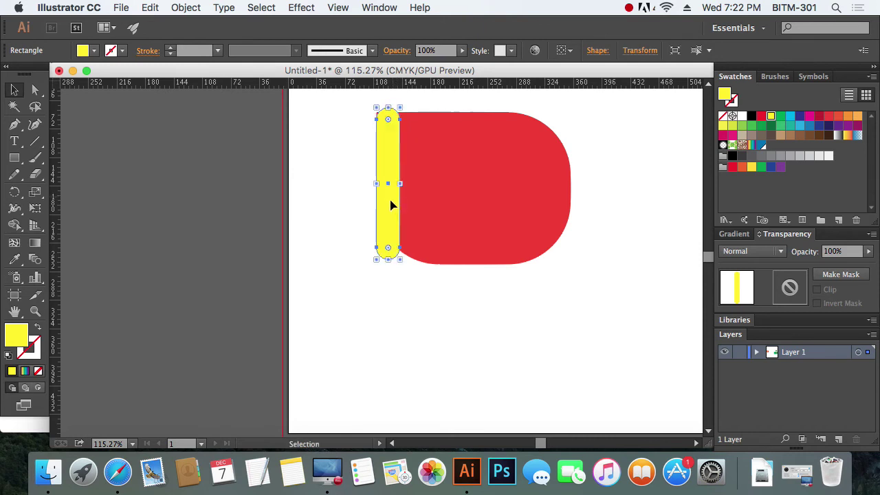
{"action": "left_click", "coordinate": [317, 274]}
Step: Draw a small yellow rectangle to the right of the red shape
{"action": "left_click", "coordinate": [14, 157]}
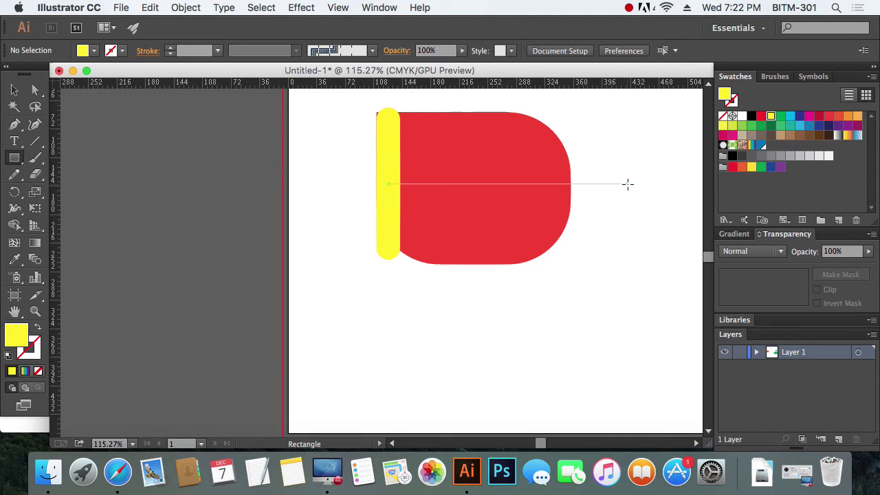
{"action": "left_click_drag", "start_coordinate": [627, 184], "coordinate": [601, 262]}
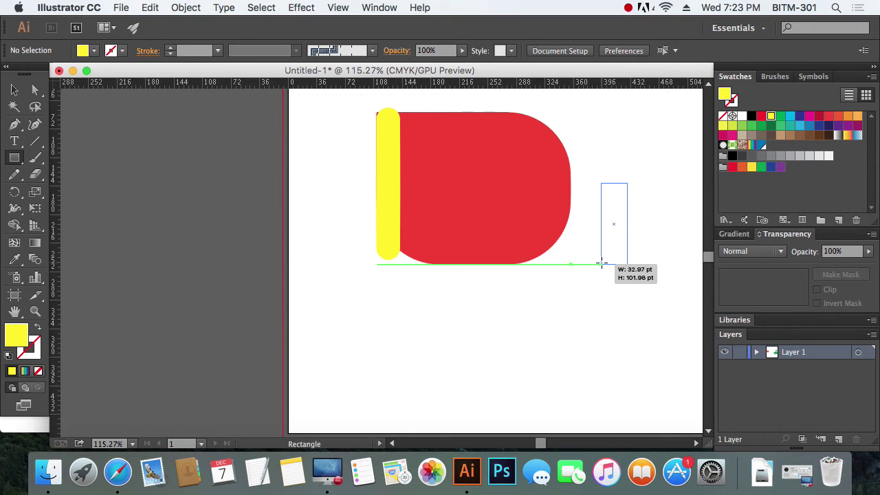
{"action": "left_click_drag", "start_coordinate": [601, 262], "coordinate": [601, 263]}
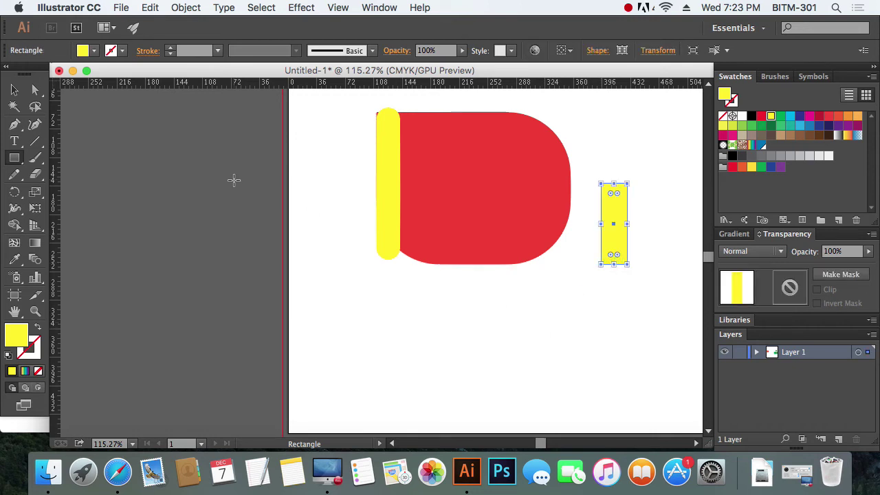
{"action": "left_click", "coordinate": [14, 89]}
{"action": "left_click", "coordinate": [570, 302]}
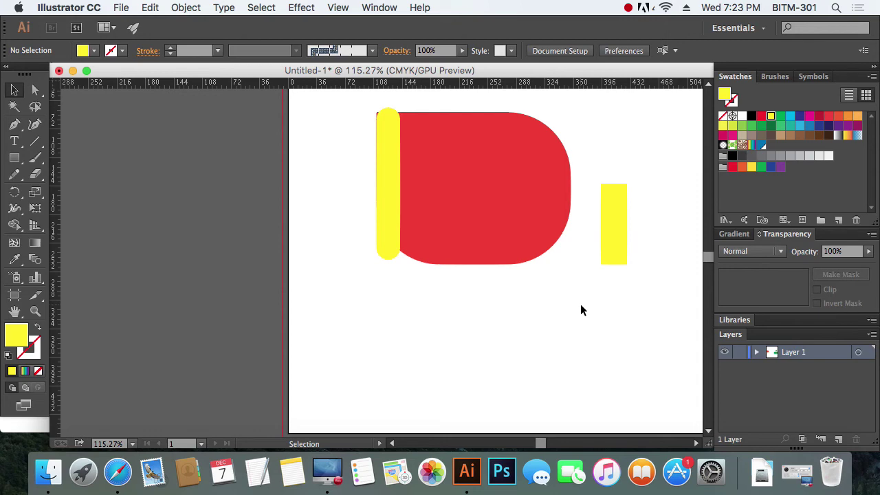
Step: Turn Smart Guides off, push the small rectangle against the red shape's right edge, and delete a stray wide rectangle
{"action": "left_click", "coordinate": [350, 8]}
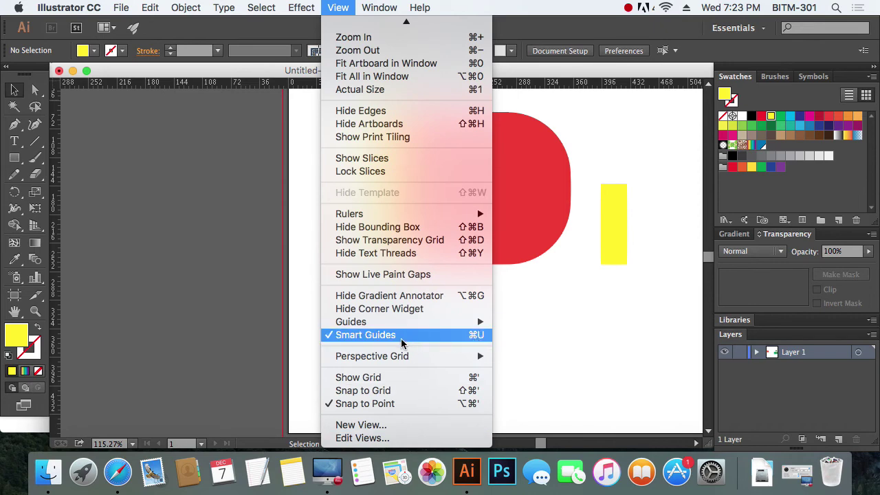
{"action": "left_click", "coordinate": [402, 336]}
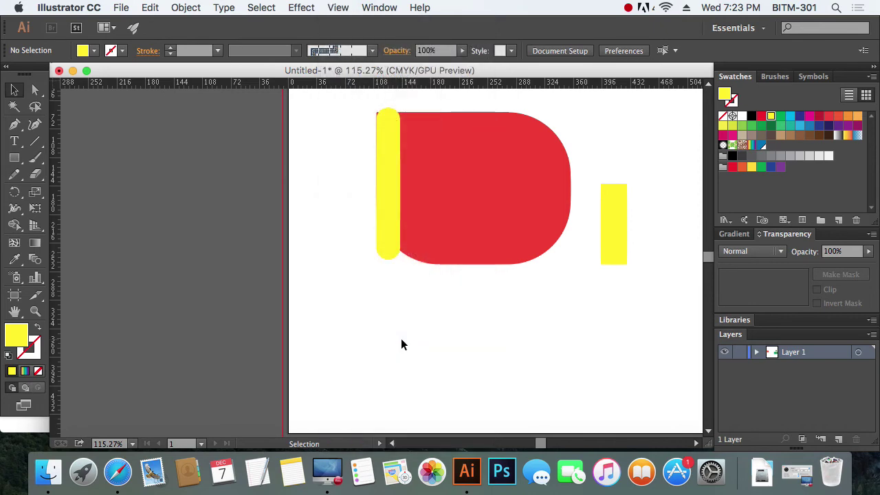
{"action": "left_click_drag", "start_coordinate": [618, 234], "coordinate": [579, 217]}
{"action": "left_click", "coordinate": [383, 357]}
{"action": "left_click", "coordinate": [14, 157]}
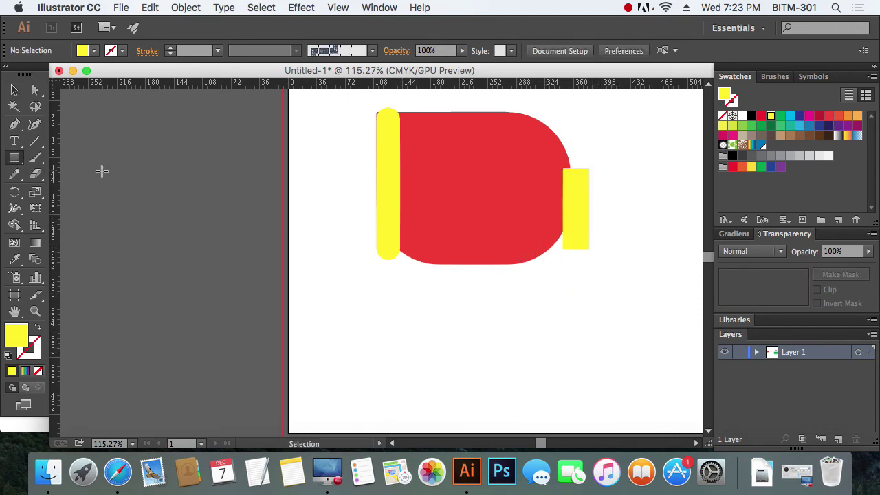
{"action": "left_click_drag", "start_coordinate": [326, 183], "coordinate": [633, 321]}
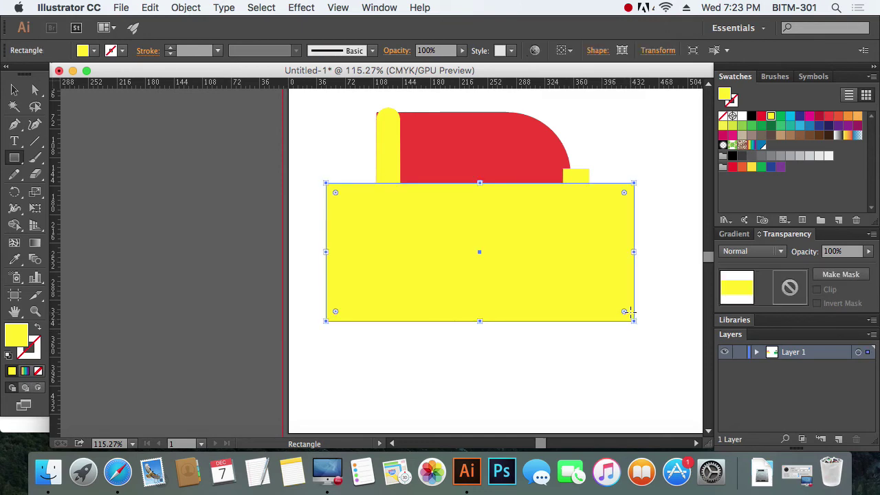
{"action": "key", "text": "Delete"}
{"action": "left_click", "coordinate": [15, 90]}
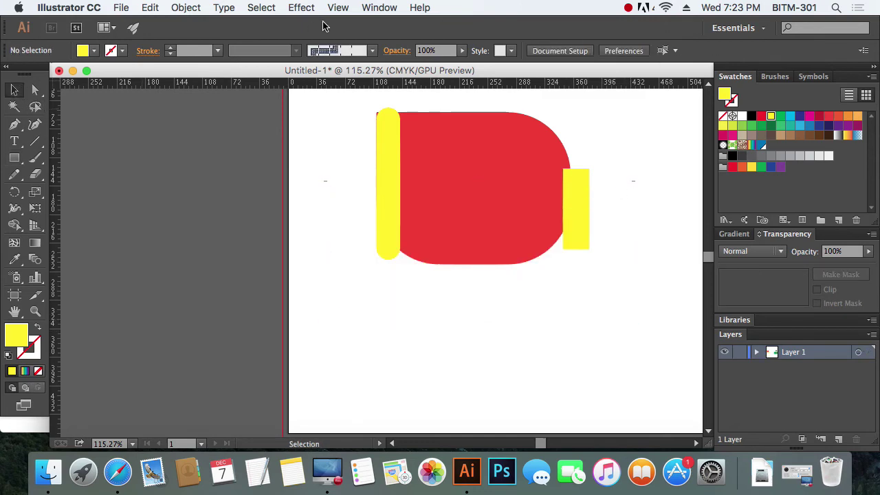
Step: Turn Smart Guides back on and drag the small rectangle into the shape's lower right
{"action": "left_click", "coordinate": [301, 8]}
{"action": "mouse_move", "coordinate": [337, 8]}
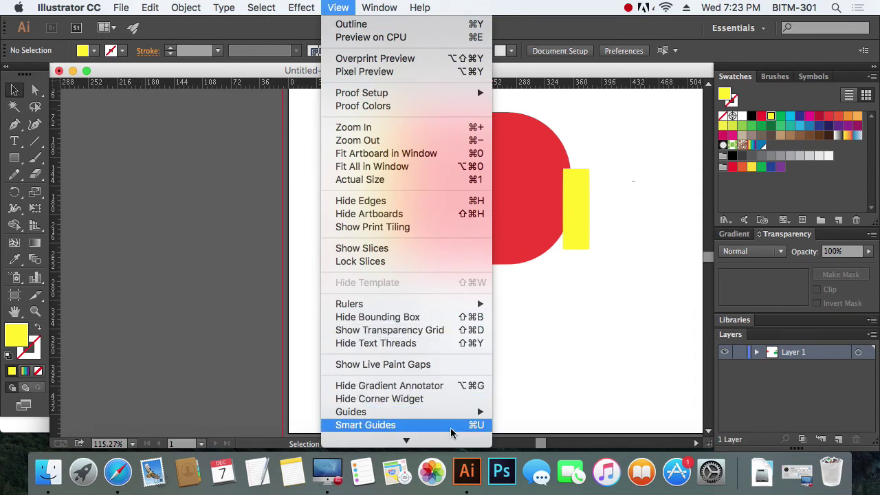
{"action": "left_click", "coordinate": [388, 425]}
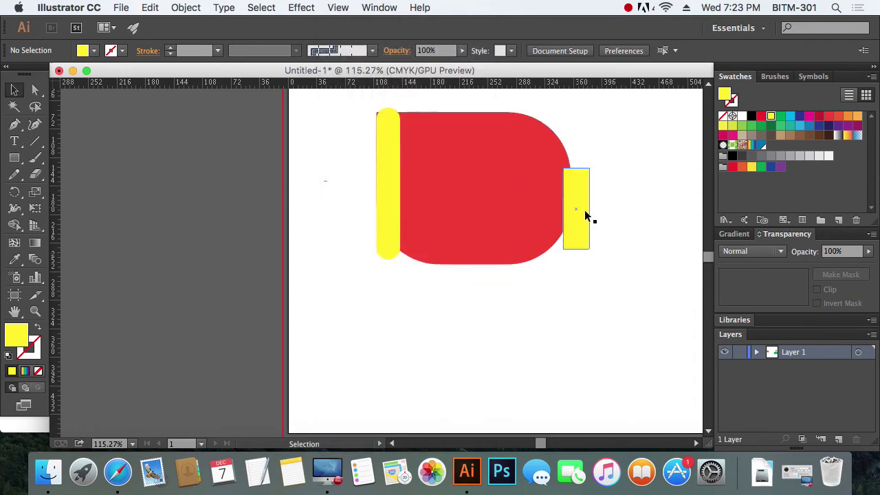
{"action": "left_click_drag", "start_coordinate": [581, 213], "coordinate": [551, 224]}
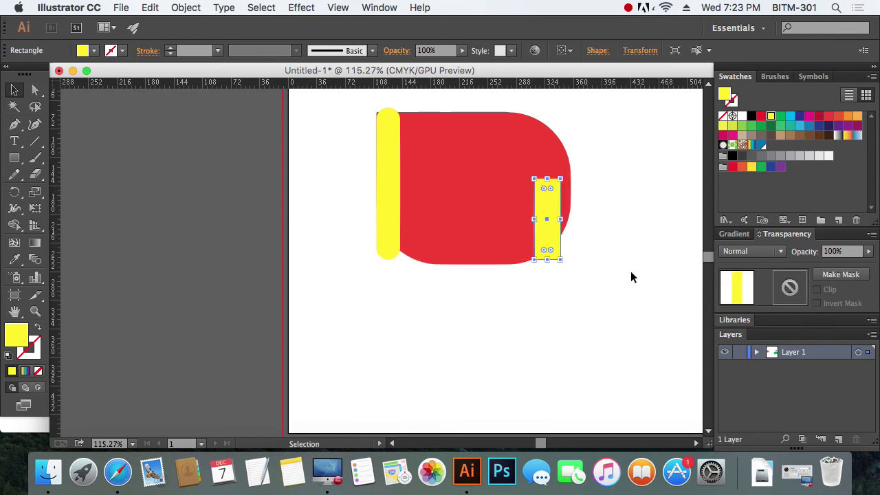
{"action": "left_click", "coordinate": [619, 297]}
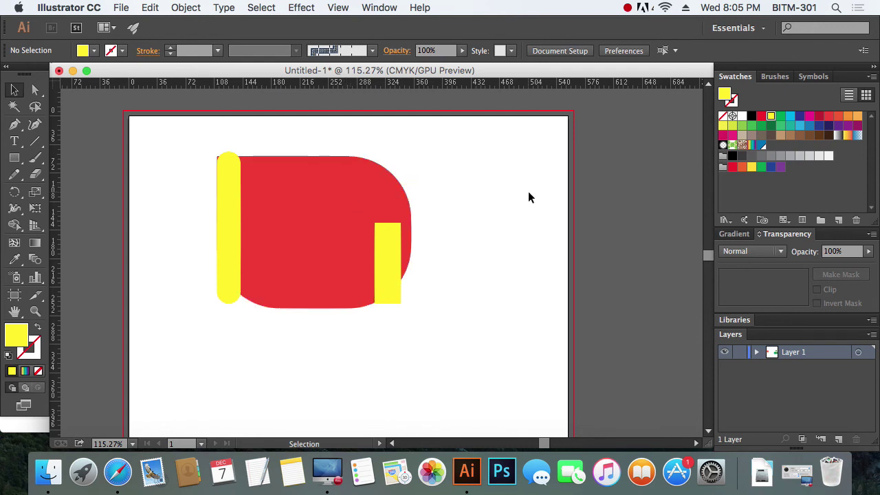
{"action": "key", "text": "super+plus"}
{"action": "key", "text": "super+minus"}
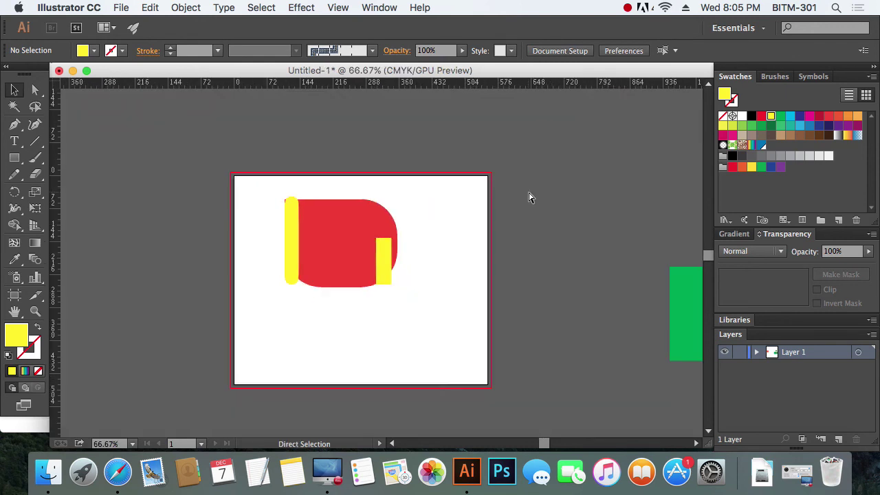
{"action": "key", "text": "super+minus"}
{"action": "key", "text": "super+plus"}
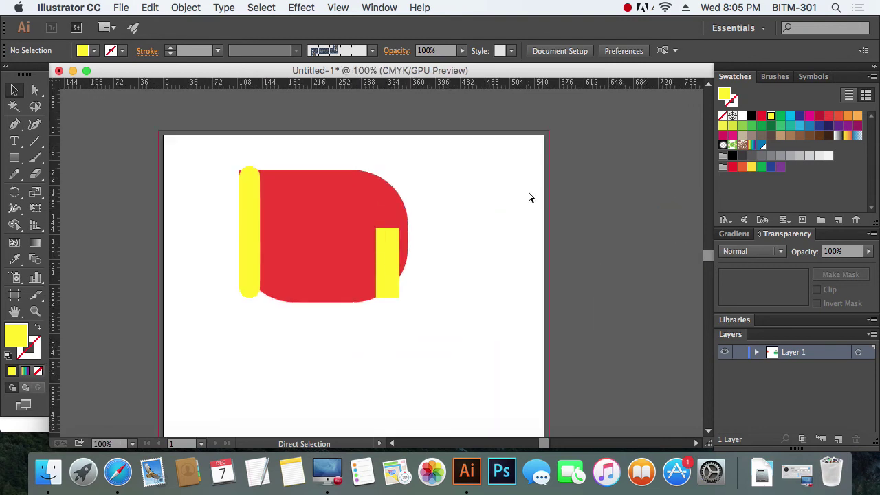
{"action": "key", "text": "super+plus"}
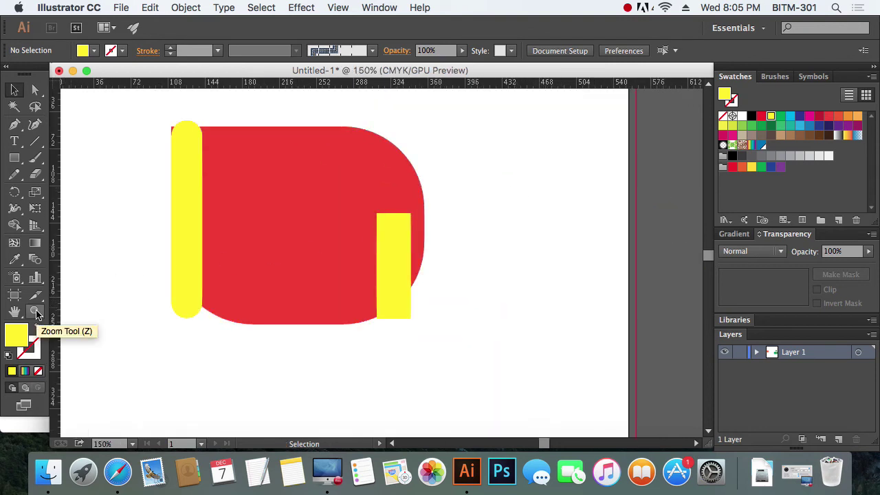
{"action": "left_click", "coordinate": [35, 312]}
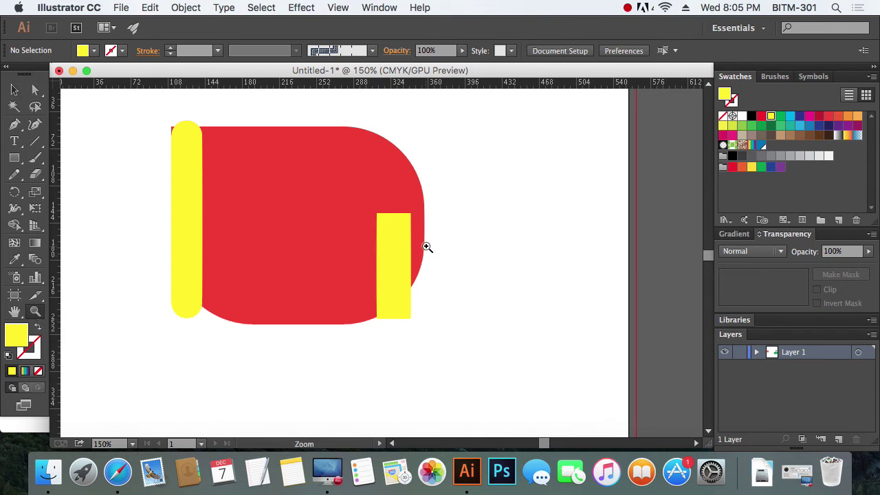
{"action": "left_click", "coordinate": [377, 229]}
{"action": "left_click", "coordinate": [176, 229]}
{"action": "left_click", "coordinate": [518, 266]}
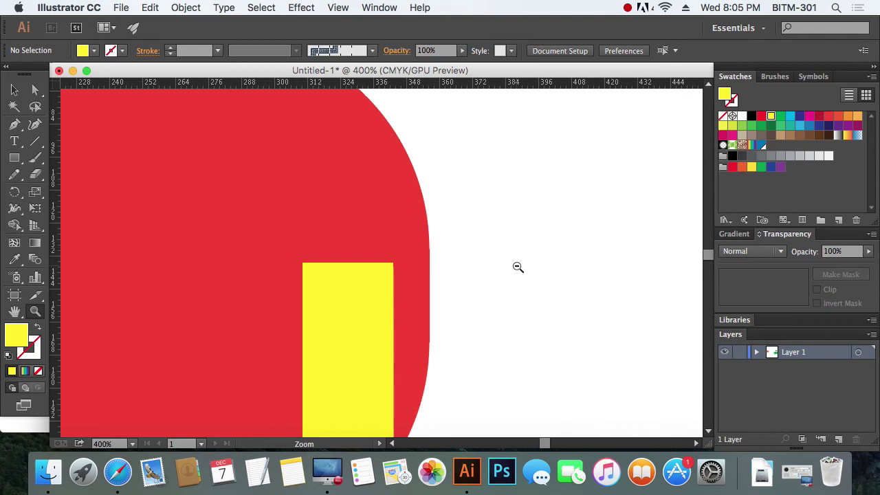
{"action": "left_click", "coordinate": [247, 243], "text": "alt"}
{"action": "left_click", "coordinate": [287, 247], "text": "alt"}
{"action": "left_click", "coordinate": [398, 281], "text": "alt"}
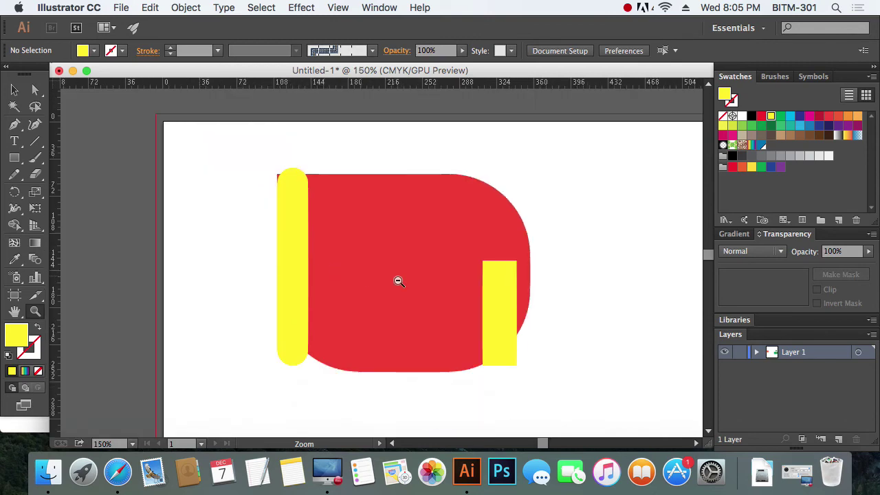
{"action": "left_click", "coordinate": [445, 284], "text": "alt"}
{"action": "left_click", "coordinate": [453, 253], "text": "alt"}
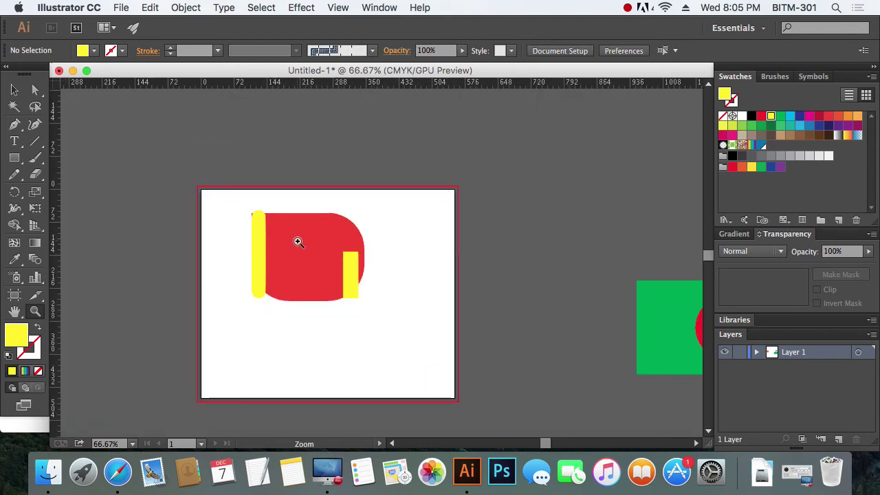
{"action": "left_click", "coordinate": [132, 28]}
Step: Disable GPU Performance, accept the Preferences, and zoom out to the whole artboard
{"action": "left_click", "coordinate": [334, 127]}
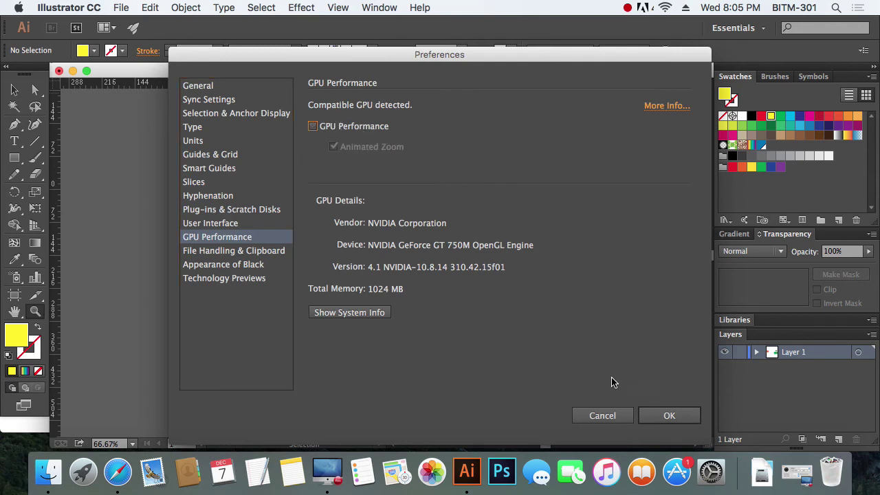
{"action": "left_click", "coordinate": [664, 415]}
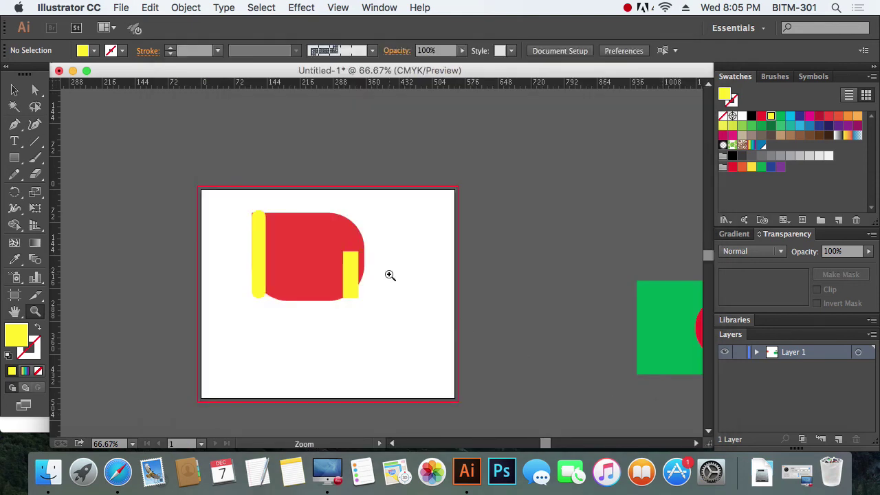
{"action": "left_click", "coordinate": [278, 261], "text": "alt"}
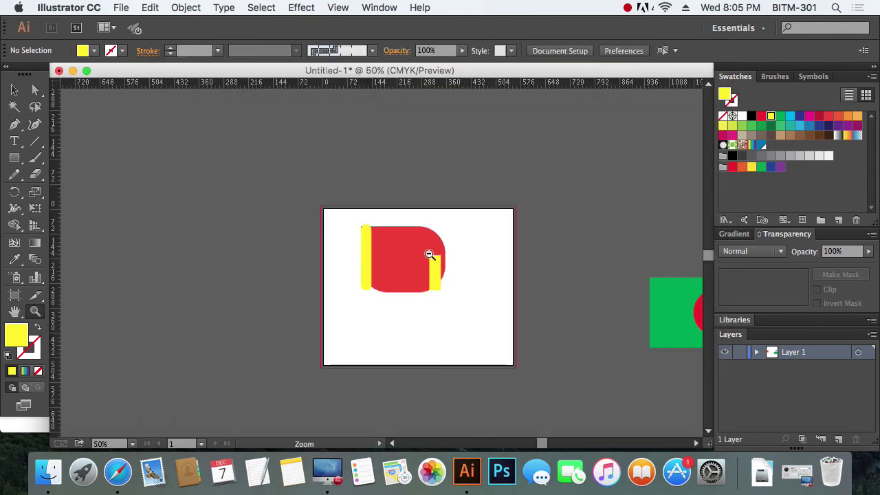
{"action": "left_click", "coordinate": [430, 255], "text": "alt"}
{"action": "left_click", "coordinate": [360, 257], "text": "alt"}
Step: Zoom in to 200% on the red D shape and pan to centre it
{"action": "left_click", "coordinate": [385, 260]}
{"action": "left_click", "coordinate": [392, 281]}
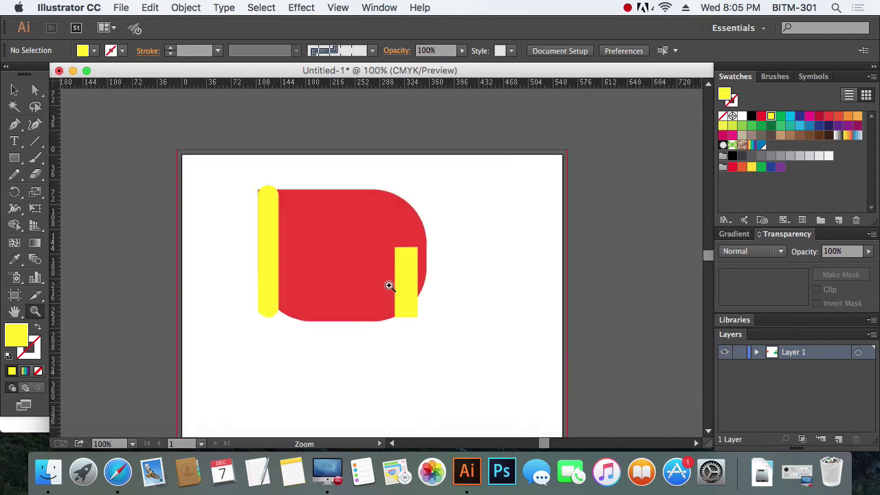
{"action": "left_click", "coordinate": [387, 287]}
{"action": "left_click", "coordinate": [354, 253]}
{"action": "left_click_drag", "start_coordinate": [340, 220], "coordinate": [398, 268]}
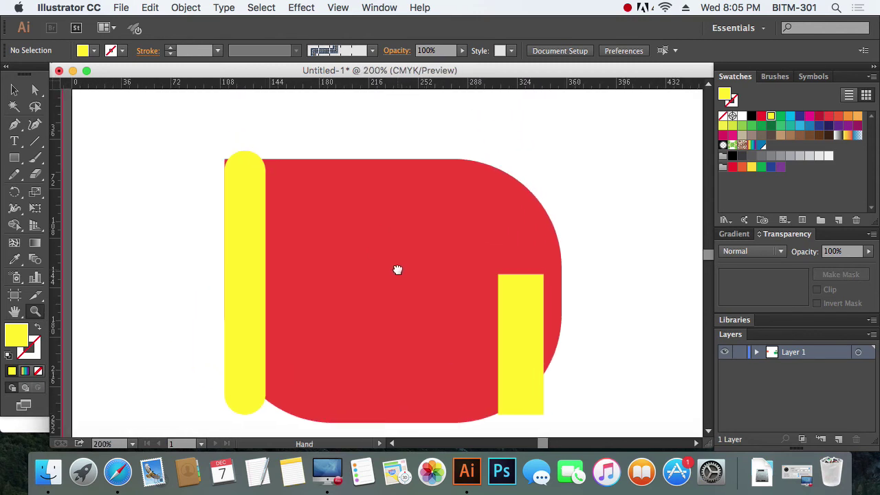
{"action": "left_click", "coordinate": [17, 91]}
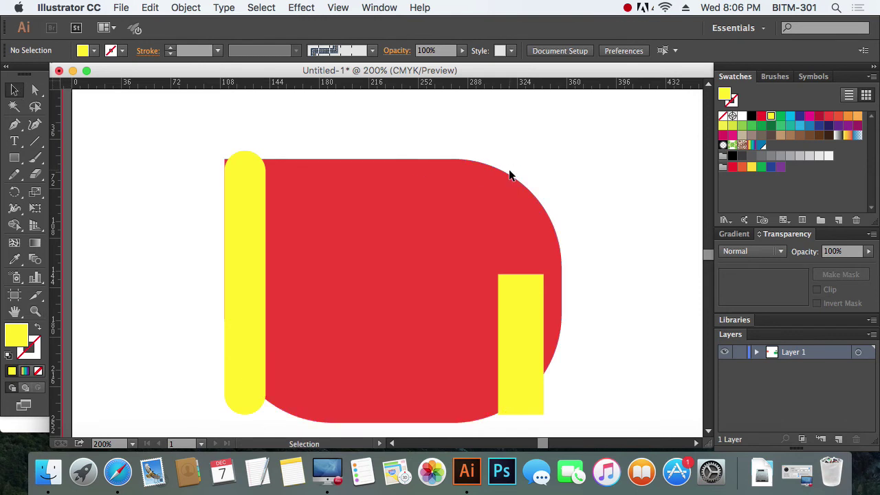
{"action": "left_click", "coordinate": [35, 311]}
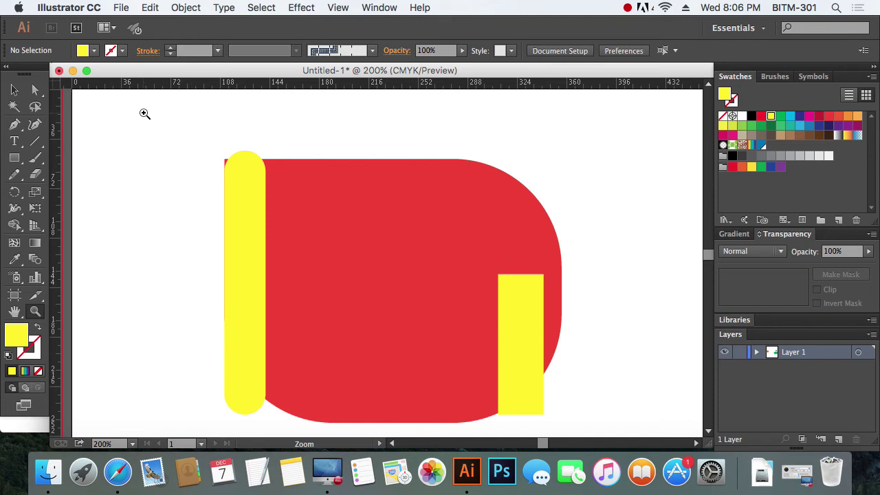
Step: Marquee-zoom twice onto the yellow bar's top-left overlap with the red corner, to about 4200%
{"action": "left_click_drag", "start_coordinate": [155, 118], "coordinate": [306, 244]}
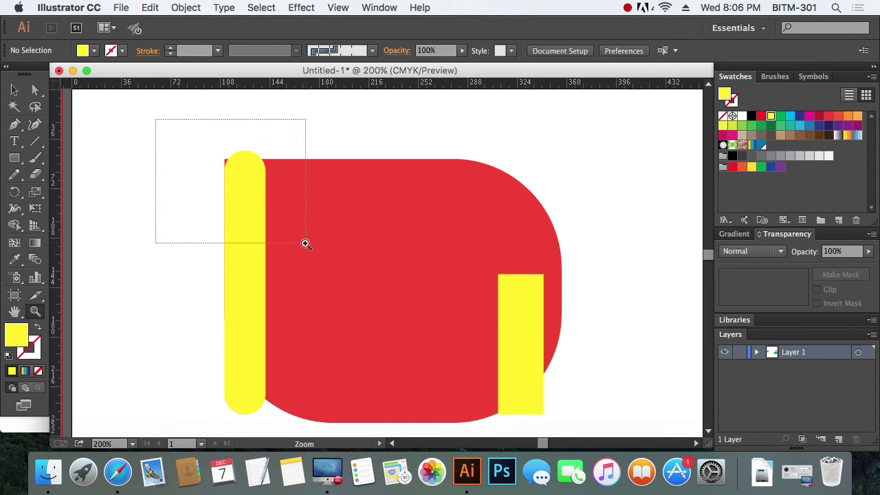
{"action": "left_click_drag", "start_coordinate": [306, 244], "coordinate": [306, 244]}
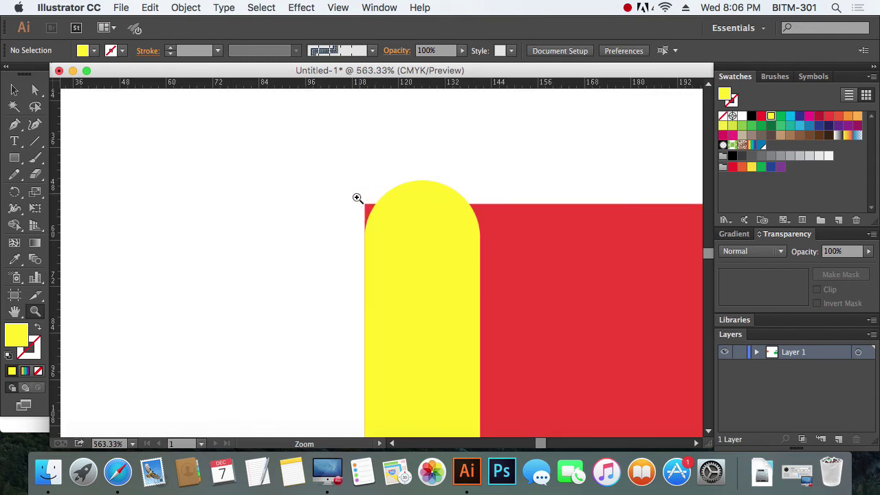
{"action": "left_click_drag", "start_coordinate": [356, 186], "coordinate": [391, 236]}
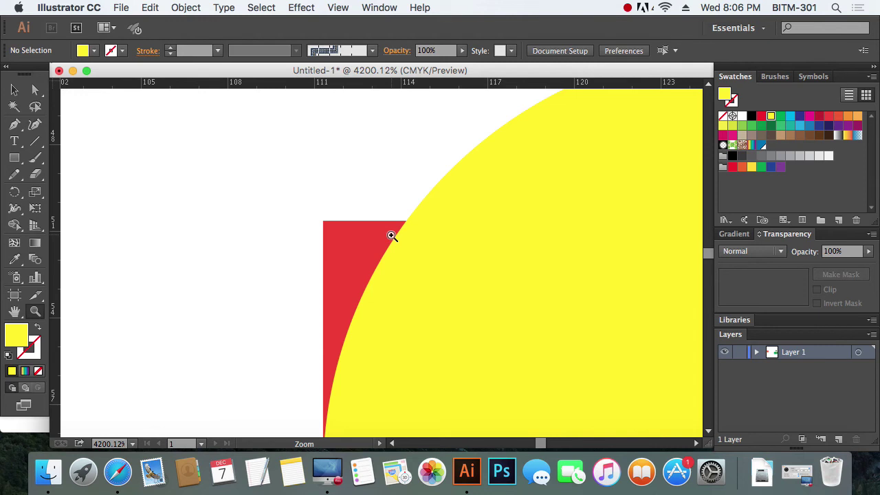
Step: Cycle through the Selection, Pen, Rectangle and Pencil tools, ending on the Pen tool
{"action": "left_click", "coordinate": [15, 90]}
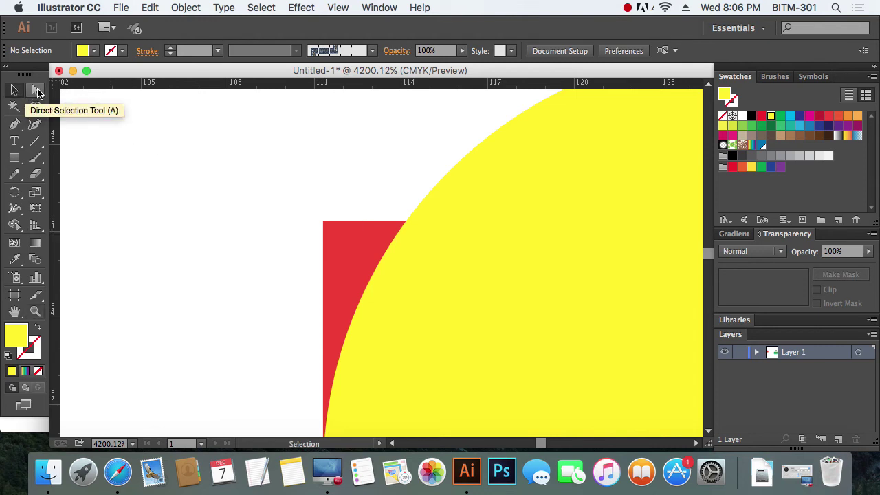
{"action": "left_click", "coordinate": [14, 123]}
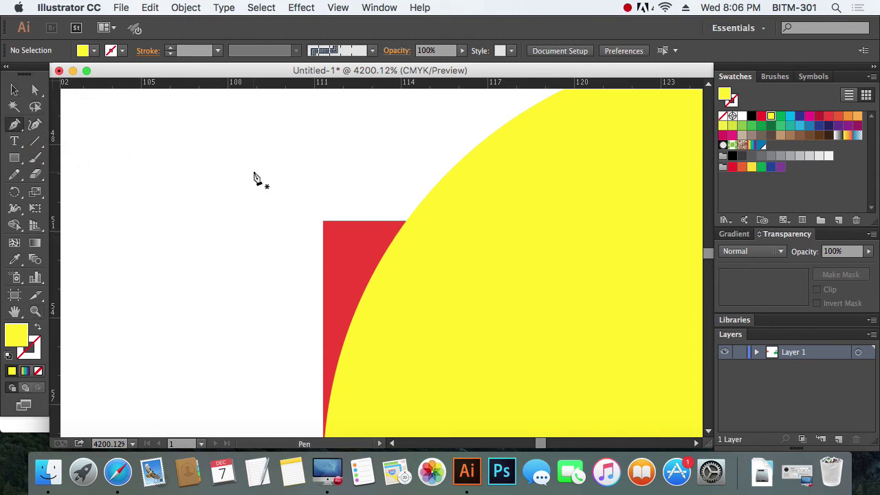
{"action": "left_click", "coordinate": [14, 157]}
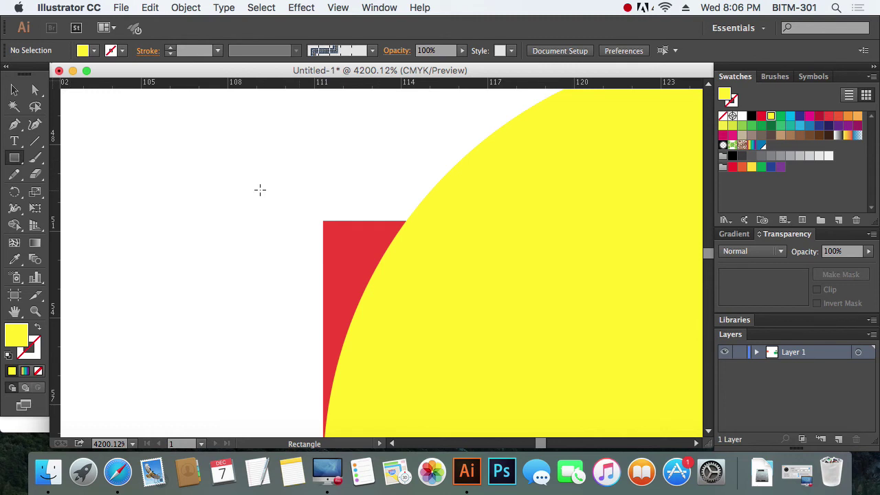
{"action": "key", "text": "n"}
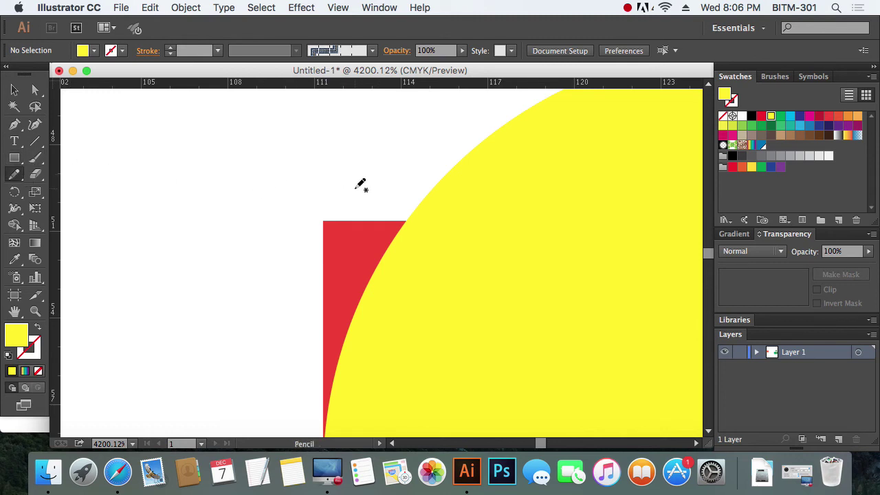
{"action": "left_click", "coordinate": [15, 90]}
{"action": "left_click", "coordinate": [14, 123]}
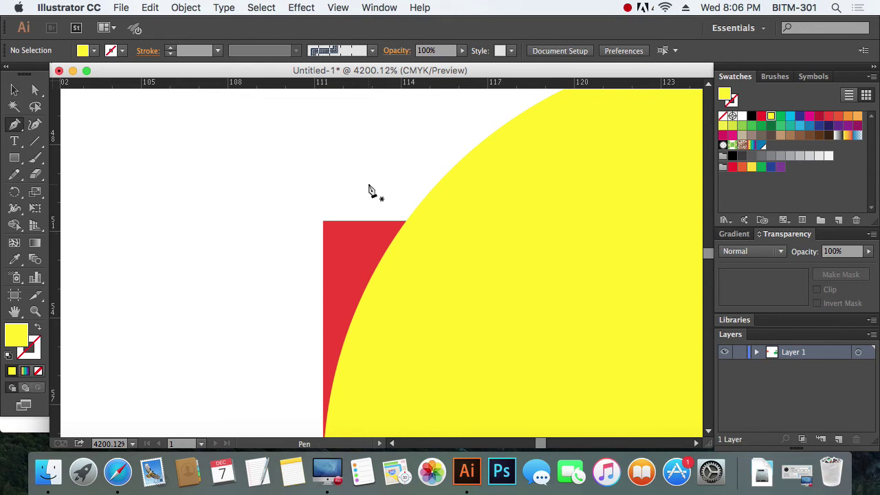
{"action": "key", "text": "super+space"}
Step: Zoom to 6400%, pan up to the red corner, then zoom out to 1600%
{"action": "left_click", "coordinate": [368, 185]}
{"action": "left_click", "coordinate": [383, 192]}
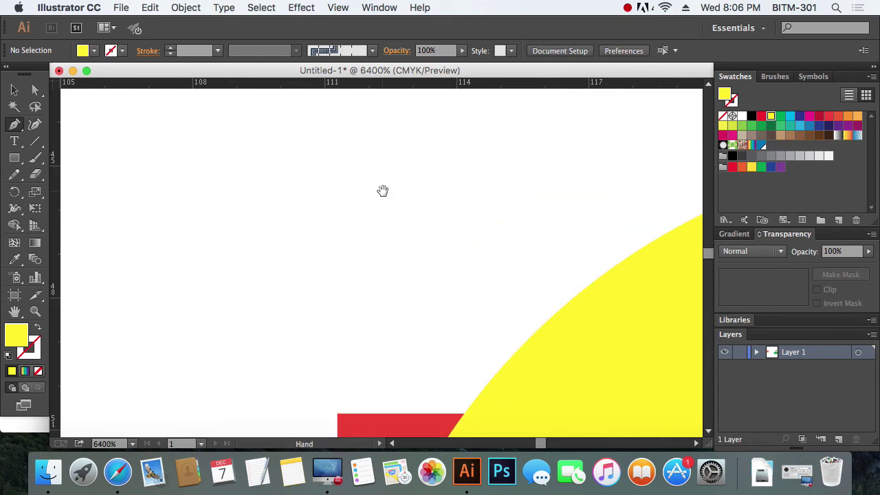
{"action": "left_click_drag", "start_coordinate": [417, 268], "coordinate": [415, 193]}
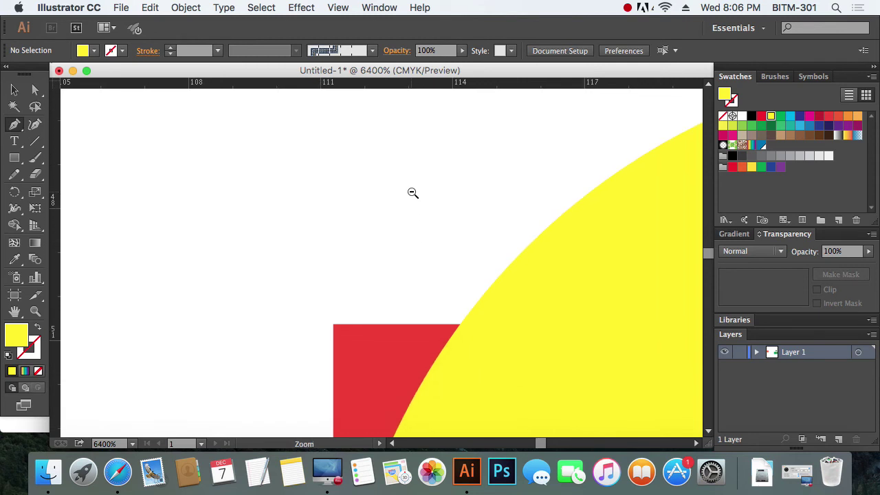
{"action": "left_click", "coordinate": [412, 192], "text": "alt"}
{"action": "left_click", "coordinate": [412, 192], "text": "alt"}
{"action": "left_click", "coordinate": [412, 192], "text": "alt"}
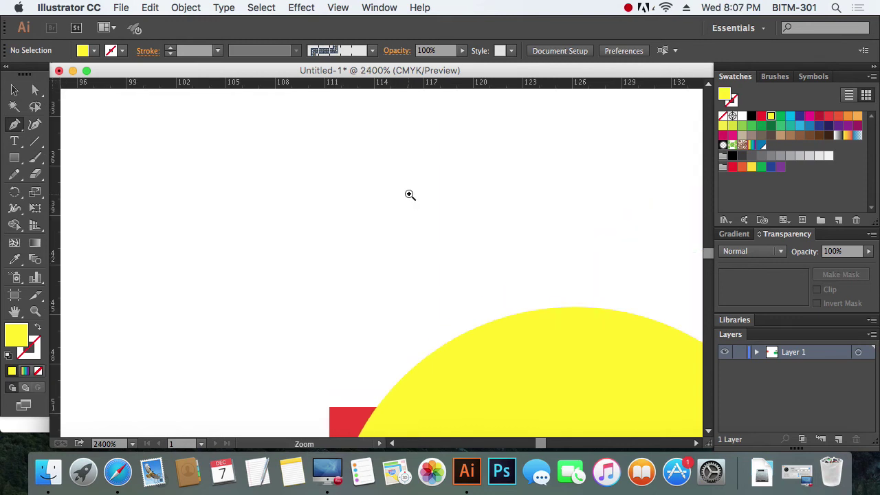
{"action": "left_click", "coordinate": [410, 195], "text": "alt"}
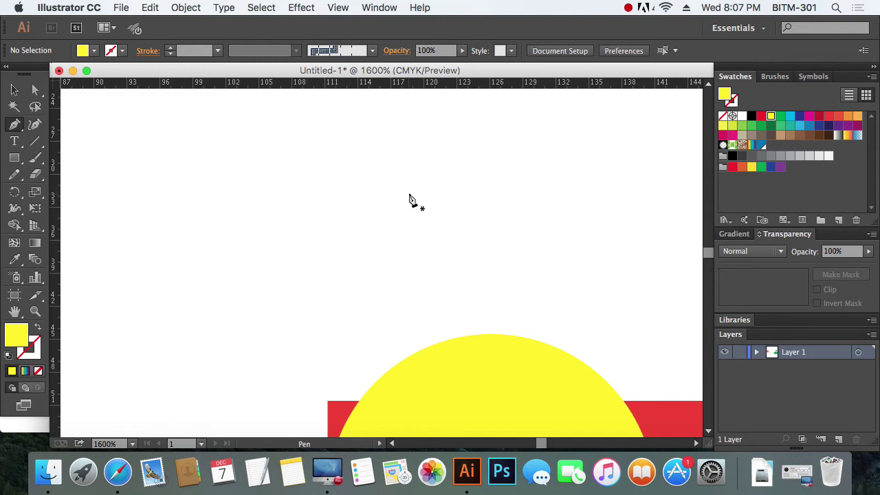
Step: Switch between the Selection, Type and Pen tools, then hold Space for the Hand tool
{"action": "left_click", "coordinate": [14, 90]}
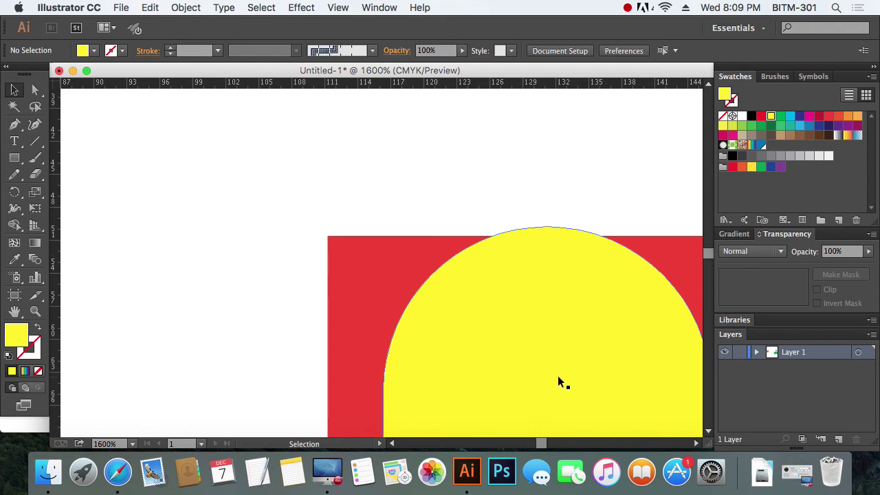
{"action": "left_click", "coordinate": [15, 140]}
{"action": "left_click", "coordinate": [15, 125]}
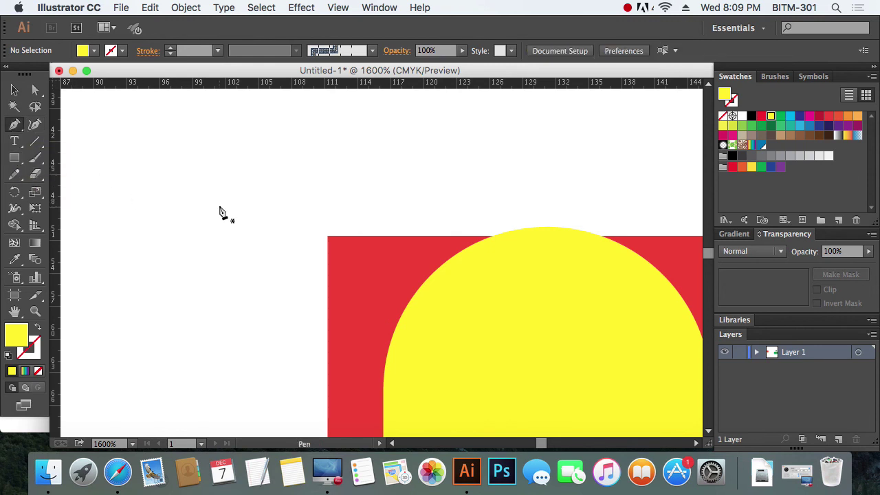
{"action": "key", "text": "space"}
Step: Pan along the red shape's top edge to its curved right side
{"action": "left_click_drag", "start_coordinate": [552, 296], "coordinate": [304, 205]}
{"action": "left_click_drag", "start_coordinate": [564, 275], "coordinate": [406, 276]}
{"action": "left_click_drag", "start_coordinate": [525, 227], "coordinate": [456, 228]}
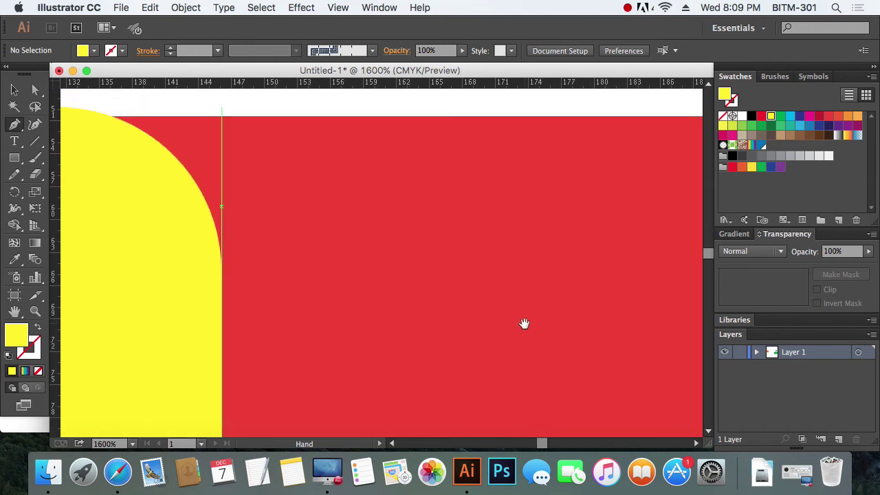
{"action": "left_click_drag", "start_coordinate": [524, 324], "coordinate": [395, 261]}
{"action": "left_click_drag", "start_coordinate": [551, 229], "coordinate": [441, 230]}
{"action": "left_click_drag", "start_coordinate": [525, 237], "coordinate": [461, 238]}
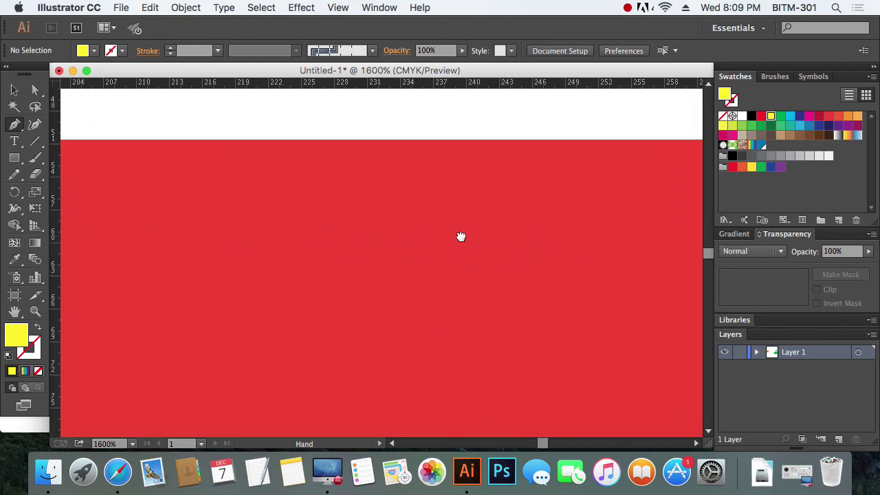
{"action": "left_click_drag", "start_coordinate": [604, 246], "coordinate": [463, 245]}
{"action": "left_click_drag", "start_coordinate": [564, 220], "coordinate": [414, 159]}
Step: Pan down past the small yellow rectangle to the red shape's bottom edge
{"action": "left_click_drag", "start_coordinate": [535, 233], "coordinate": [477, 163]}
{"action": "left_click_drag", "start_coordinate": [552, 324], "coordinate": [512, 188]}
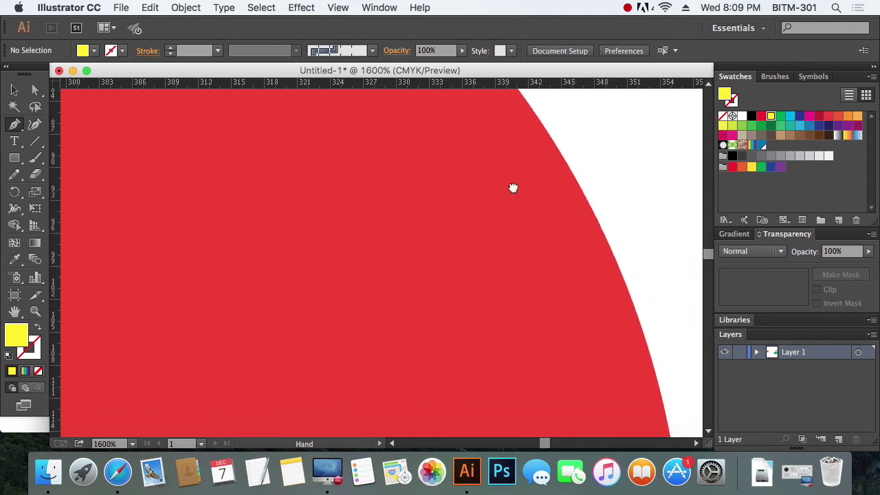
{"action": "left_click_drag", "start_coordinate": [577, 181], "coordinate": [543, 180]}
{"action": "mouse_move", "coordinate": [618, 426]}
{"action": "left_mouse_down"}
{"action": "mouse_move", "coordinate": [578, 355]}
{"action": "mouse_move", "coordinate": [589, 227]}
{"action": "left_mouse_up"}
{"action": "left_click_drag", "start_coordinate": [577, 310], "coordinate": [589, 178]}
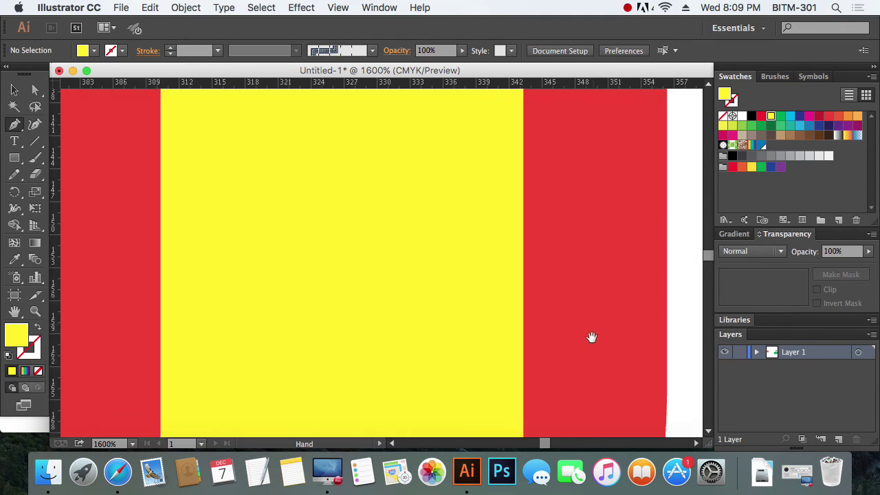
{"action": "left_click_drag", "start_coordinate": [551, 316], "coordinate": [546, 317]}
{"action": "left_click_drag", "start_coordinate": [490, 322], "coordinate": [509, 323]}
{"action": "left_click_drag", "start_coordinate": [437, 236], "coordinate": [494, 235]}
{"action": "left_click_drag", "start_coordinate": [390, 177], "coordinate": [463, 177]}
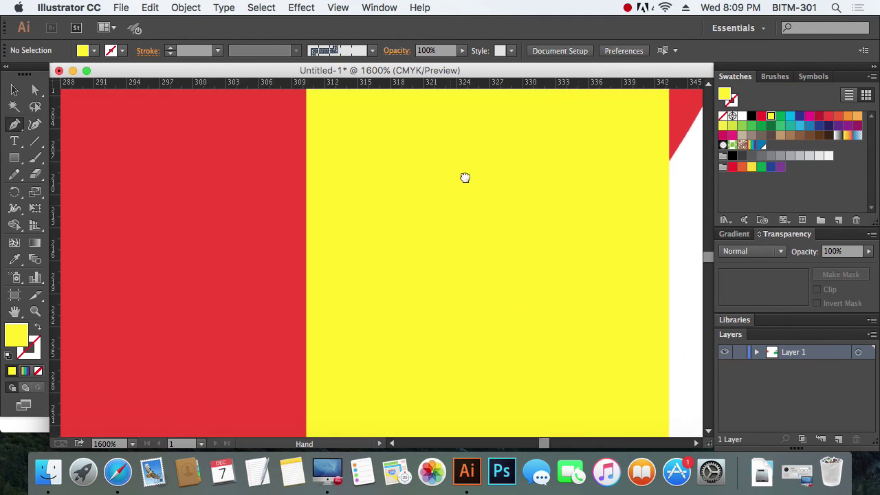
{"action": "left_click_drag", "start_coordinate": [389, 275], "coordinate": [452, 124]}
{"action": "left_click_drag", "start_coordinate": [448, 269], "coordinate": [589, 278]}
{"action": "left_click_drag", "start_coordinate": [344, 275], "coordinate": [595, 259]}
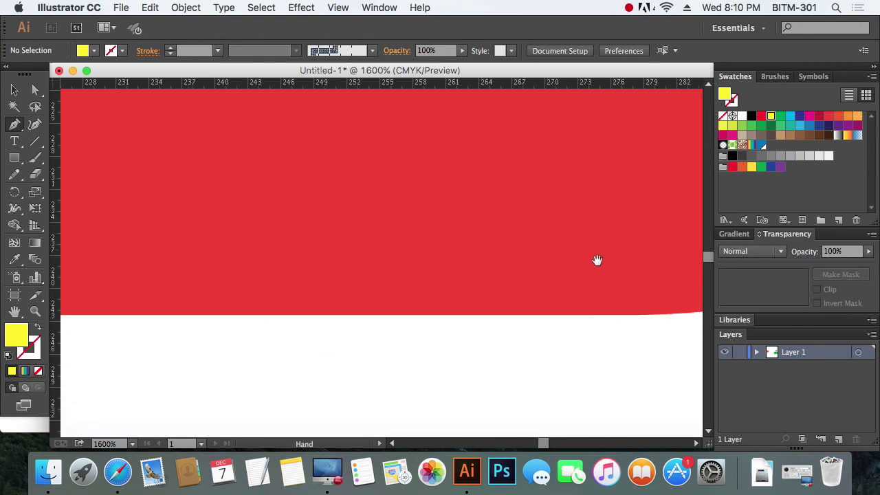
{"action": "left_click_drag", "start_coordinate": [467, 234], "coordinate": [467, 277]}
{"action": "mouse_move", "coordinate": [55, 282]}
{"action": "left_mouse_down"}
{"action": "mouse_move", "coordinate": [282, 283]}
{"action": "mouse_move", "coordinate": [361, 248]}
{"action": "mouse_move", "coordinate": [497, 284]}
{"action": "mouse_move", "coordinate": [530, 332]}
{"action": "left_mouse_up"}
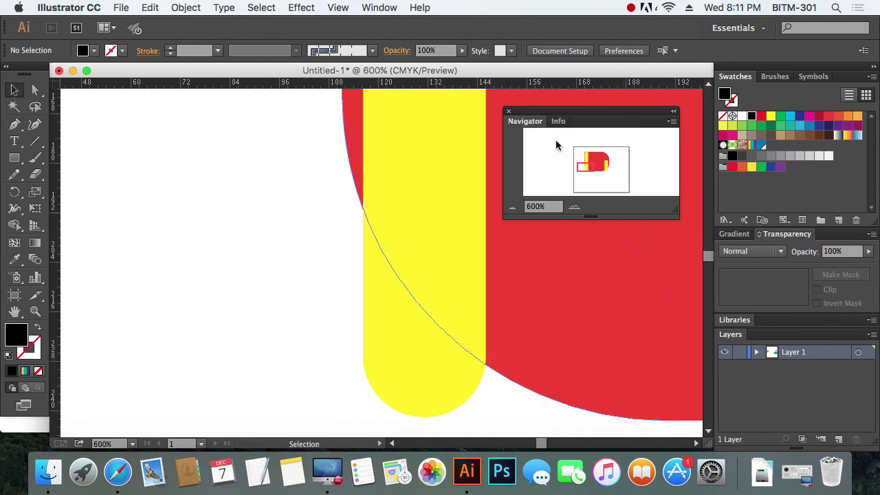
Step: Show the Navigator panel and move its view box up to the yellow bar's top
{"action": "left_click", "coordinate": [378, 7]}
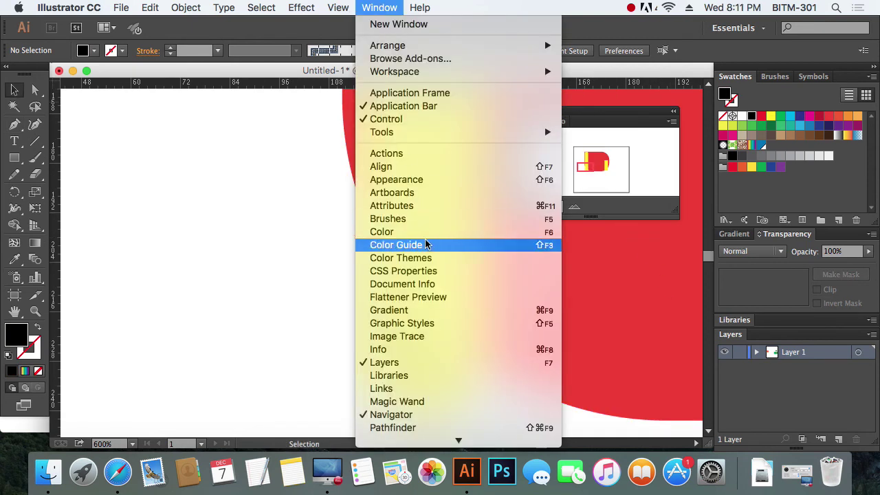
{"action": "scroll", "coordinate": [442, 411], "scroll_direction": "down", "scroll_amount": 3}
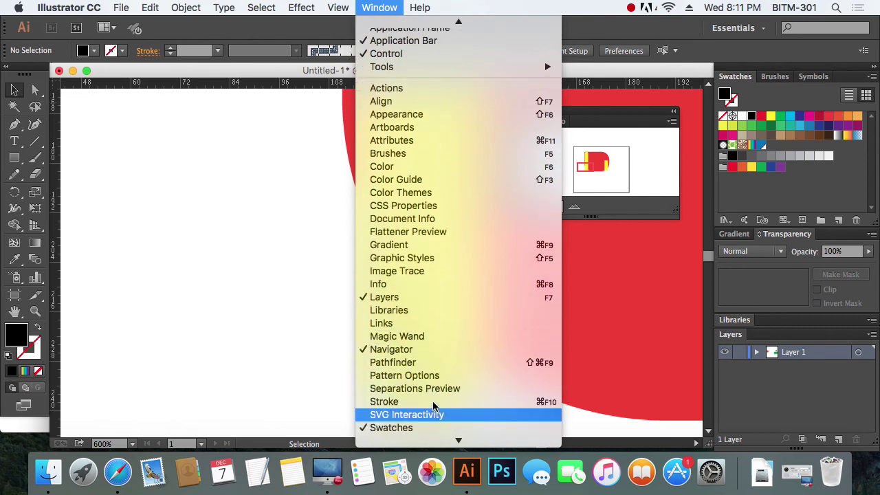
{"action": "left_click", "coordinate": [612, 119]}
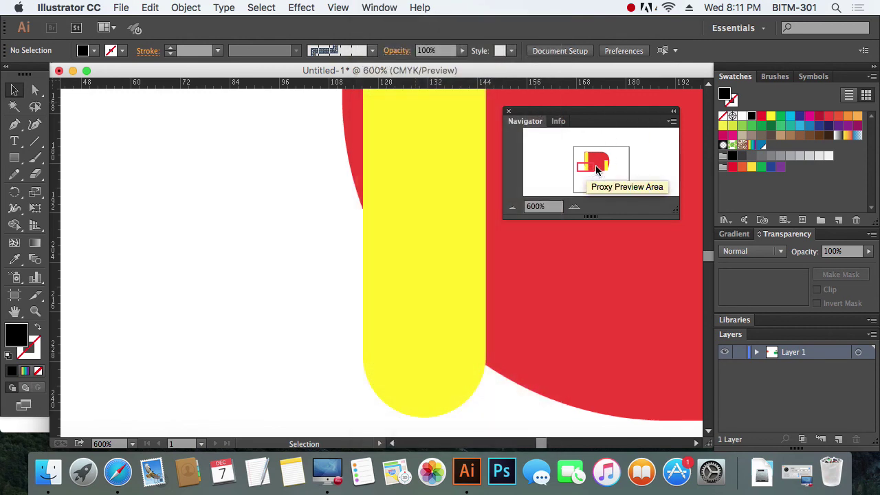
{"action": "mouse_move", "coordinate": [589, 171]}
{"action": "left_mouse_down"}
{"action": "mouse_move", "coordinate": [590, 158]}
{"action": "mouse_move", "coordinate": [607, 166]}
{"action": "mouse_move", "coordinate": [585, 165]}
{"action": "mouse_move", "coordinate": [602, 152]}
{"action": "mouse_move", "coordinate": [586, 160]}
{"action": "left_mouse_up"}
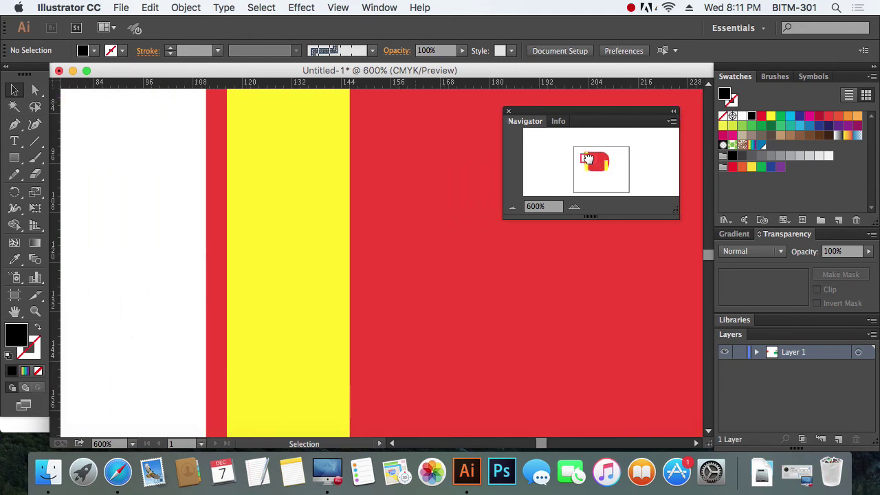
Step: Zoom out and in with the Navigator buttons, then drag its view box to the lower-left curve
{"action": "left_click", "coordinate": [513, 208]}
{"action": "left_click", "coordinate": [513, 208]}
{"action": "left_click", "coordinate": [512, 208]}
{"action": "left_click", "coordinate": [513, 209]}
{"action": "left_click", "coordinate": [512, 209]}
{"action": "left_click", "coordinate": [513, 208]}
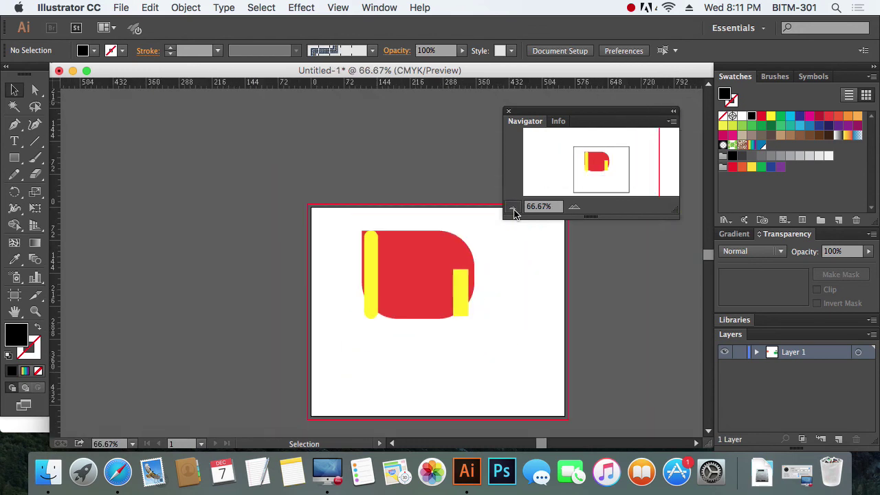
{"action": "left_click", "coordinate": [513, 209]}
{"action": "left_click", "coordinate": [573, 208]}
{"action": "left_click", "coordinate": [573, 207]}
{"action": "double_click", "coordinate": [573, 207]}
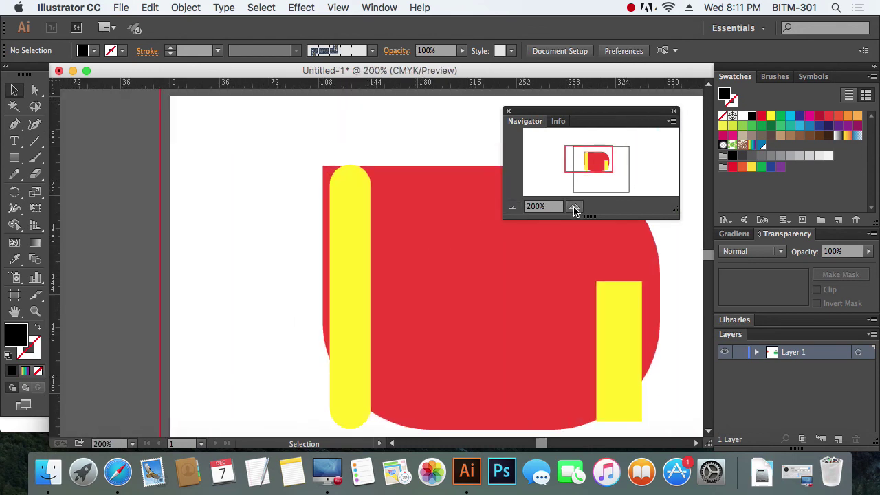
{"action": "double_click", "coordinate": [573, 207]}
{"action": "double_click", "coordinate": [574, 207]}
{"action": "left_click", "coordinate": [512, 208]}
{"action": "left_click", "coordinate": [513, 208]}
{"action": "left_click", "coordinate": [512, 208]}
{"action": "left_click", "coordinate": [512, 208]}
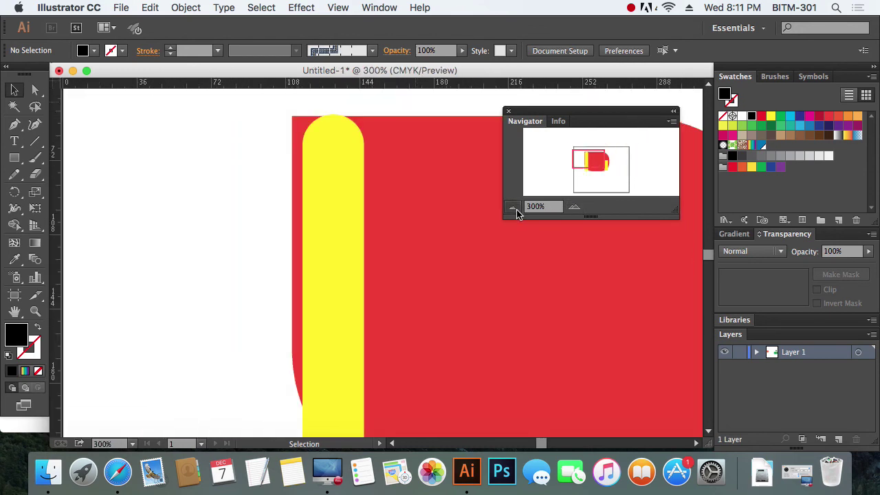
{"action": "left_click", "coordinate": [513, 208]}
{"action": "left_click", "coordinate": [513, 208]}
{"action": "left_click", "coordinate": [513, 208]}
{"action": "left_click_drag", "start_coordinate": [597, 171], "coordinate": [609, 166]}
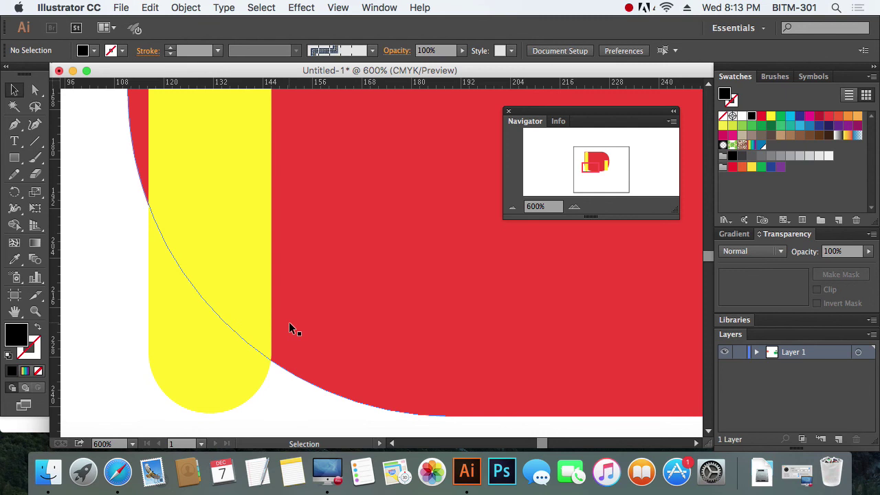
Step: Cycle screen mode with F, collapse the panel dock and Tools column, then enter Full Screen Mode
{"action": "key", "text": "f"}
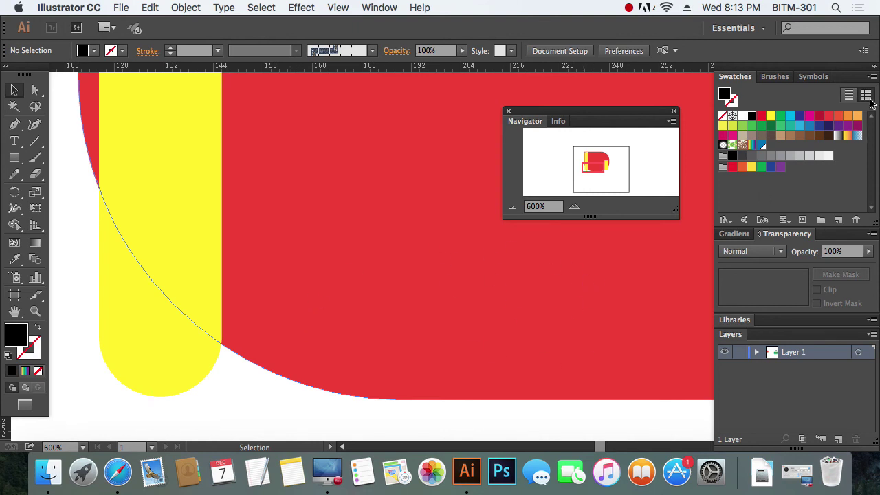
{"action": "left_click", "coordinate": [874, 66]}
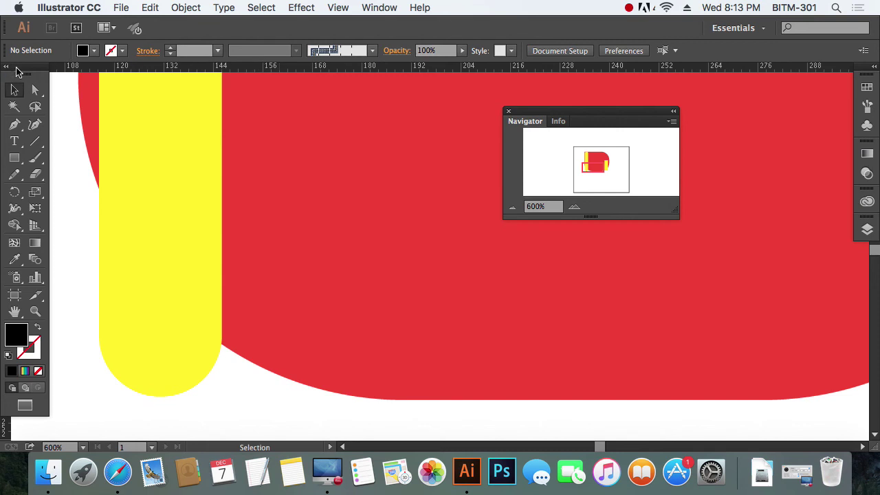
{"action": "left_click", "coordinate": [8, 69]}
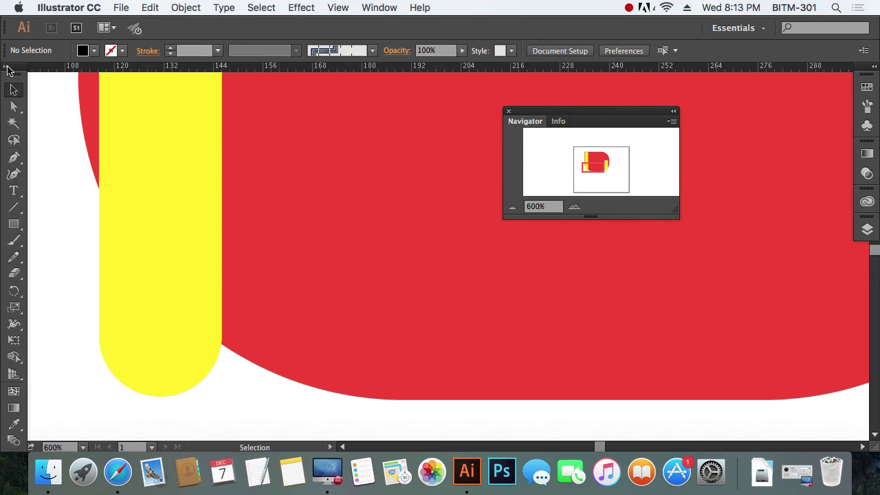
{"action": "key", "text": "f"}
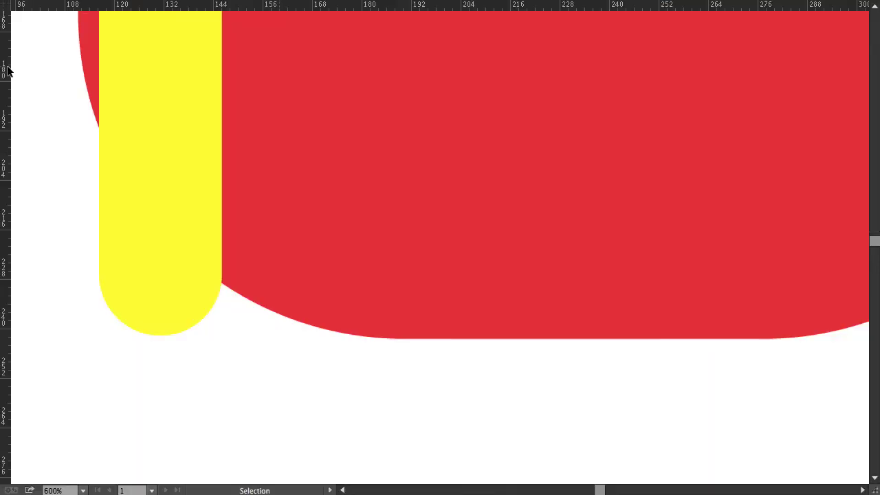
Step: Hide the rulers and cycle screen modes back to the standard workspace with menus and panels
{"action": "key", "text": "ctrl+r"}
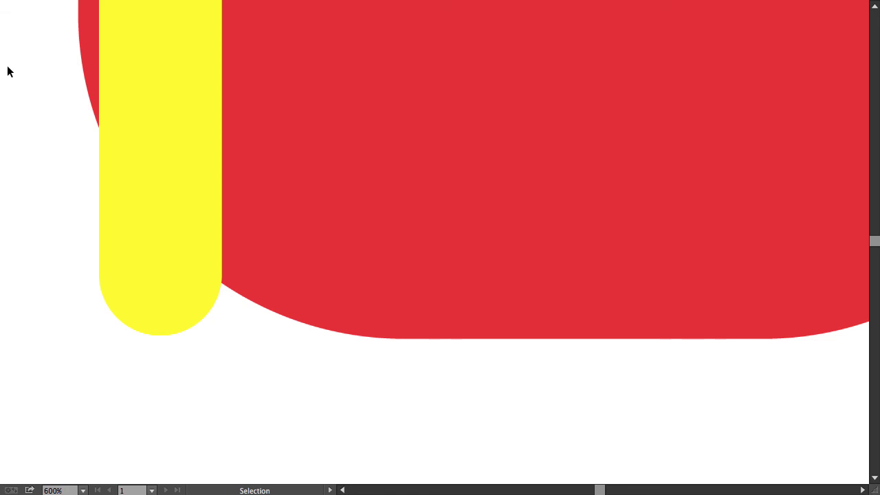
{"action": "key", "text": "f"}
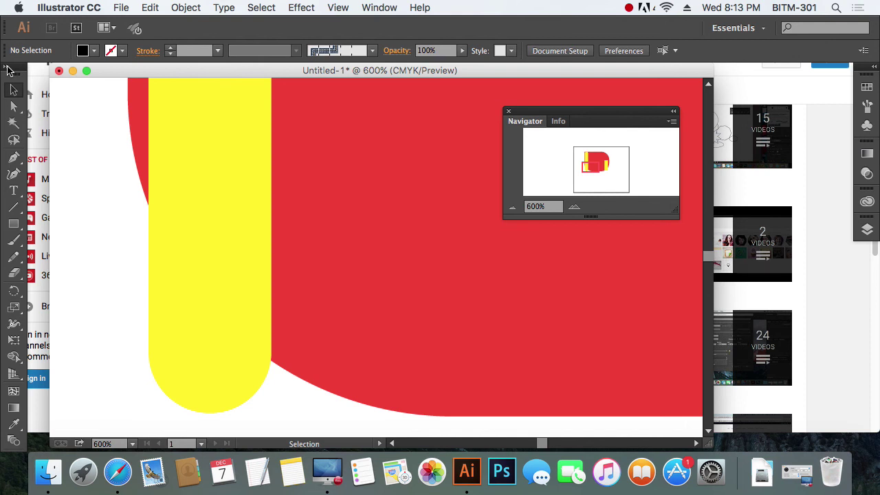
{"action": "key", "text": "f"}
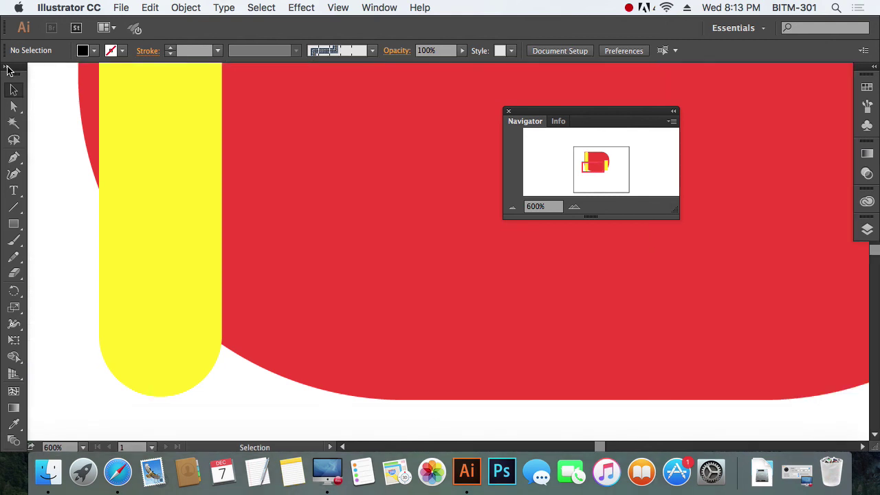
{"action": "key", "text": "f"}
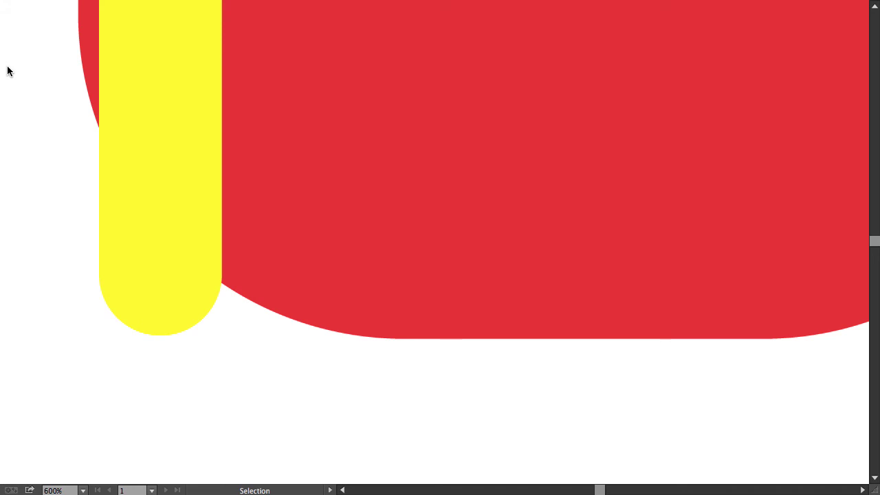
{"action": "key", "text": "f"}
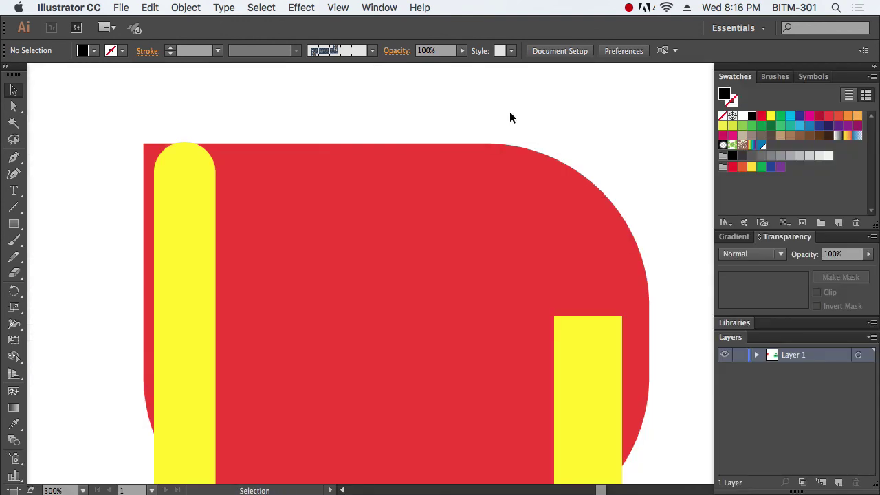
{"action": "left_click", "coordinate": [6, 66]}
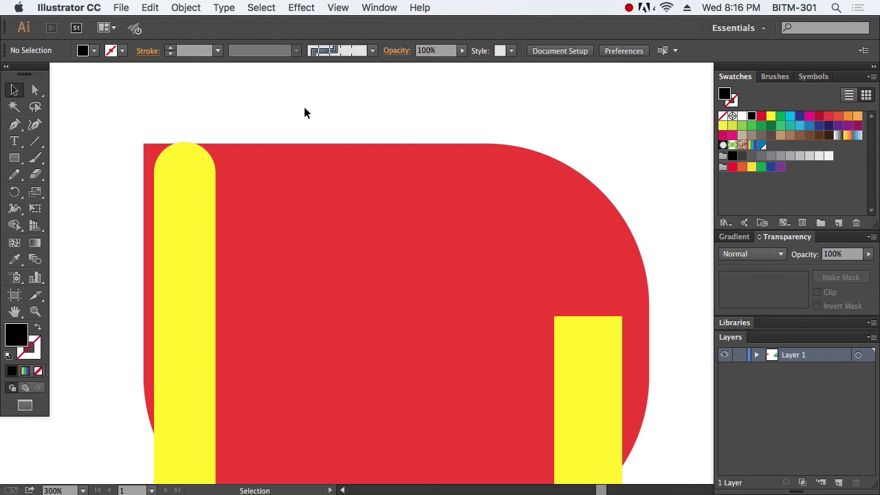
{"action": "key", "text": "Tab"}
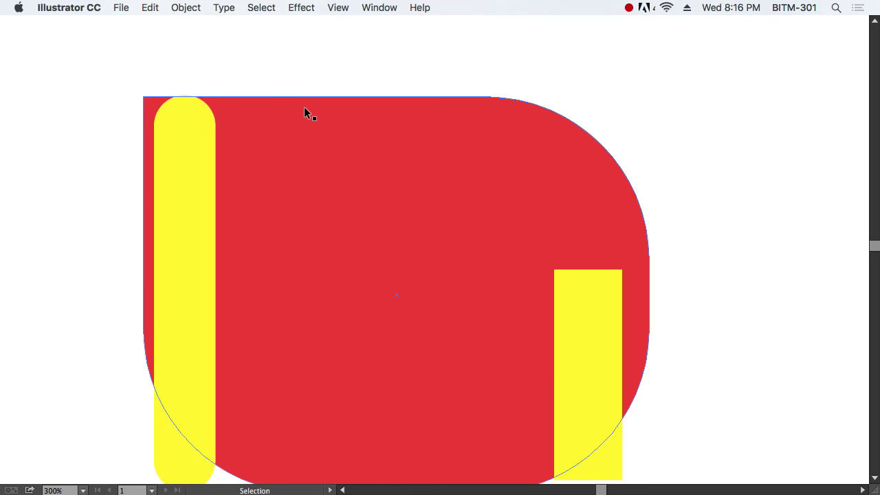
{"action": "key", "text": "Tab"}
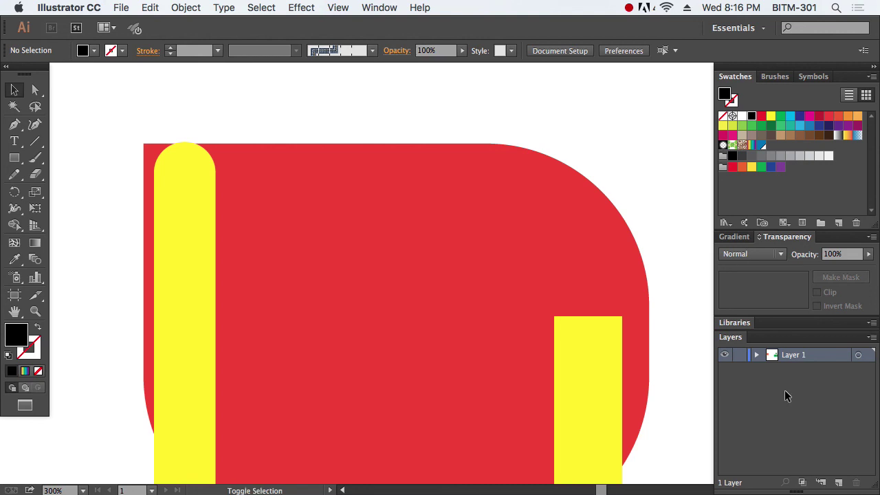
{"action": "key", "text": "shift+Tab"}
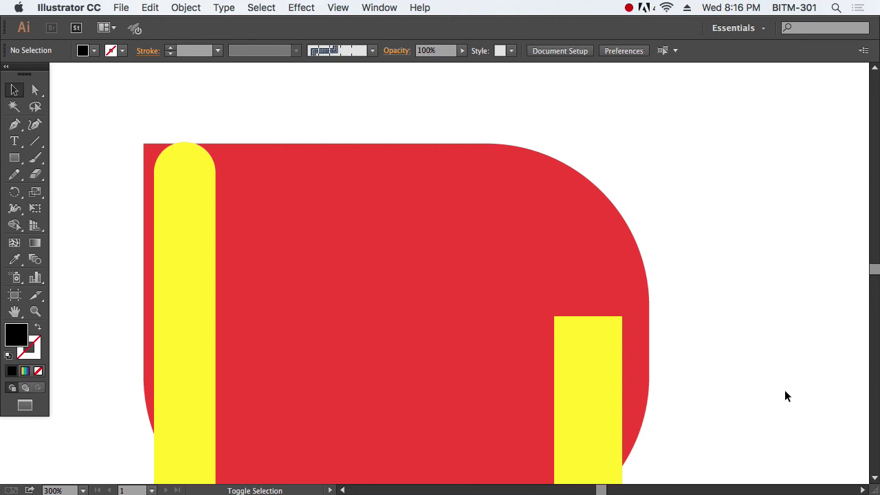
{"action": "key", "text": "shift+Tab"}
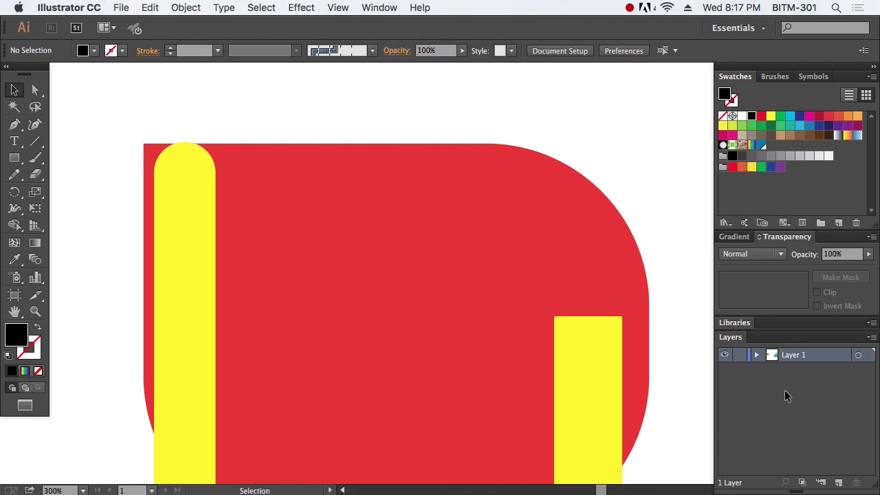
Step: Undo the yellow bar's rounded top and move it left onto the red shape's edge
{"action": "key", "text": "super+z"}
{"action": "left_click", "coordinate": [186, 198]}
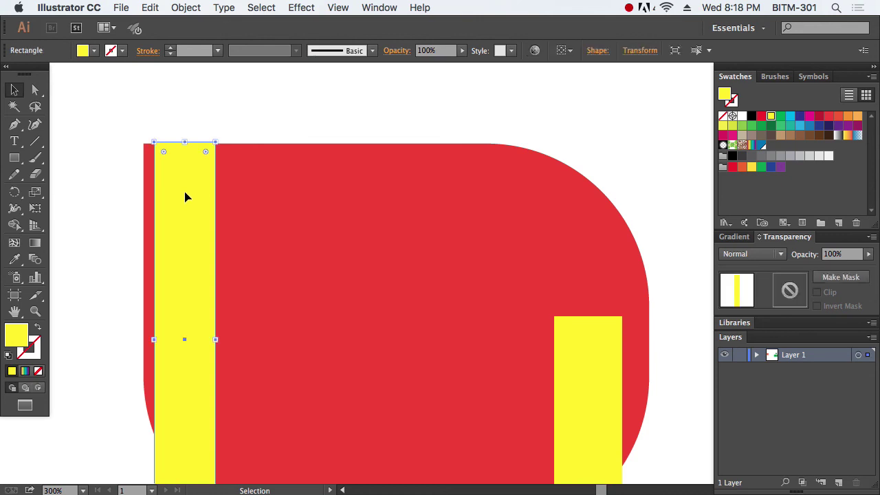
{"action": "mouse_move", "coordinate": [186, 198]}
{"action": "left_mouse_down"}
{"action": "mouse_move", "coordinate": [170, 224]}
{"action": "mouse_move", "coordinate": [169, 211]}
{"action": "left_mouse_up"}
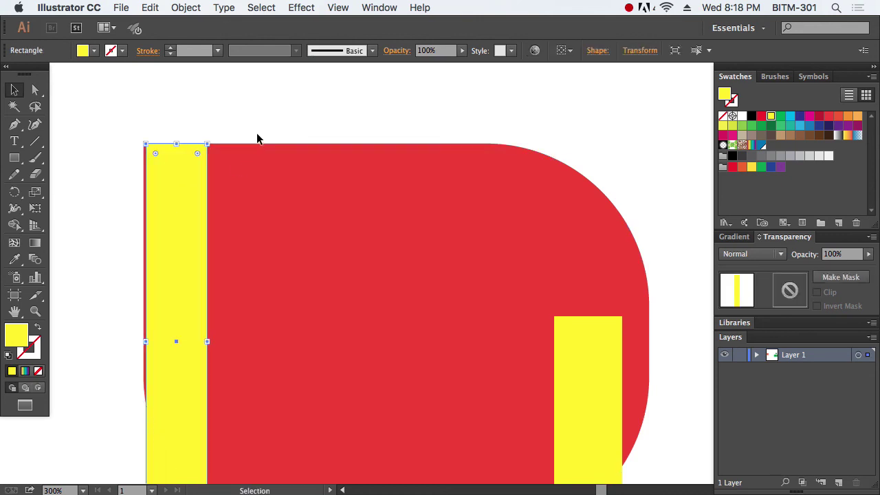
{"action": "left_click", "coordinate": [275, 118]}
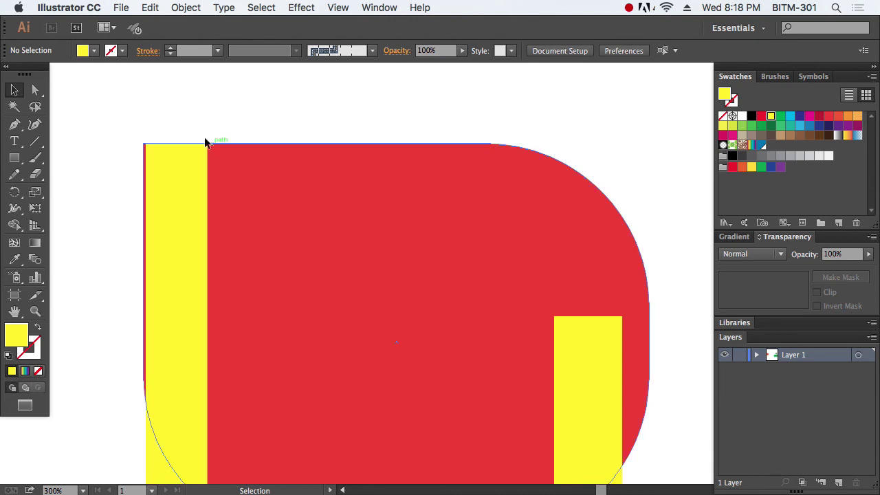
Step: Toggle the artwork display between Outline and full-colour Preview
{"action": "left_click", "coordinate": [338, 8]}
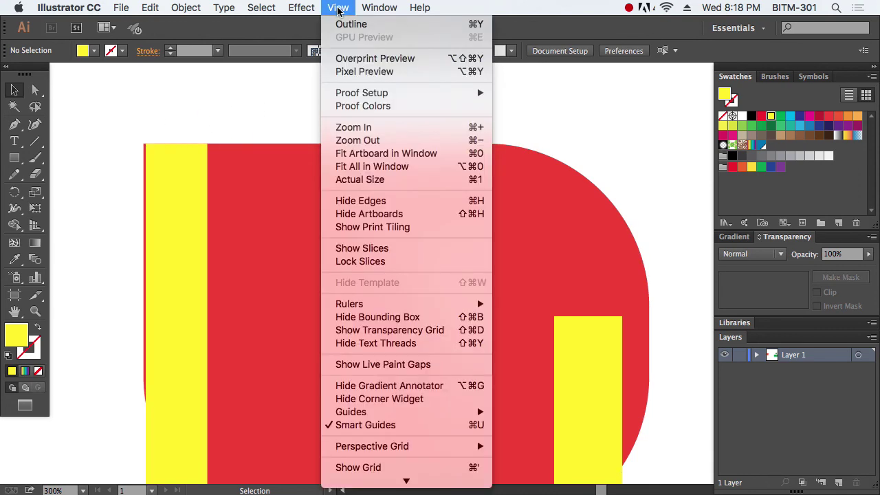
{"action": "left_click", "coordinate": [461, 27]}
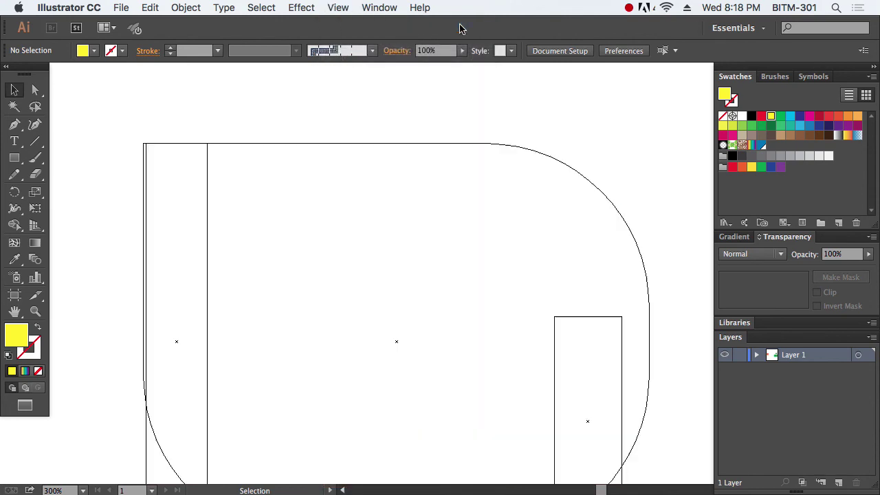
{"action": "left_click", "coordinate": [338, 8]}
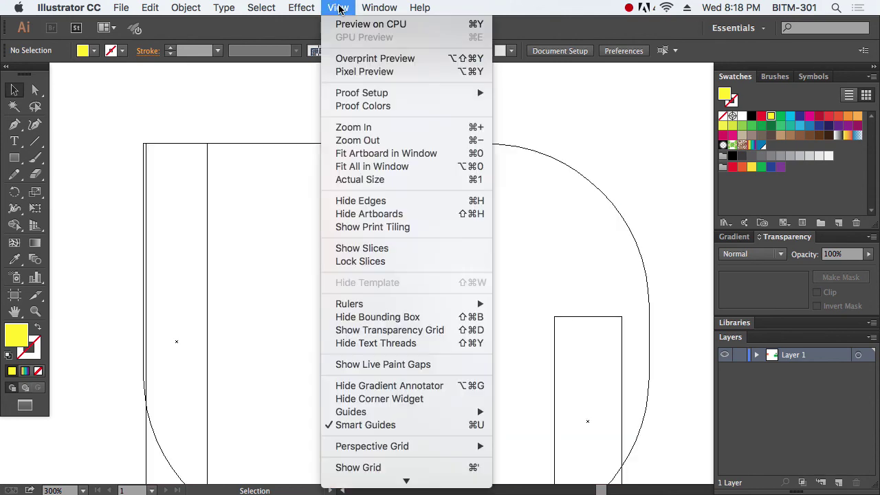
{"action": "left_click", "coordinate": [375, 28]}
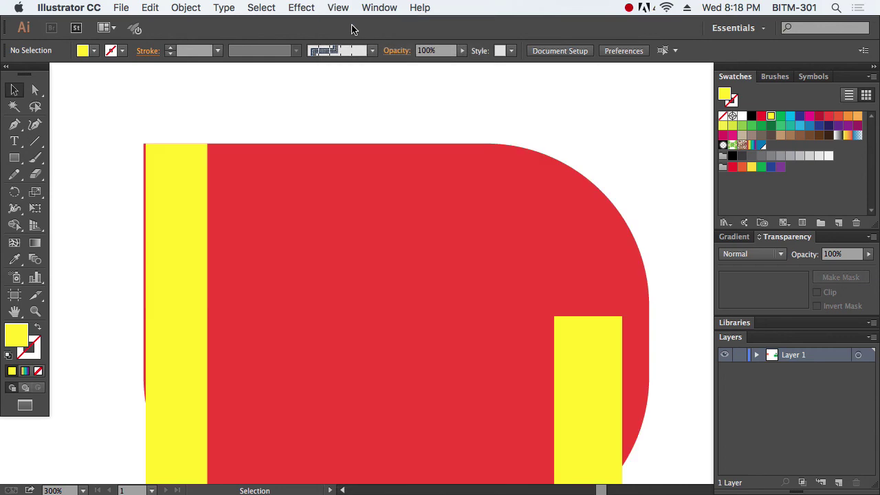
{"action": "left_click", "coordinate": [337, 7]}
Step: In Outline view, zoom in close and widen the yellow rectangle to the left
{"action": "left_click", "coordinate": [351, 24]}
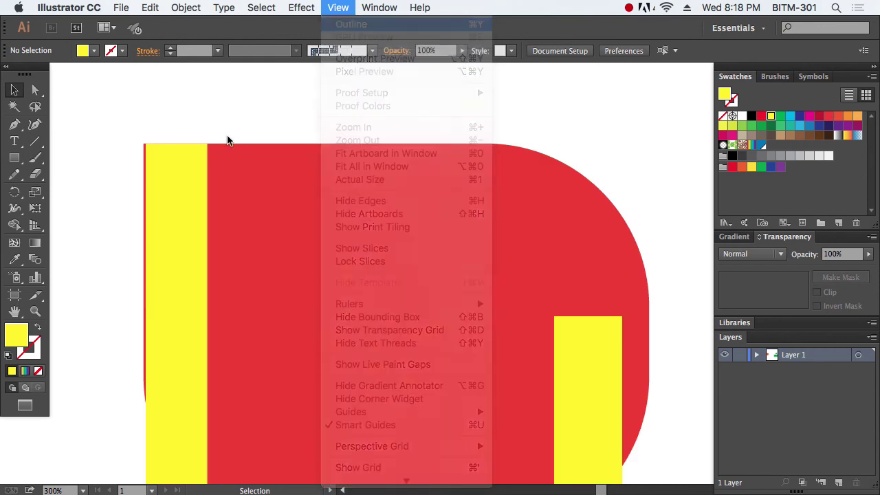
{"action": "left_click_drag", "start_coordinate": [133, 137], "coordinate": [205, 173]}
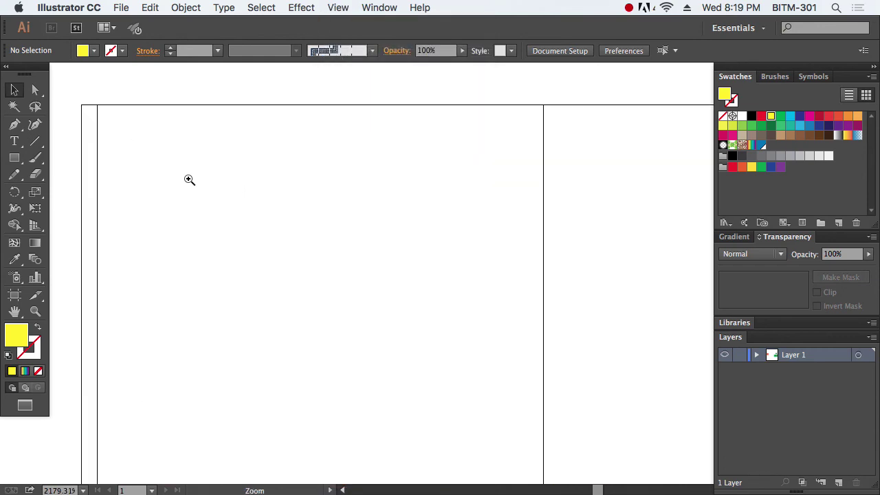
{"action": "left_click_drag", "start_coordinate": [66, 82], "coordinate": [117, 134]}
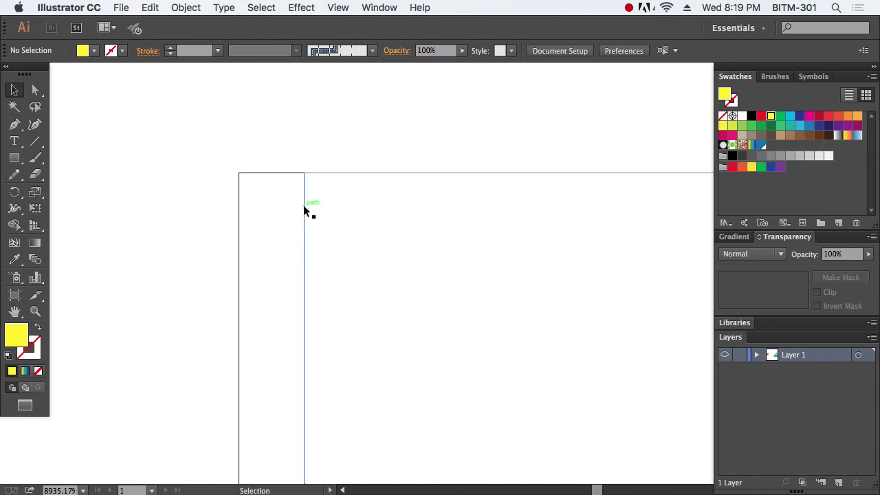
{"action": "left_click_drag", "start_coordinate": [303, 204], "coordinate": [239, 207]}
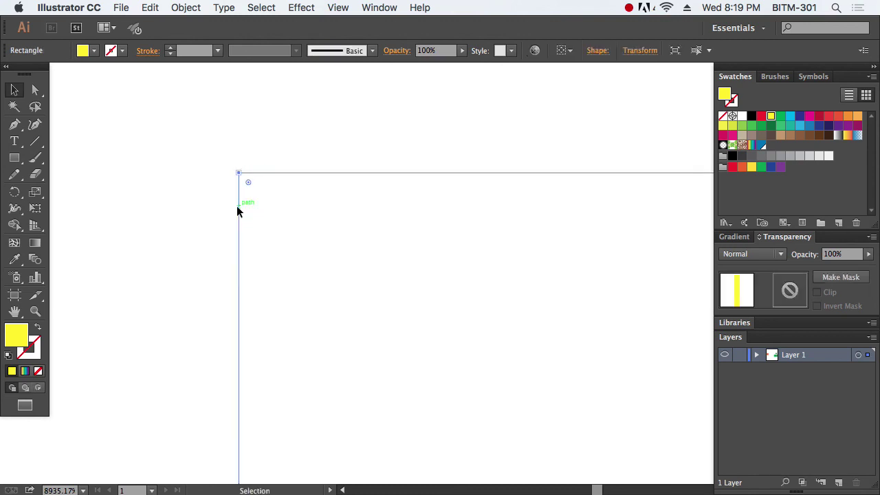
{"action": "left_click", "coordinate": [158, 217]}
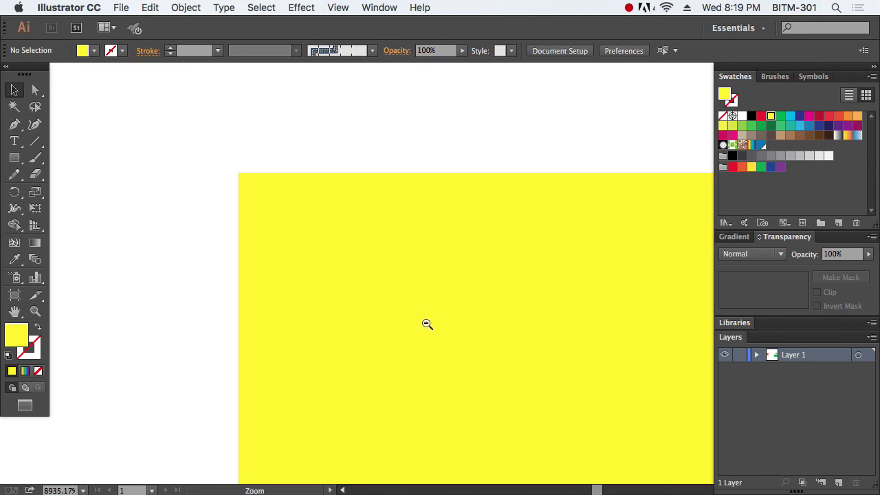
Step: Zoom out and pan to center the red shape and both yellow bars
{"action": "left_click", "coordinate": [453, 331], "text": "alt+super"}
{"action": "left_click", "coordinate": [453, 330], "text": "alt+super"}
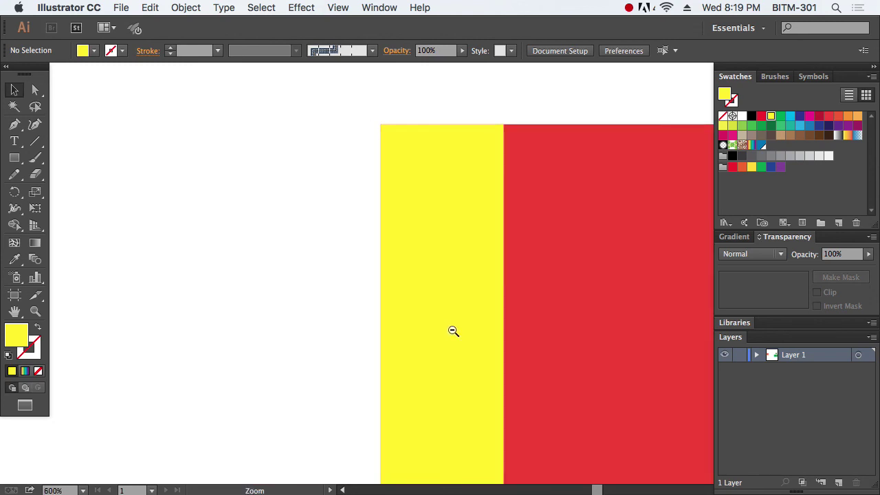
{"action": "left_click_drag", "start_coordinate": [448, 320], "coordinate": [355, 240]}
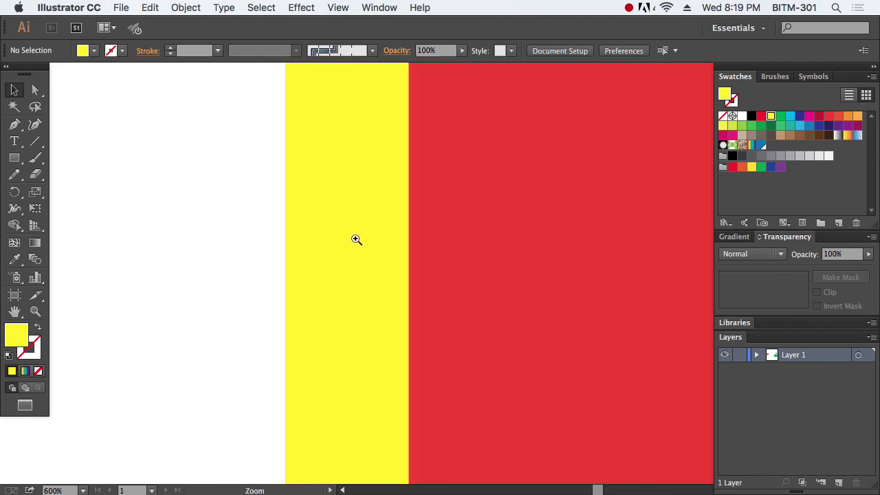
{"action": "left_click", "coordinate": [327, 252], "text": "alt+super"}
{"action": "left_click", "coordinate": [327, 252], "text": "alt+super"}
{"action": "mouse_move", "coordinate": [518, 309]}
{"action": "left_mouse_down"}
{"action": "mouse_move", "coordinate": [364, 253]}
{"action": "mouse_move", "coordinate": [305, 251]}
{"action": "left_mouse_up"}
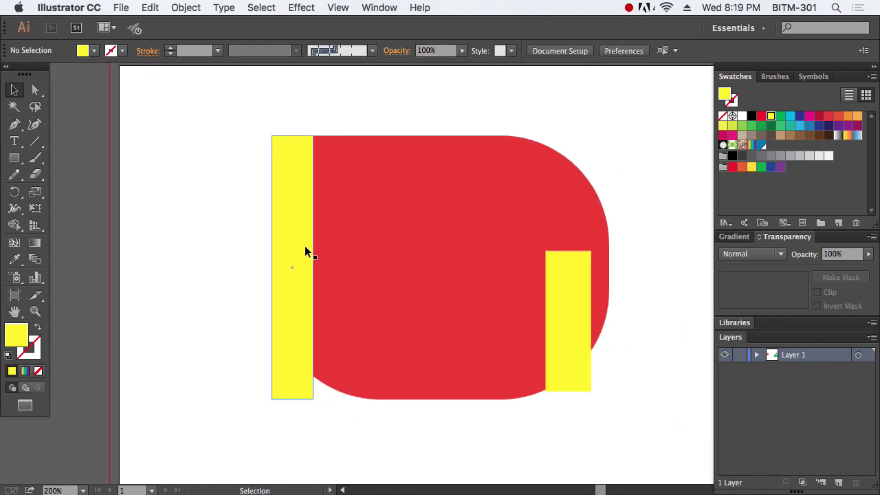
Step: Select the red rounded shape and bring up the View menu's guide options
{"action": "left_click", "coordinate": [409, 213]}
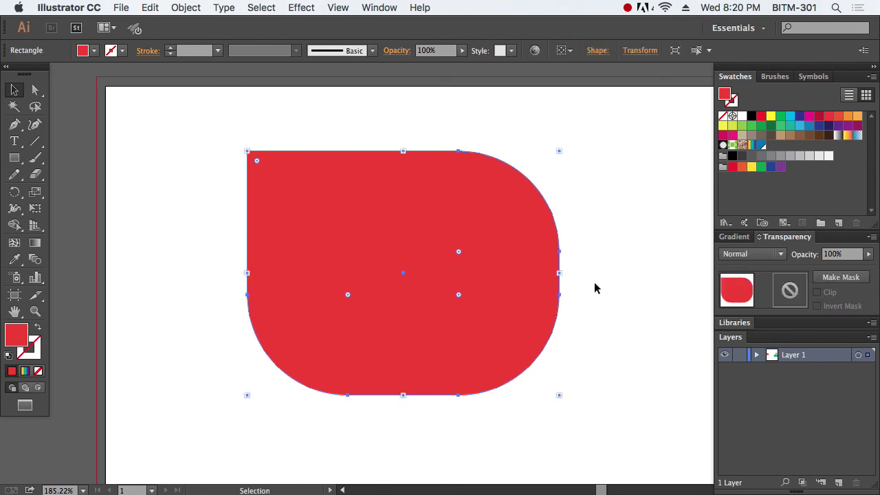
{"action": "left_click", "coordinate": [632, 290]}
{"action": "left_click", "coordinate": [527, 247]}
{"action": "left_click", "coordinate": [637, 270]}
{"action": "left_click", "coordinate": [517, 265]}
{"action": "left_click", "coordinate": [560, 233]}
{"action": "left_click", "coordinate": [520, 228]}
{"action": "left_click", "coordinate": [338, 8]}
{"action": "mouse_move", "coordinate": [351, 412]}
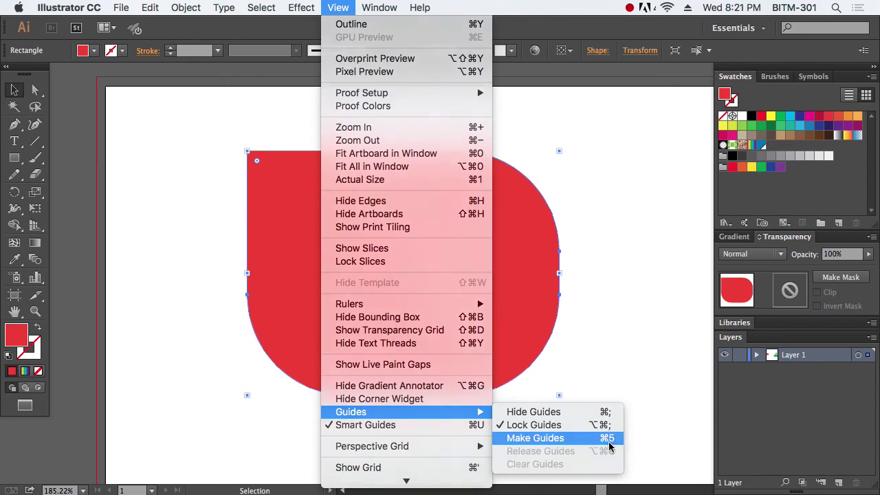
Step: Convert the red shape into a guide and attempt to select it
{"action": "left_click", "coordinate": [609, 443]}
{"action": "left_click_drag", "start_coordinate": [595, 410], "coordinate": [401, 277]}
{"action": "mouse_move", "coordinate": [447, 296]}
{"action": "left_mouse_down"}
{"action": "mouse_move", "coordinate": [631, 390]}
{"action": "mouse_move", "coordinate": [371, 238]}
{"action": "left_mouse_up"}
{"action": "right_click", "coordinate": [368, 238]}
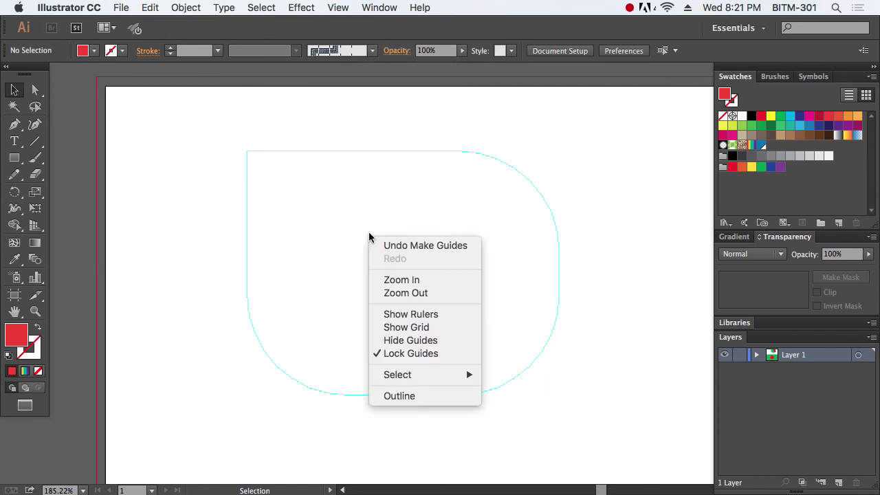
{"action": "left_click", "coordinate": [343, 208]}
{"action": "left_click_drag", "start_coordinate": [446, 236], "coordinate": [616, 392]}
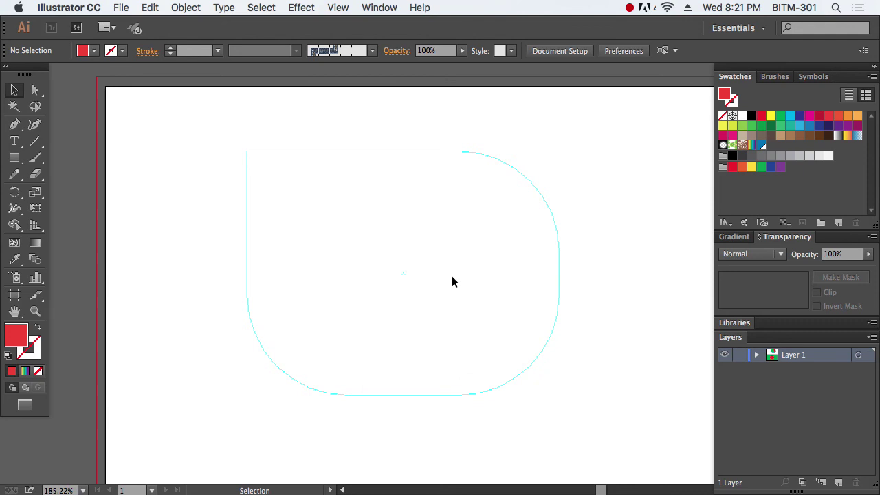
Step: Unlock guides, select the guide, and release it back into a solid red shape
{"action": "right_click", "coordinate": [405, 210]}
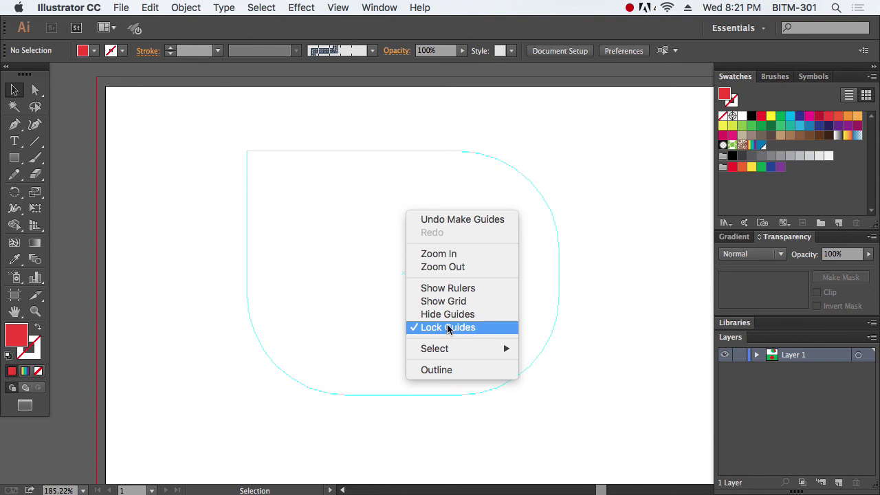
{"action": "left_click", "coordinate": [462, 328]}
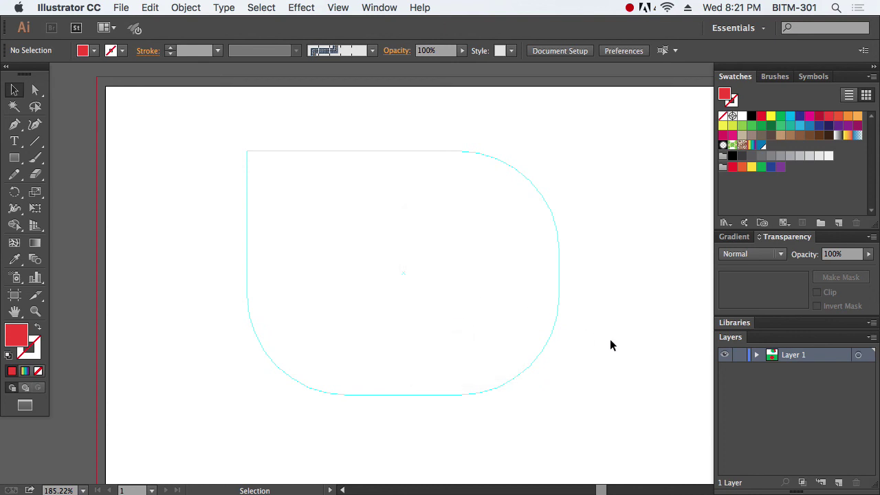
{"action": "left_click", "coordinate": [479, 294]}
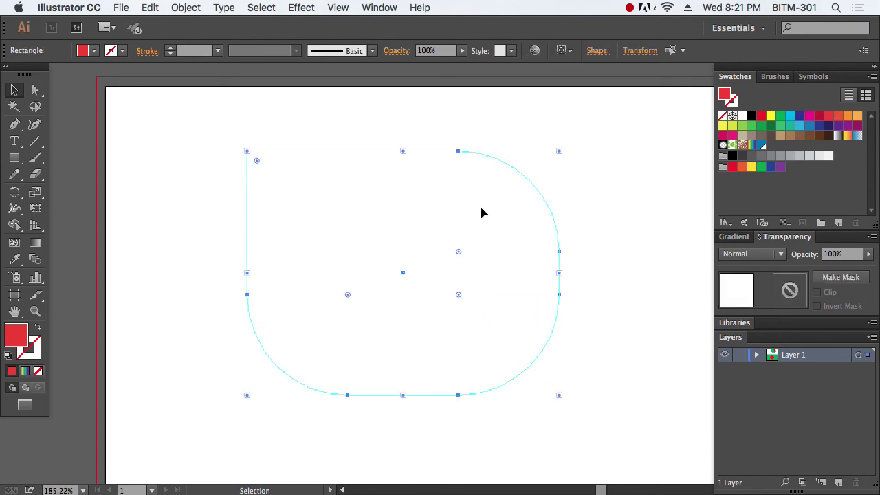
{"action": "left_click", "coordinate": [337, 8]}
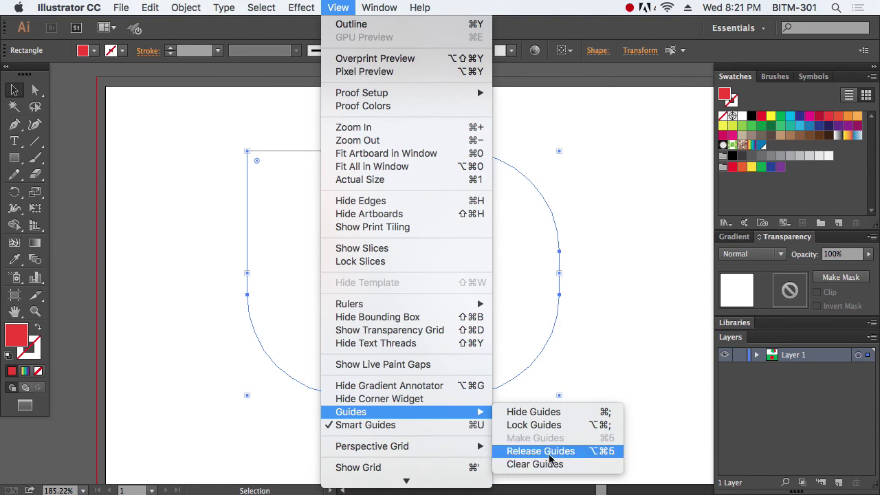
{"action": "left_click", "coordinate": [549, 456]}
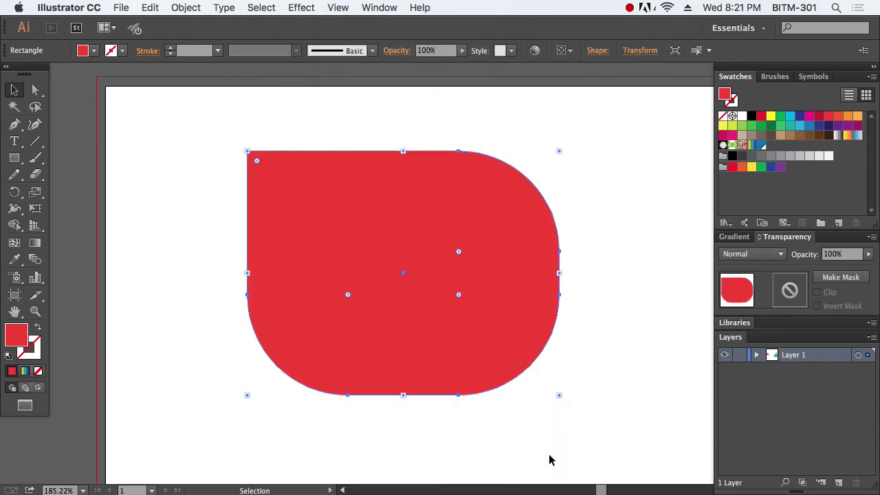
Step: Reposition the red shape on the artboard
{"action": "right_click", "coordinate": [623, 321]}
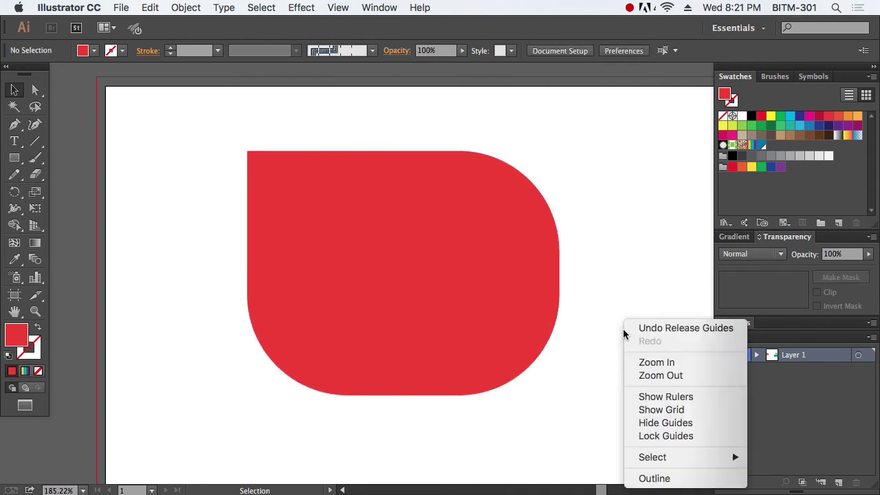
{"action": "left_click", "coordinate": [670, 436]}
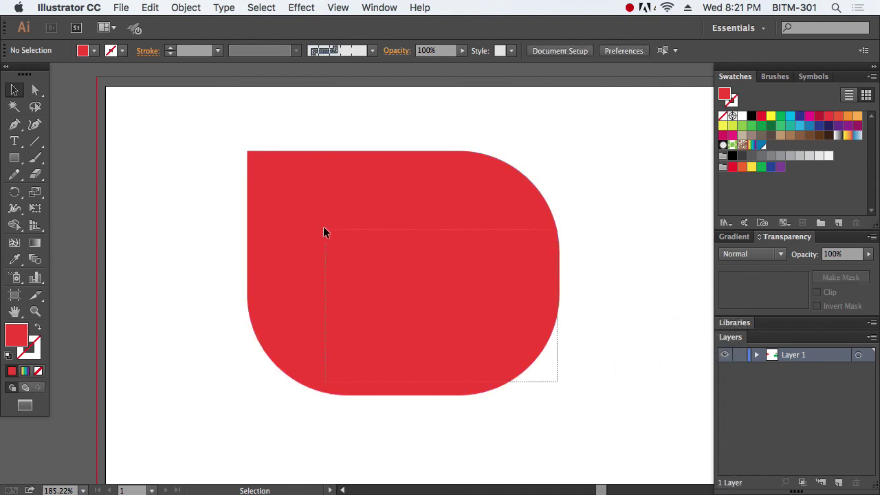
{"action": "left_click", "coordinate": [434, 291]}
{"action": "mouse_move", "coordinate": [434, 291]}
{"action": "left_mouse_down"}
{"action": "mouse_move", "coordinate": [303, 252]}
{"action": "mouse_move", "coordinate": [408, 285]}
{"action": "mouse_move", "coordinate": [369, 328]}
{"action": "left_mouse_up"}
{"action": "left_click_drag", "start_coordinate": [362, 361], "coordinate": [384, 294]}
{"action": "left_click", "coordinate": [632, 282]}
{"action": "left_click_drag", "start_coordinate": [440, 269], "coordinate": [428, 330]}
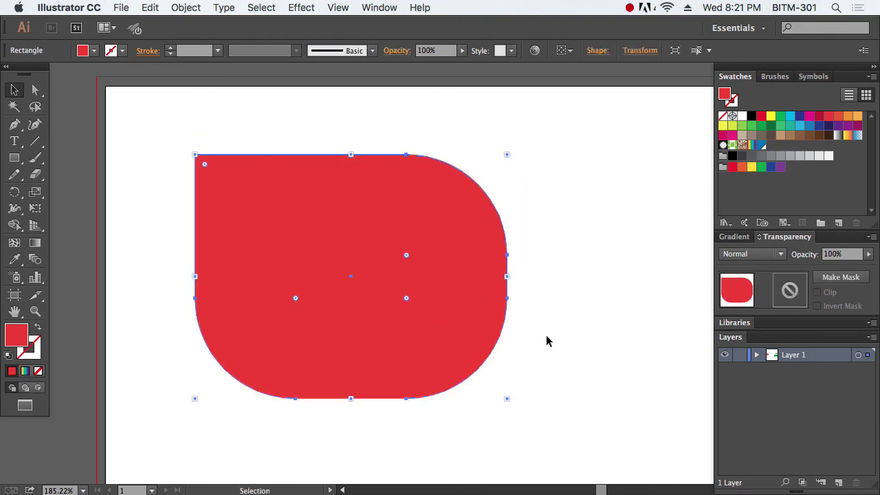
Step: Fit the artboard in view and drag its corners in to about 277.92 × 237.23 pt
{"action": "key", "text": "ctrl+shift+a"}
{"action": "key", "text": "ctrl+0"}
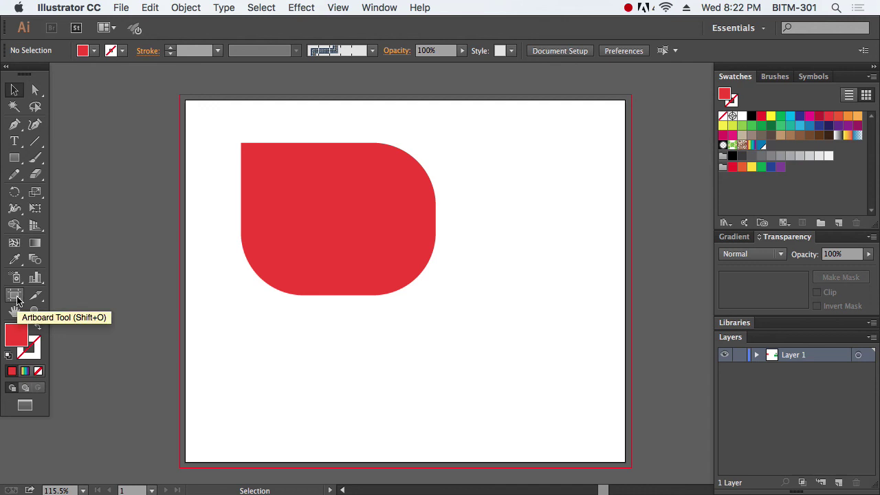
{"action": "left_click", "coordinate": [15, 296]}
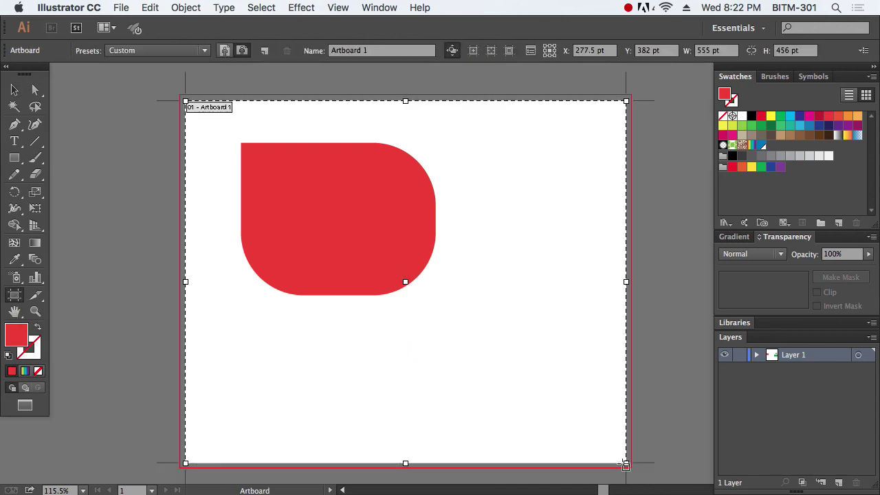
{"action": "left_click_drag", "start_coordinate": [625, 464], "coordinate": [451, 316]}
{"action": "left_click_drag", "start_coordinate": [185, 101], "coordinate": [228, 129]}
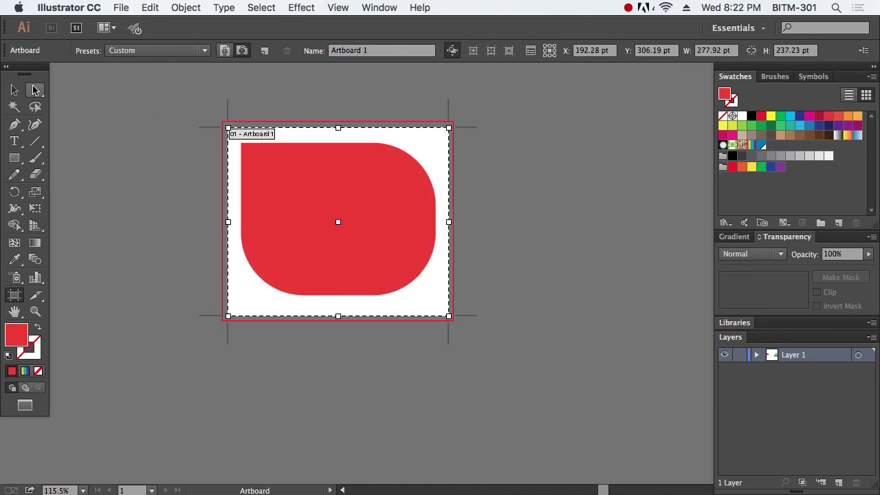
{"action": "left_click", "coordinate": [14, 90]}
{"action": "left_click", "coordinate": [121, 8]}
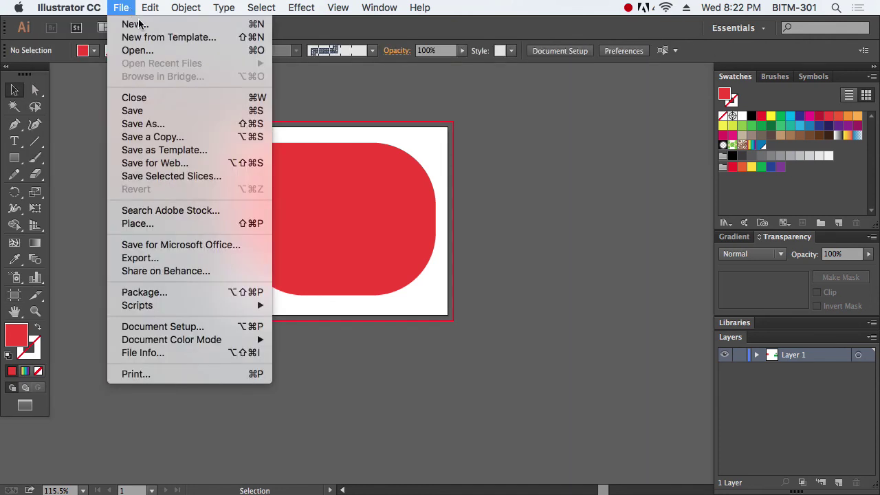
Step: In Save for Web, switch the format from GIF to JPEG at 60% quality, then close with Done
{"action": "left_click", "coordinate": [204, 163]}
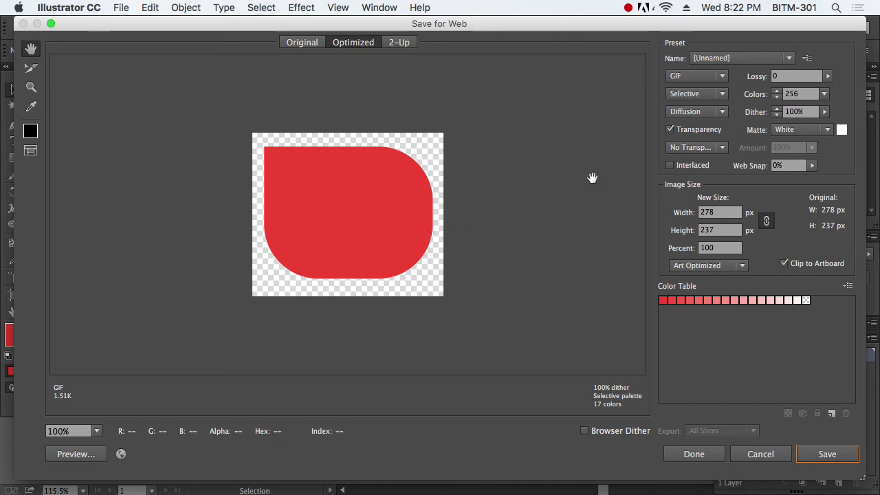
{"action": "left_click", "coordinate": [710, 75]}
{"action": "left_click", "coordinate": [700, 104]}
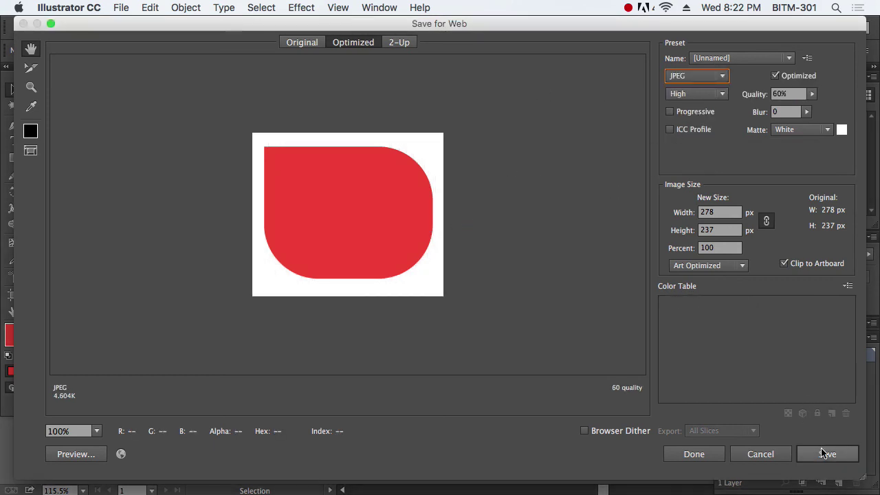
{"action": "left_click", "coordinate": [693, 453]}
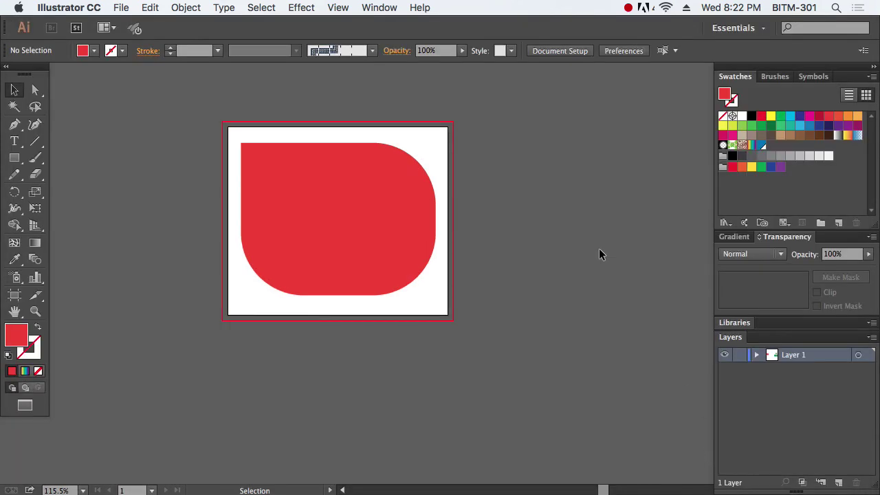